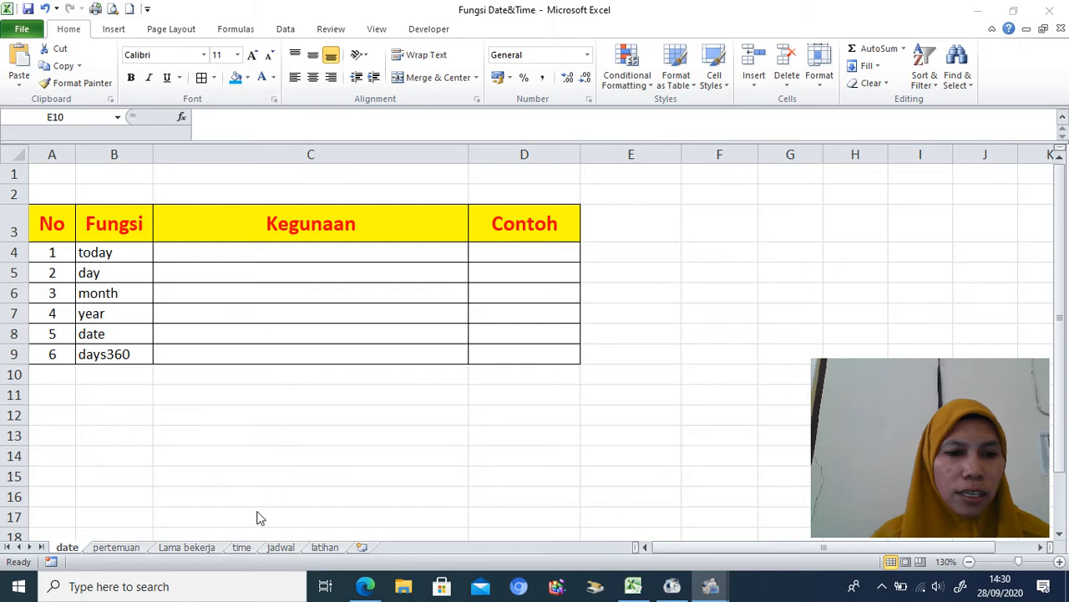
Step: Look over the time sheet and return to the date sheet
left_click(239, 553)
left_click(239, 548)
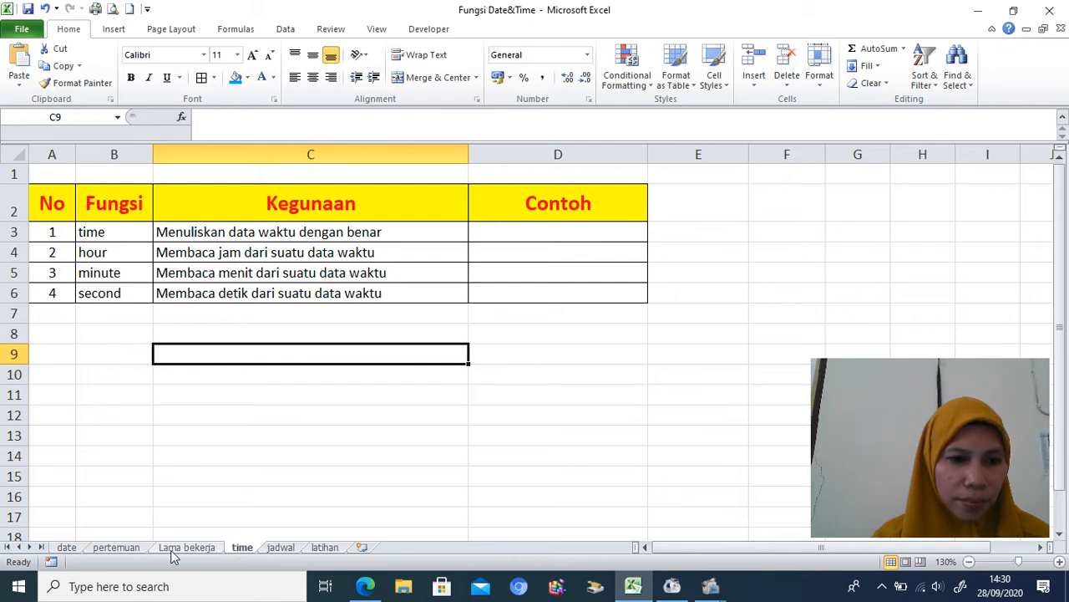
left_click(71, 548)
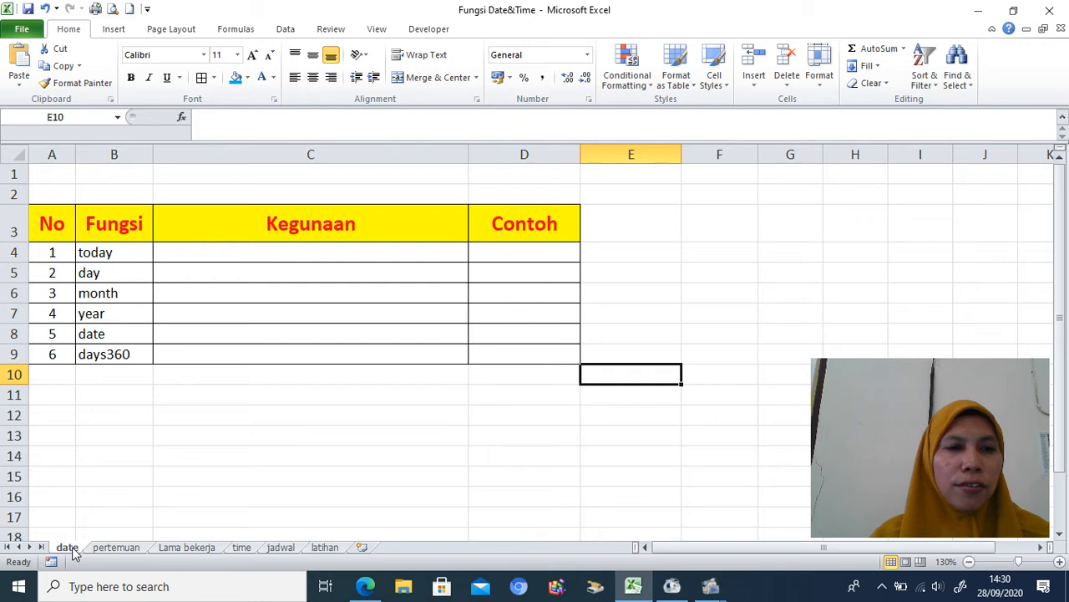
Step: Set the font colour of the today function's description in C4 to Automatic
left_click(119, 255)
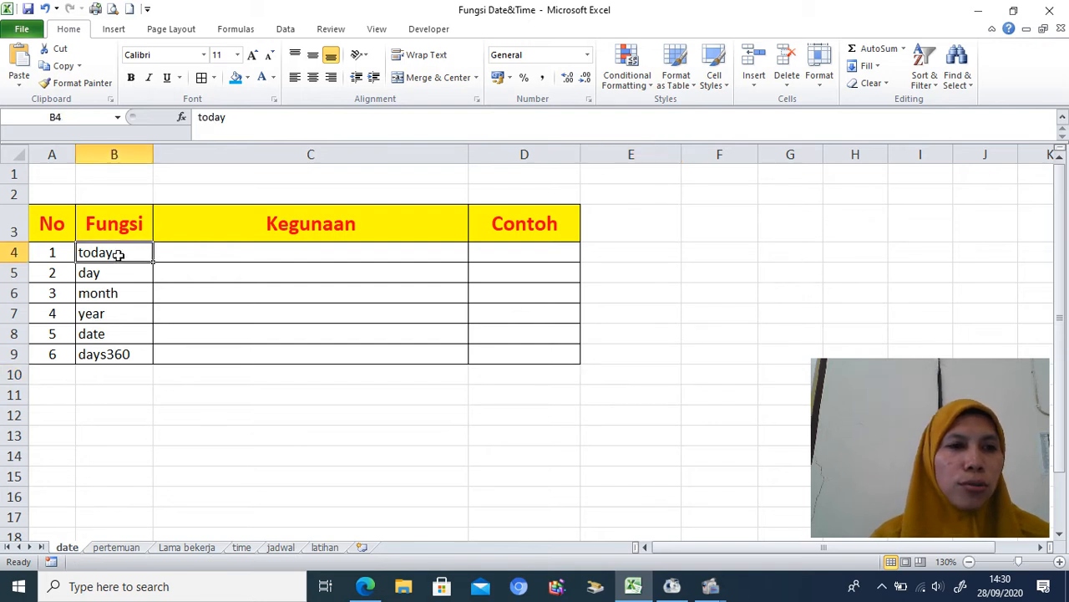
left_click(182, 255)
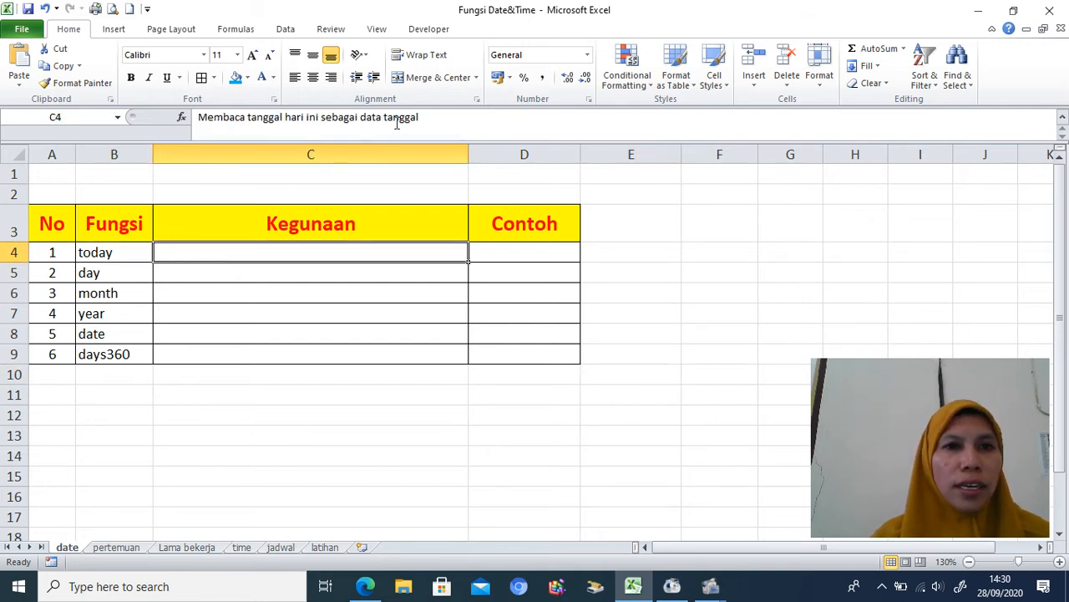
left_click(274, 77)
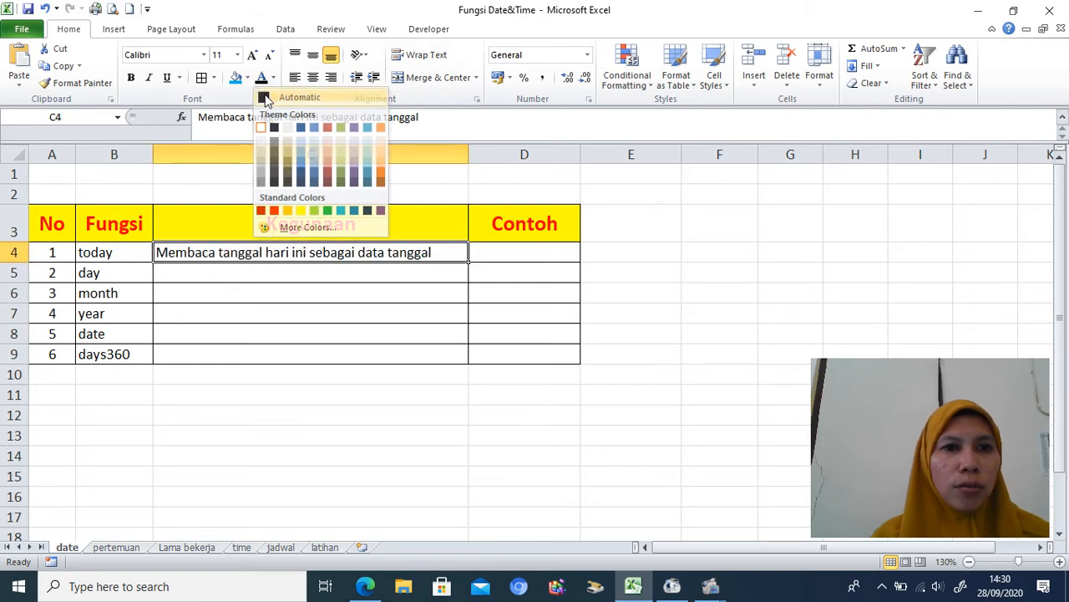
left_click(265, 99)
left_click(650, 285)
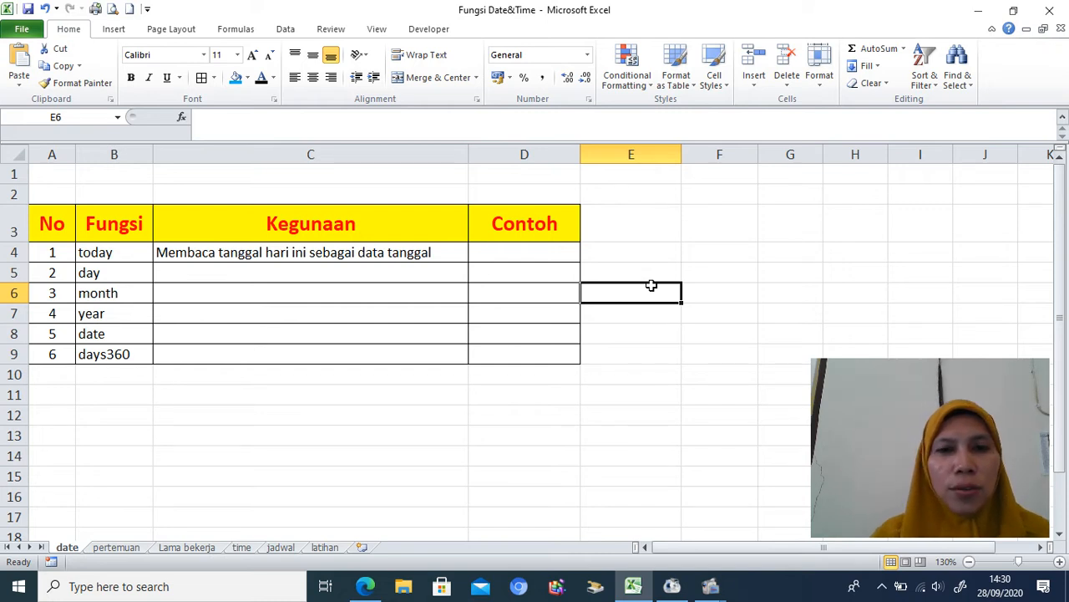
Step: Enter =TODAY() as the today example in D4 and apply the Automatic font colour to it
left_click(570, 256)
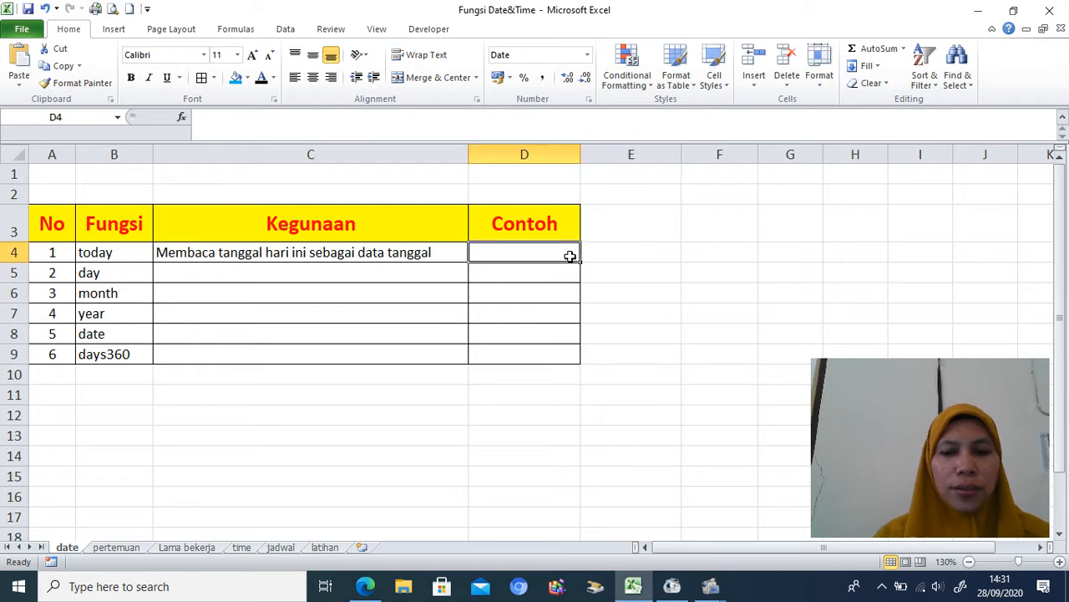
type("=to")
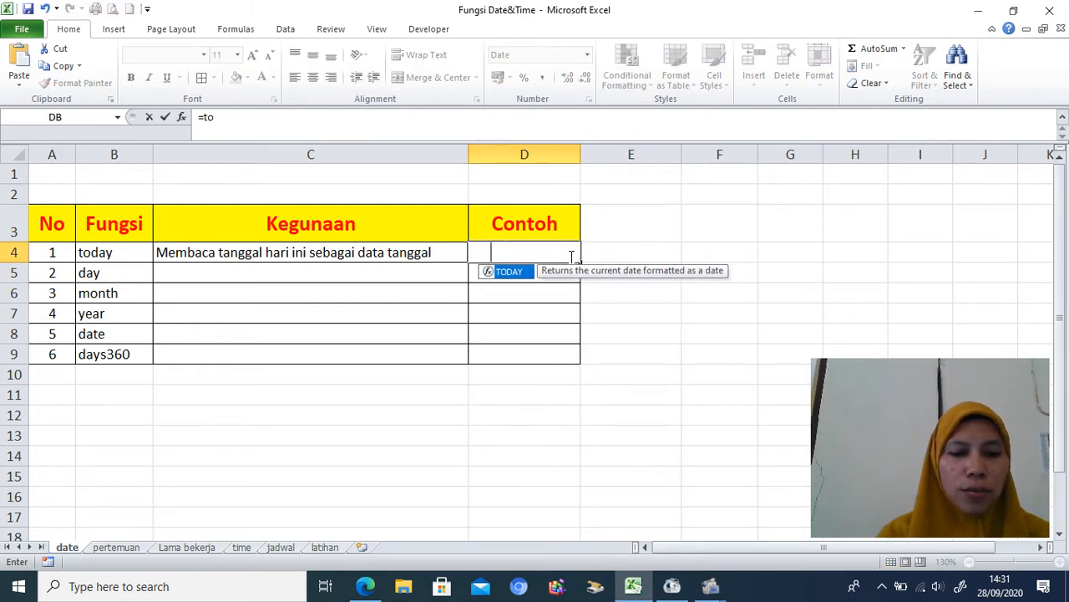
type("day")
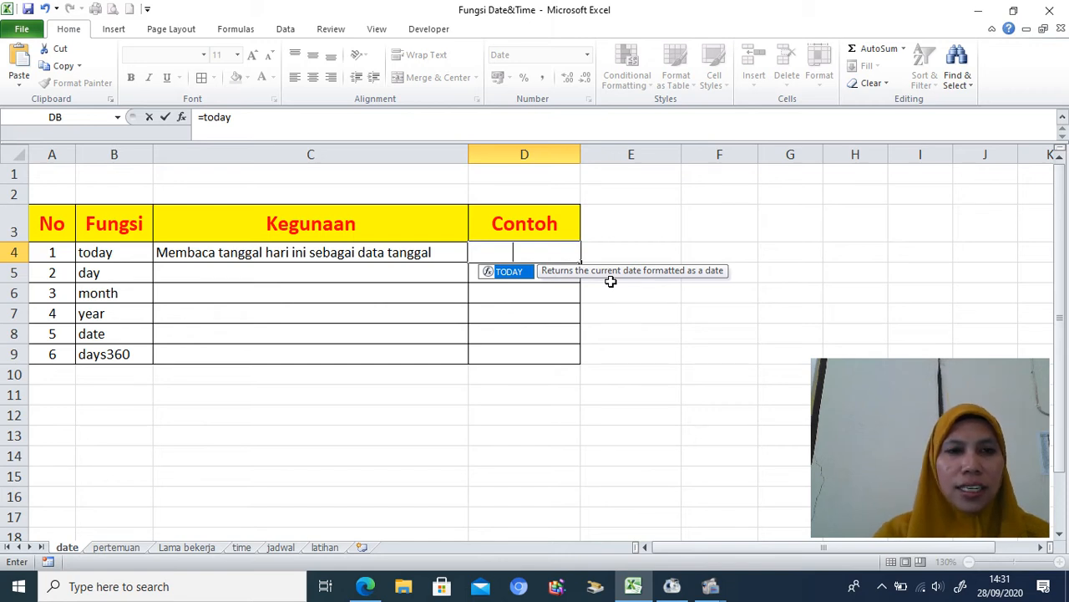
type("(")
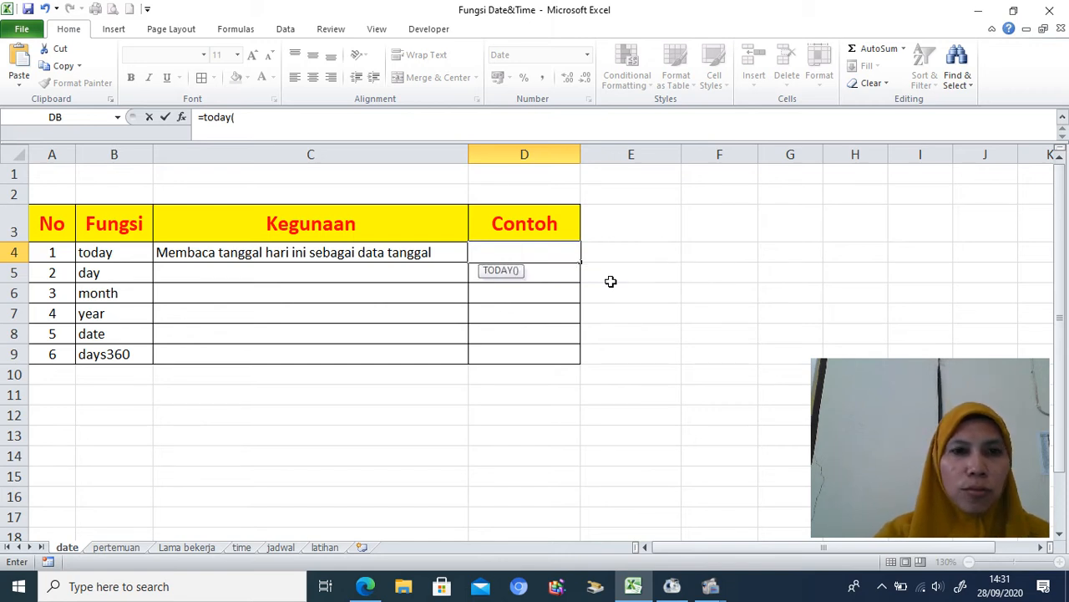
key("Return")
left_click(558, 253)
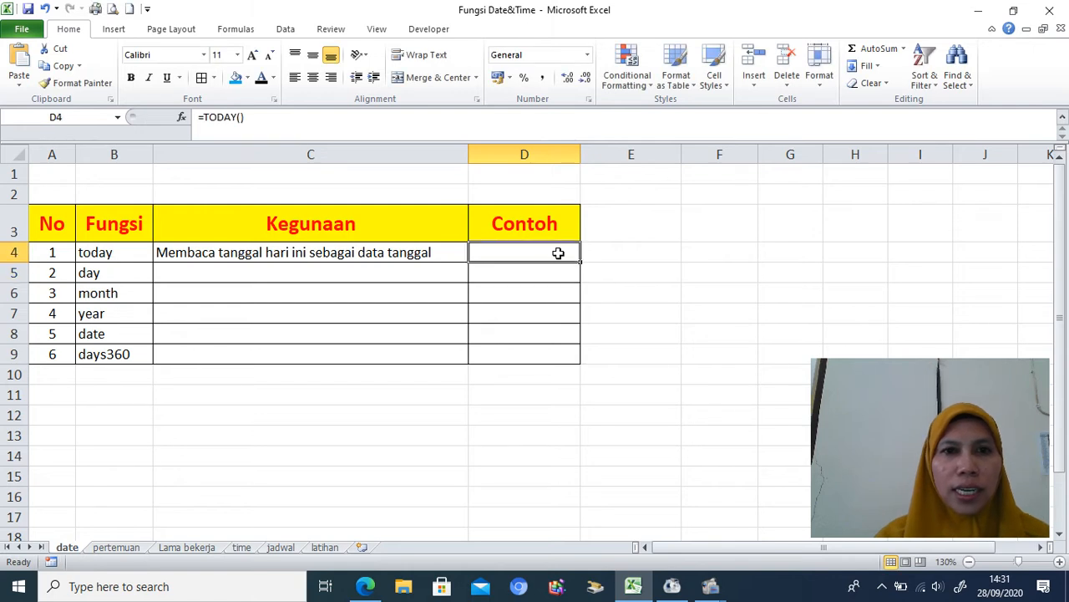
left_click(261, 78)
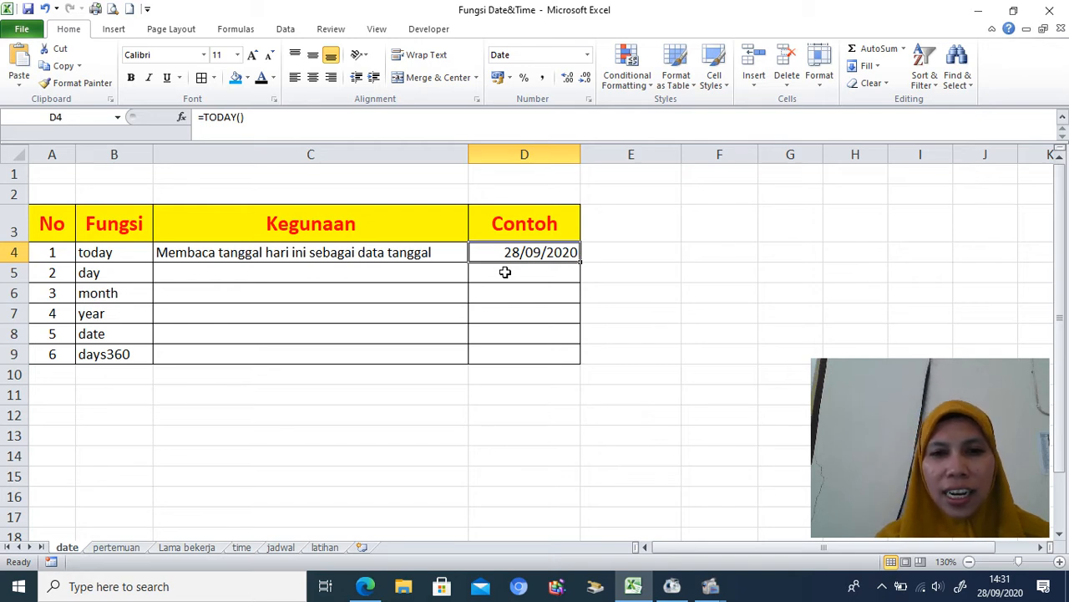
Step: Apply the Automatic font colour to the day function's description in C5
left_click(443, 273)
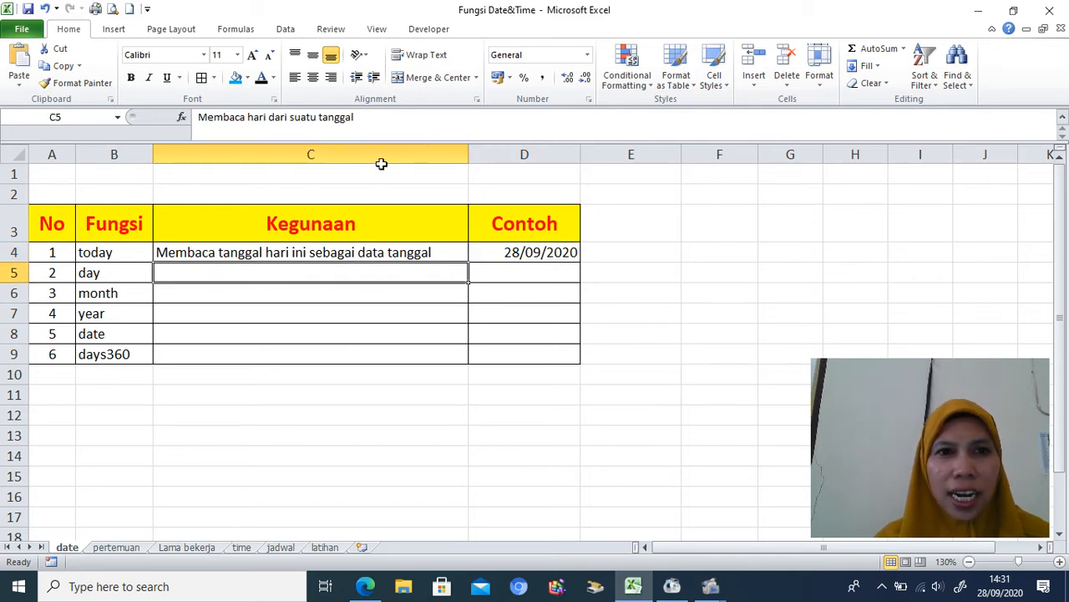
left_click(262, 78)
left_click_drag(502, 277, 513, 346)
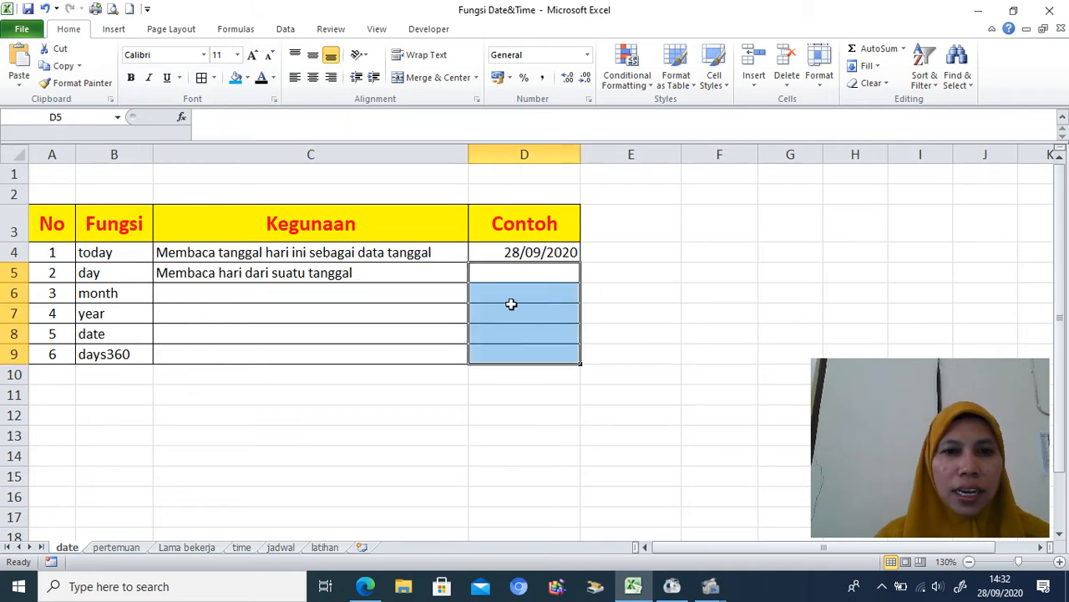
Step: Enter the formula =DAY(D4) as the day example in D5
left_click(510, 275)
type("=day")
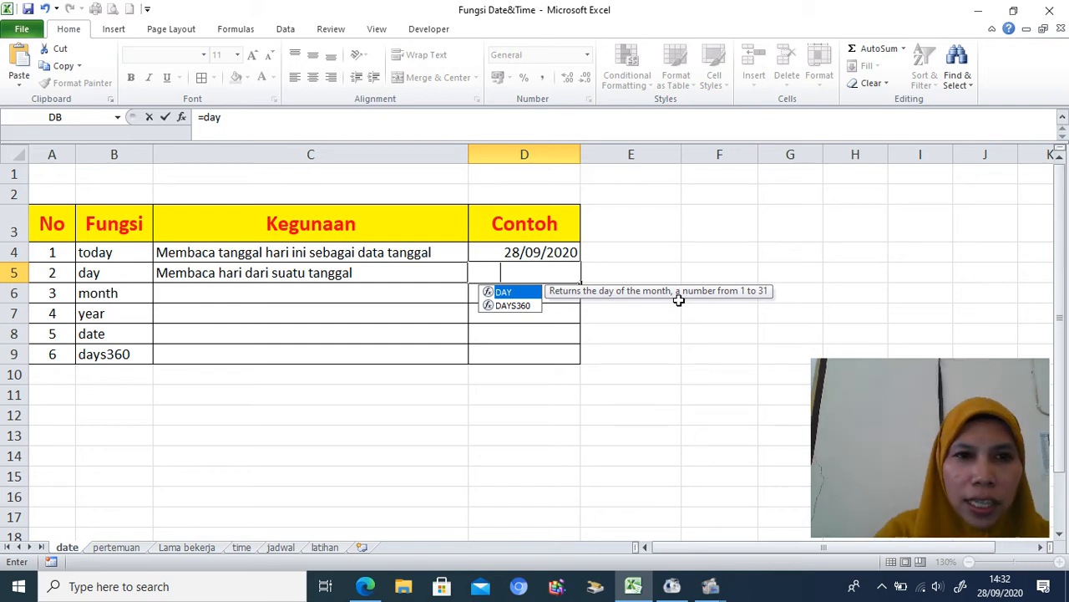
type("(")
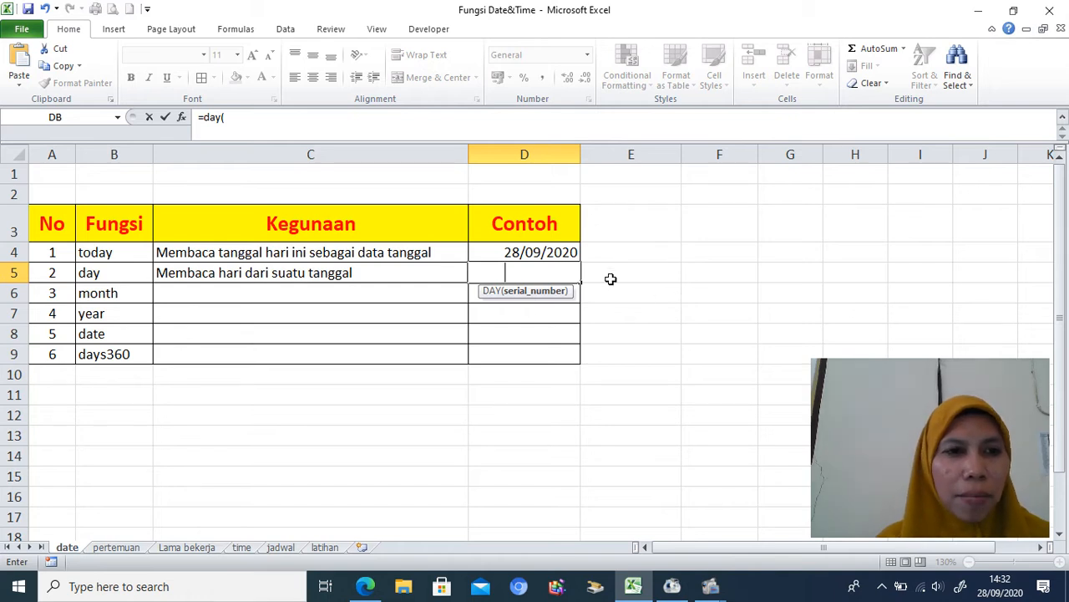
left_click(565, 251)
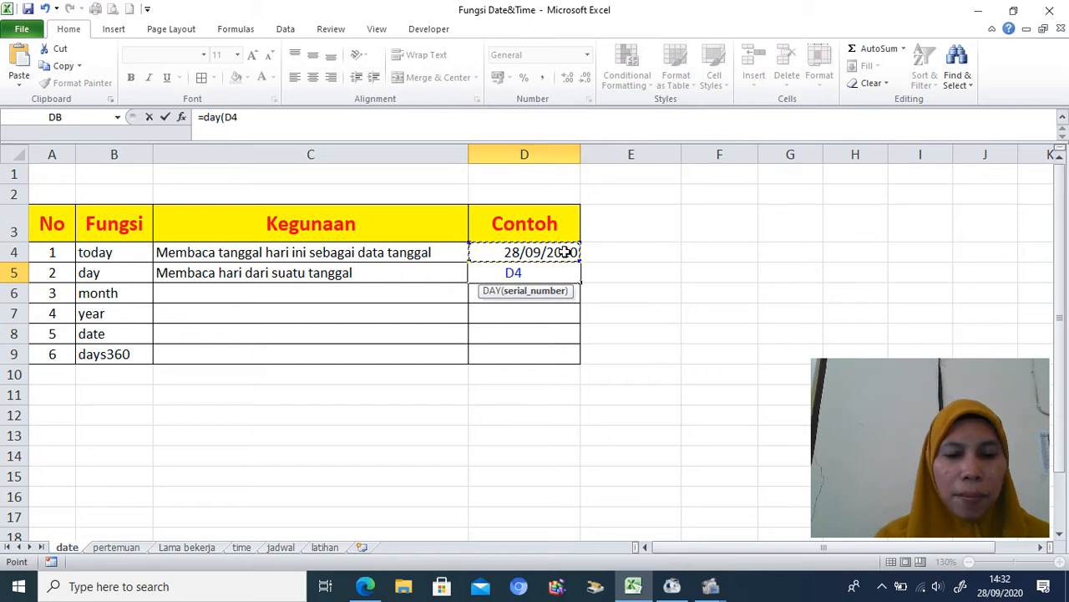
type(")")
key("Return")
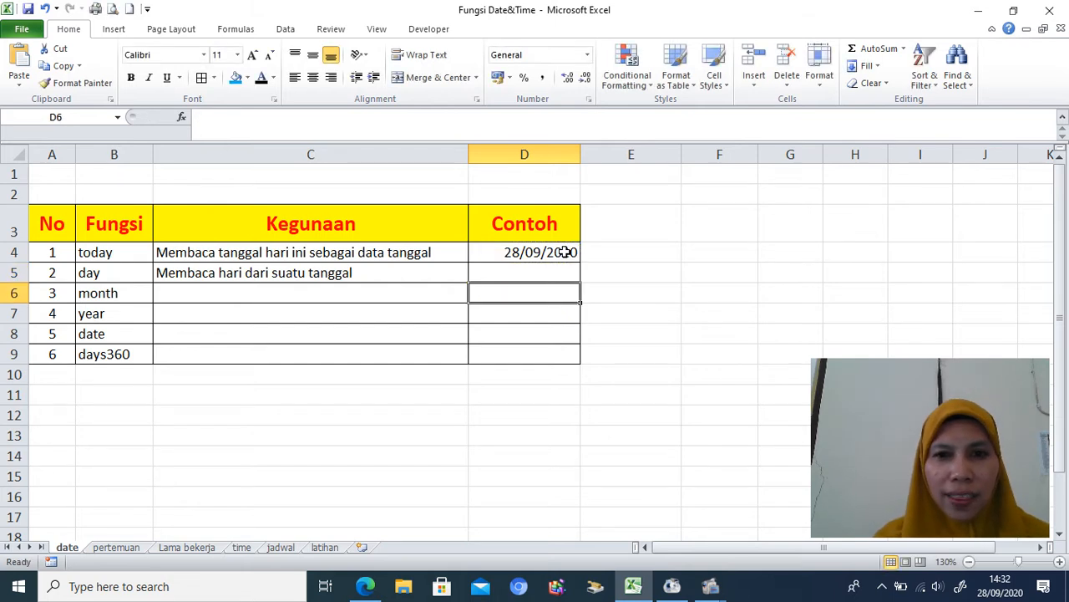
Step: Apply the Automatic font colour to the example cells D5:D9
left_click(541, 270)
left_click_drag(541, 288, 544, 351)
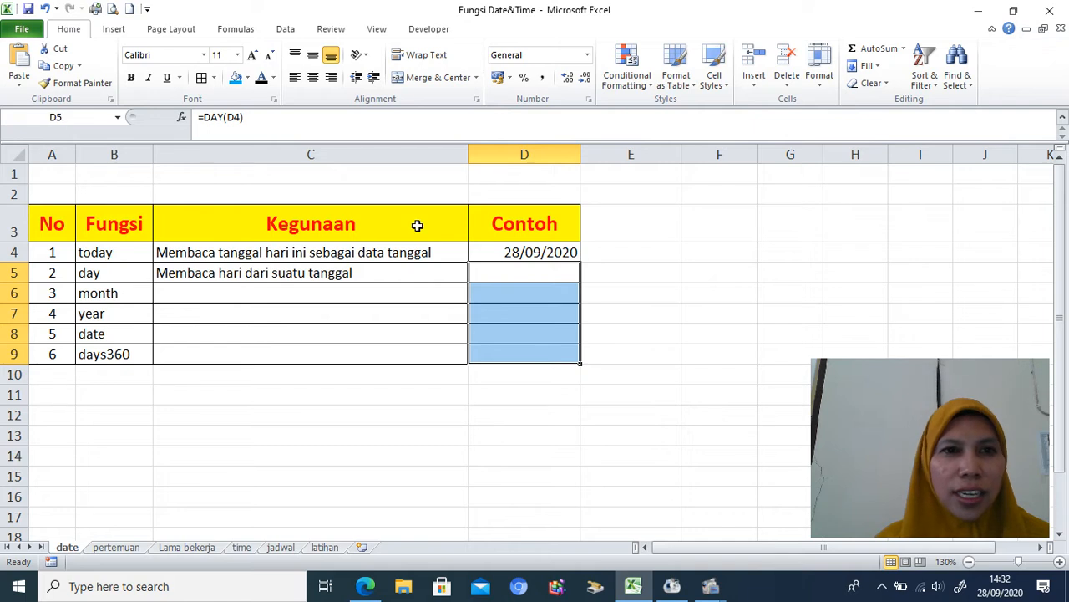
left_click(261, 83)
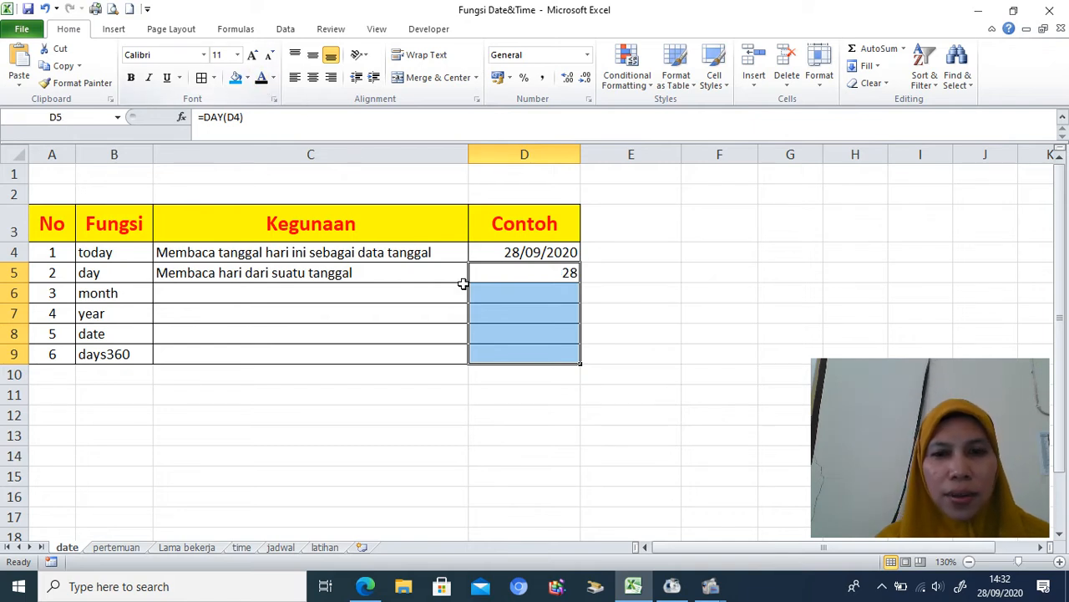
left_click(530, 272)
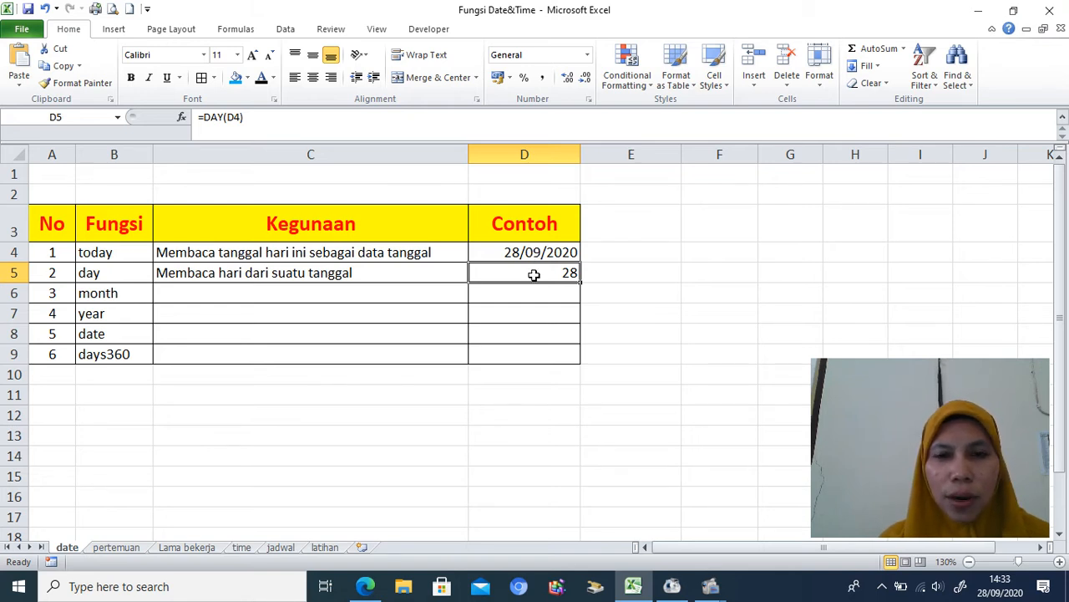
Step: Apply the Automatic font colour to the month function's description in C6
left_click(365, 296)
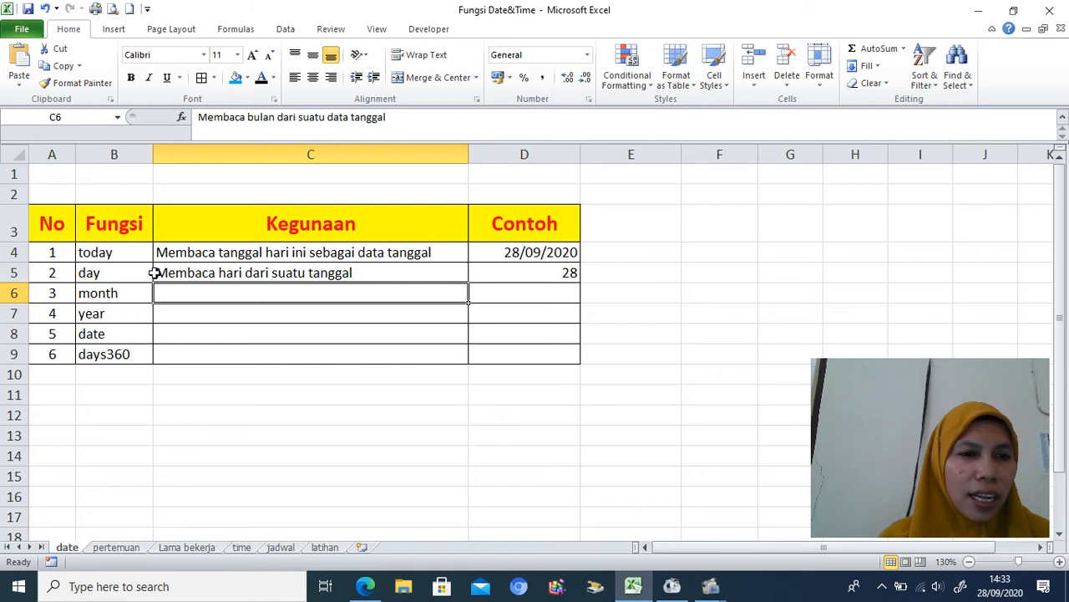
left_click(121, 260)
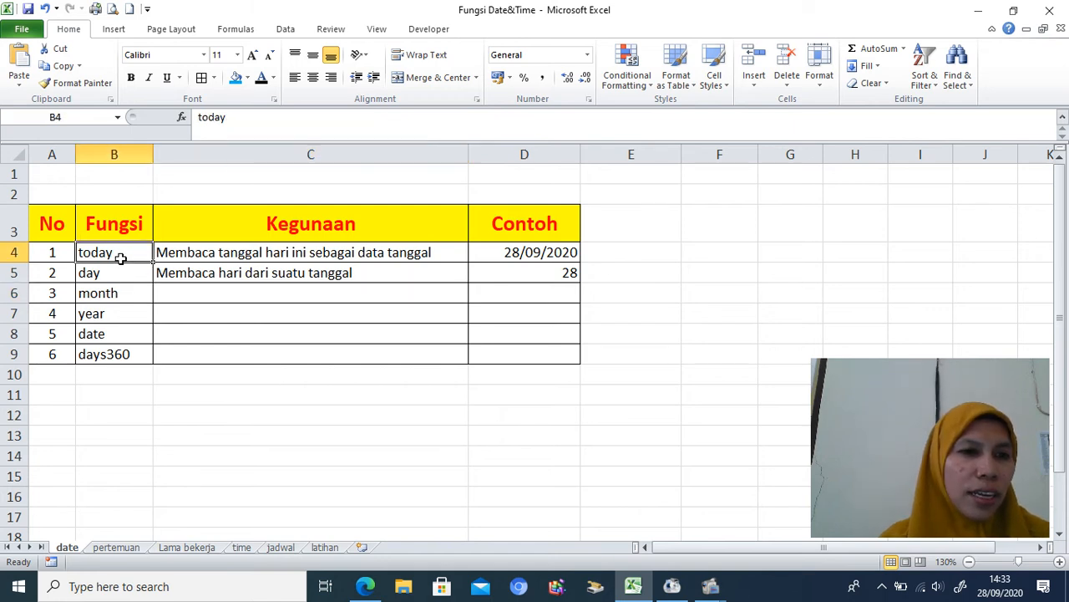
left_click(121, 274)
left_click(123, 293)
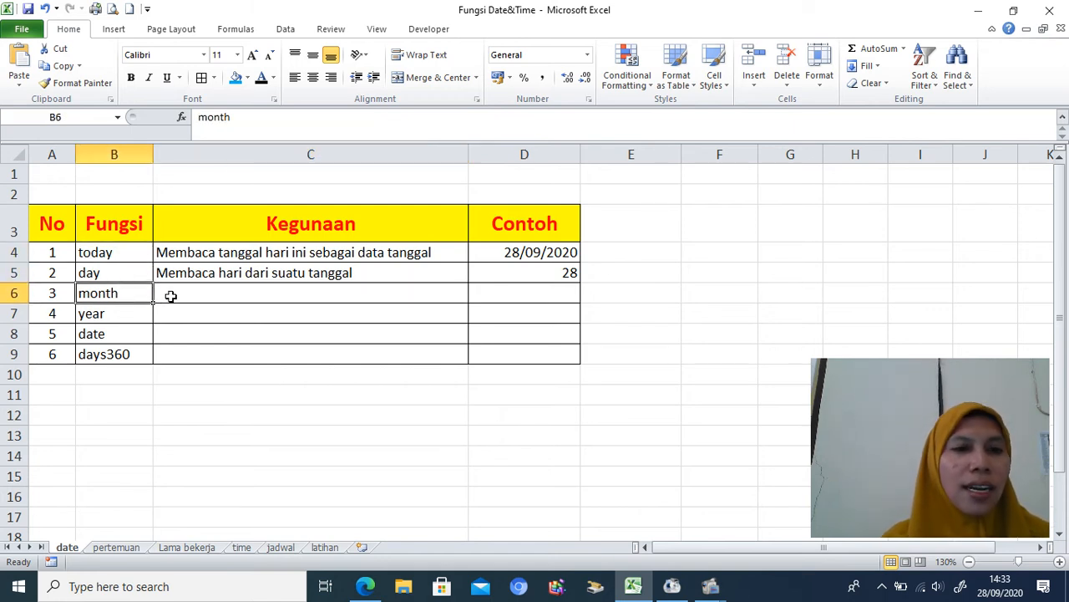
left_click(173, 295)
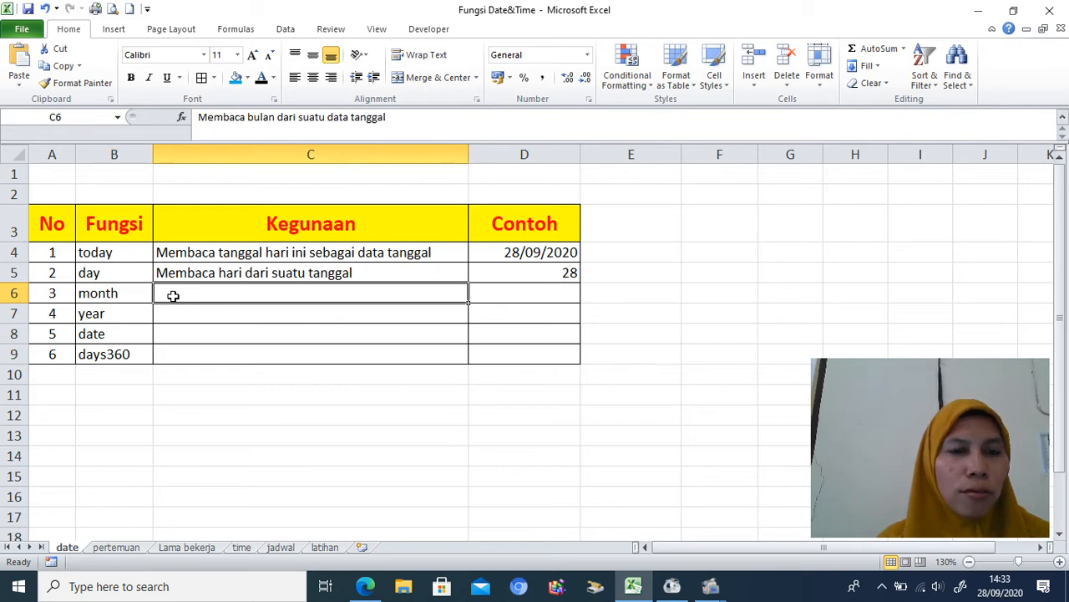
left_click(262, 82)
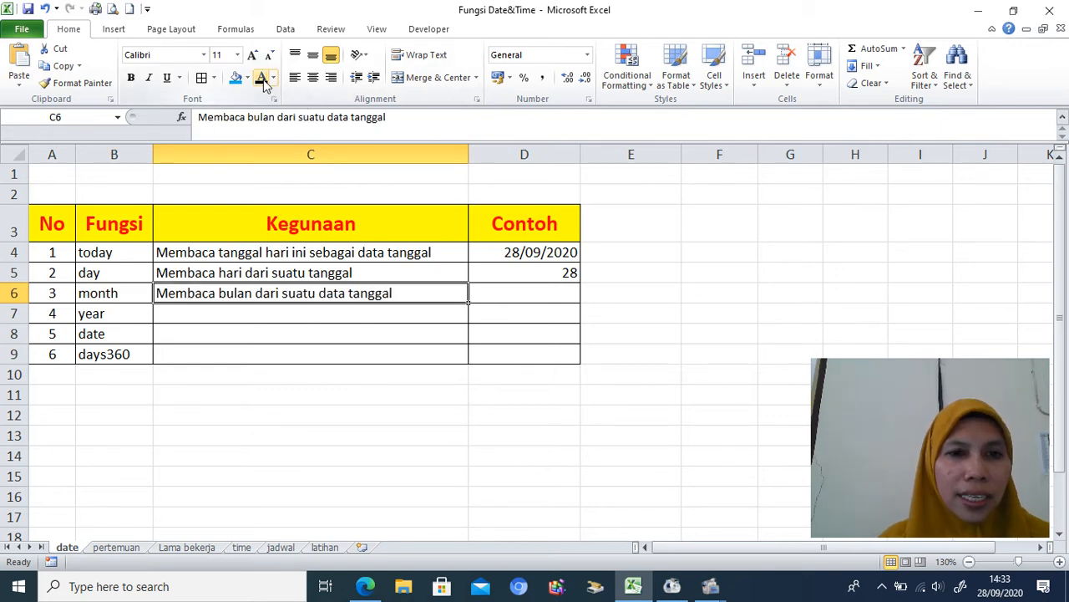
Step: Enter the formula =MONTH(D4) as the month example in D6
left_click(502, 290)
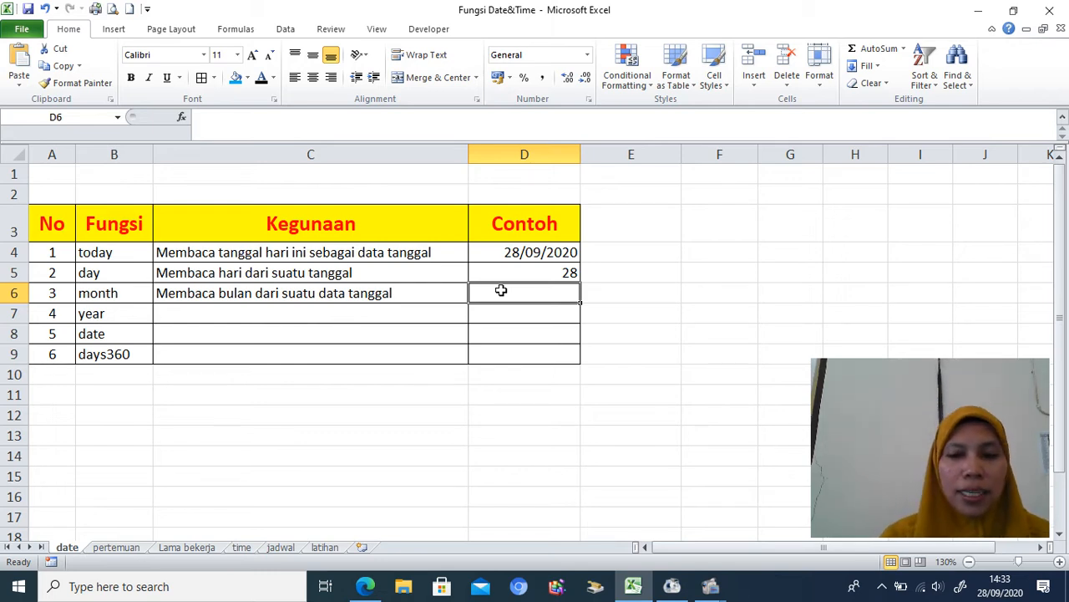
type("=mo")
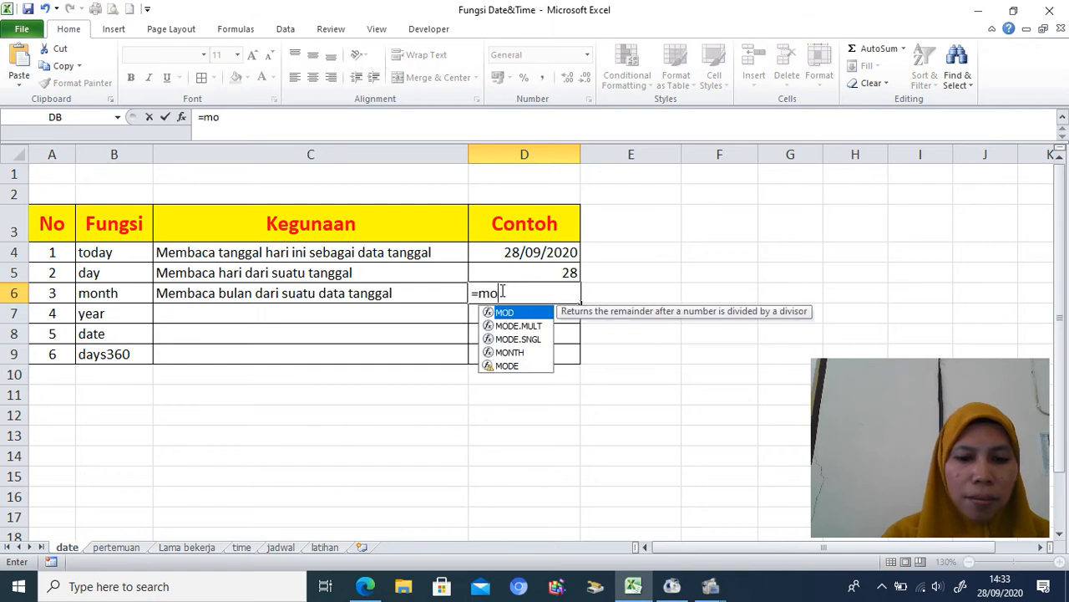
type("nth(")
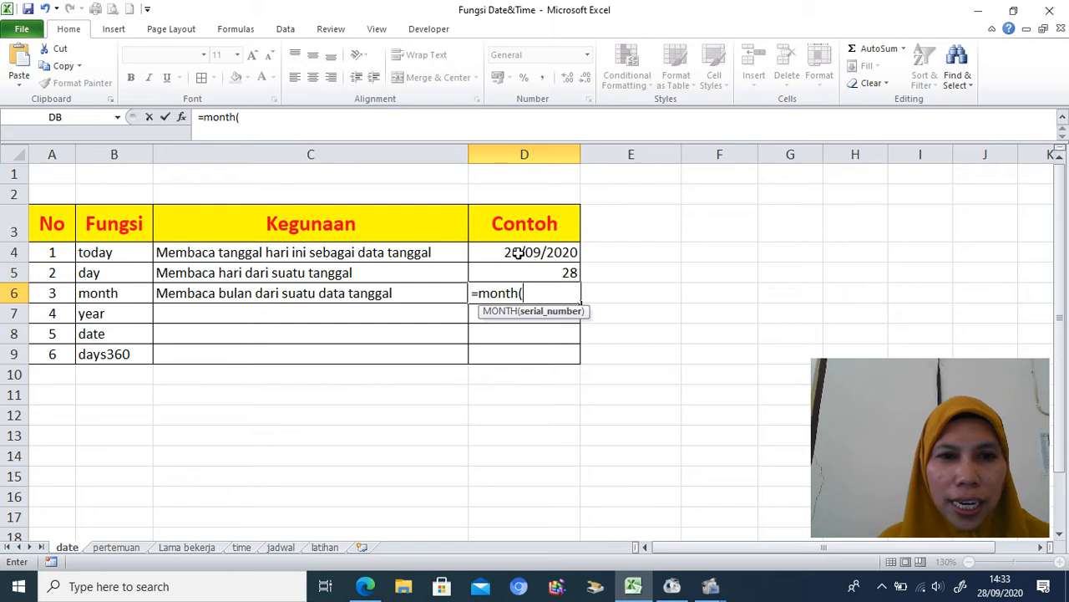
left_click(518, 252)
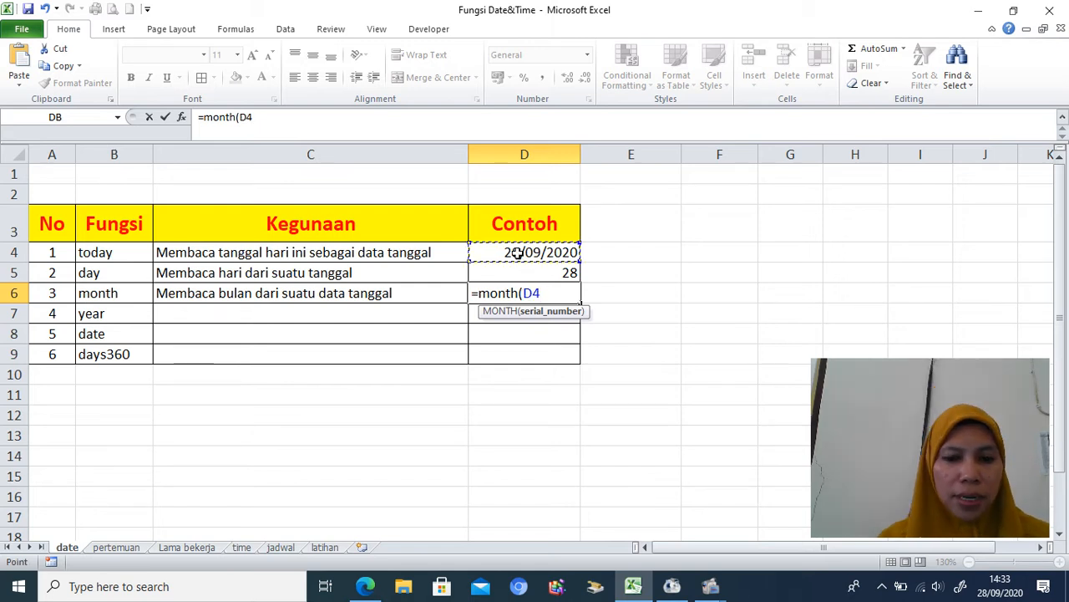
type(")")
key("Return")
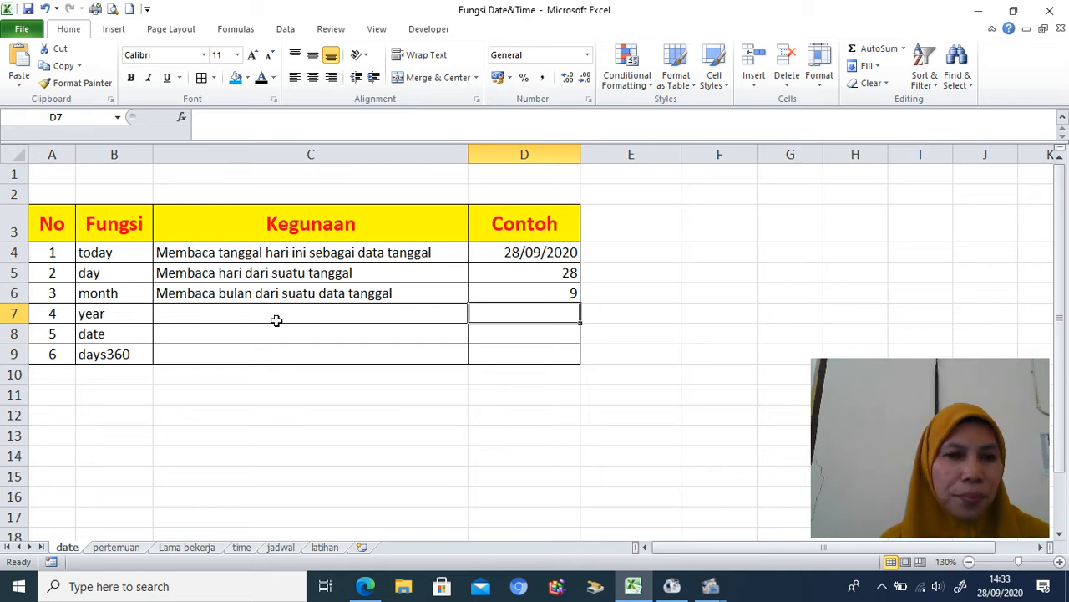
Step: Apply the Automatic font colour to the year function's description in C7 and select its example cell D7
left_click(239, 313)
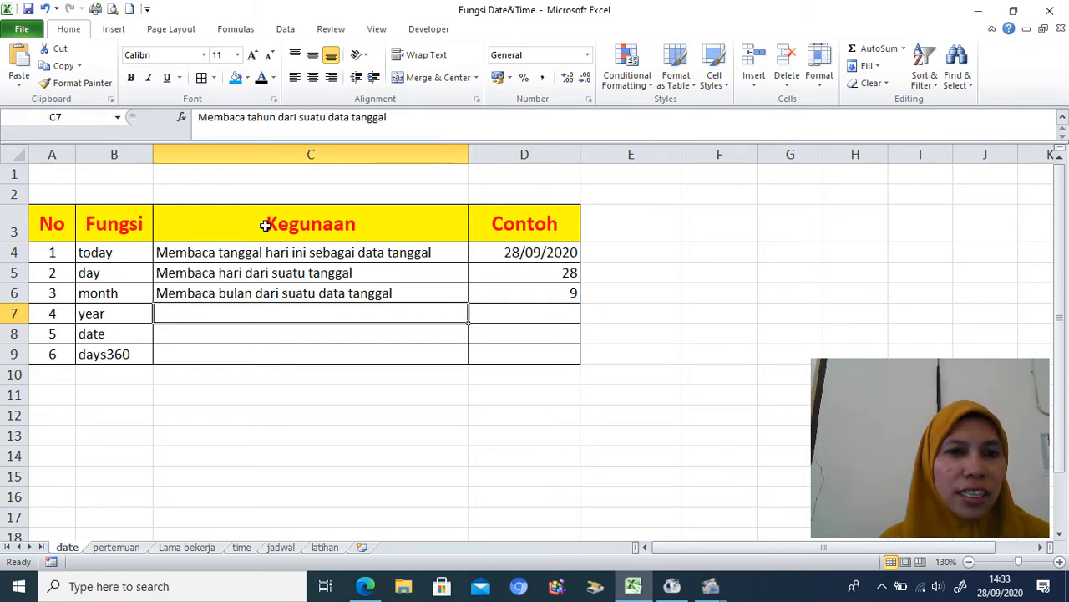
left_click(261, 77)
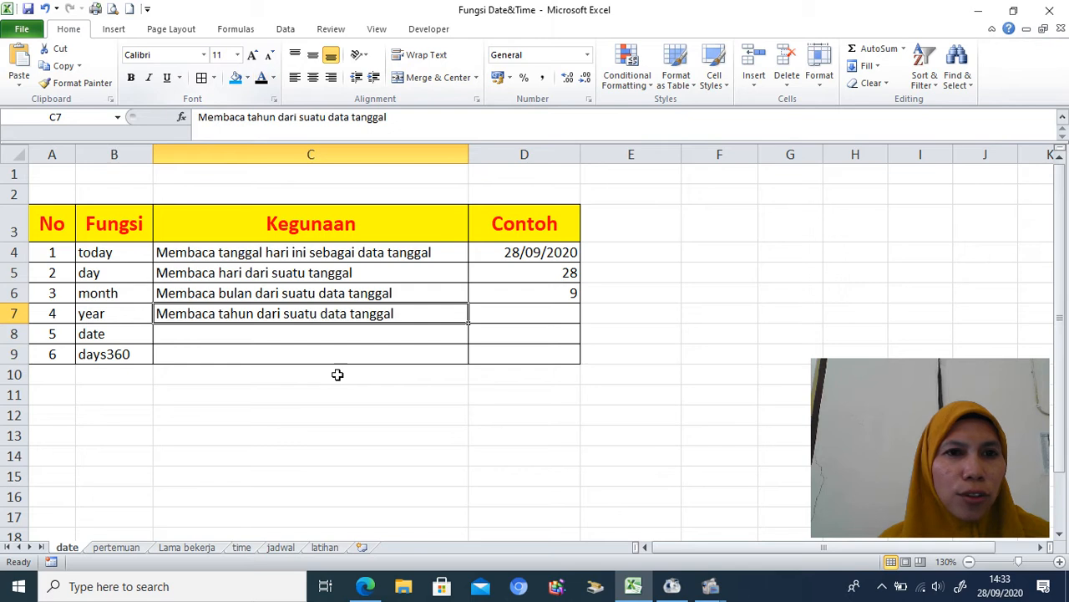
left_click(341, 413)
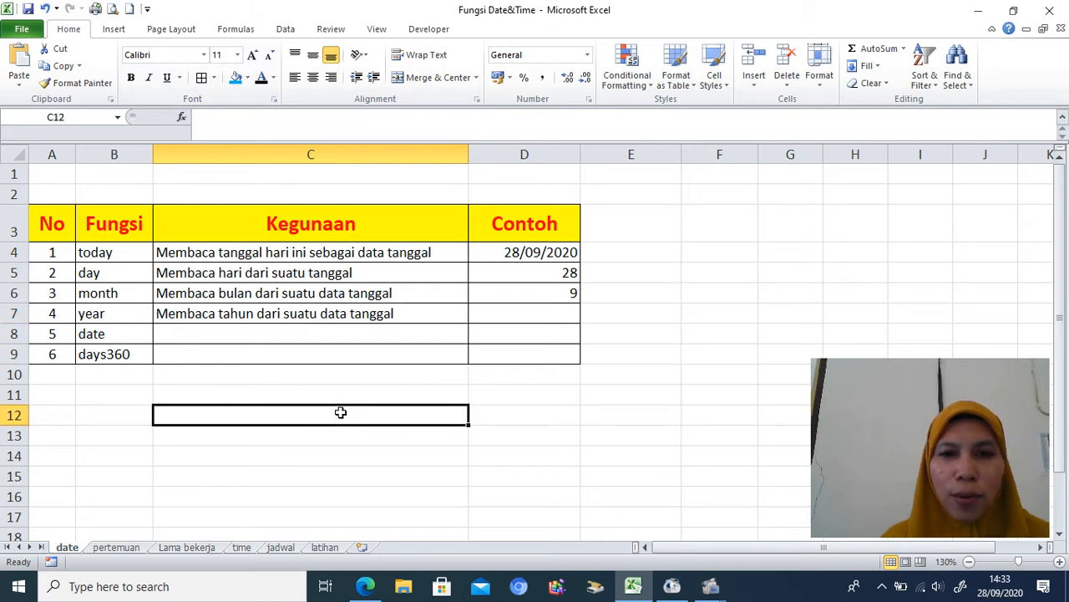
left_click(491, 318)
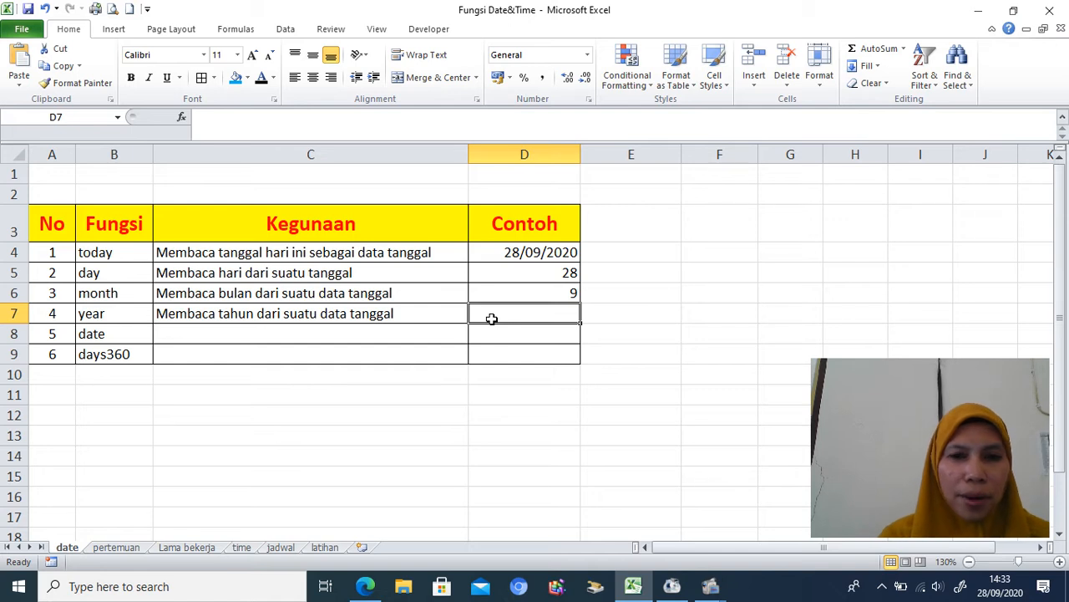
Step: Enter the formula =YEAR(D4) as the year example in D7
type("=y")
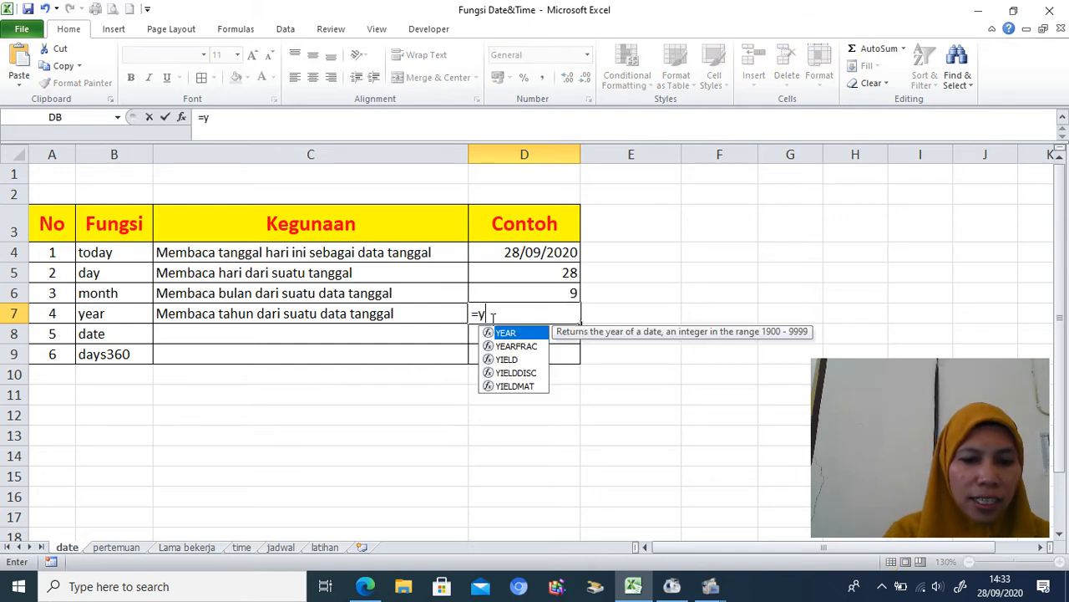
type("ear(")
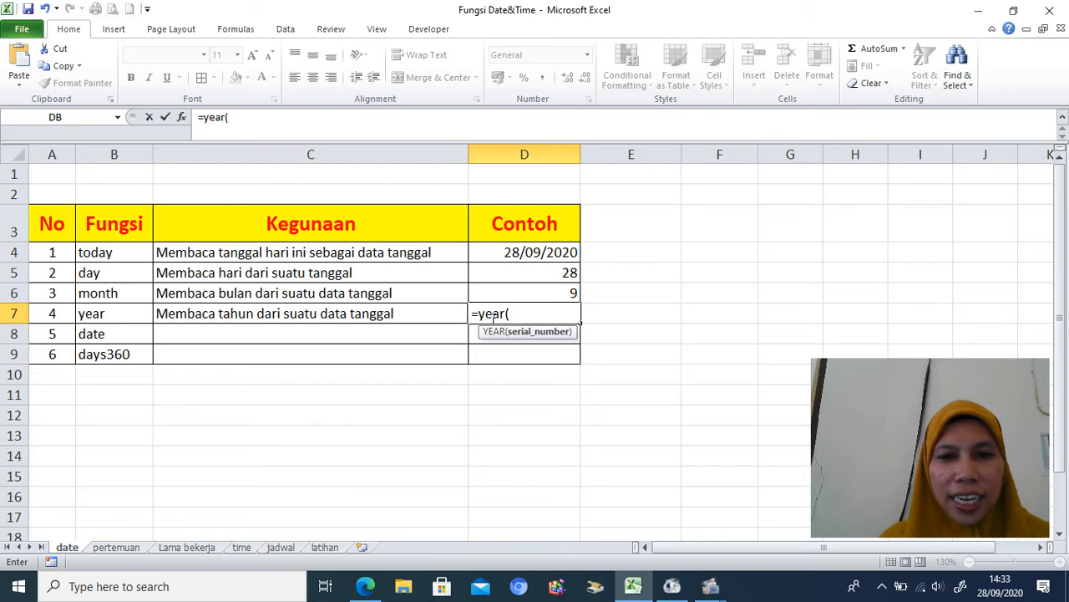
left_click(531, 251)
type(")")
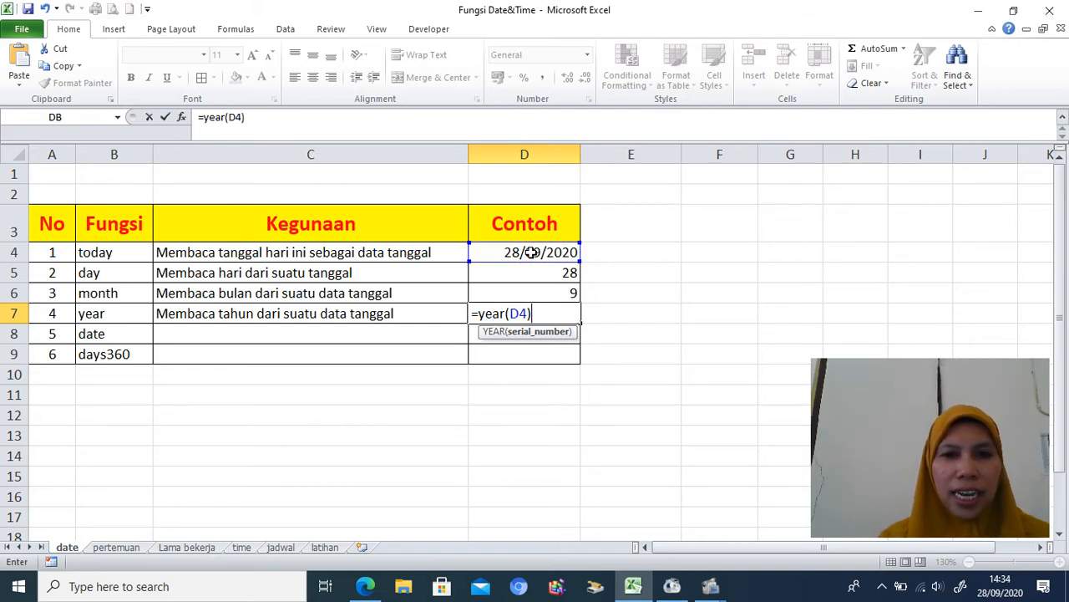
key("Return")
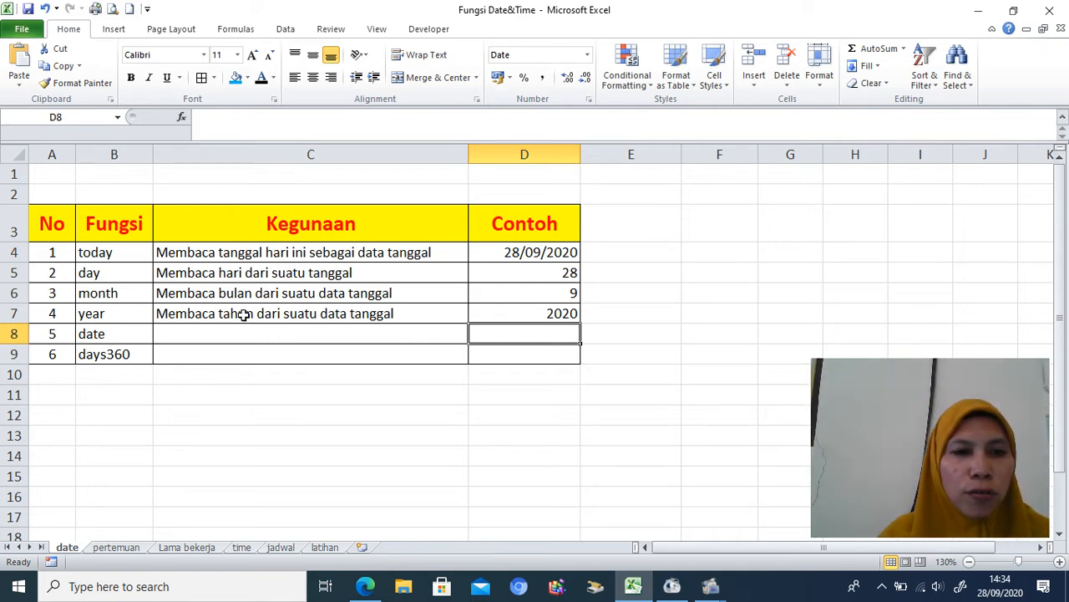
Step: Apply the Automatic font colour to the date function's description in C8
left_click(239, 331)
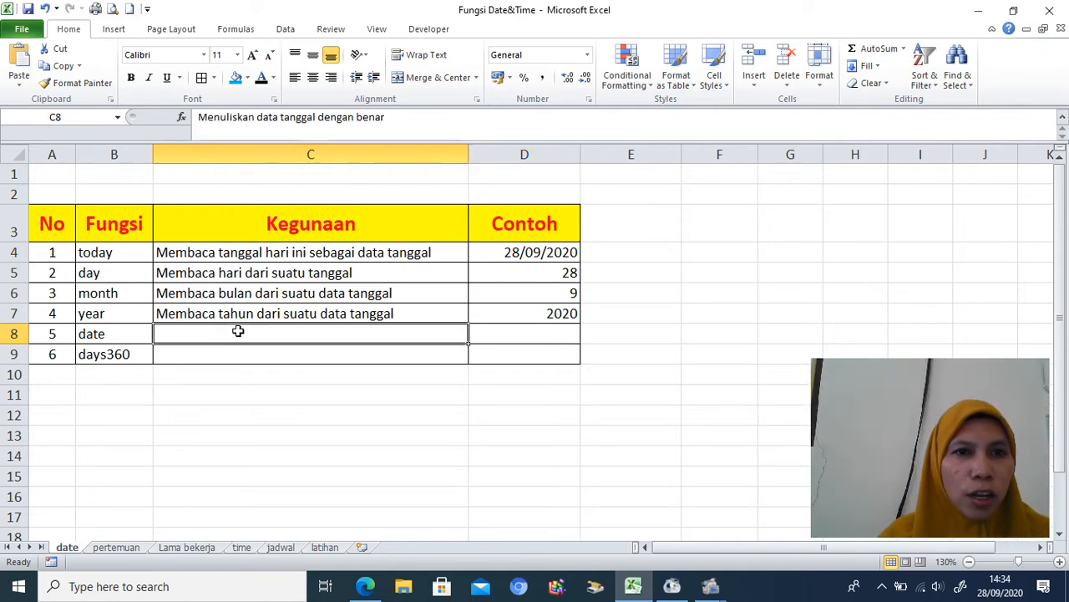
left_click(261, 77)
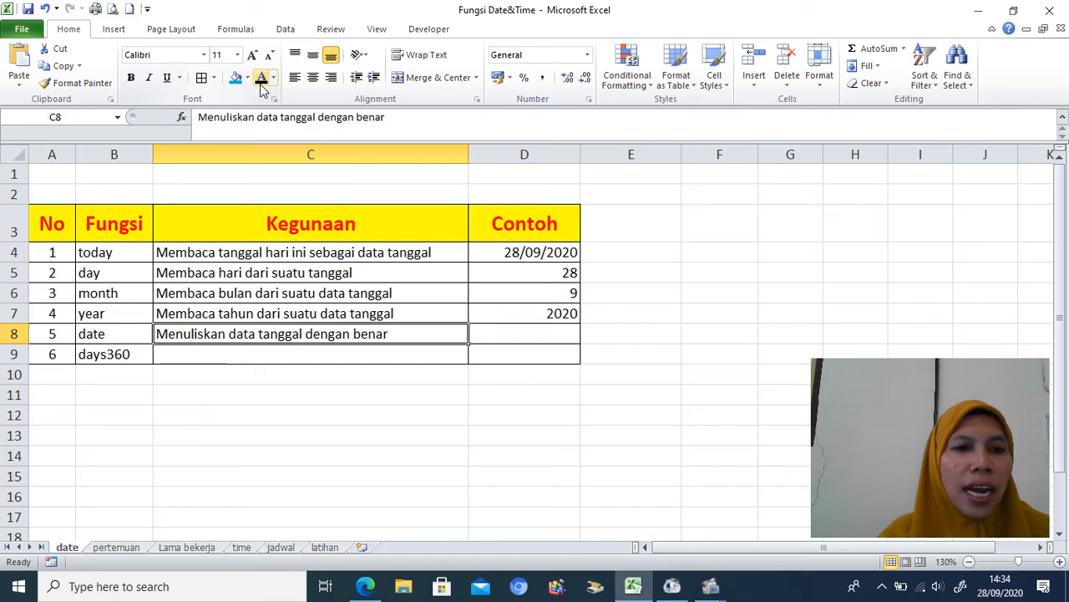
left_click(301, 370)
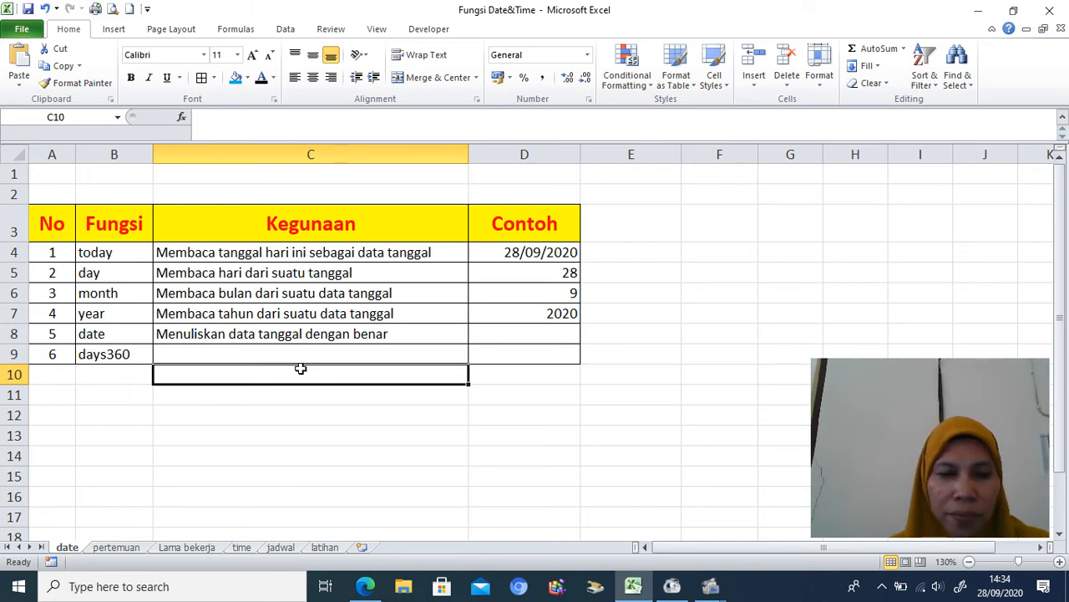
Step: Enter the formula =DATE(1981;3;16) as the date example in D8
key("Up")
key("Up")
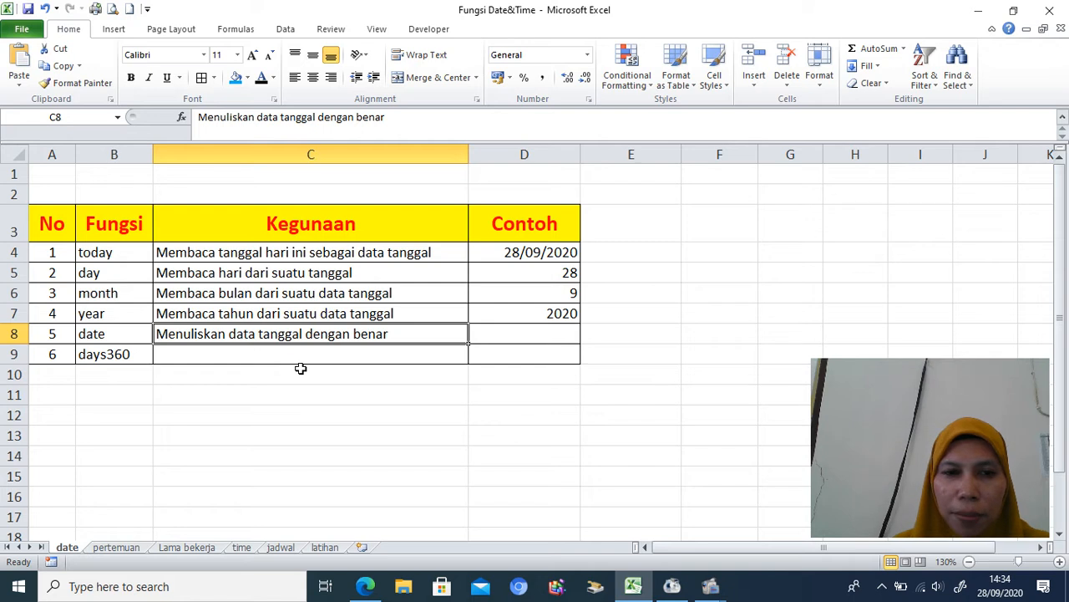
key("Right")
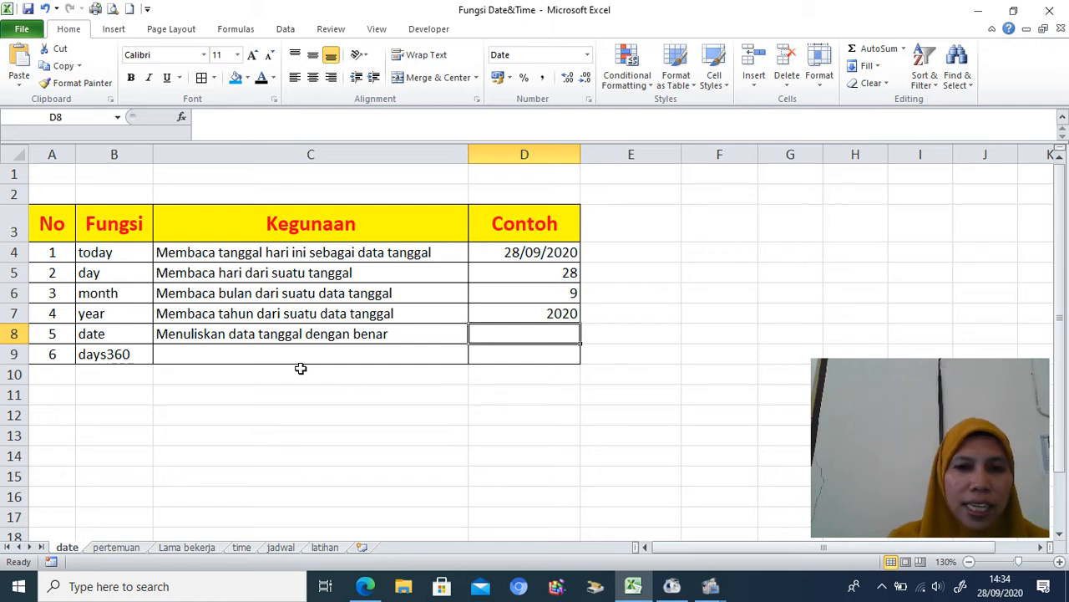
type("=d")
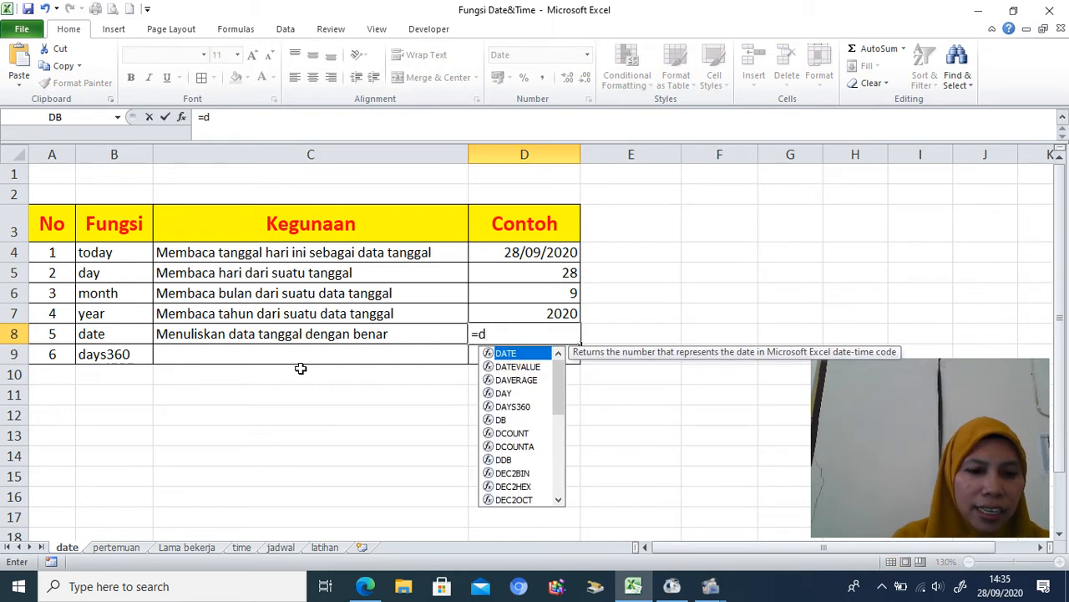
type("ate(")
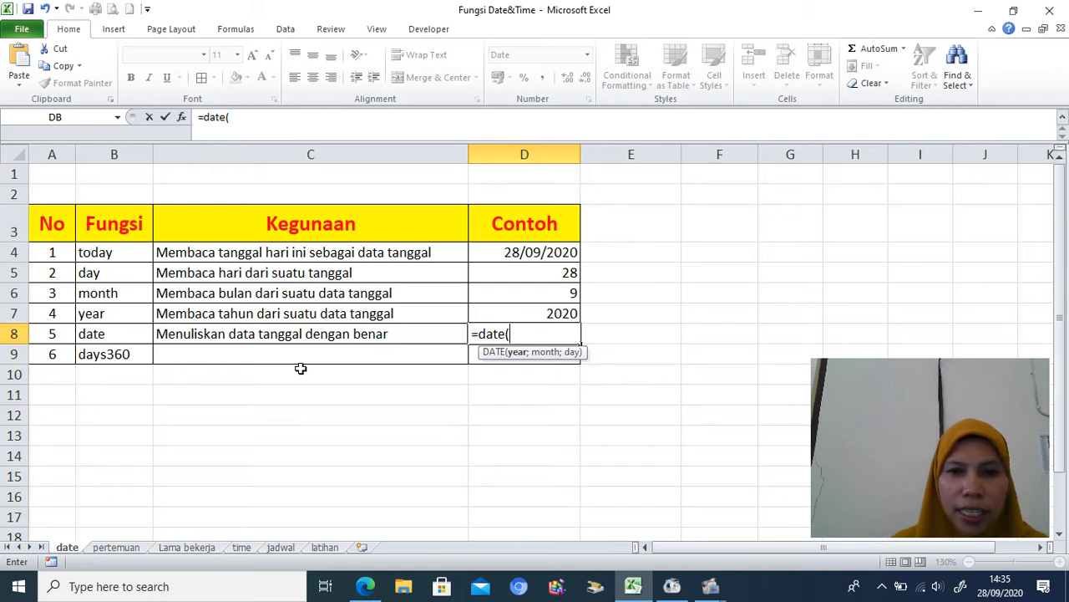
type("19")
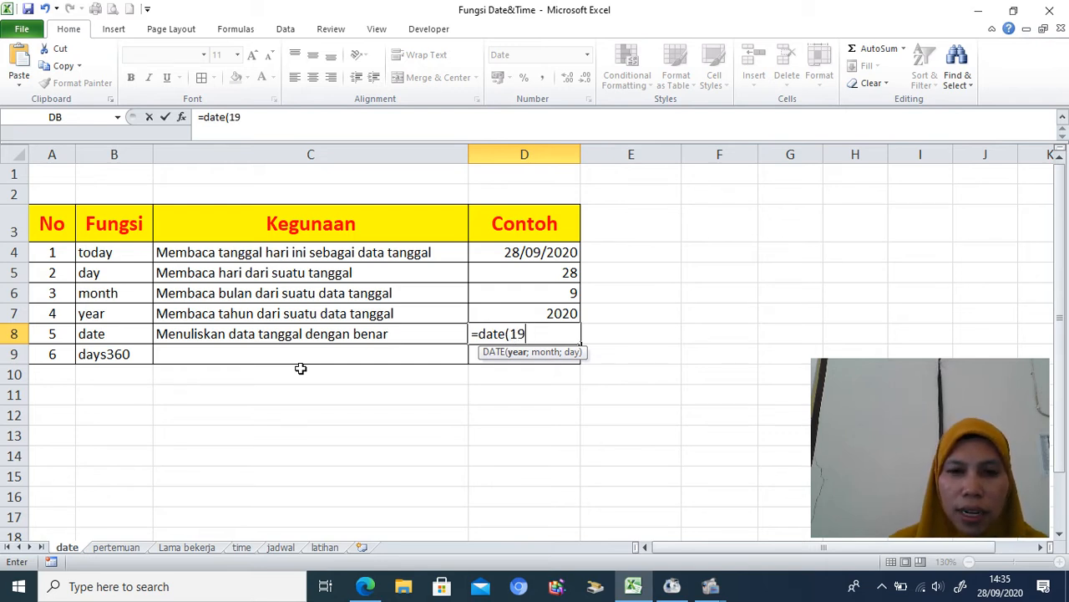
type("81;")
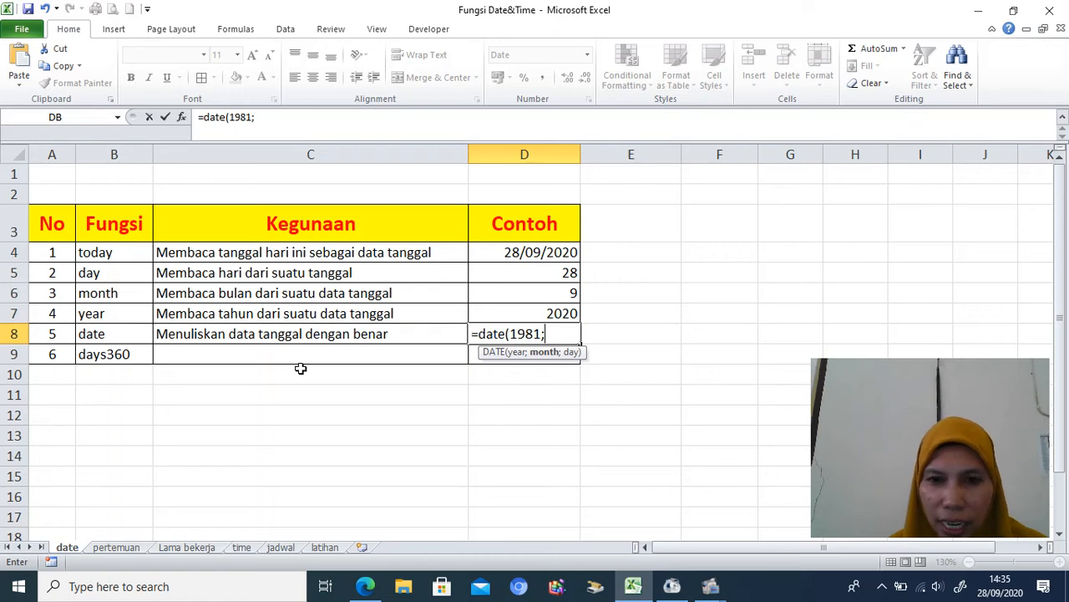
type("3;")
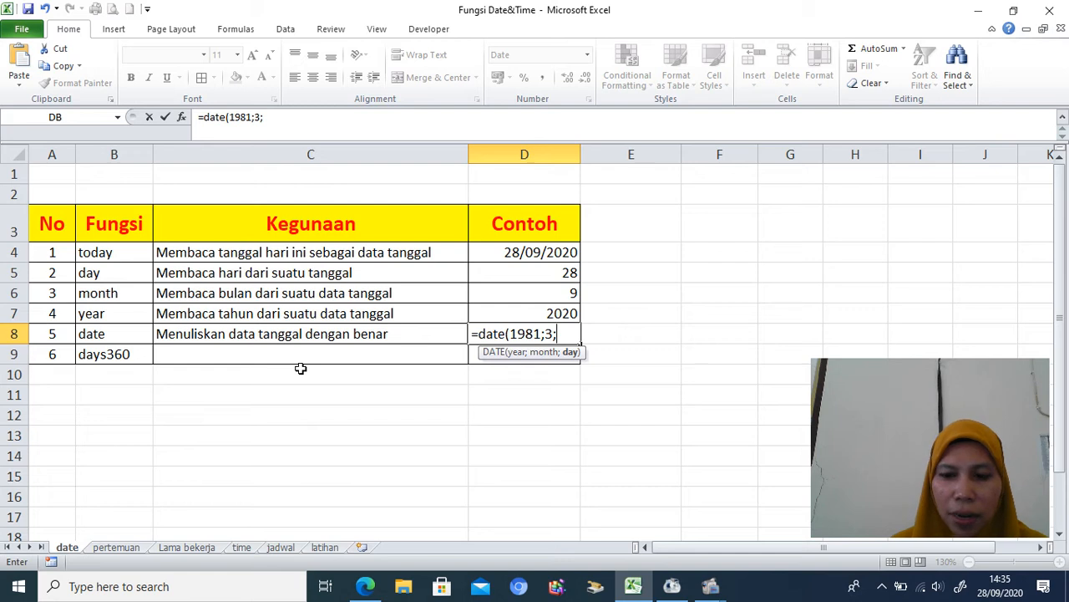
type("16")
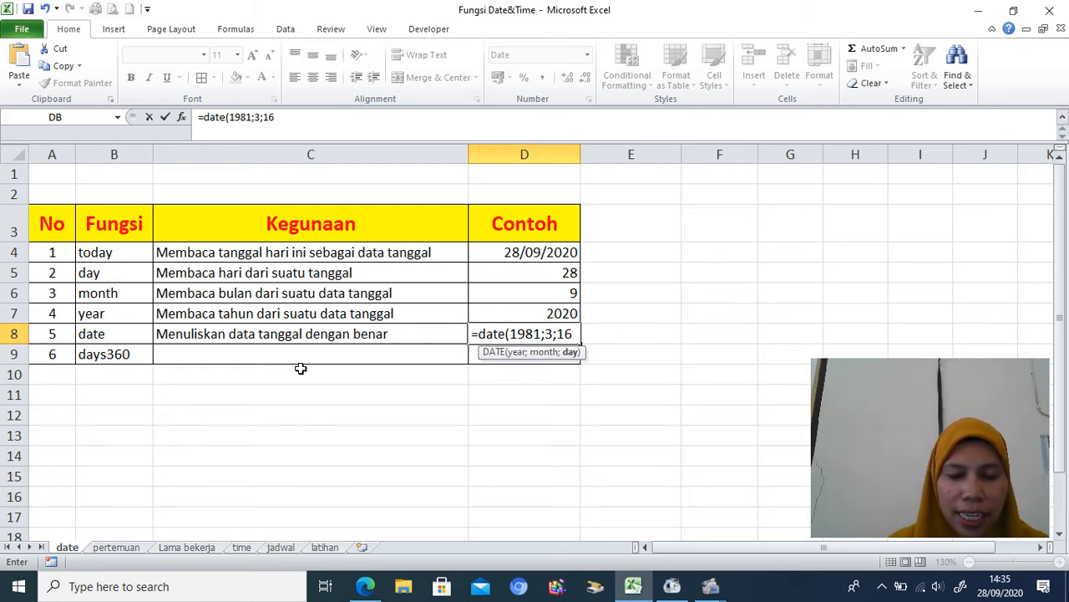
type(")")
key("Return")
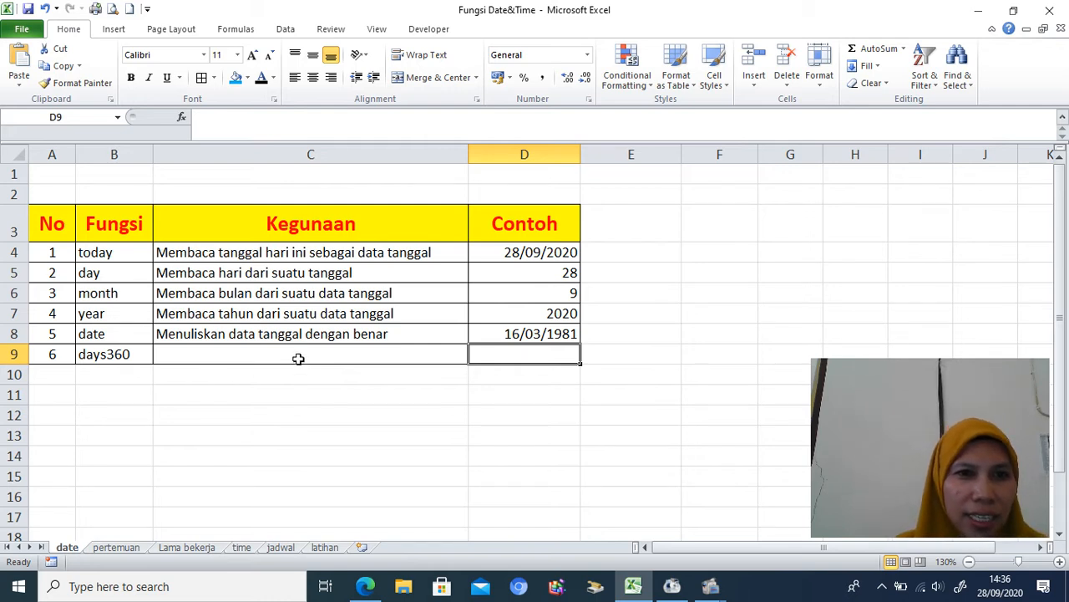
Step: Apply the Automatic font colour to the days360 function's description in C9 and select its example cell D9
left_click(298, 358)
left_click(261, 78)
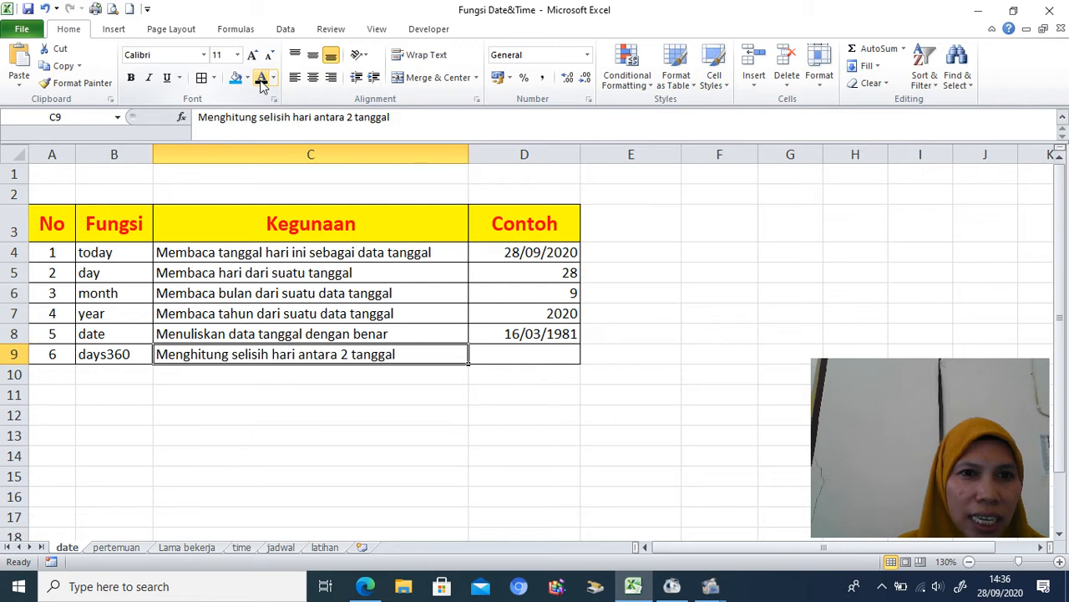
left_click(500, 361)
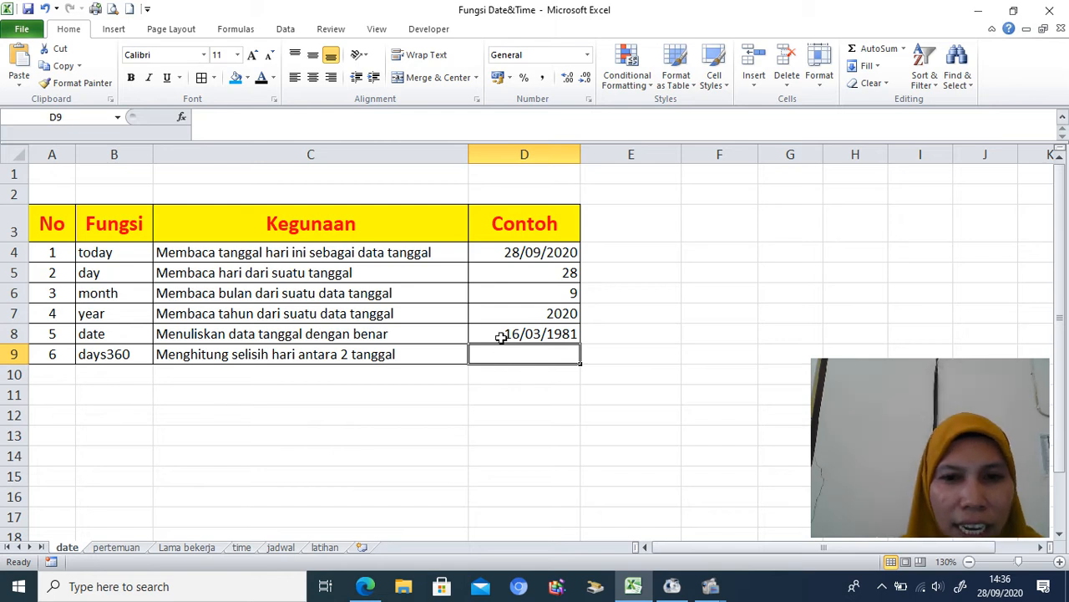
Step: Enter the formula =DAYS360(D8;D4) as the days360 example in D9, with the date example as start and today's date as end
left_click(495, 334)
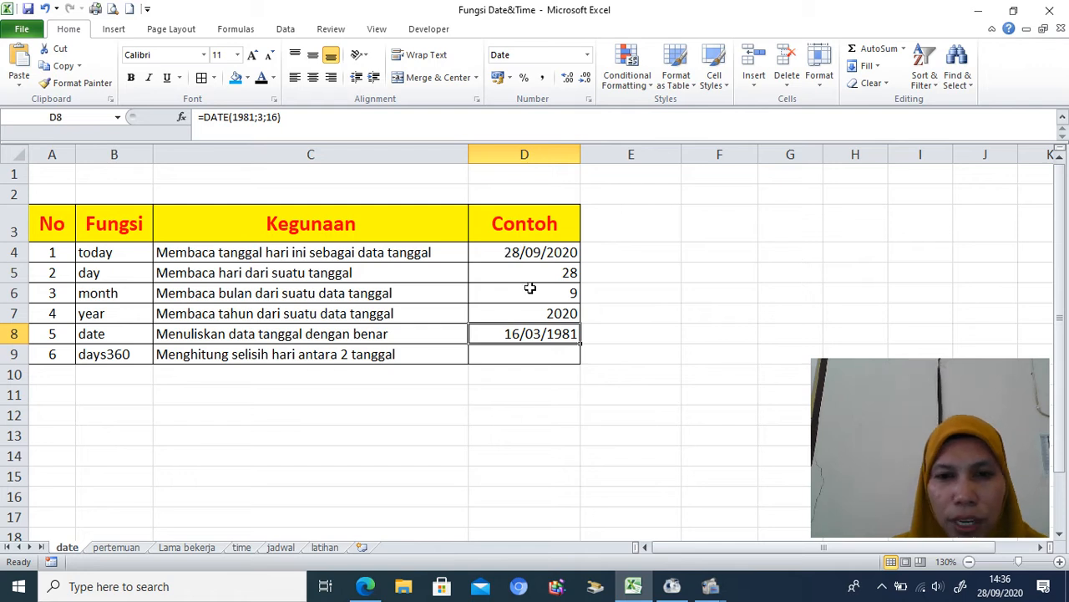
left_click(534, 356)
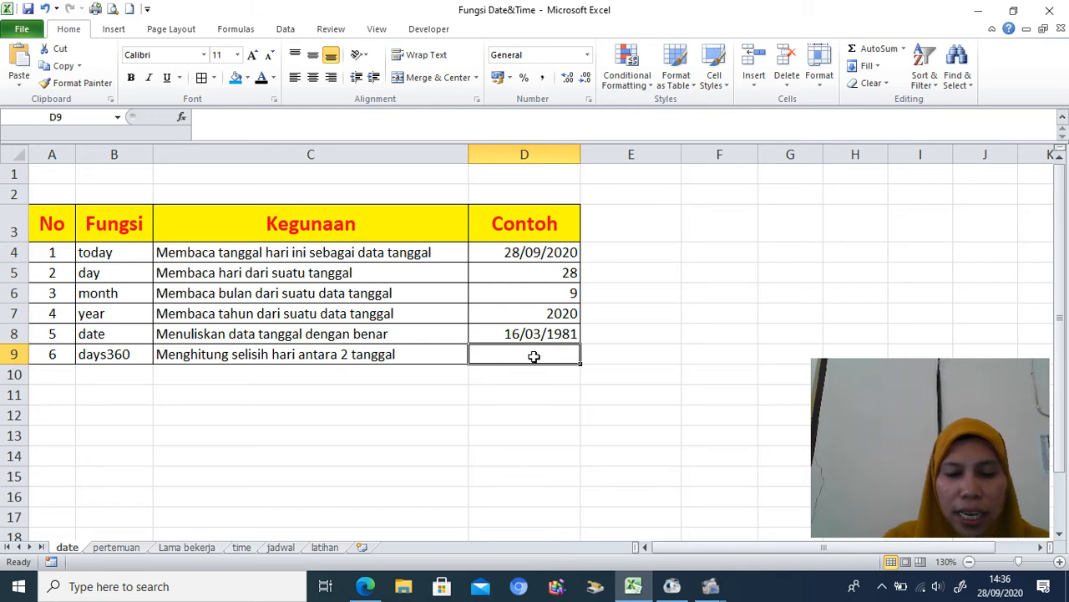
type("=days")
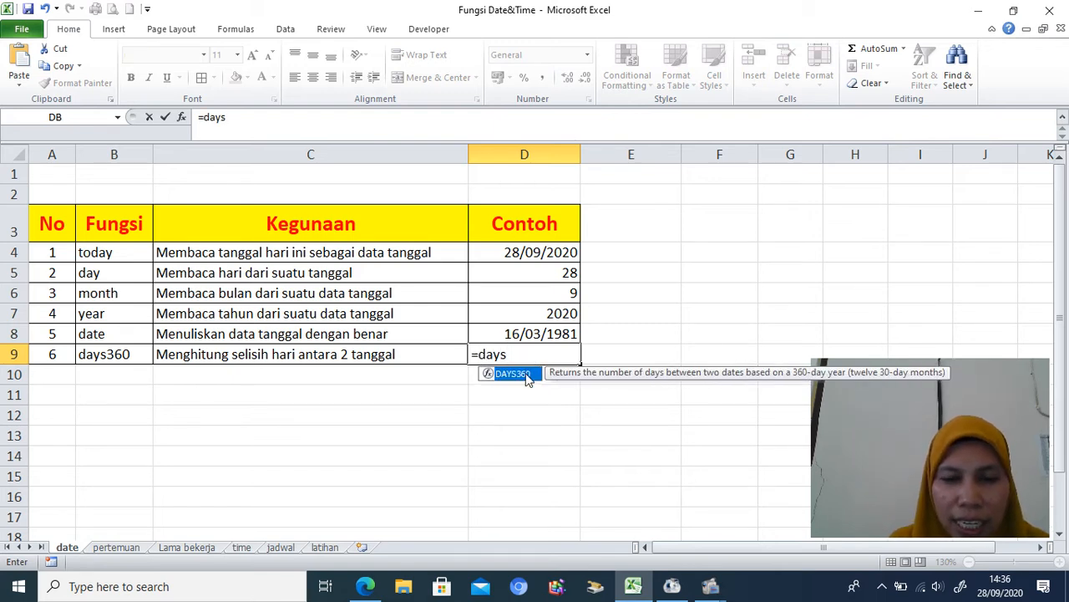
double_click(526, 374)
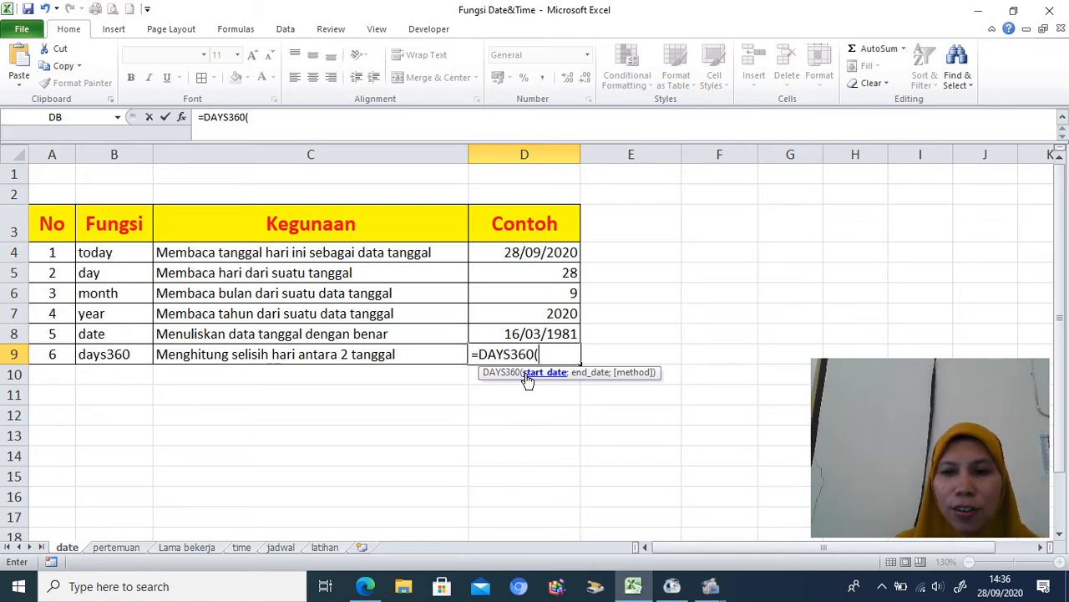
left_click(566, 333)
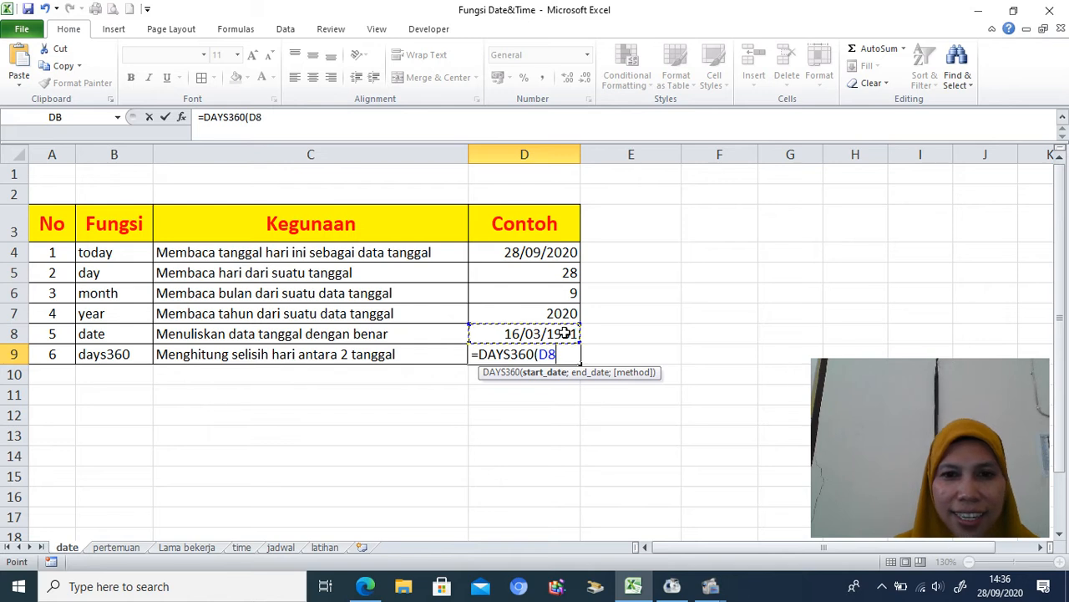
type(";")
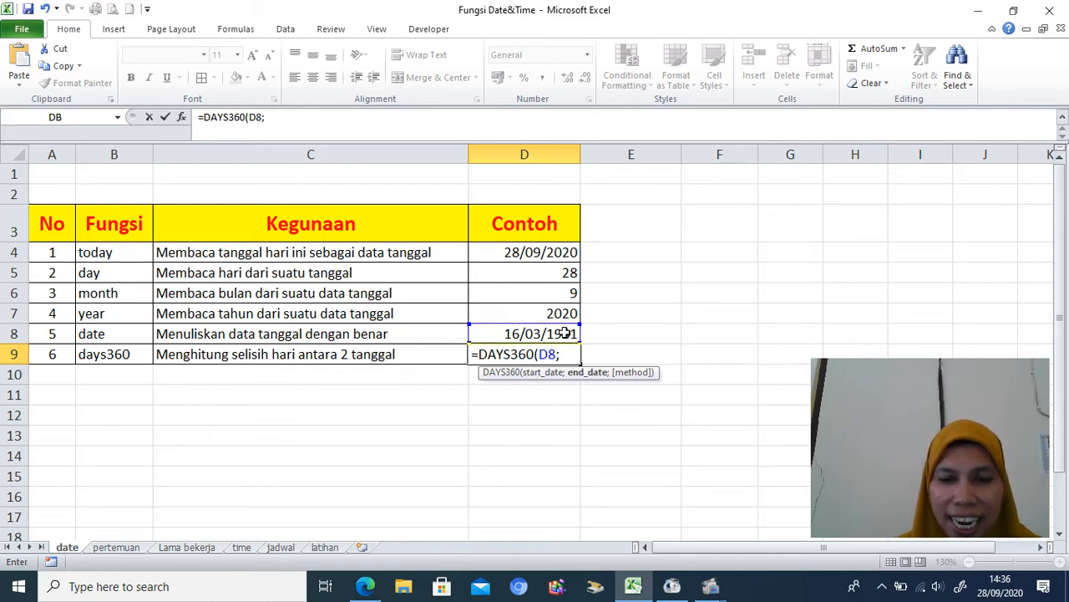
left_click(553, 252)
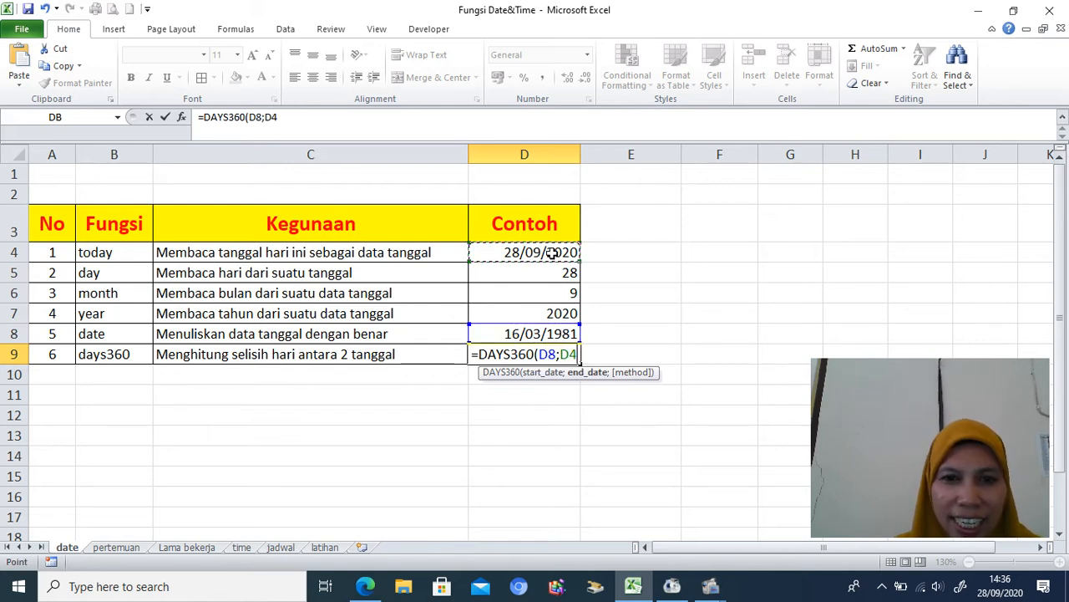
type(")")
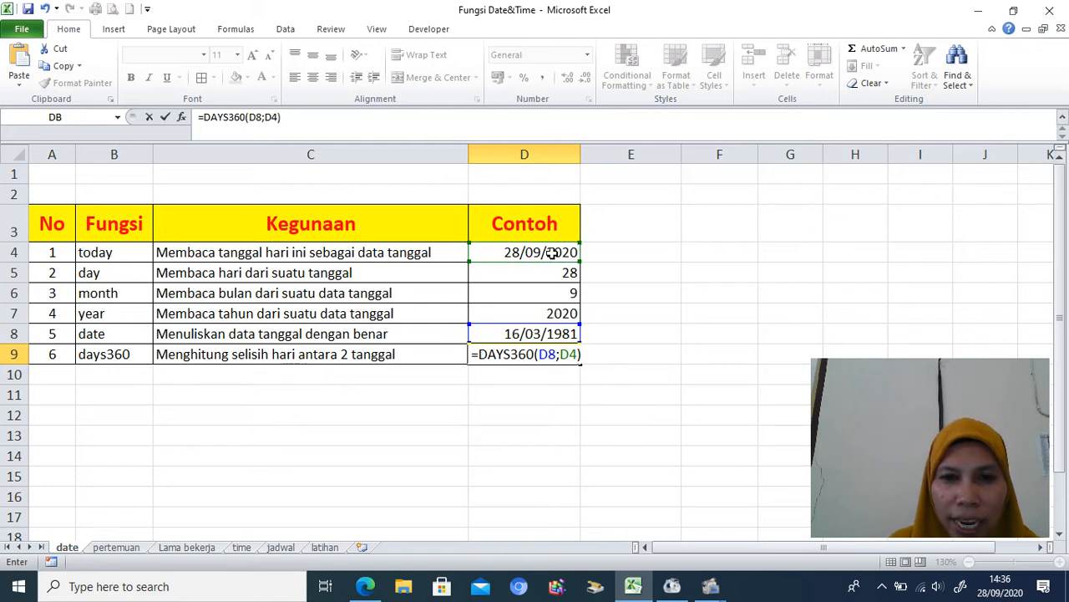
key("Return")
left_click(548, 354)
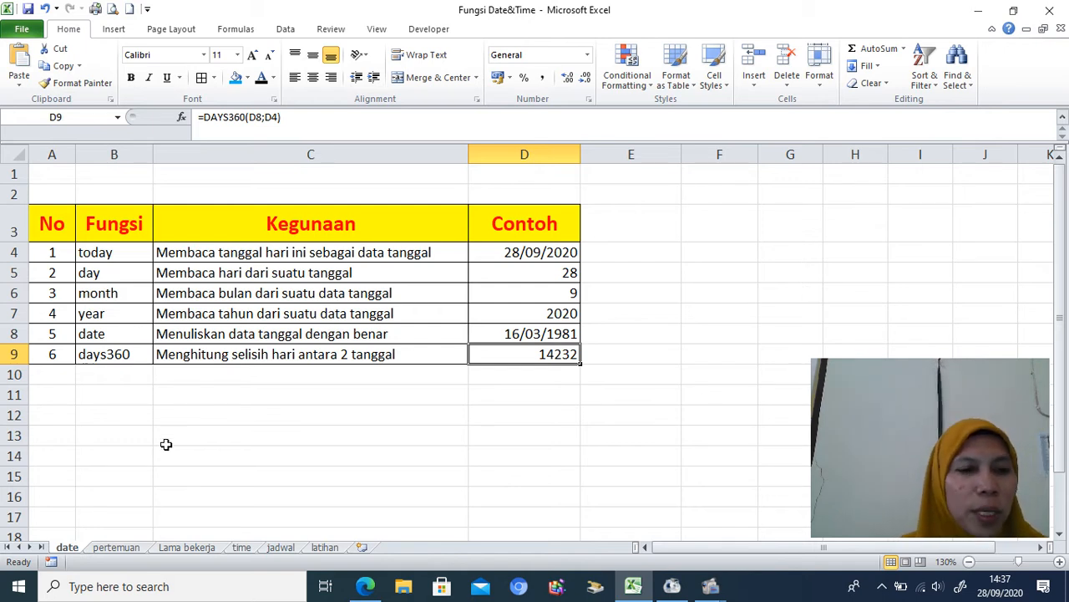
Step: On the pertemuan sheet, enter the date 15/7/20 in B5 as period 1 of the 15-day column
left_click(116, 547)
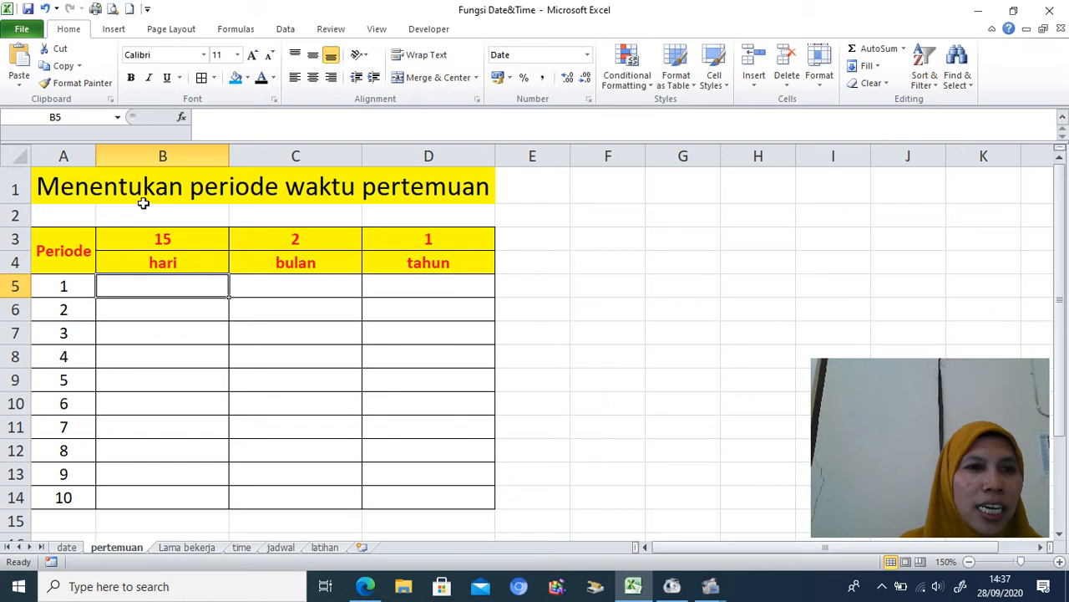
left_click(80, 186)
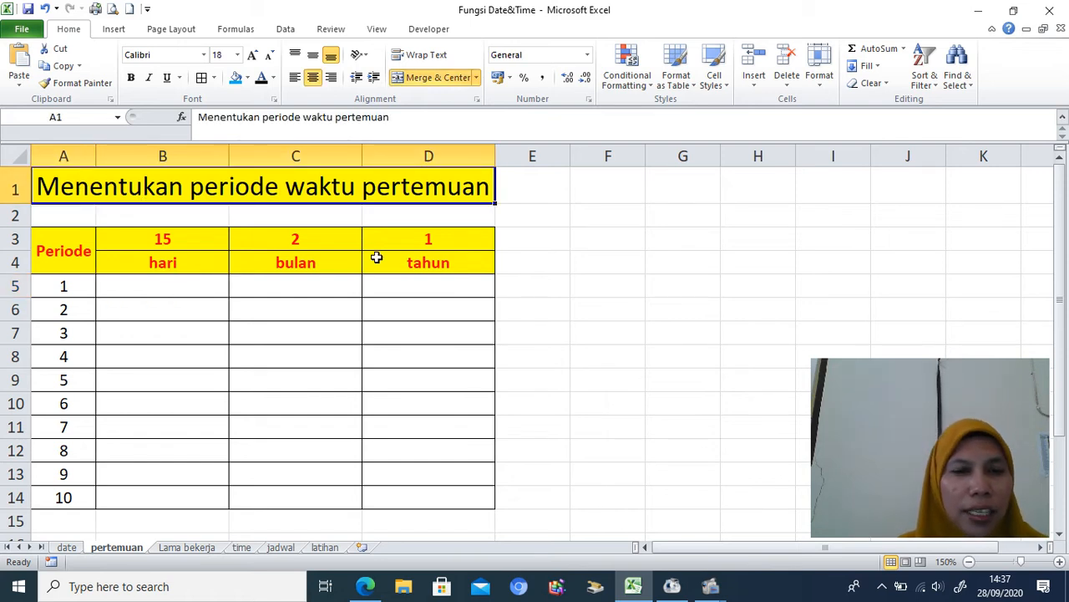
left_click(188, 290)
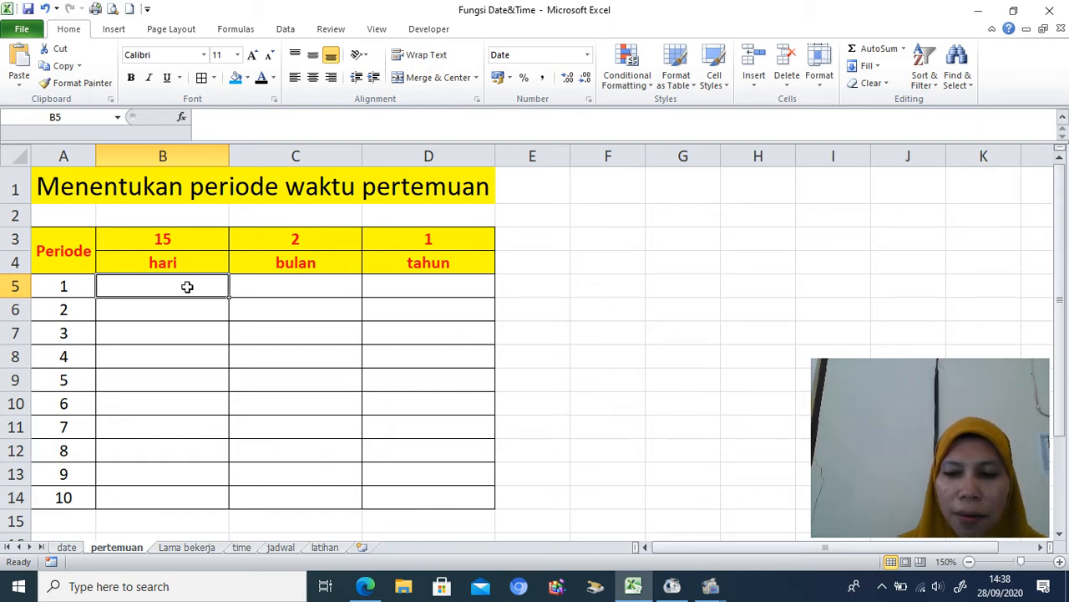
type("15/")
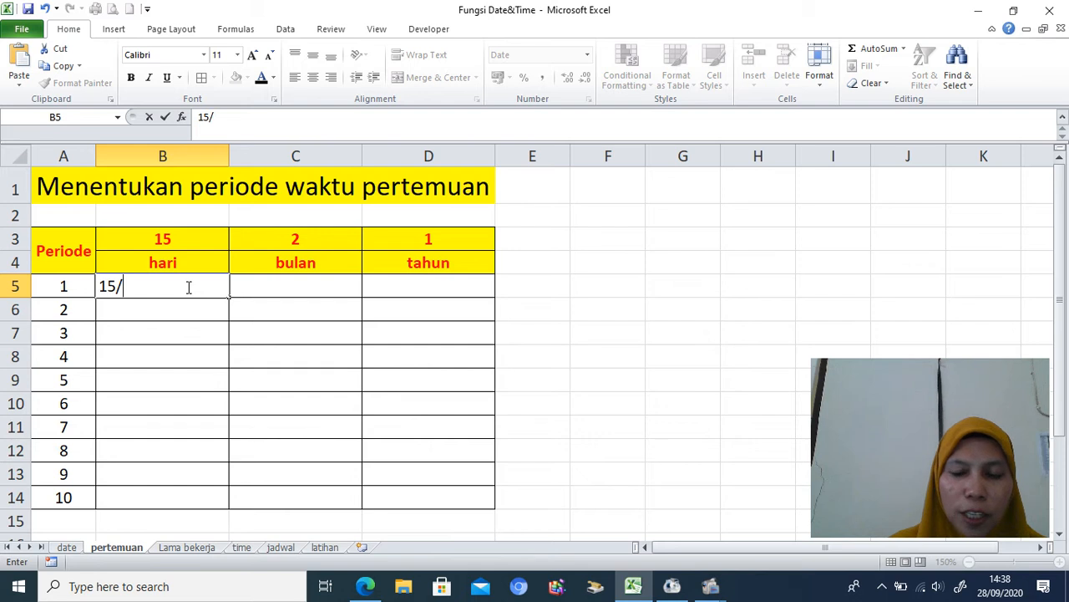
type("7")
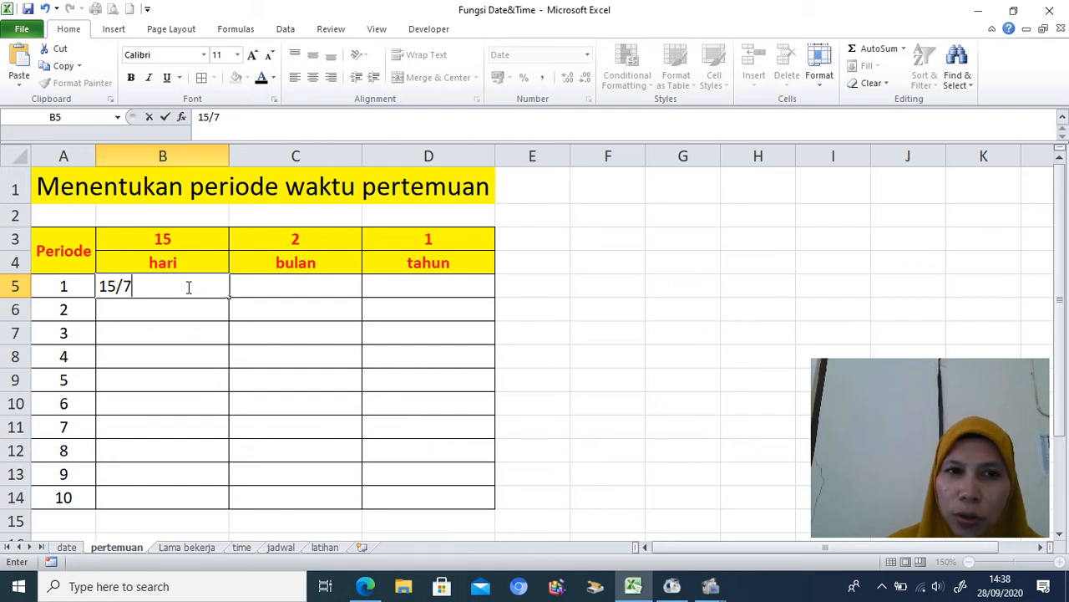
type("/")
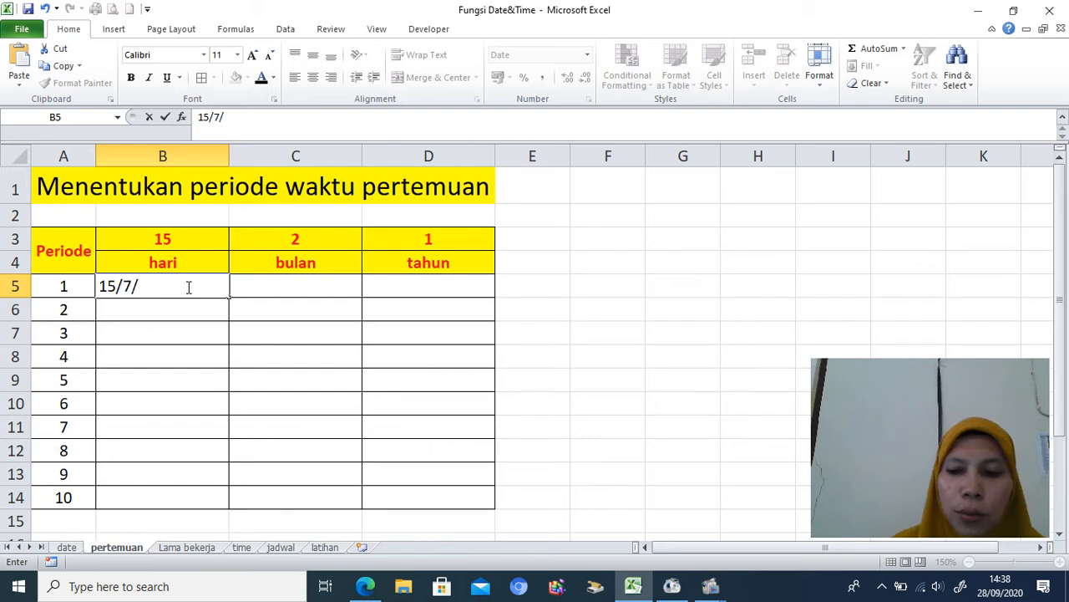
type("20")
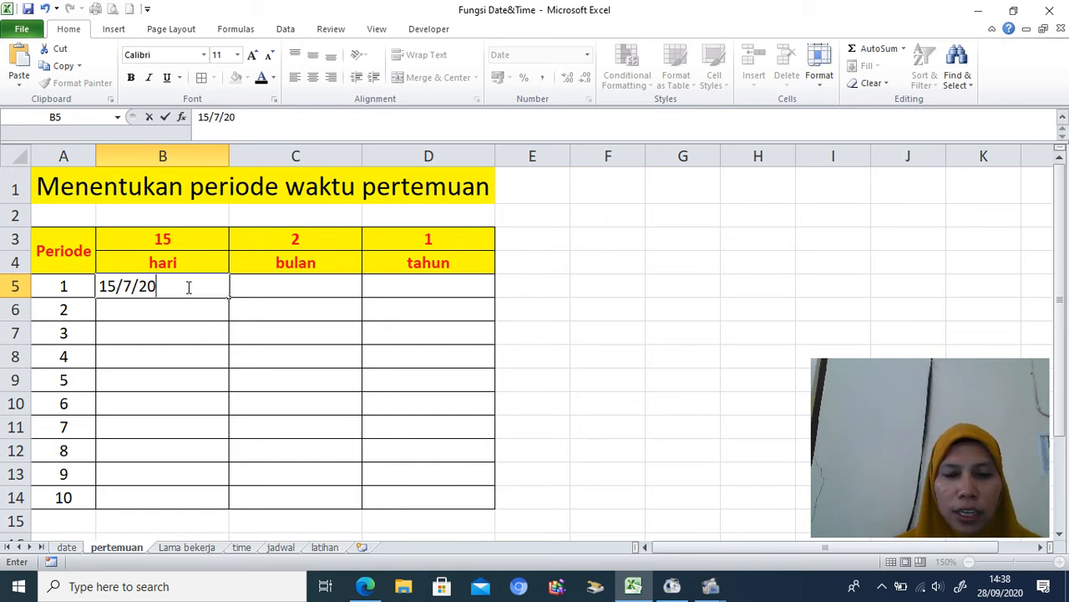
key("Return")
left_click(187, 286)
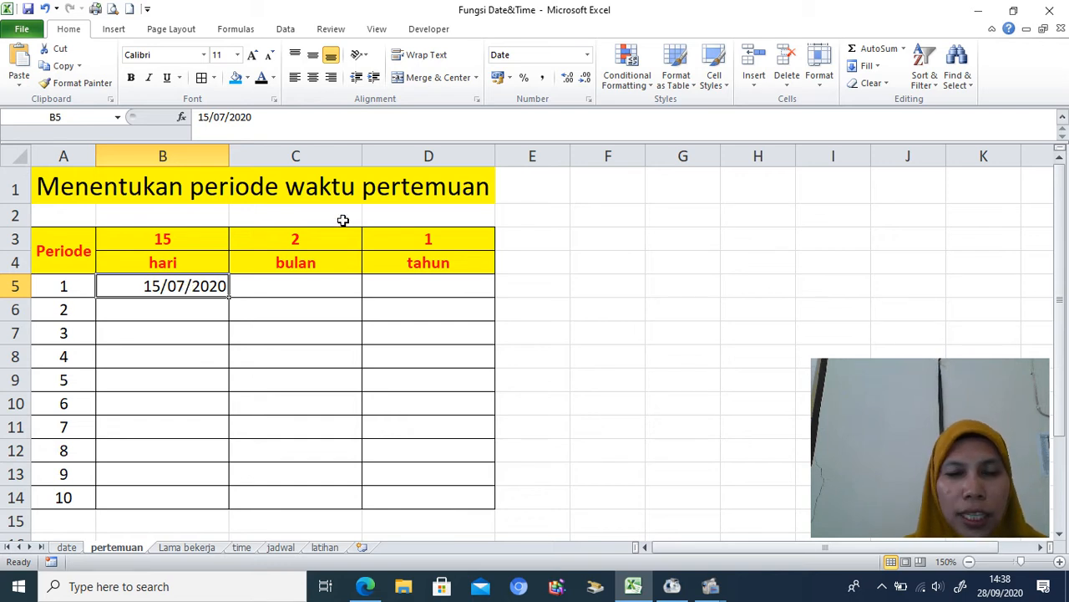
Step: Format the period 1 date in B5 as a date with the Indonesian locale and the type 14 Maret 2001
left_click(590, 101)
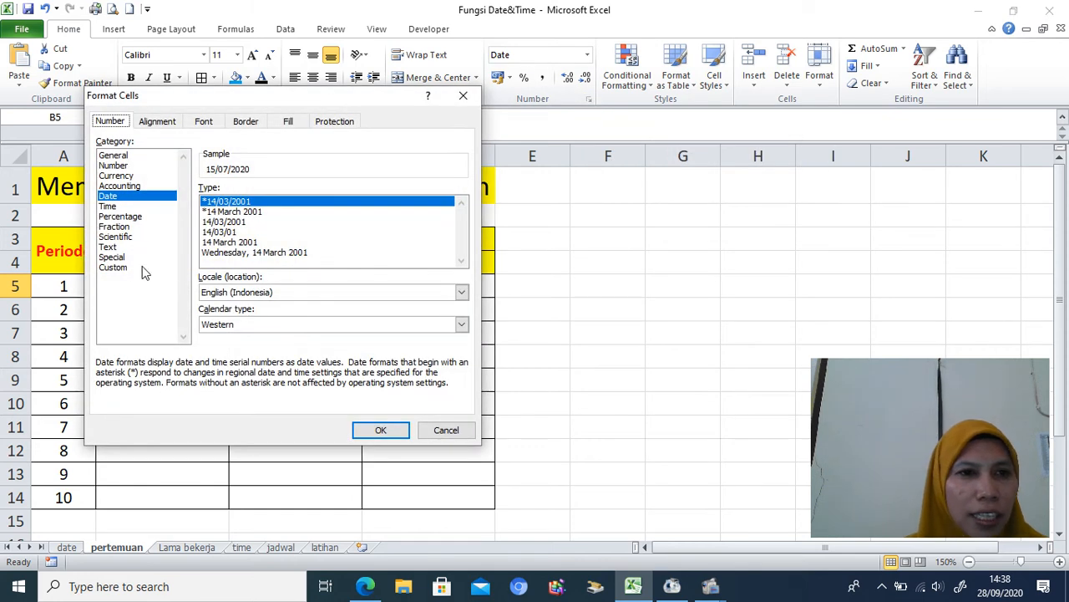
left_click(122, 198)
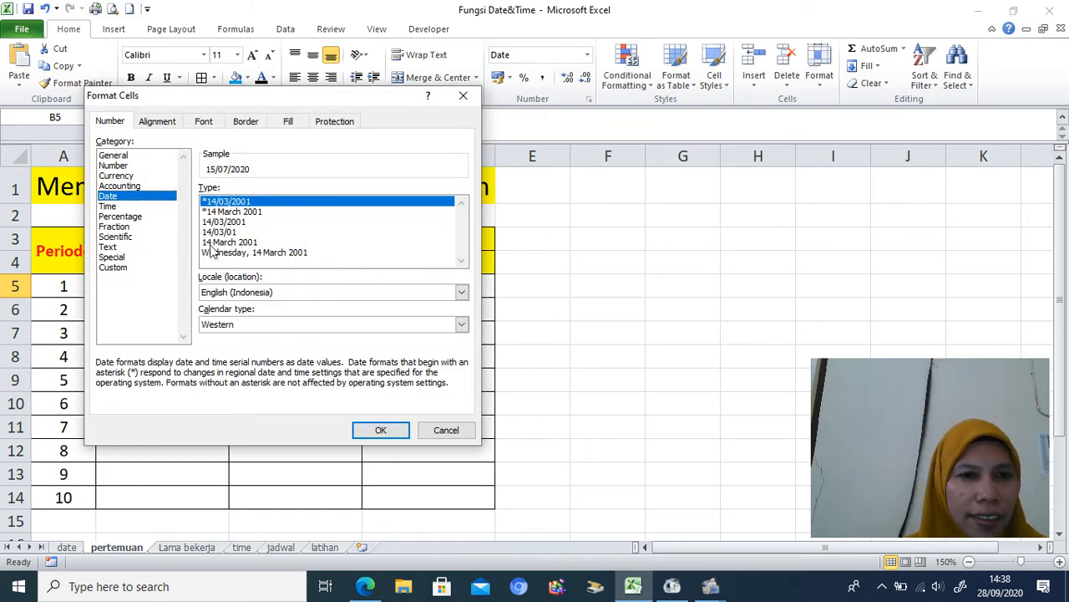
left_click(461, 293)
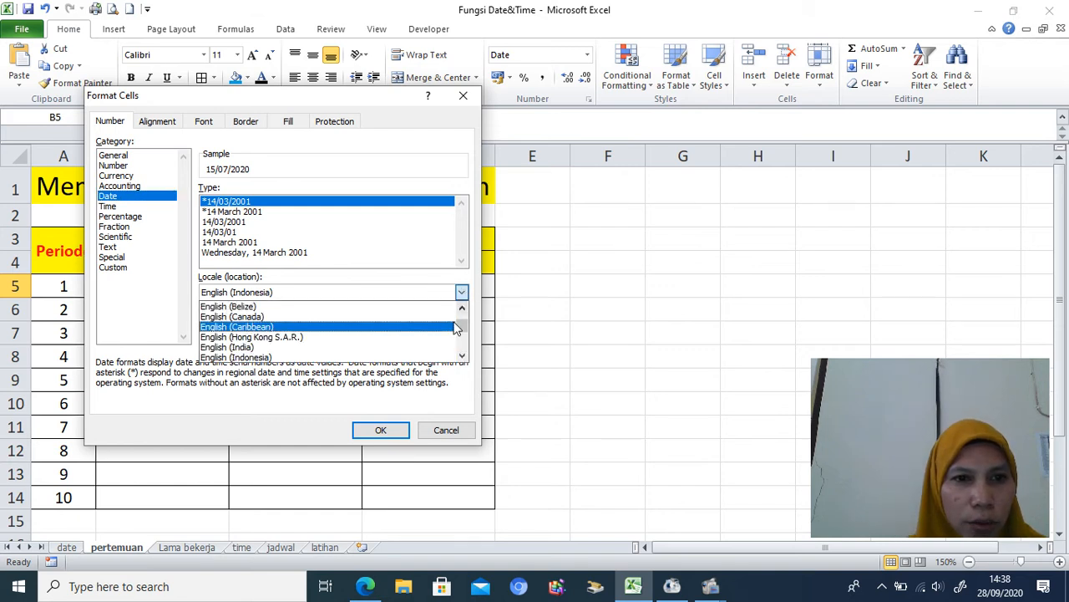
mouse_move(462, 327)
left_mouse_down()
mouse_move(463, 350)
mouse_move(461, 319)
mouse_move(463, 328)
left_mouse_up()
left_click(463, 355)
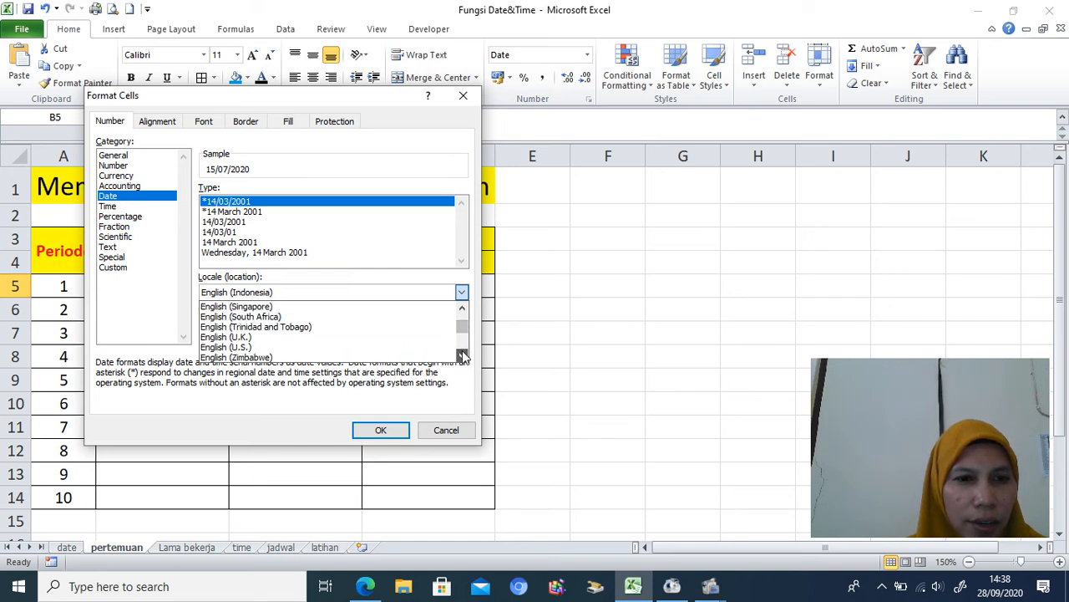
left_click(462, 355)
left_click(462, 355)
left_click(462, 355)
left_click(463, 356)
left_click(463, 356)
left_click(463, 356)
left_click(463, 356)
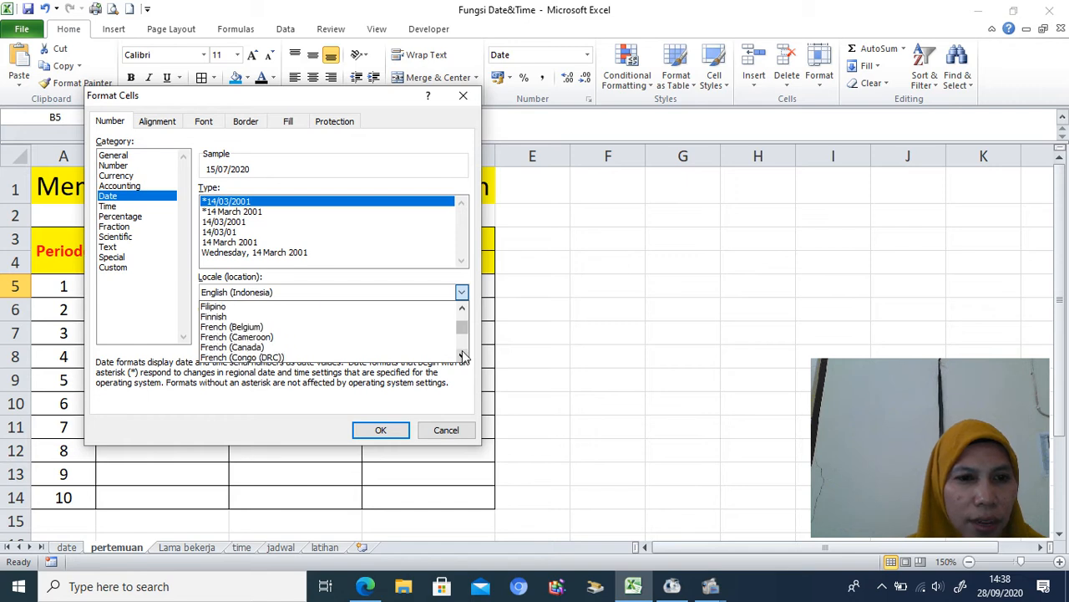
left_click(463, 355)
left_click(463, 356)
left_click(463, 356)
left_click(463, 356)
left_click(463, 356)
left_click(463, 356)
left_click(463, 356)
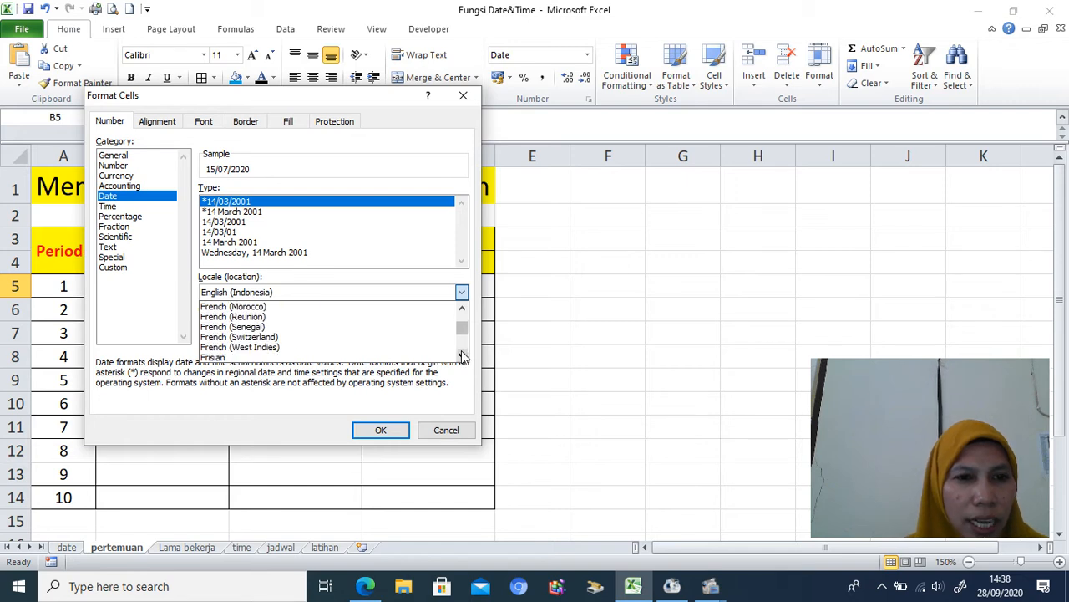
left_click(463, 356)
left_click(463, 356)
left_click(463, 356)
left_click(463, 356)
left_click(463, 356)
left_click(463, 356)
left_click(463, 356)
left_click(463, 356)
left_click(463, 356)
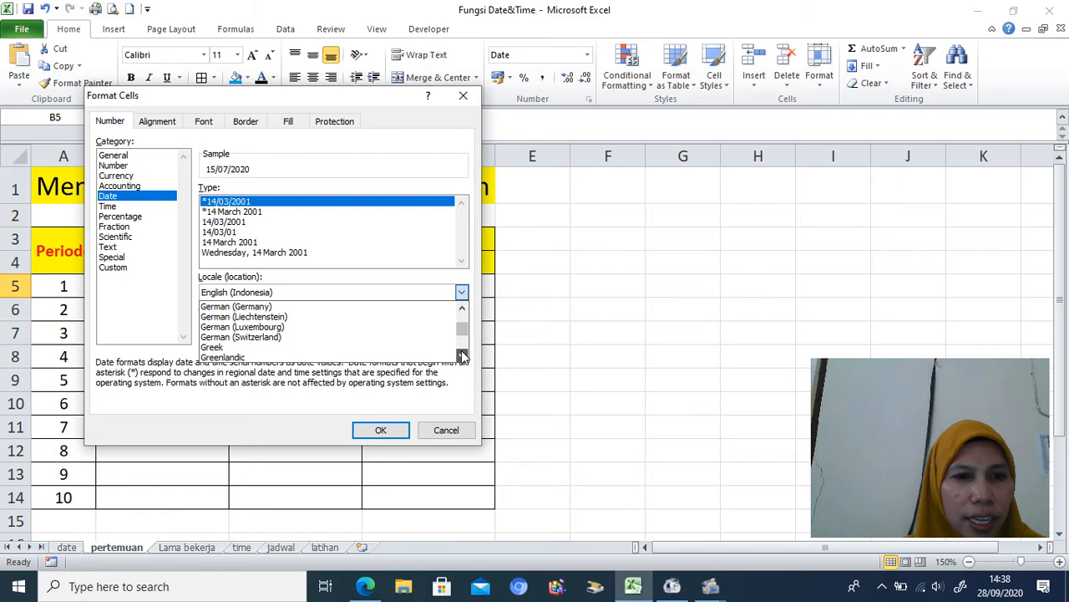
left_click(463, 355)
left_click(463, 356)
left_click(463, 356)
left_click(463, 356)
left_click(463, 355)
left_click(463, 356)
left_click(463, 356)
left_click(463, 356)
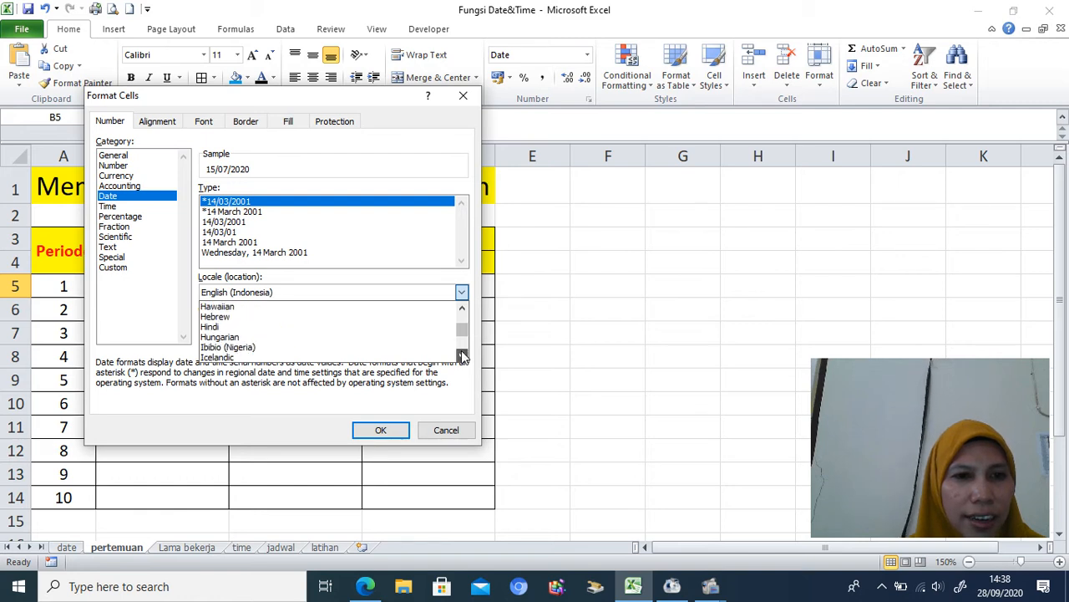
left_click(463, 356)
left_click(463, 356)
left_click(463, 356)
left_click(463, 356)
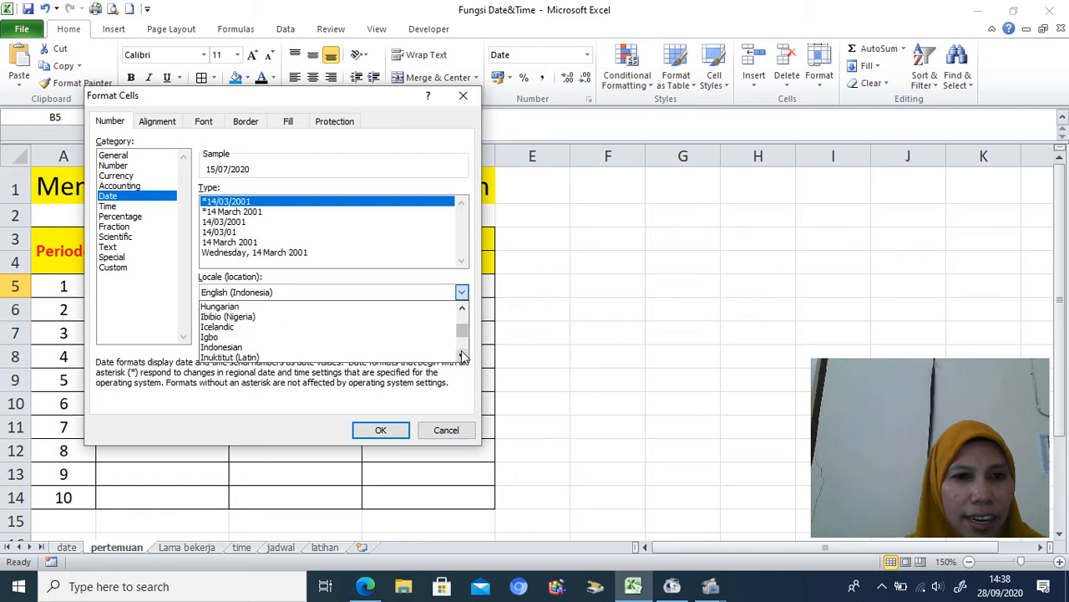
left_click(357, 347)
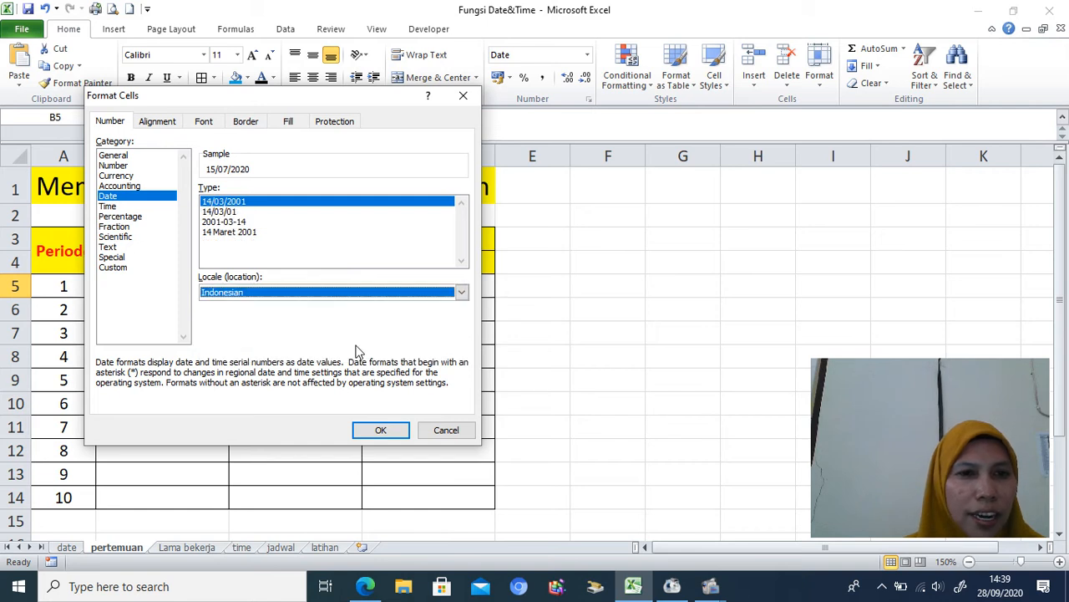
left_click(224, 232)
left_click(380, 429)
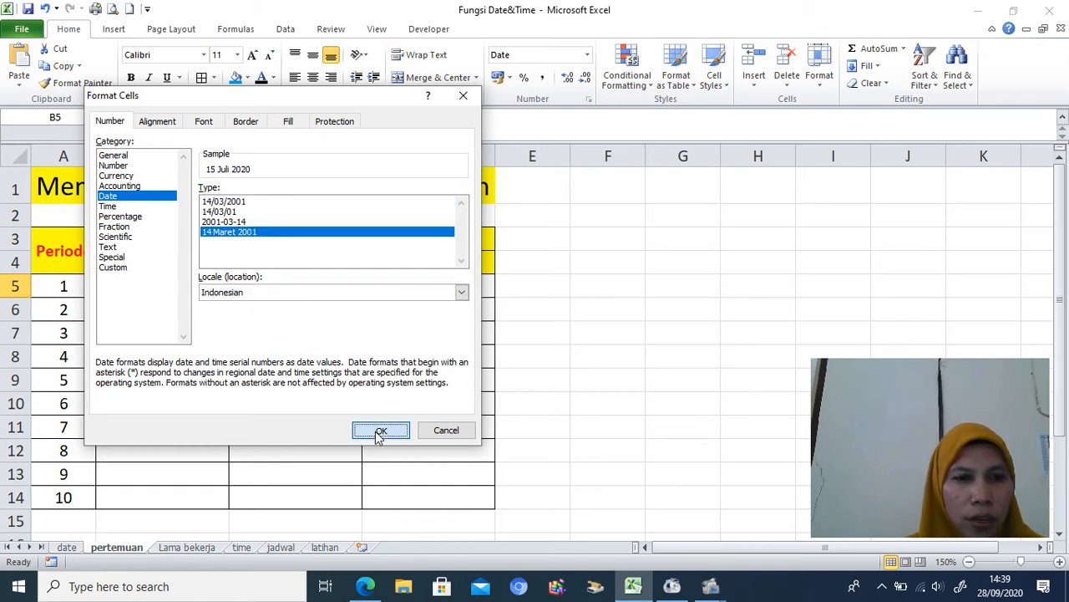
left_click(315, 377)
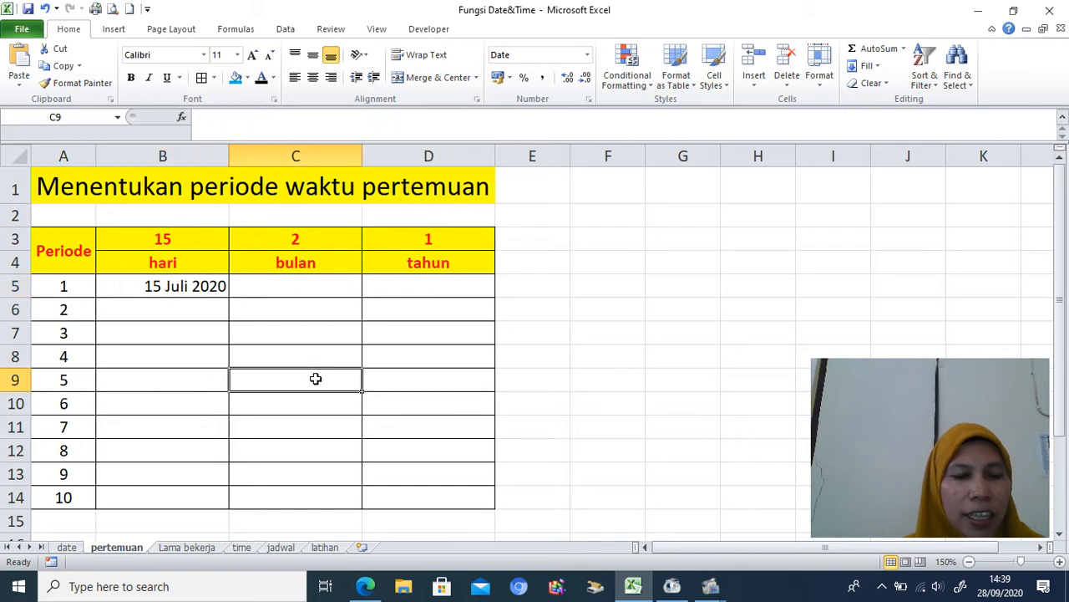
Step: Enter the formula =DATE(YEAR(B5);MONTH(B5);DAY(B5)+$B$3) in B6 as period 2 of the 15-day column
left_click(177, 288)
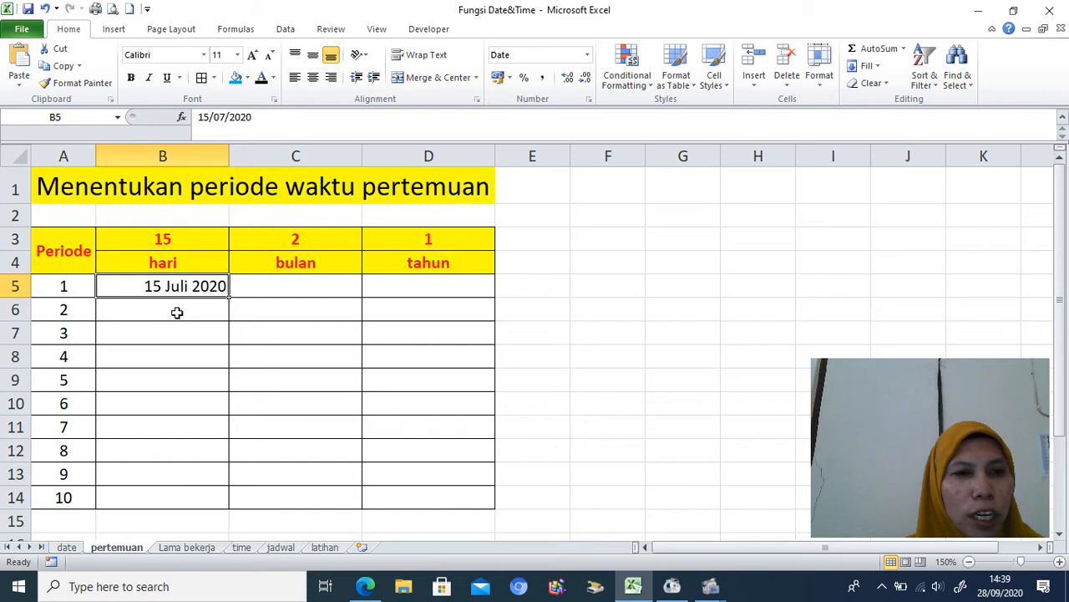
left_click(177, 313)
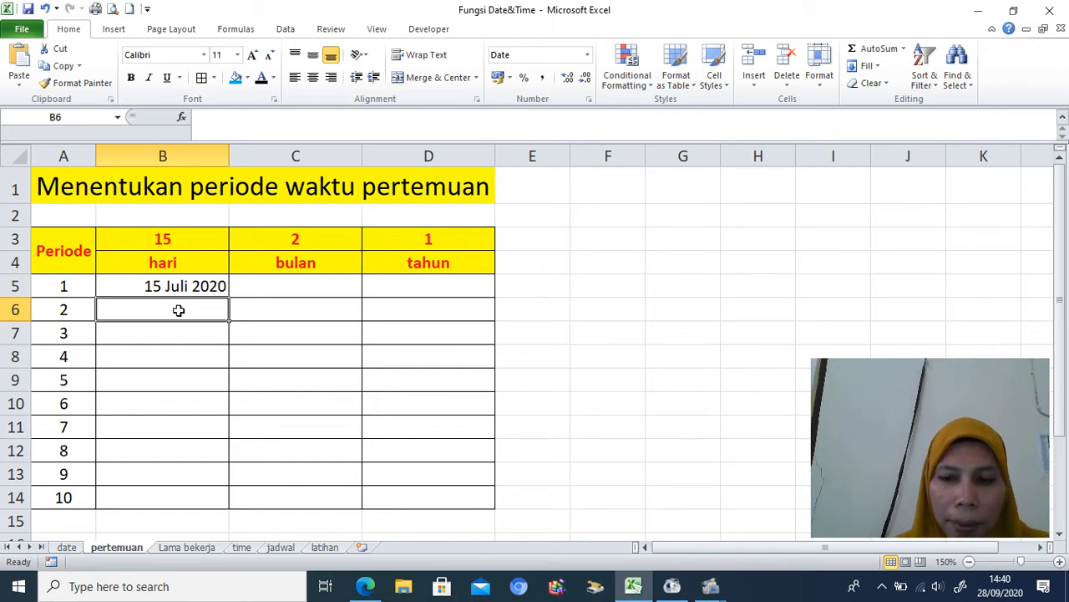
type("=d")
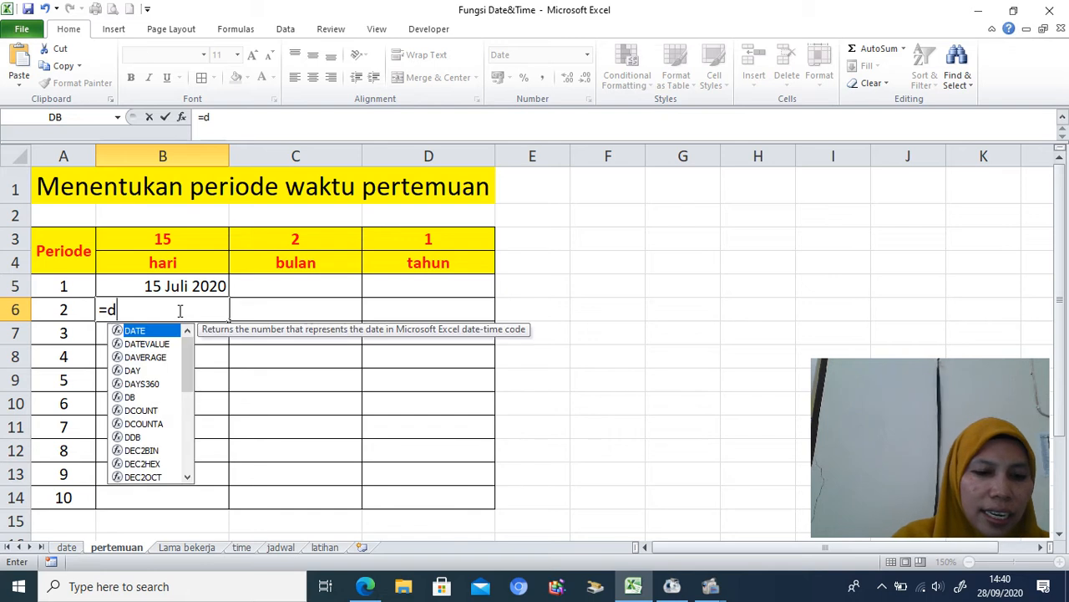
type("ate")
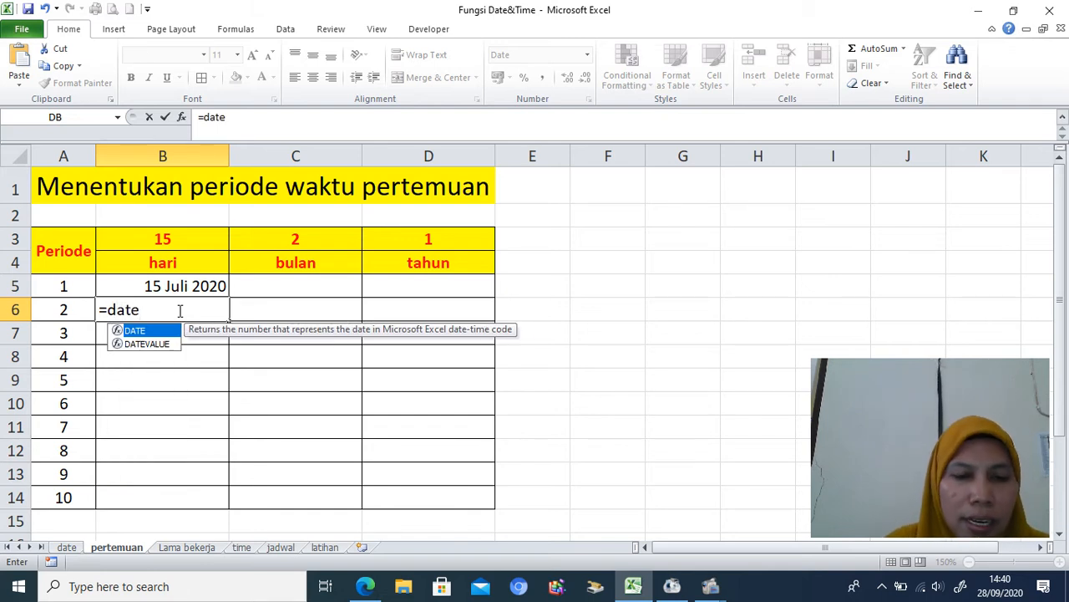
type("(")
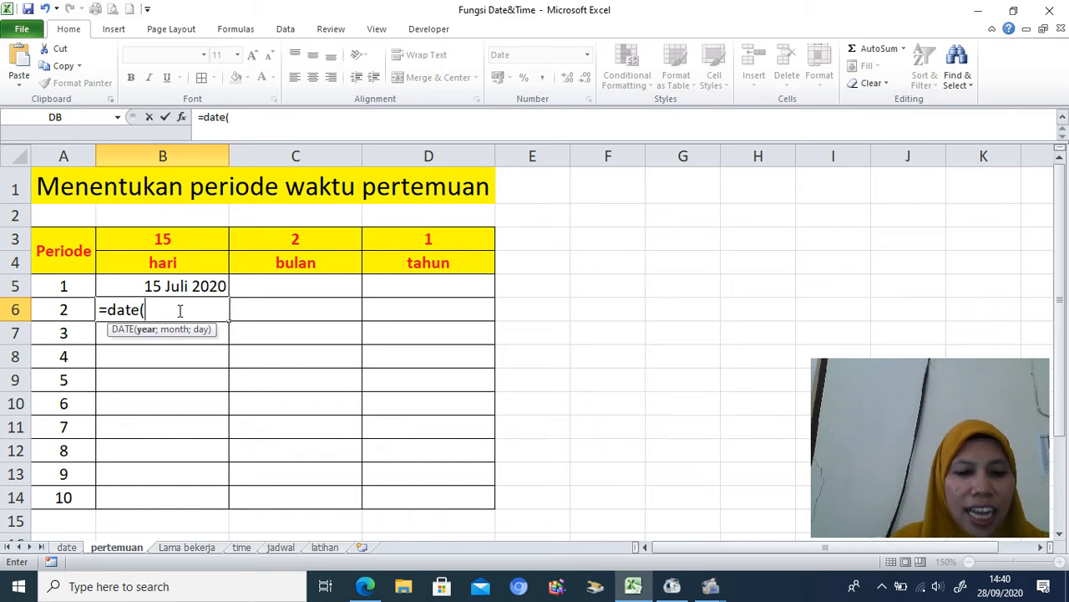
type("year(")
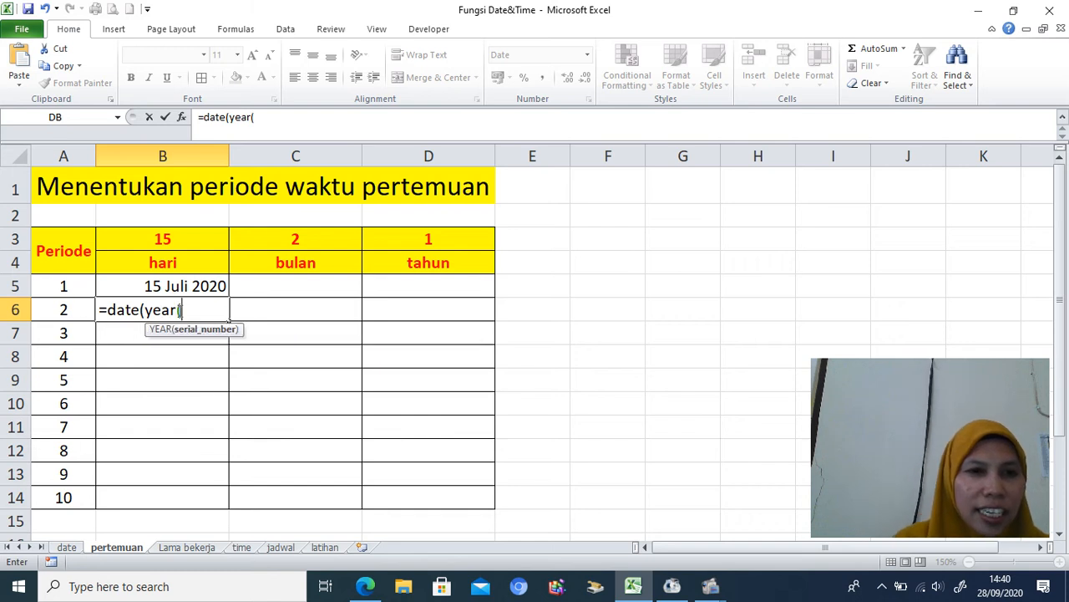
left_click(171, 286)
type(")")
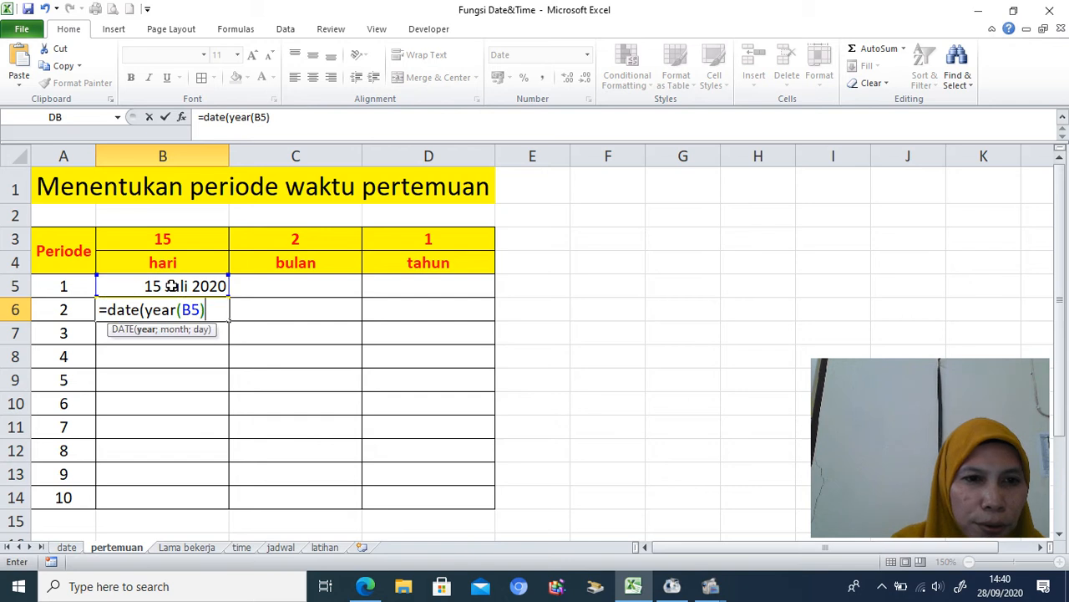
type(";")
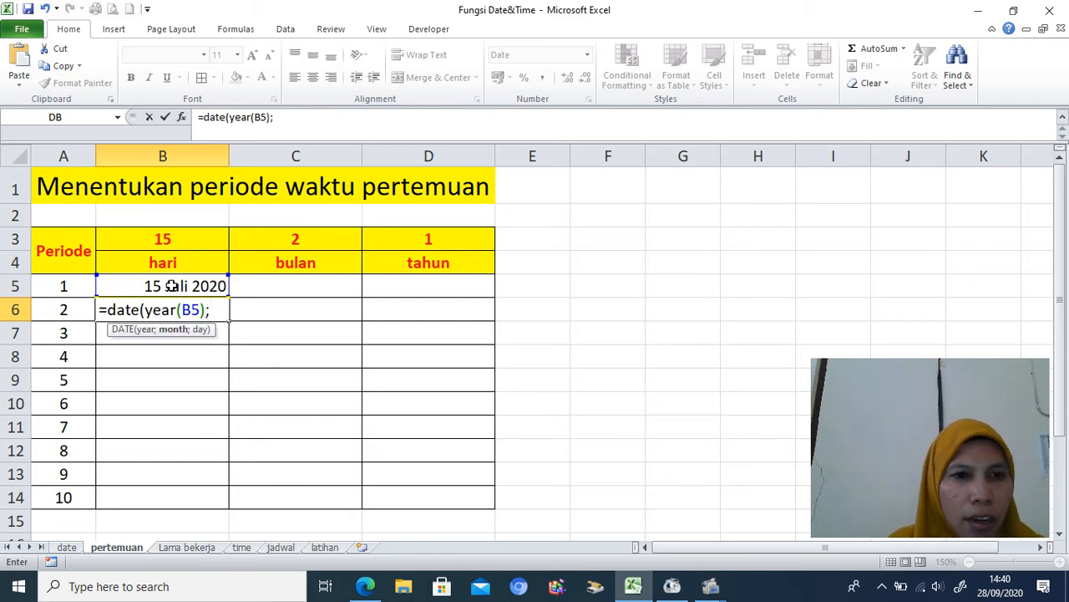
type("month(")
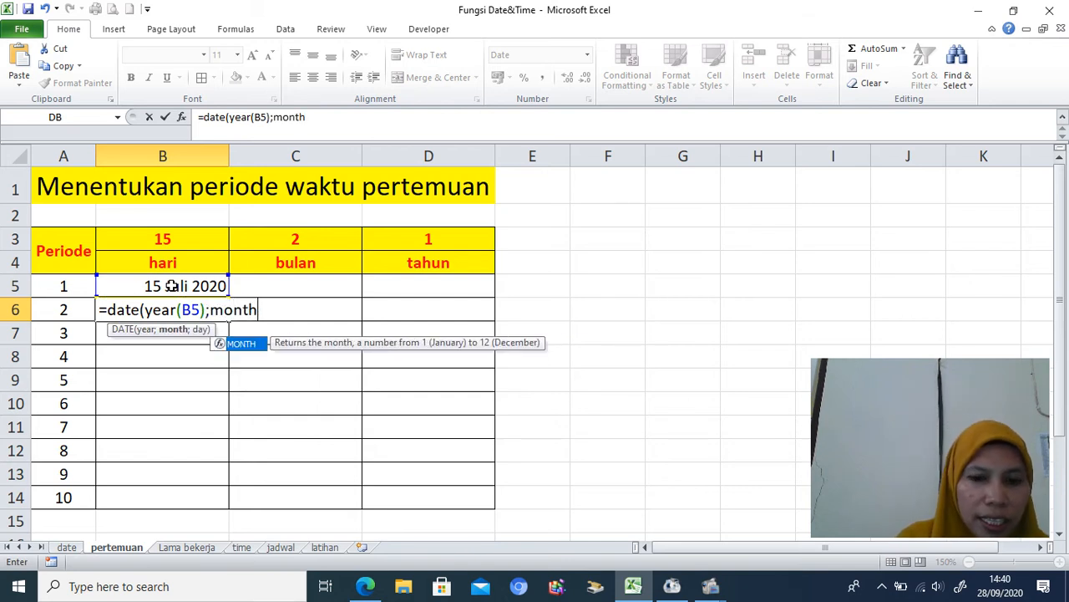
left_click(165, 286)
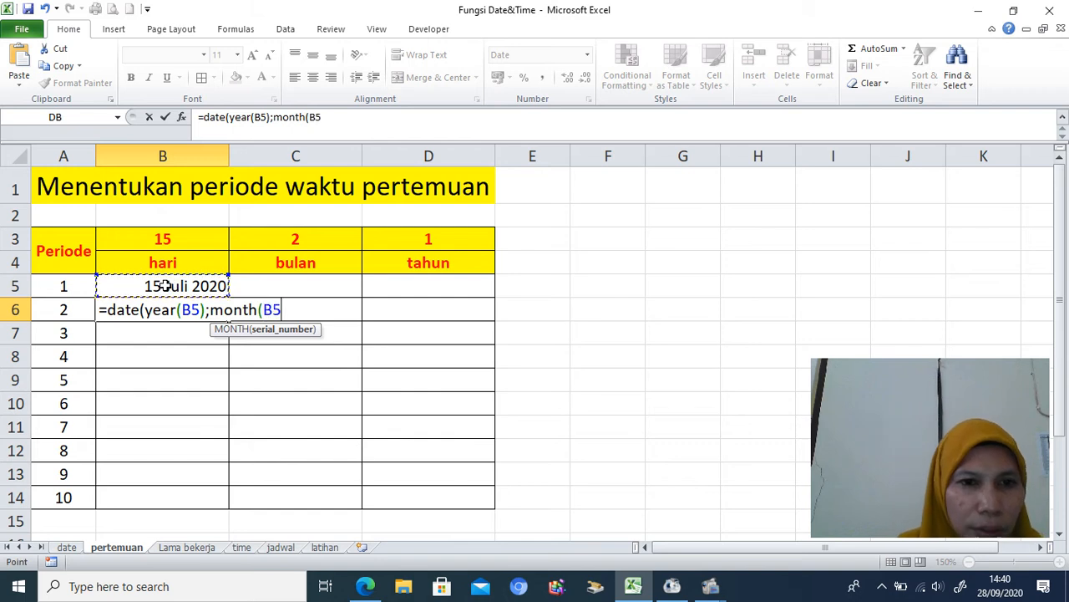
type(");")
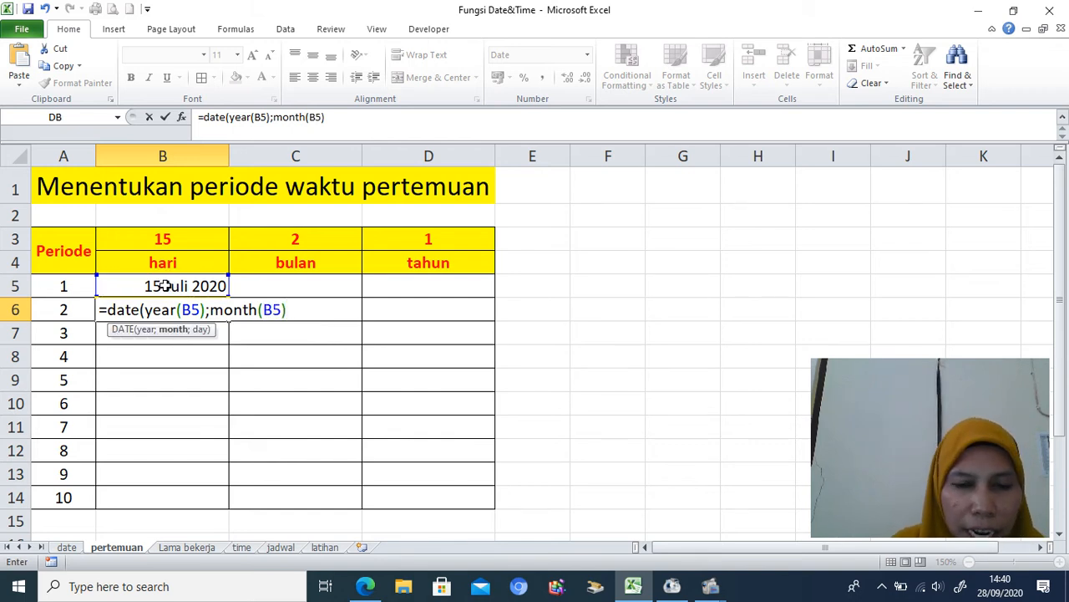
type("day(")
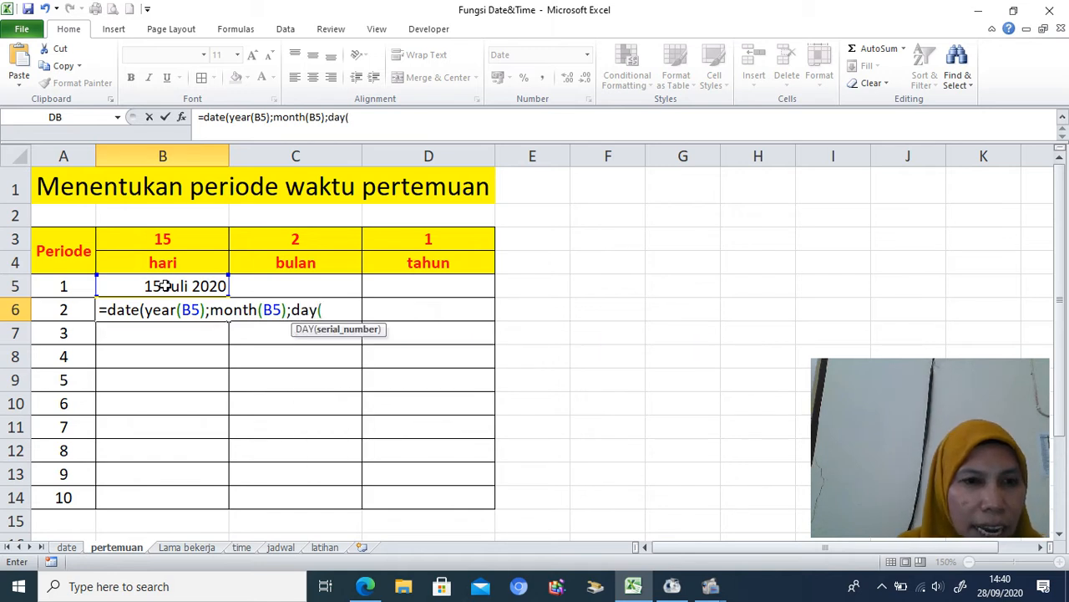
left_click(165, 286)
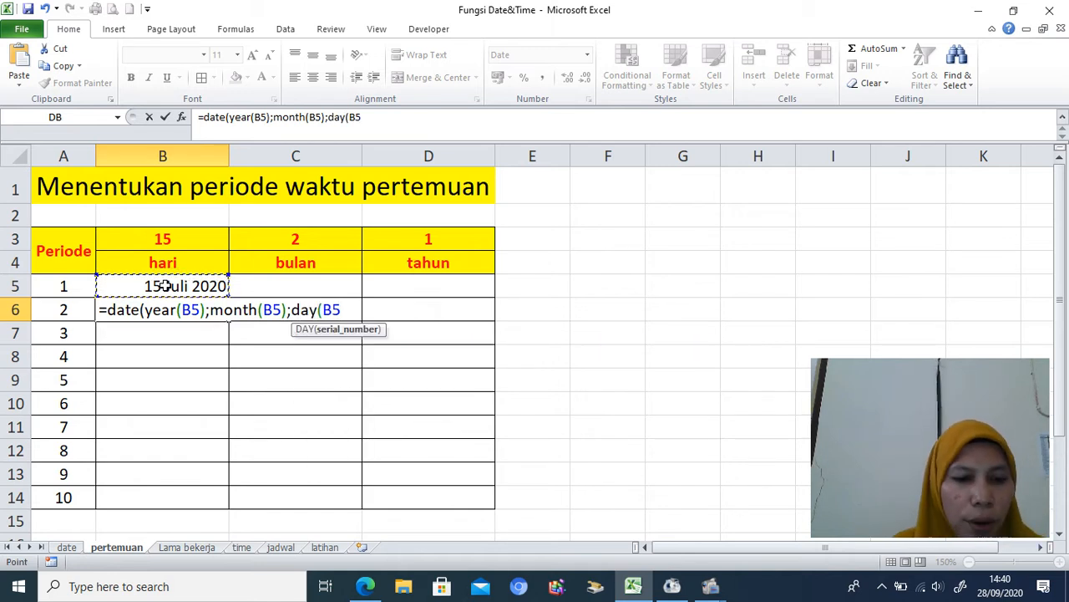
type(")+")
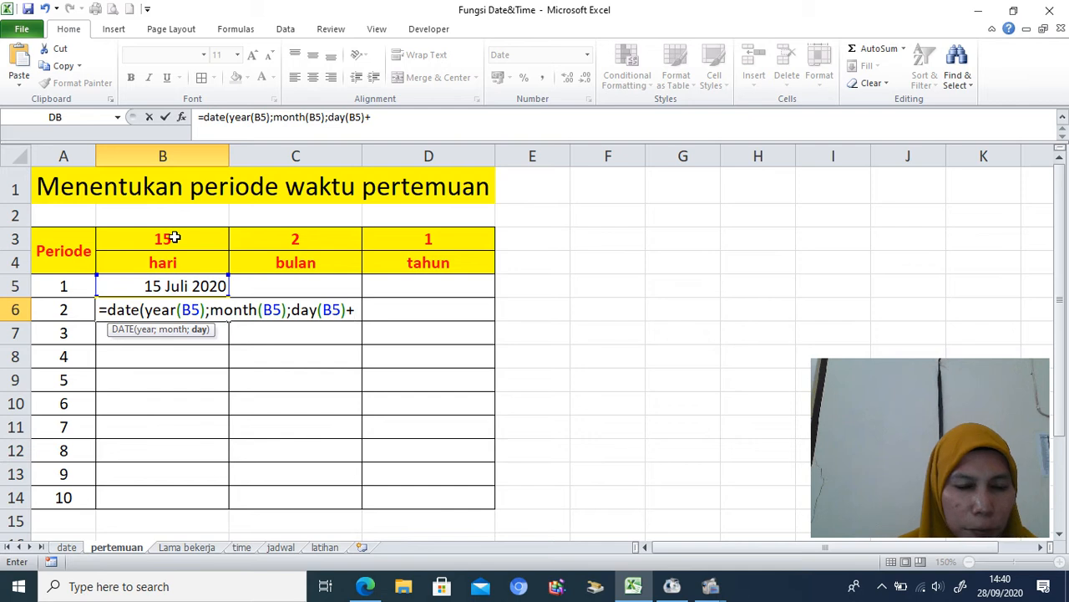
left_click(173, 238)
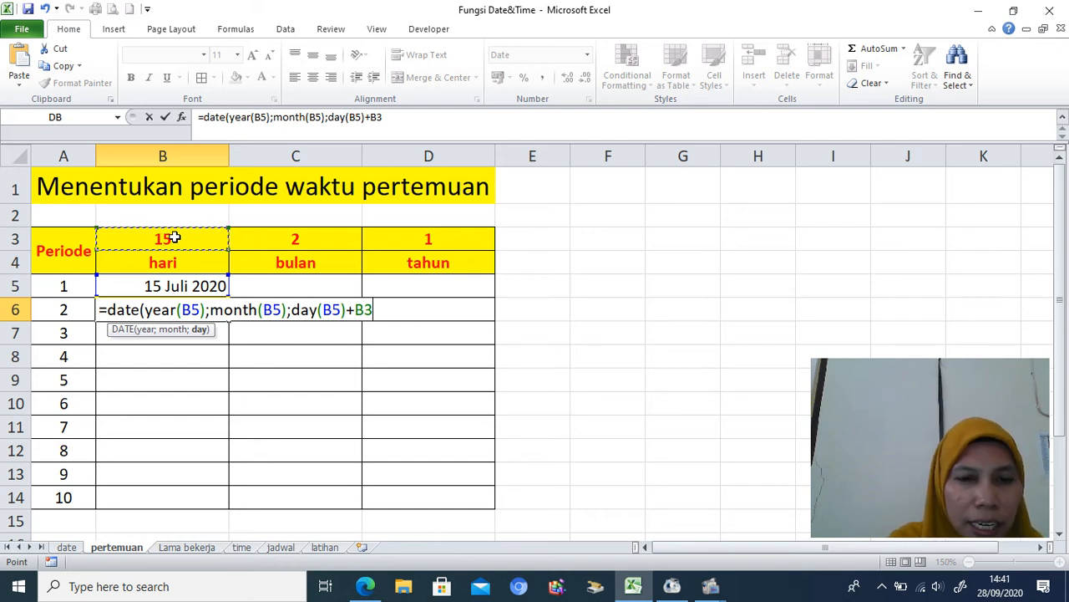
key("F4")
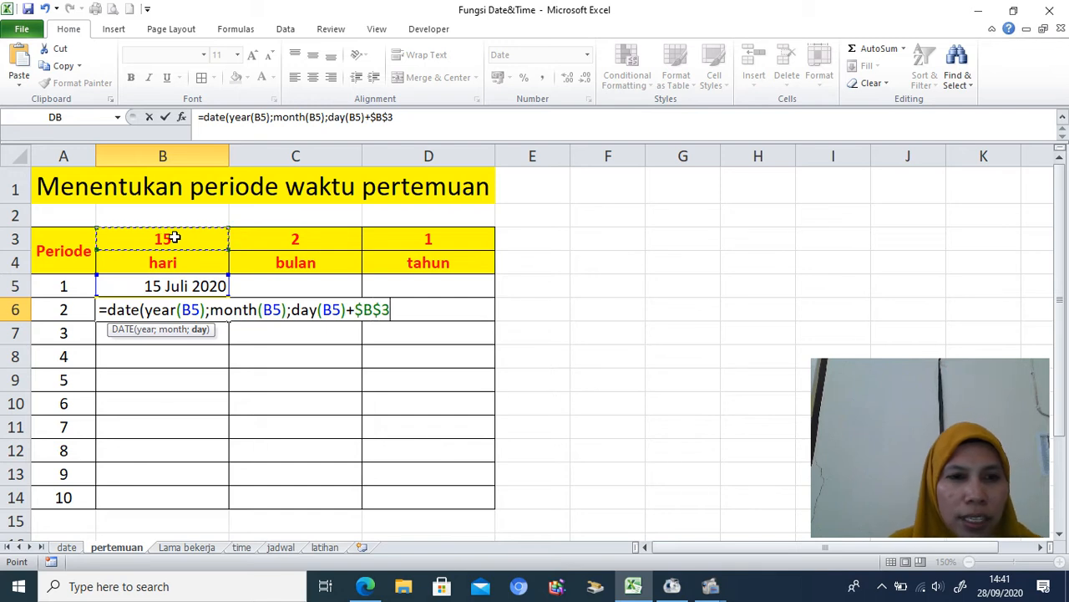
type(")")
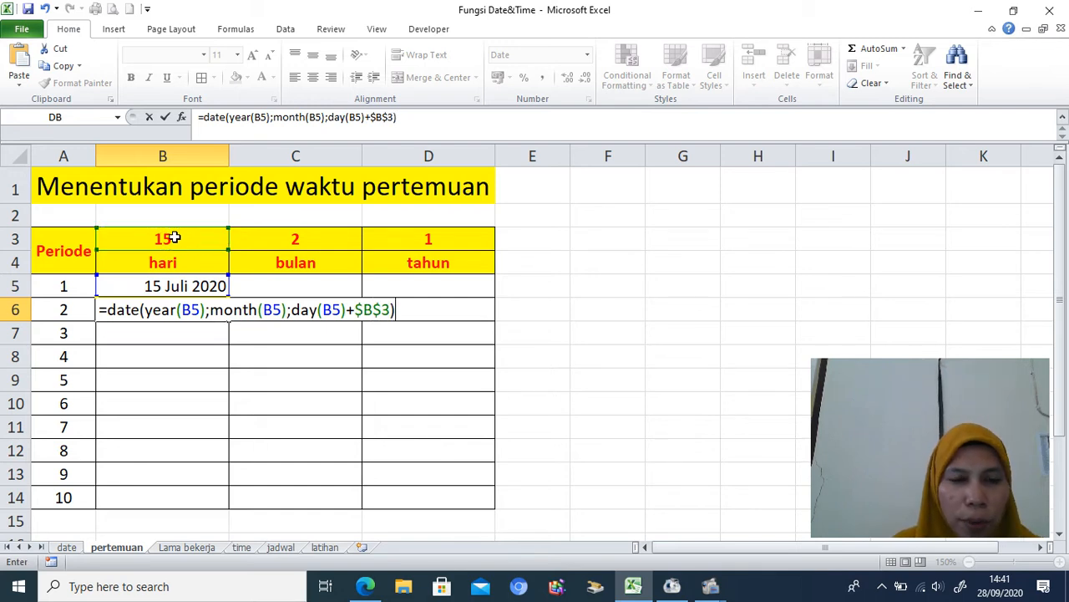
key("Return")
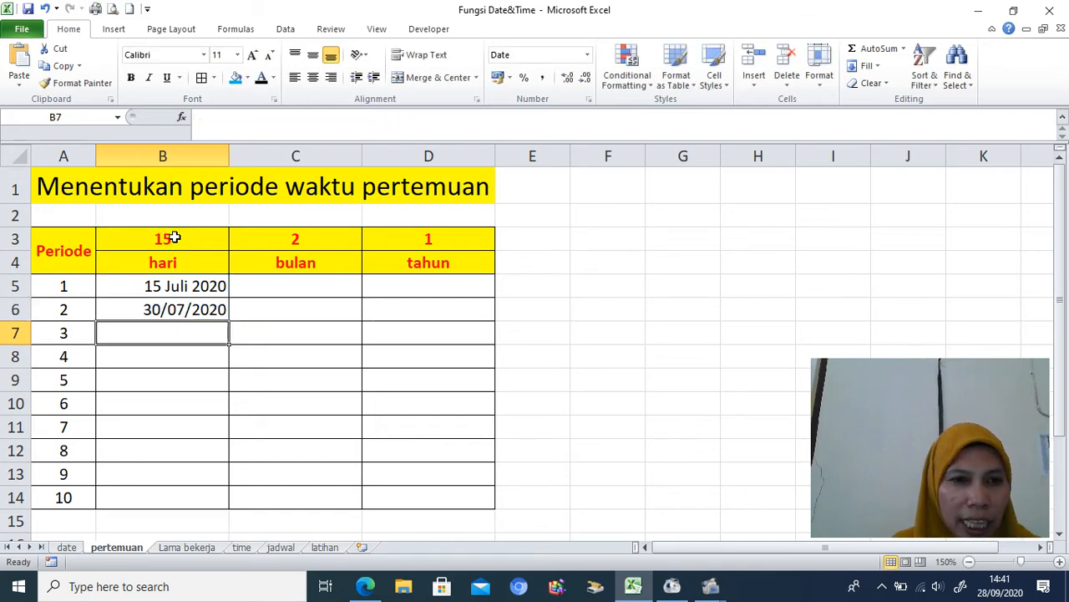
left_click(137, 313)
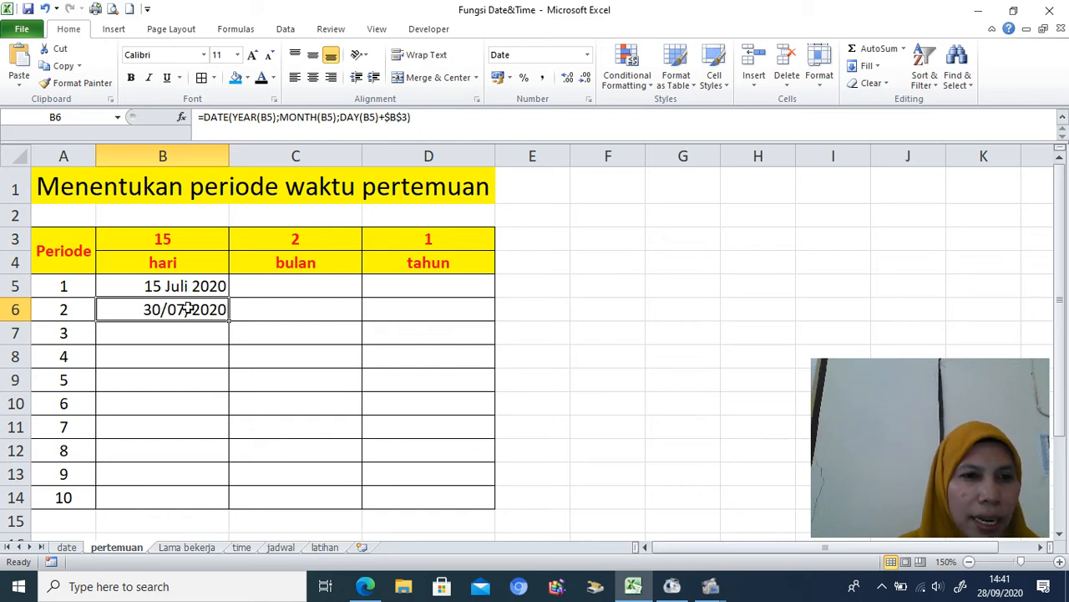
left_click_drag(187, 309, 186, 497)
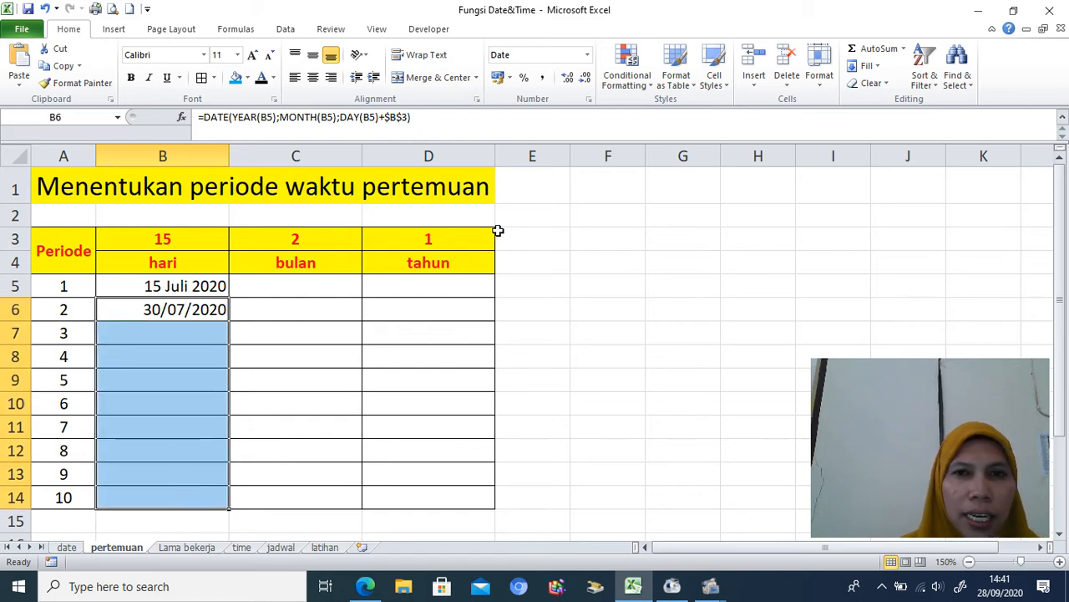
left_click(588, 98)
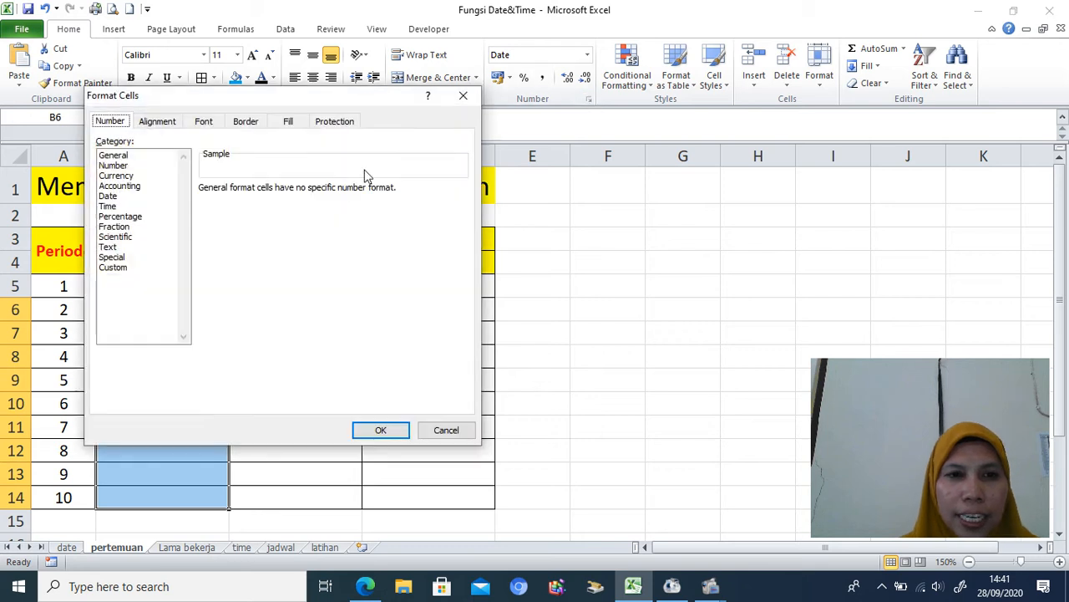
left_click(115, 195)
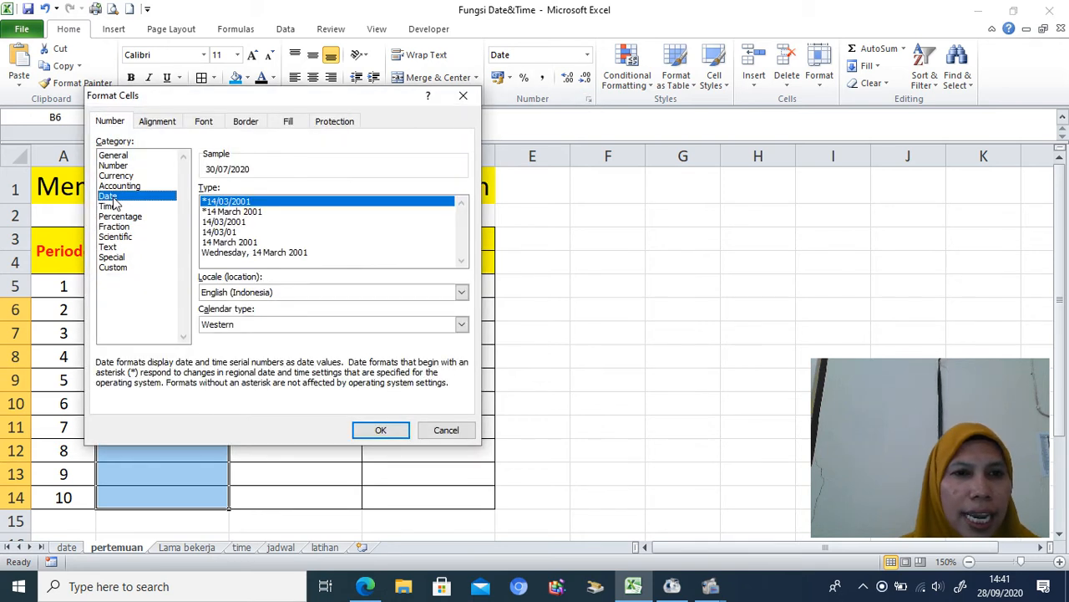
left_click(448, 431)
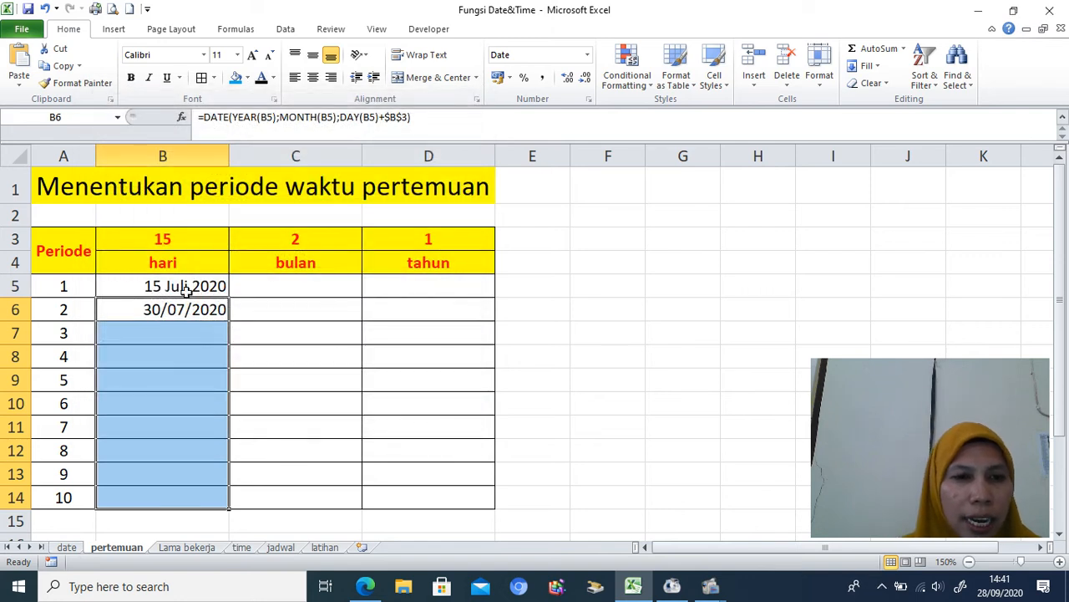
Step: Copy the date format of the period 1 date in B5 onto B6:B14 with Format Painter
left_click(185, 288)
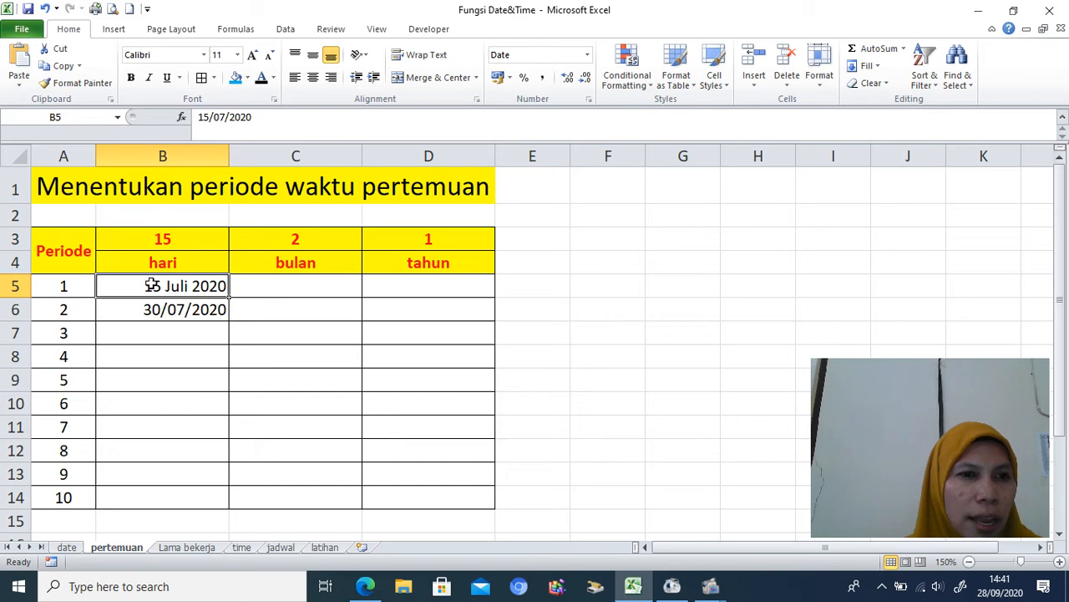
left_click(81, 85)
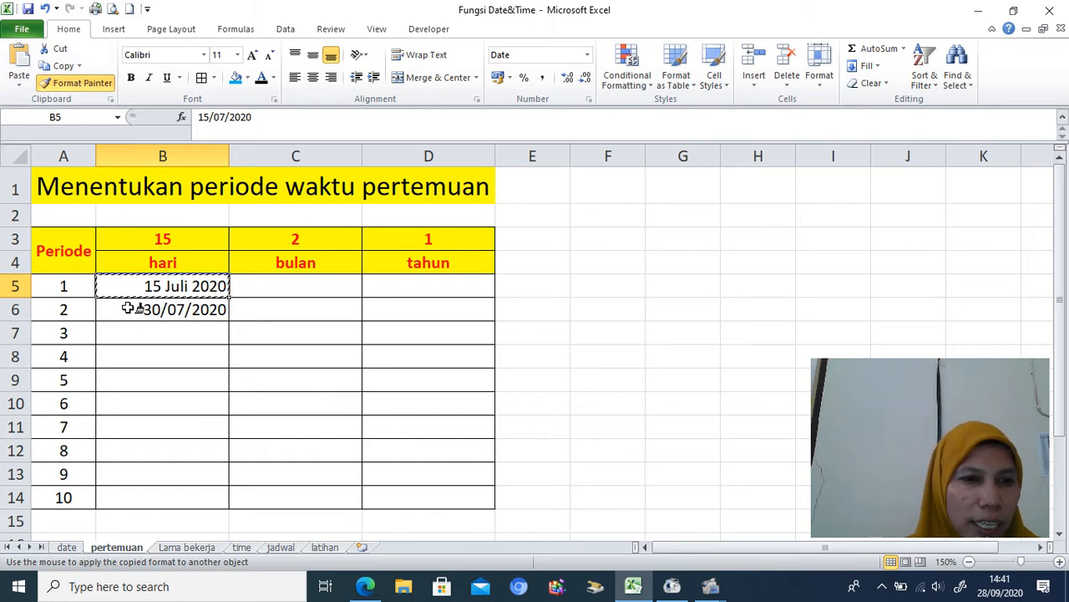
left_click_drag(132, 308, 130, 498)
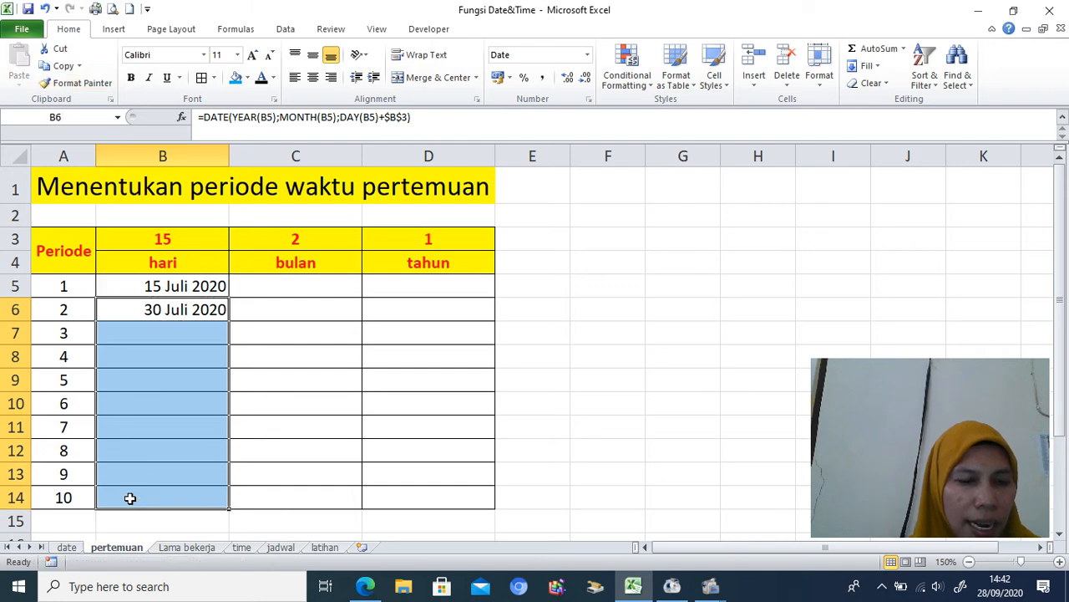
Step: Fill the B6 formula down through B14 and widen column B so the long dates fit
left_click(178, 311)
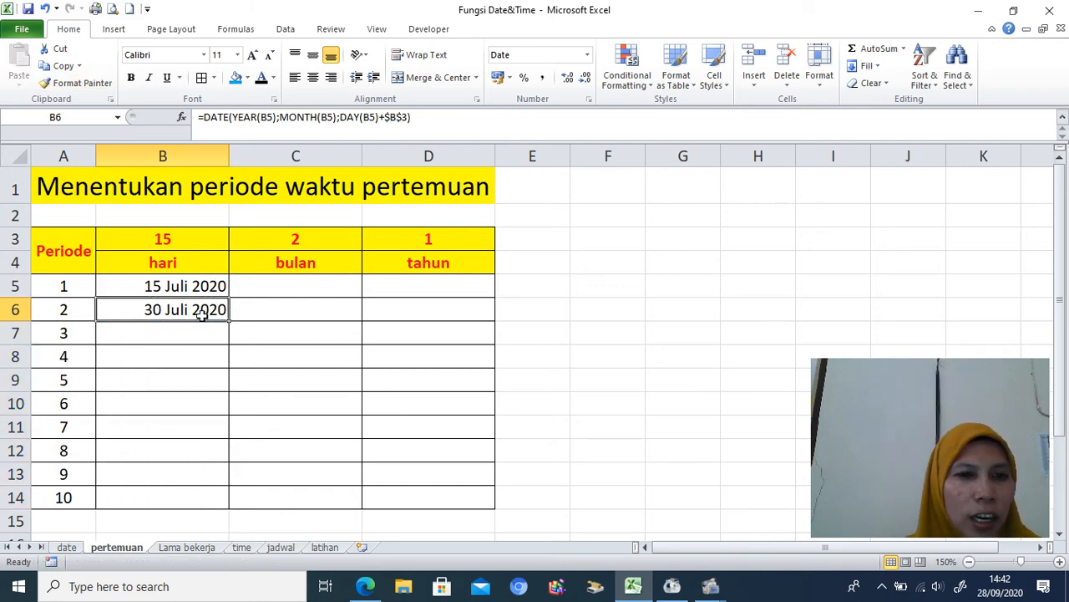
left_click_drag(228, 320, 222, 501)
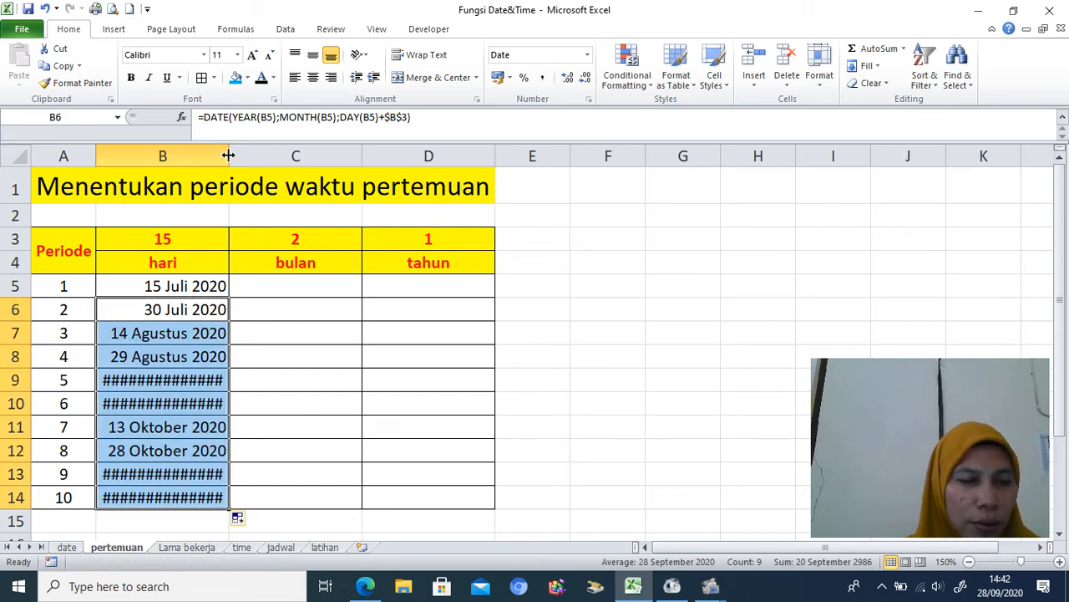
left_click_drag(228, 155, 255, 156)
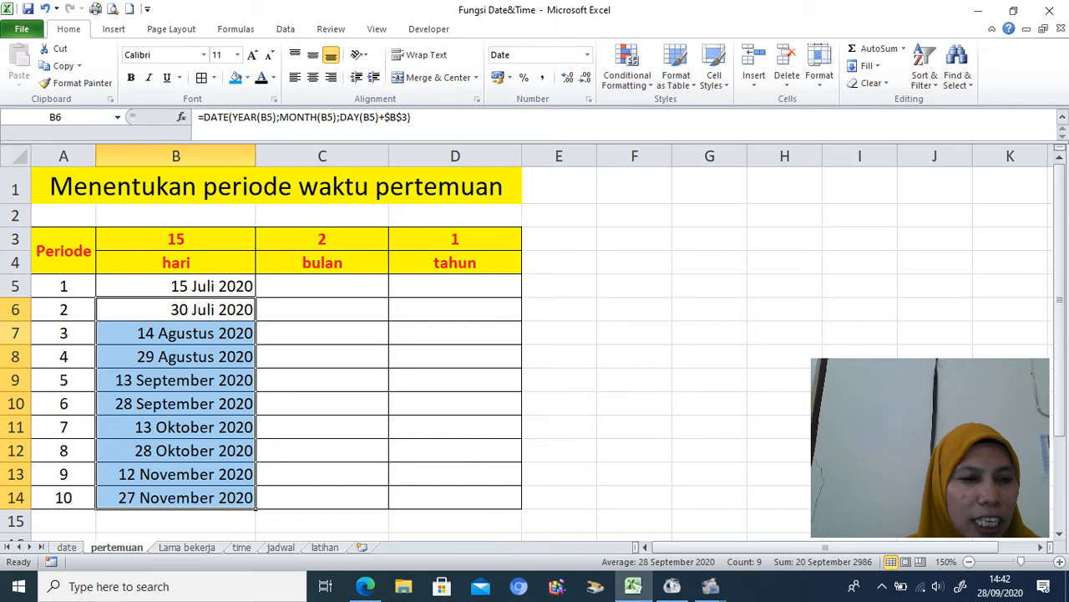
left_click(25, 332)
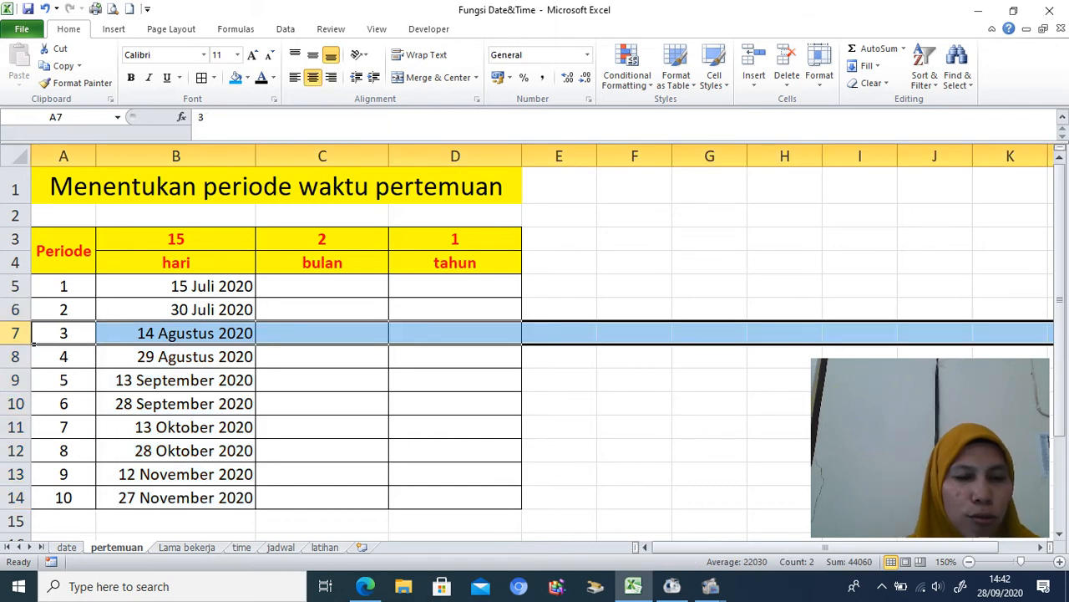
left_click(128, 362)
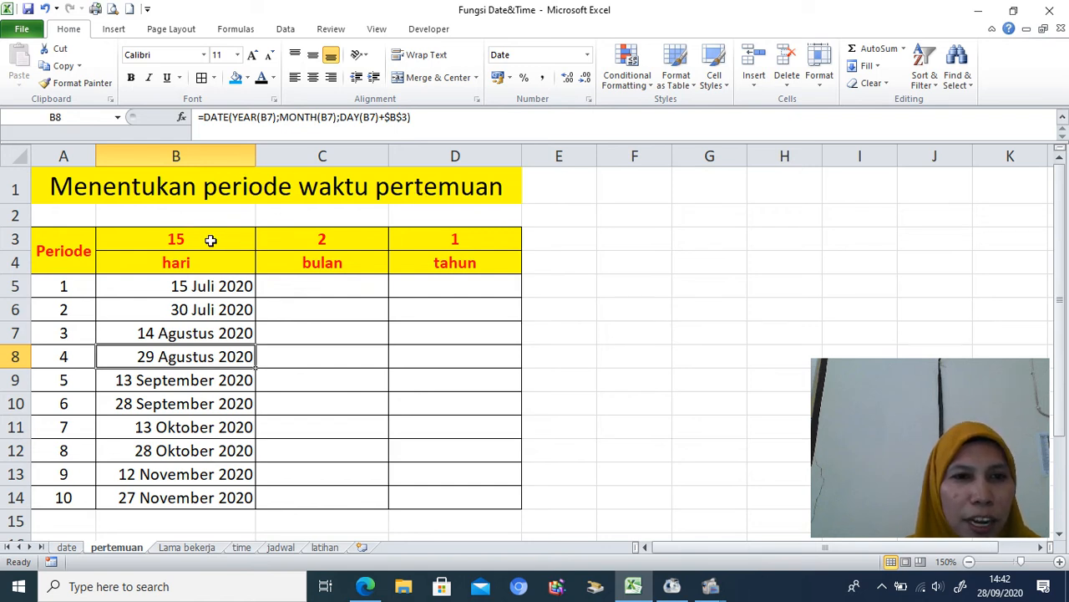
left_click_drag(211, 239, 209, 262)
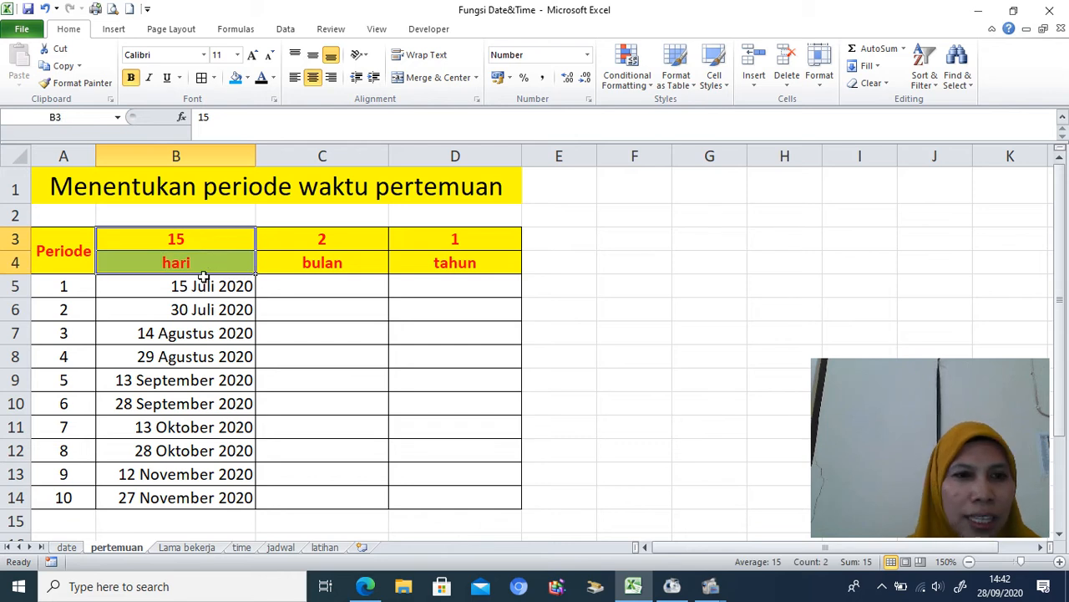
left_click(197, 288)
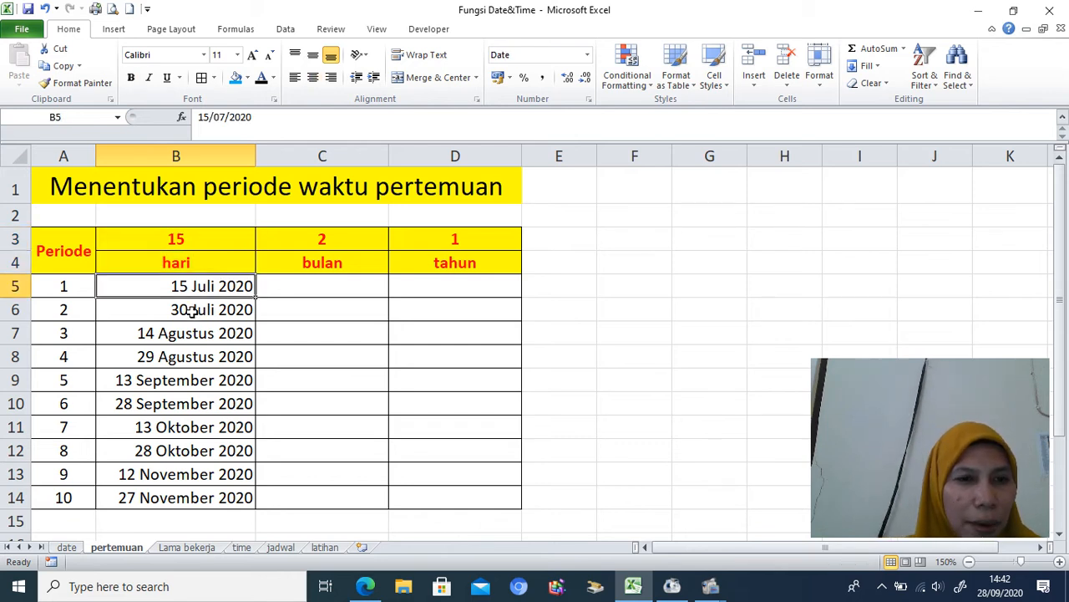
left_click(192, 311)
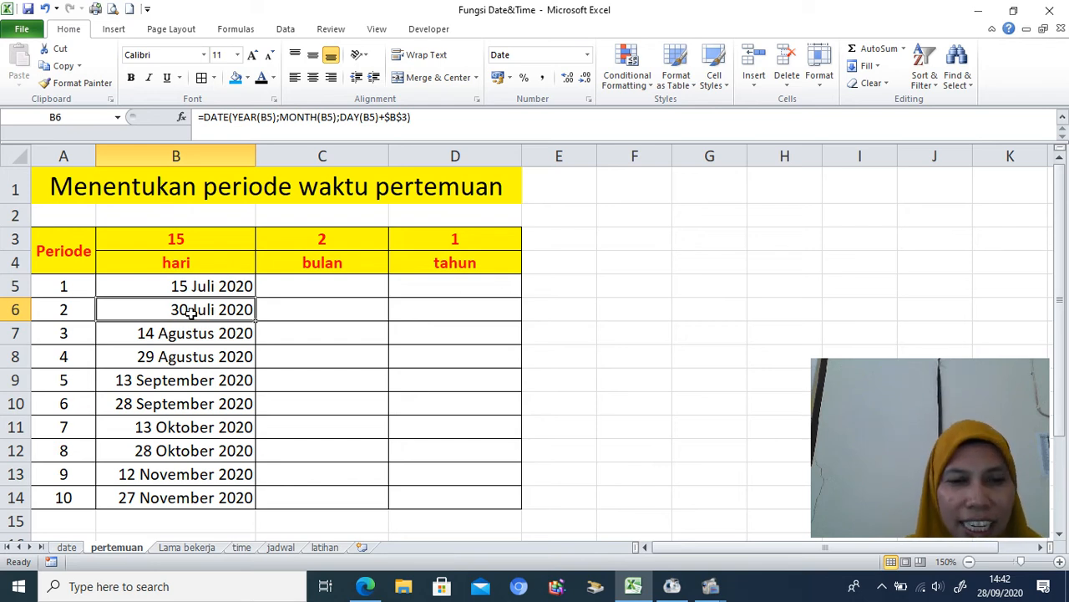
Step: Enter the period 1 dates of the month and year columns as references, =B5 in C5 and =C5 in D5
left_click(316, 285)
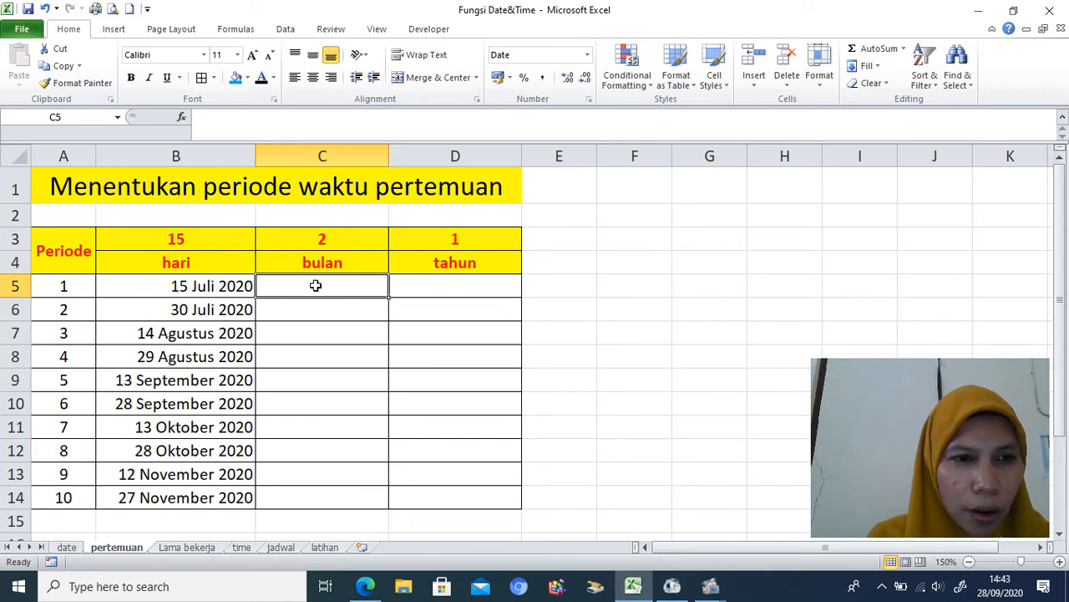
type("=")
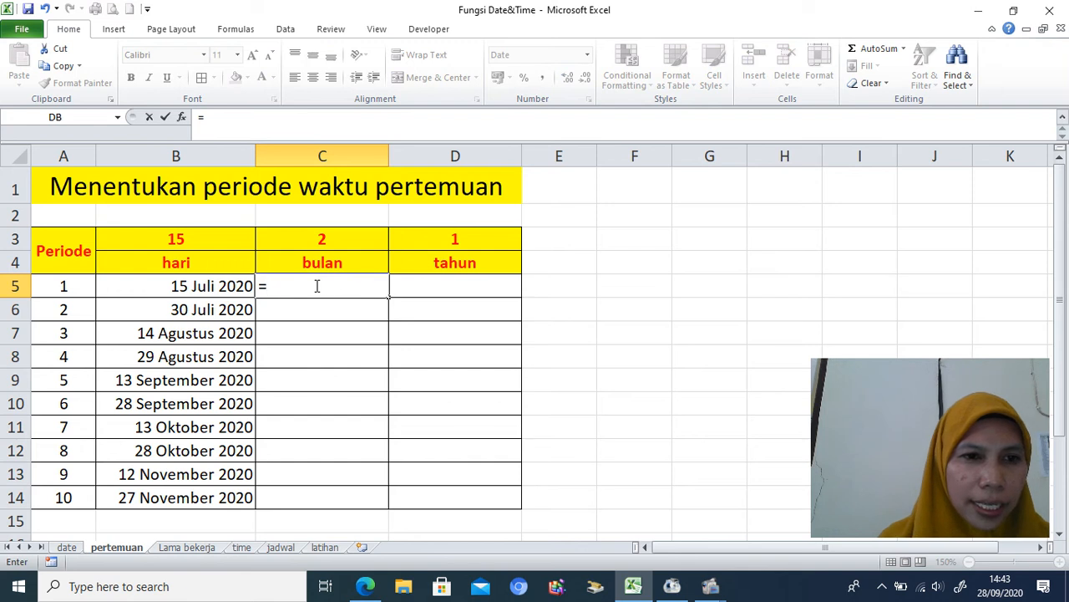
left_click(220, 282)
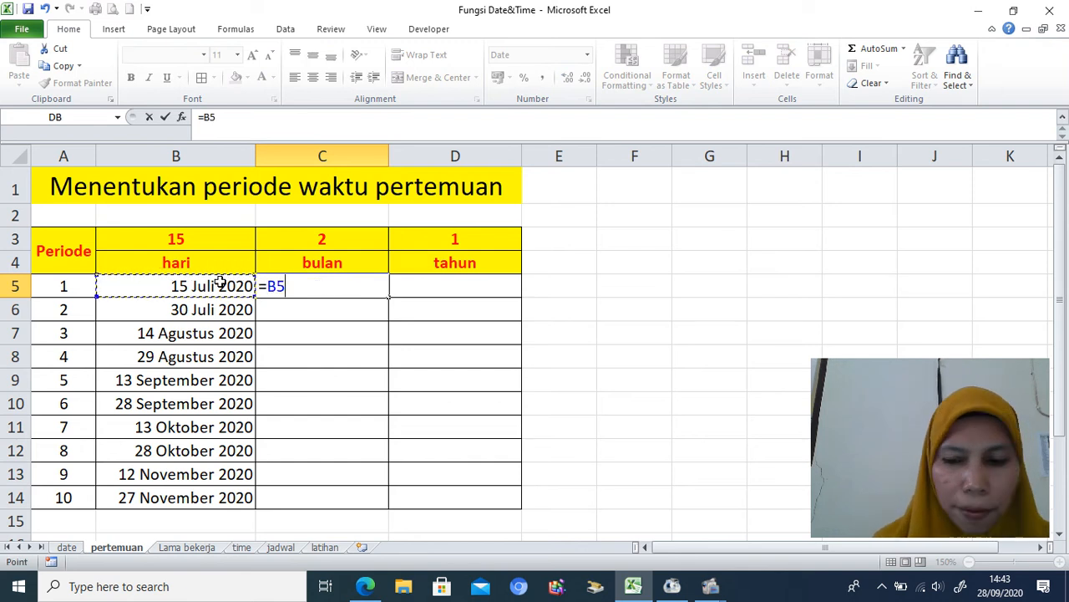
key("Return")
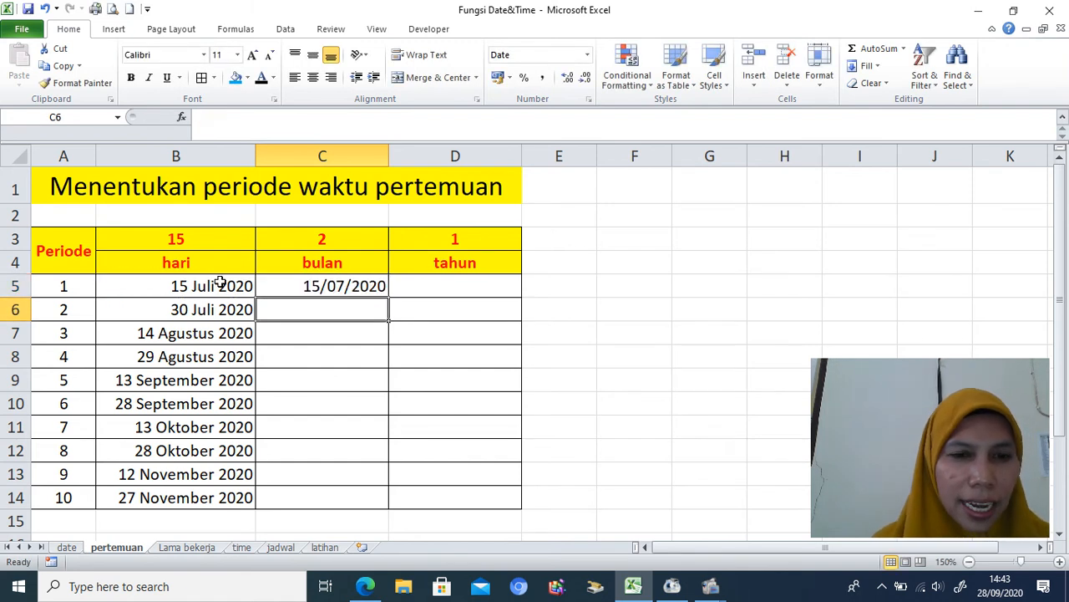
left_click(450, 287)
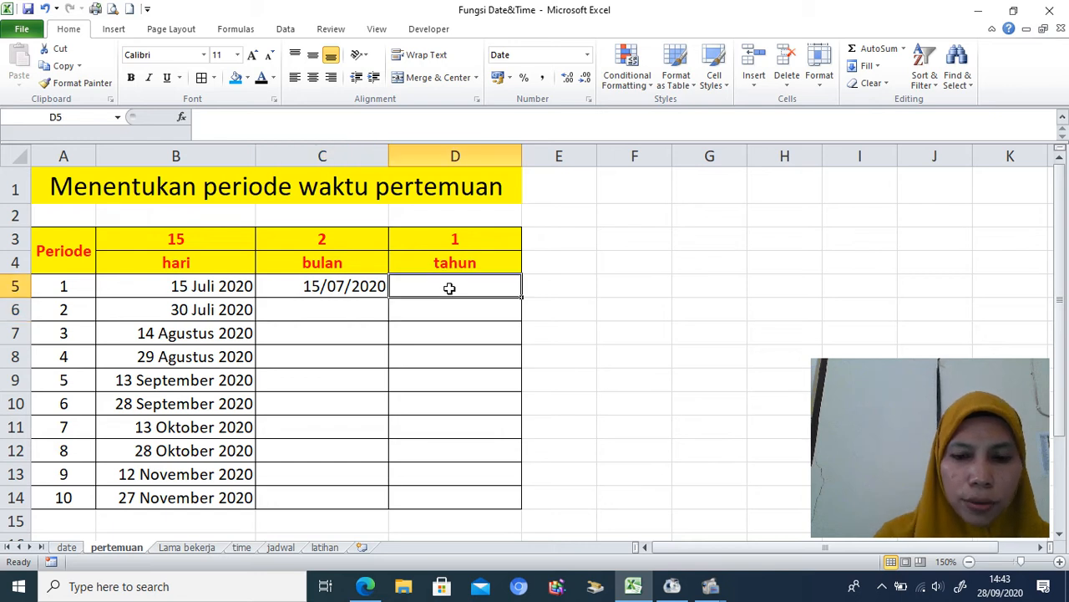
type("=")
left_click(325, 286)
key("Return")
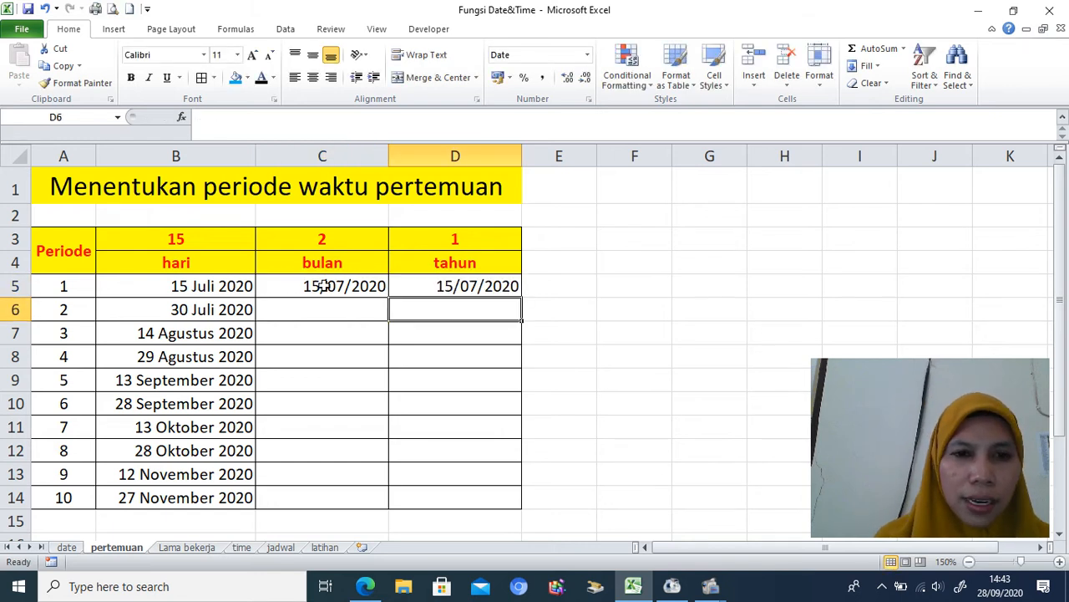
Step: Enter the formula =DATE(YEAR(C5);MONTH(C5)+$C$3;DAY(C5)) in C6 as period 2 of the 2-month column
left_click(325, 307)
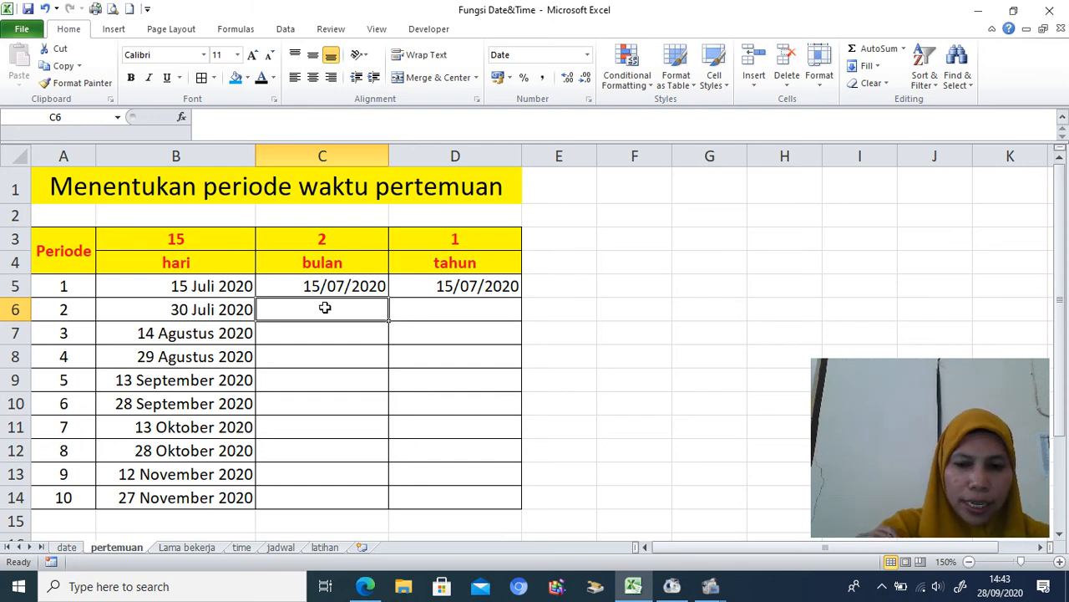
type("=")
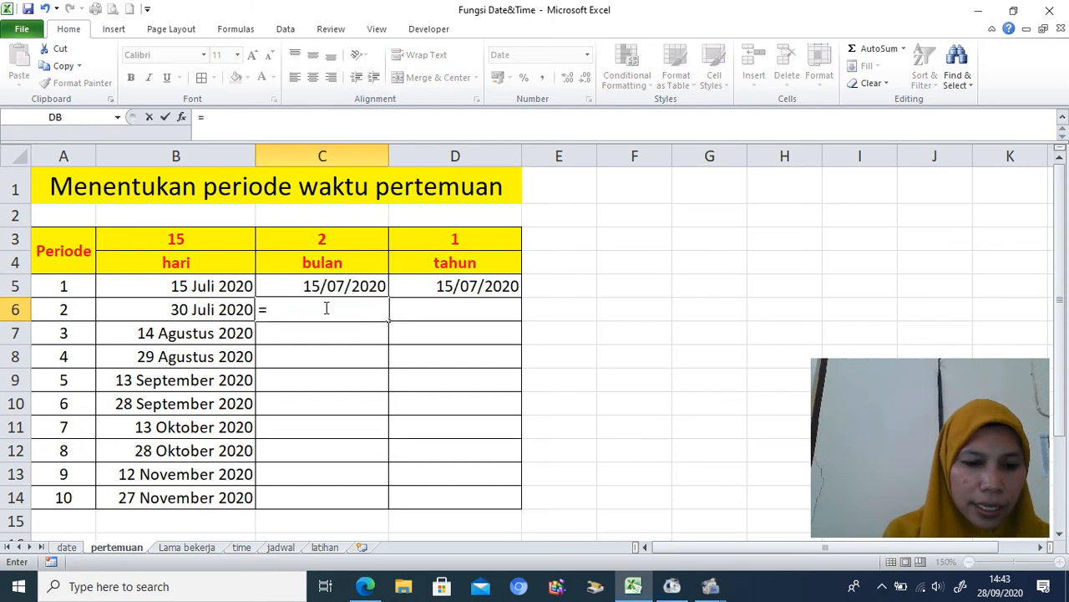
type("date(")
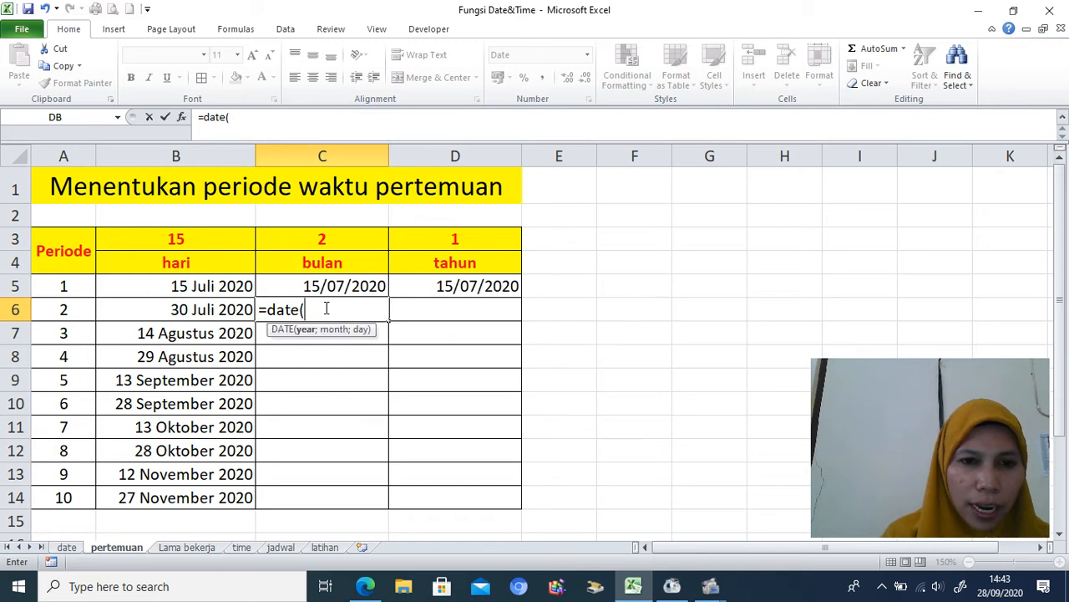
type("year(")
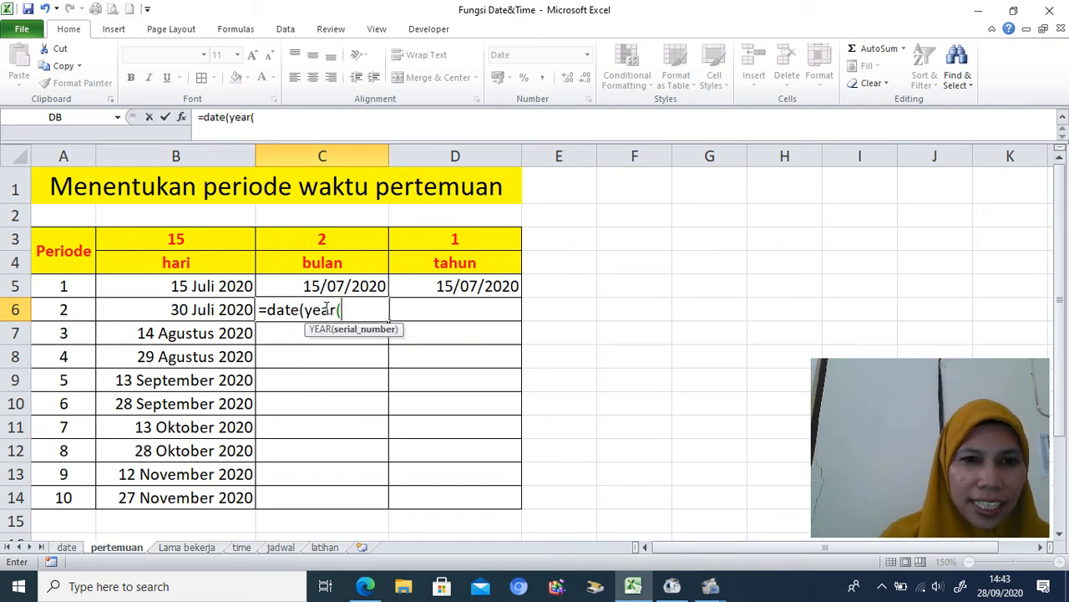
left_click(325, 286)
type(");")
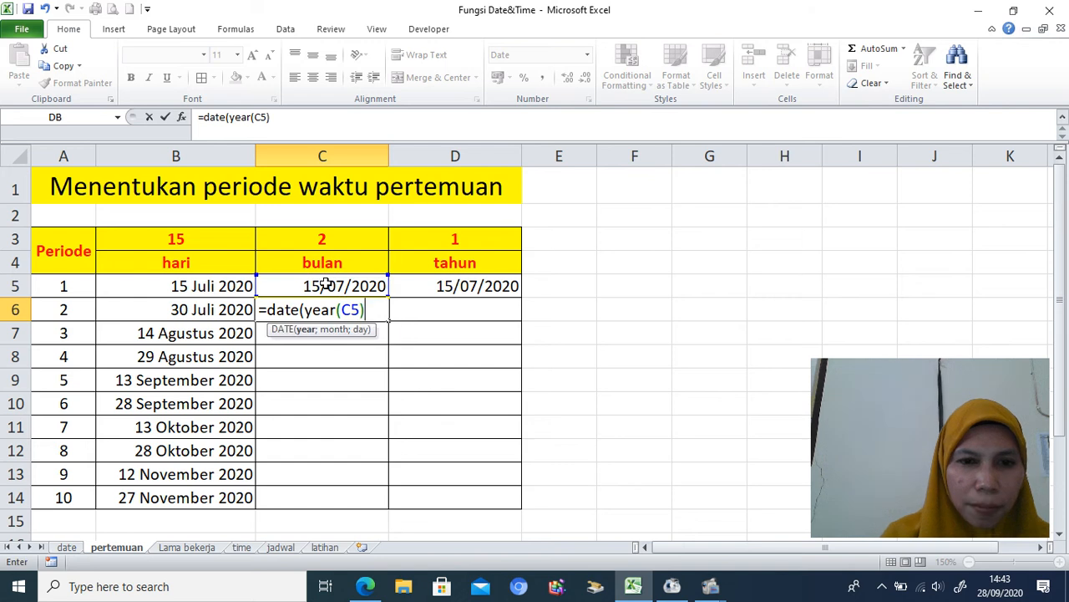
type("month(")
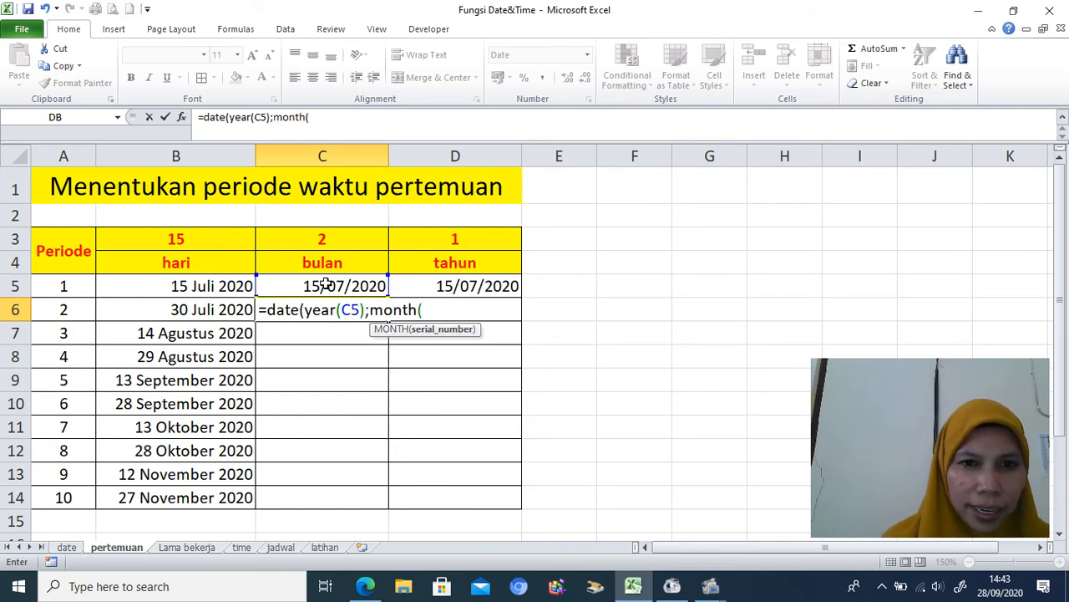
left_click(325, 285)
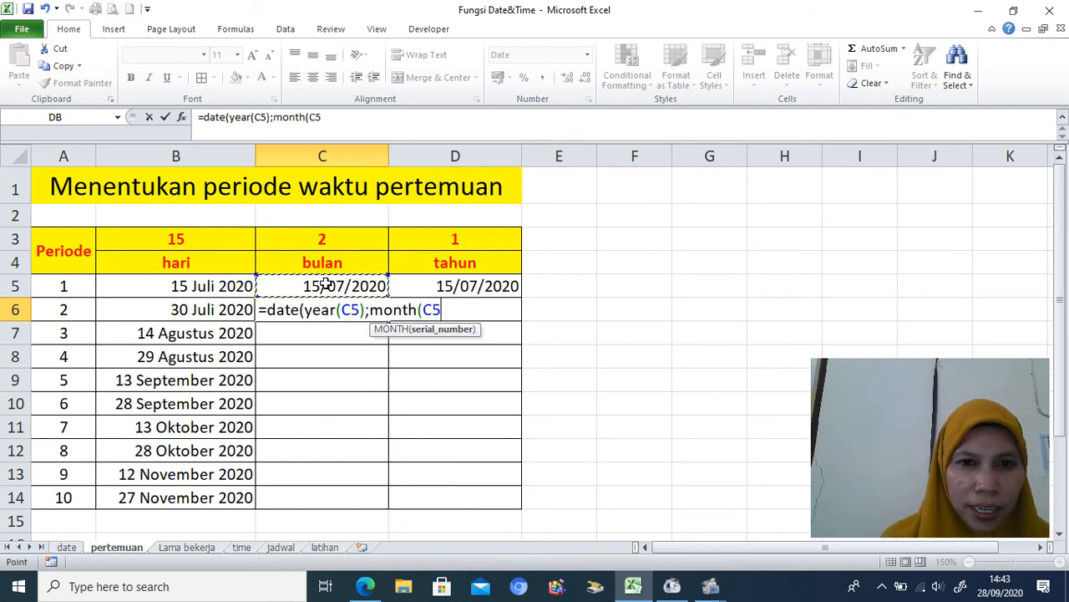
type(")+")
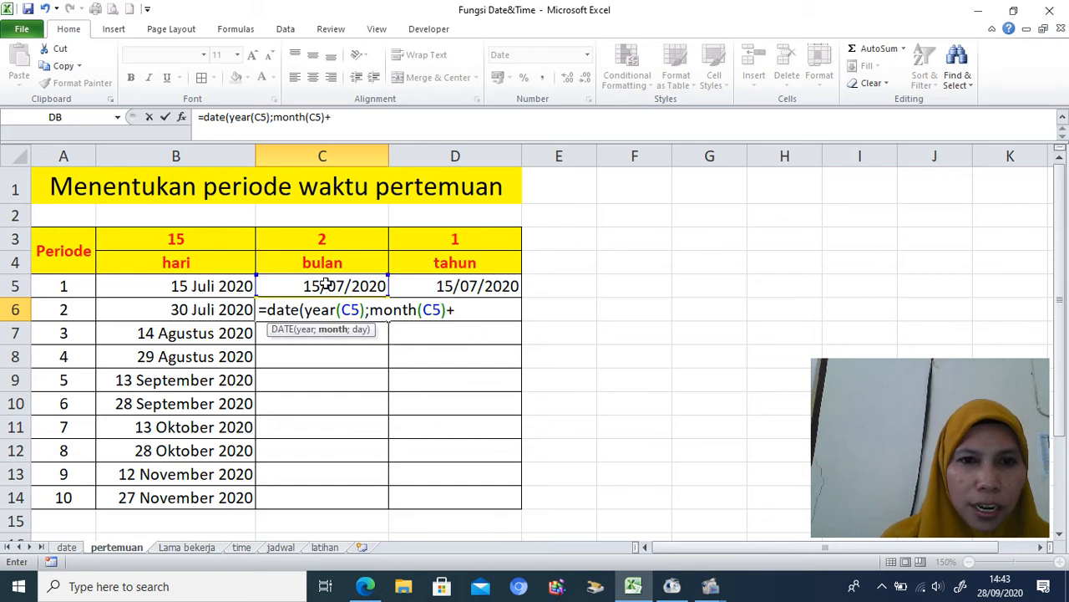
left_click(324, 238)
key("F4")
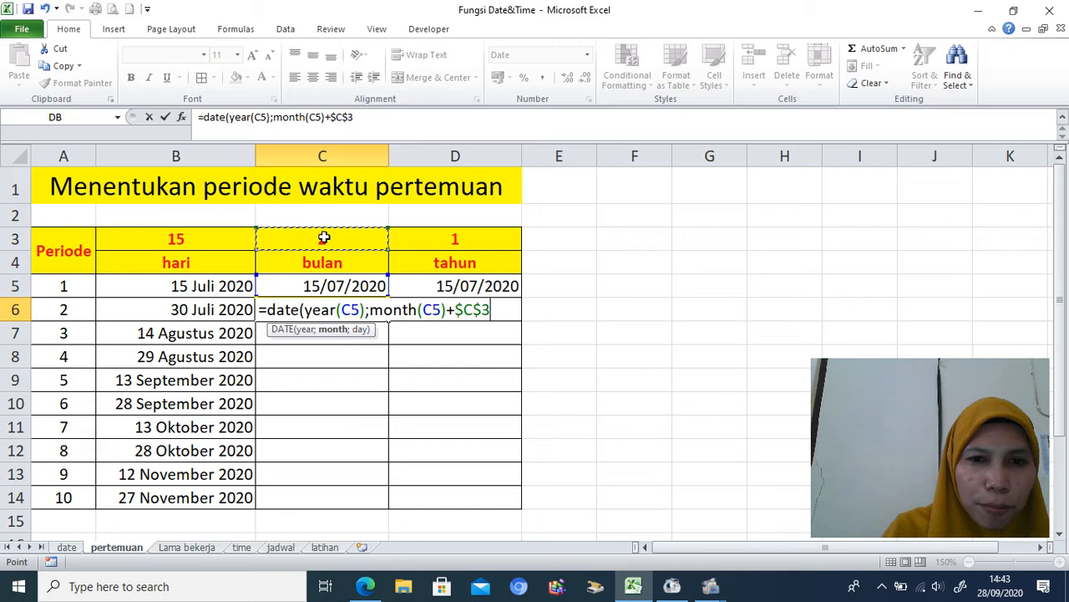
type(";")
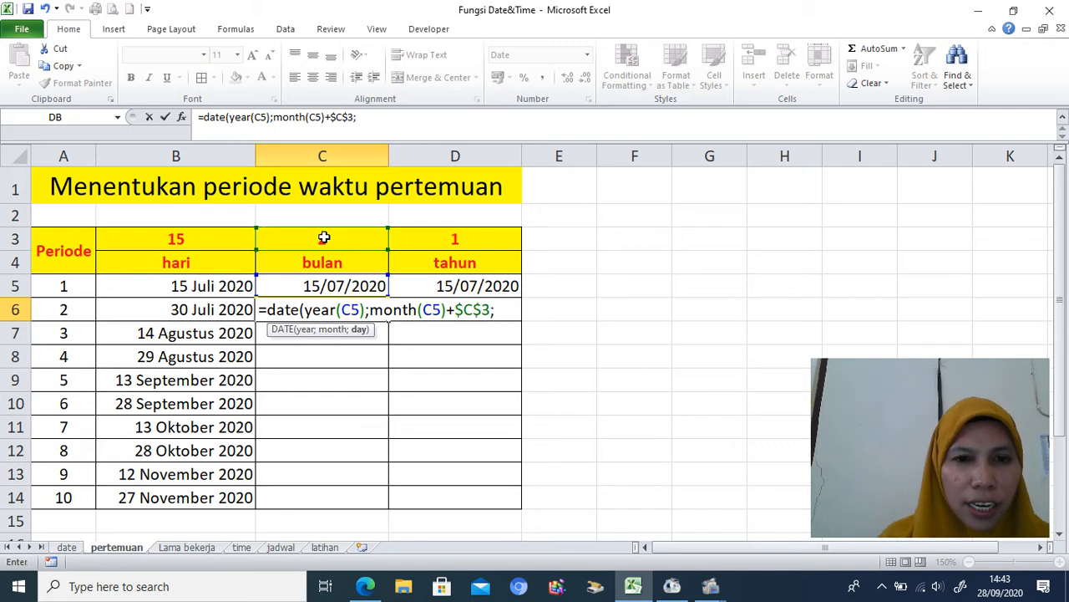
type("day(")
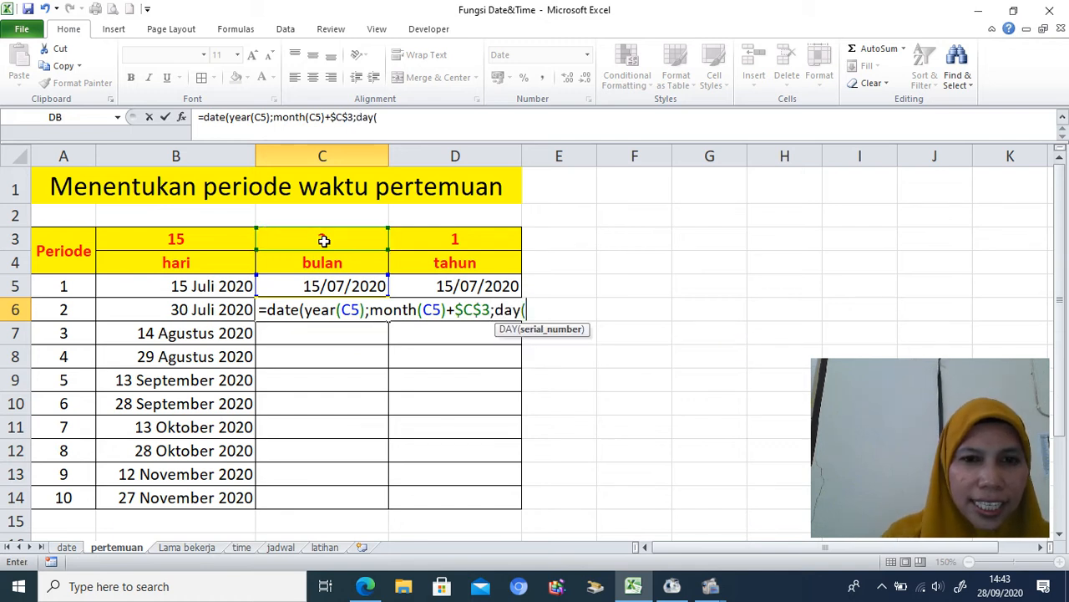
left_click(316, 286)
type(")")
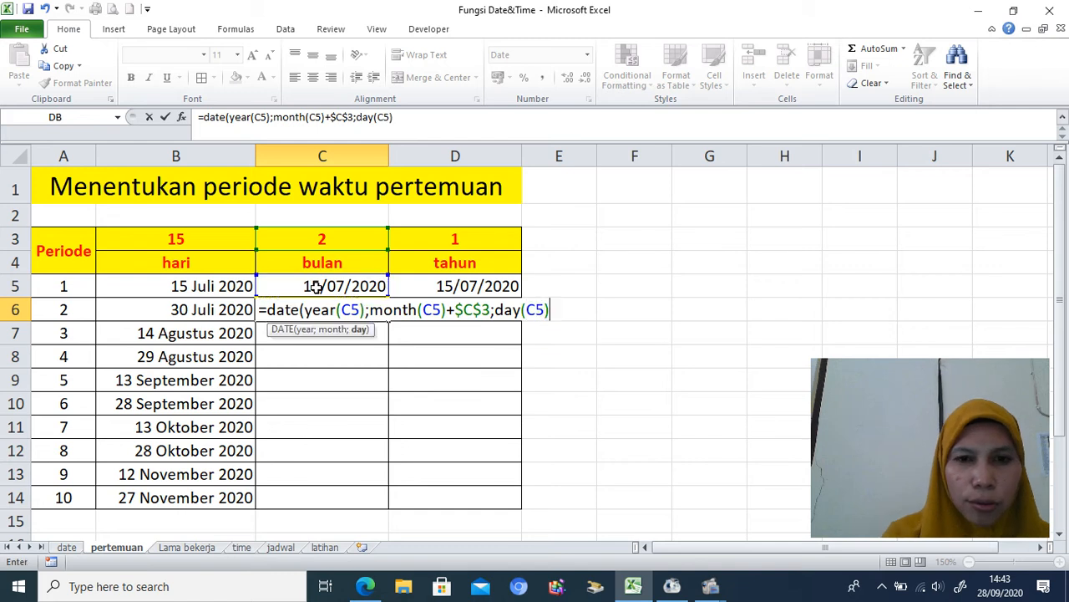
type(")")
key("Return")
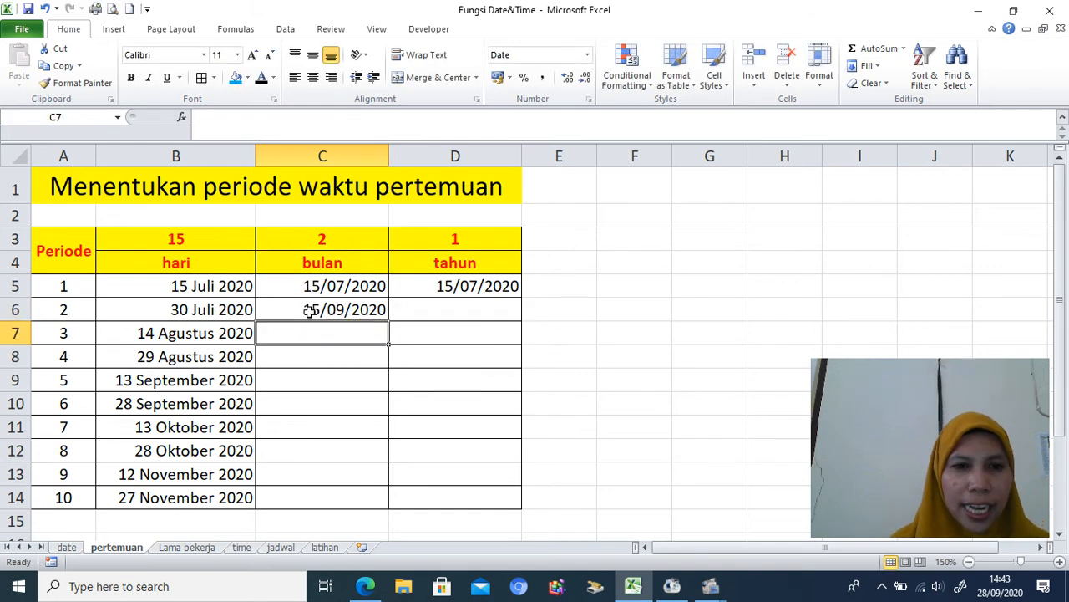
Step: Fill the C6 formula down through C14 and copy the date format of B5 onto C5:D14
left_click(310, 310)
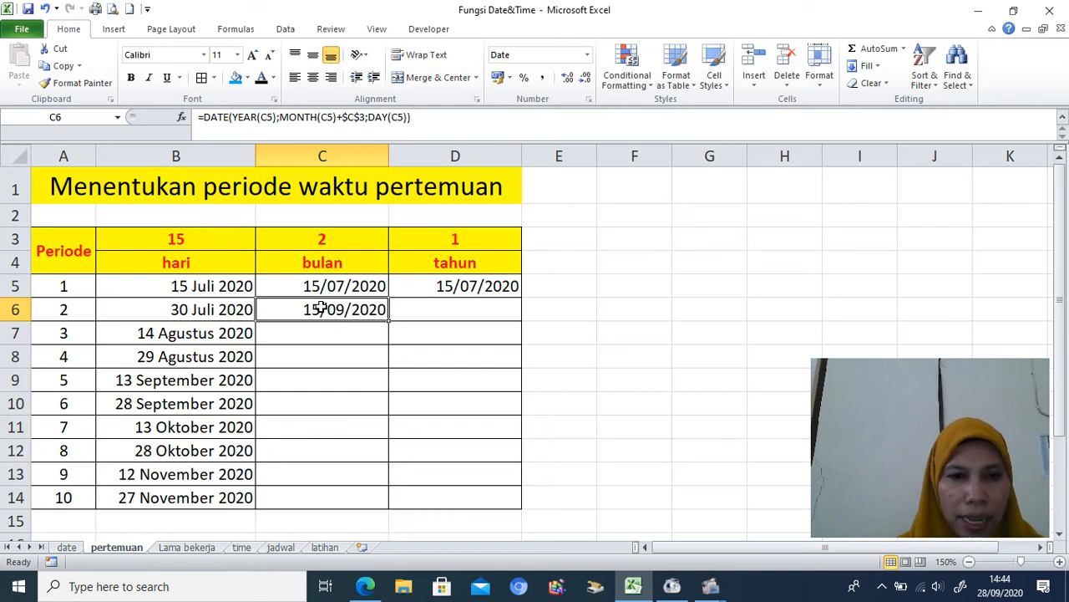
left_click_drag(390, 321, 366, 501)
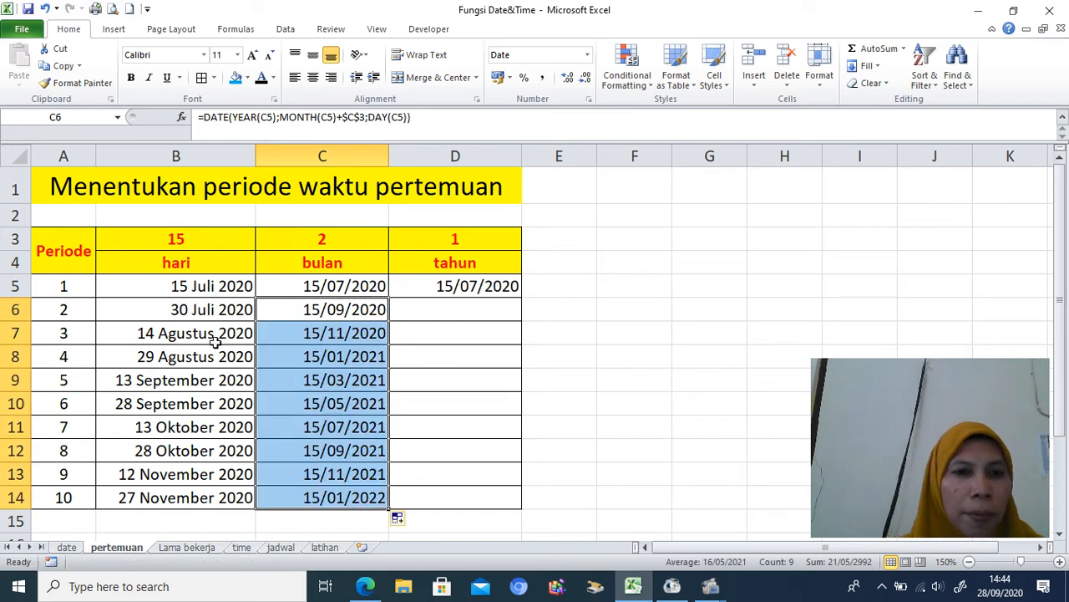
left_click(210, 286)
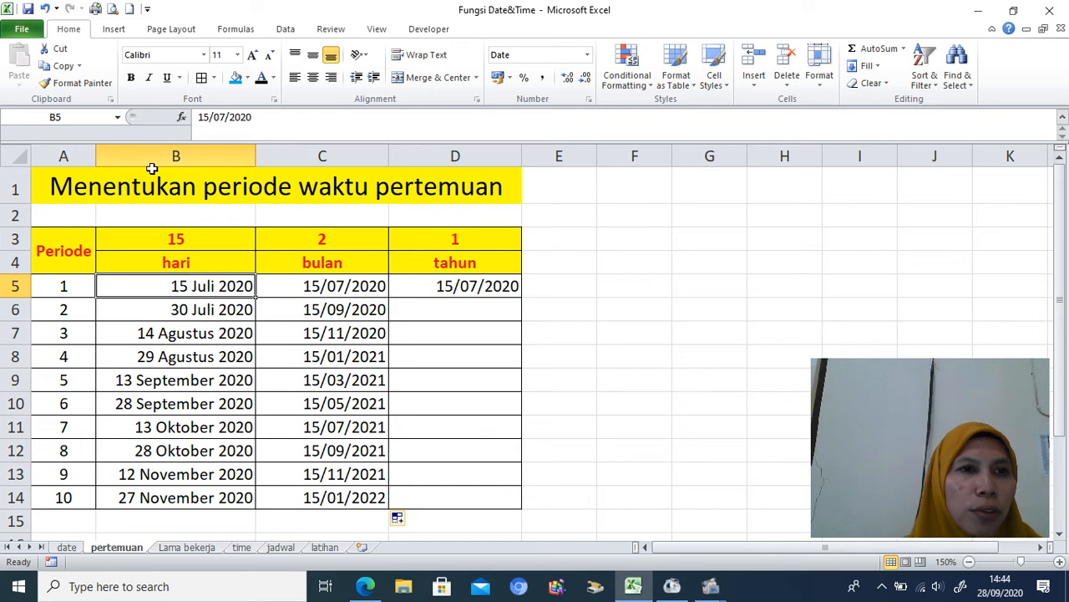
left_click(77, 82)
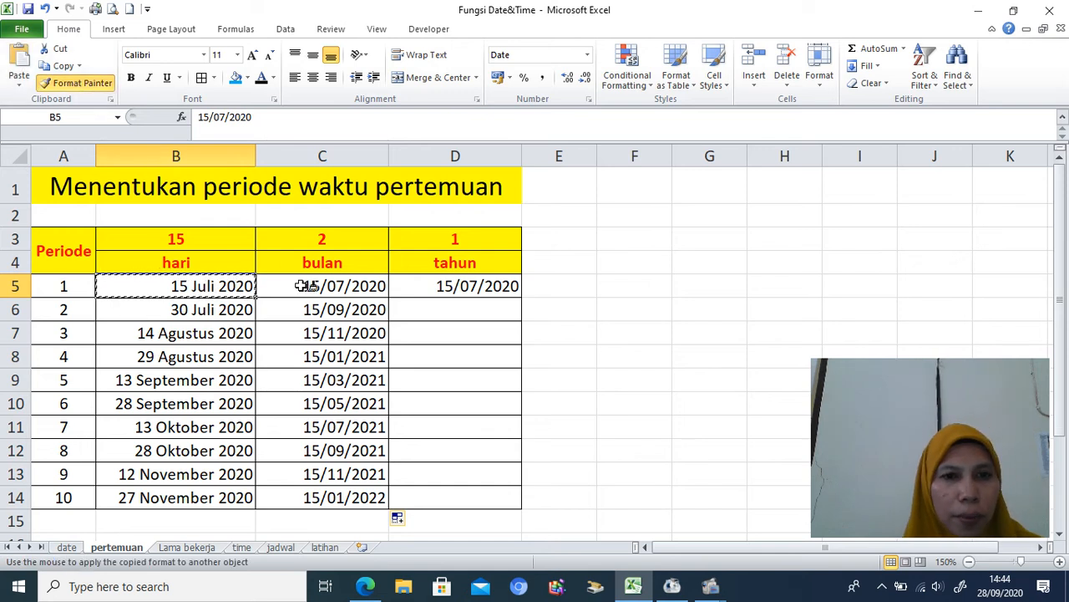
mouse_move(304, 284)
left_mouse_down()
mouse_move(428, 337)
mouse_move(439, 496)
left_mouse_up()
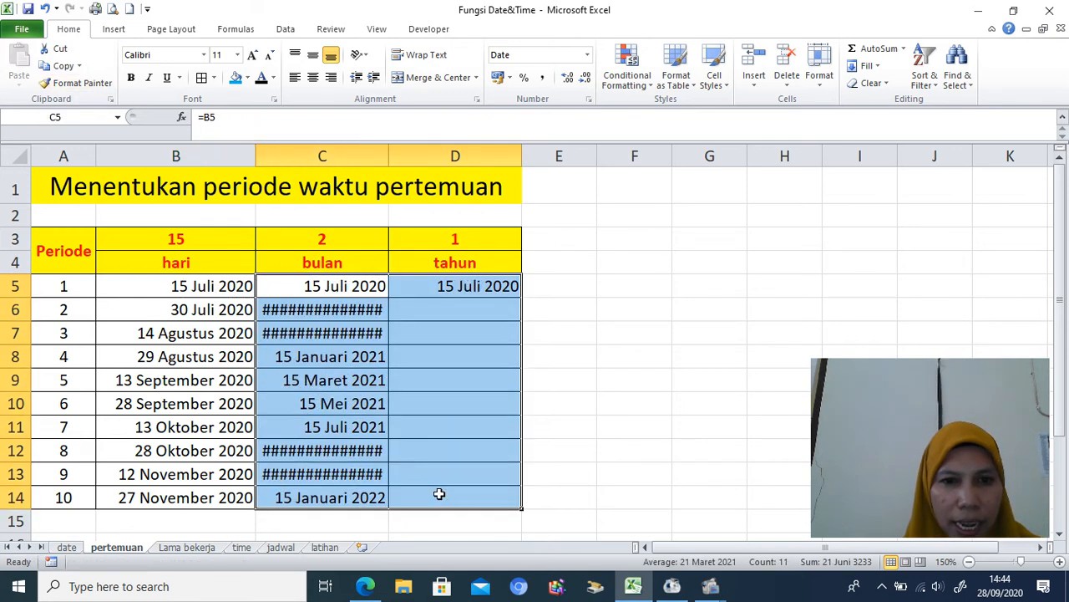
Step: Widen columns C and D together so the long month names in the dates fit
left_click_drag(368, 156, 454, 153)
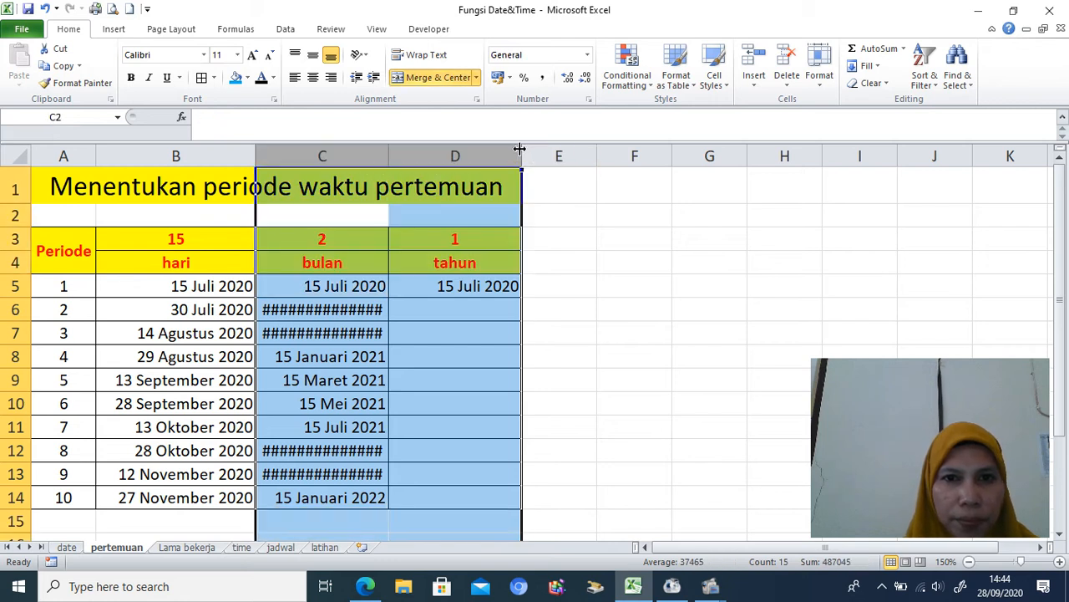
left_click_drag(522, 151, 552, 150)
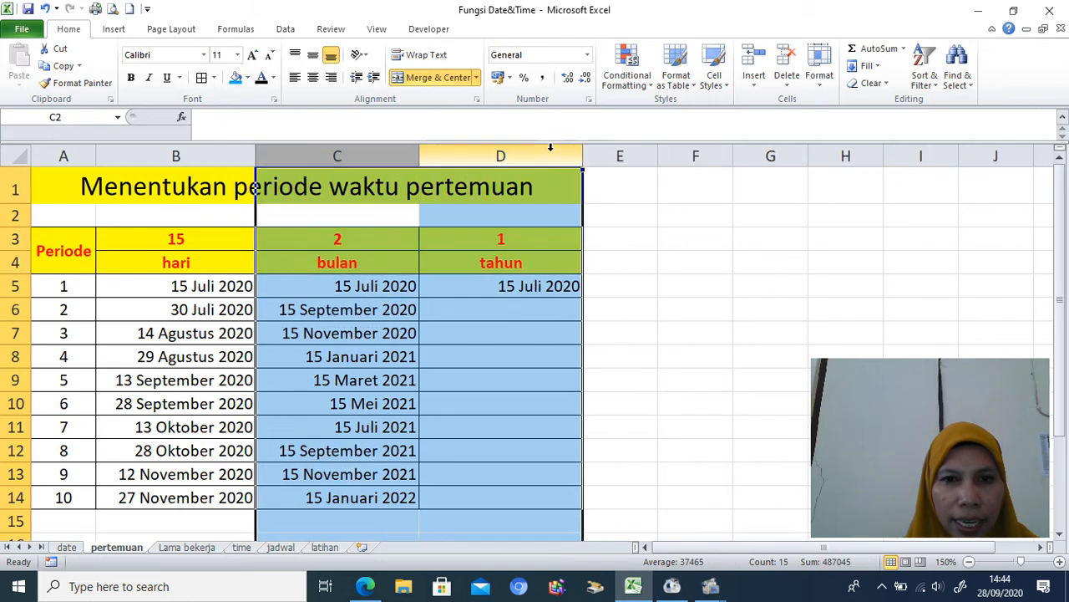
Step: Enter =DATE(YEAR(D5)+$D$3;MONTH(D5);DAY(D5)) in D6 as period 2 of the 1-year column and fill it down through D14
left_click(505, 315)
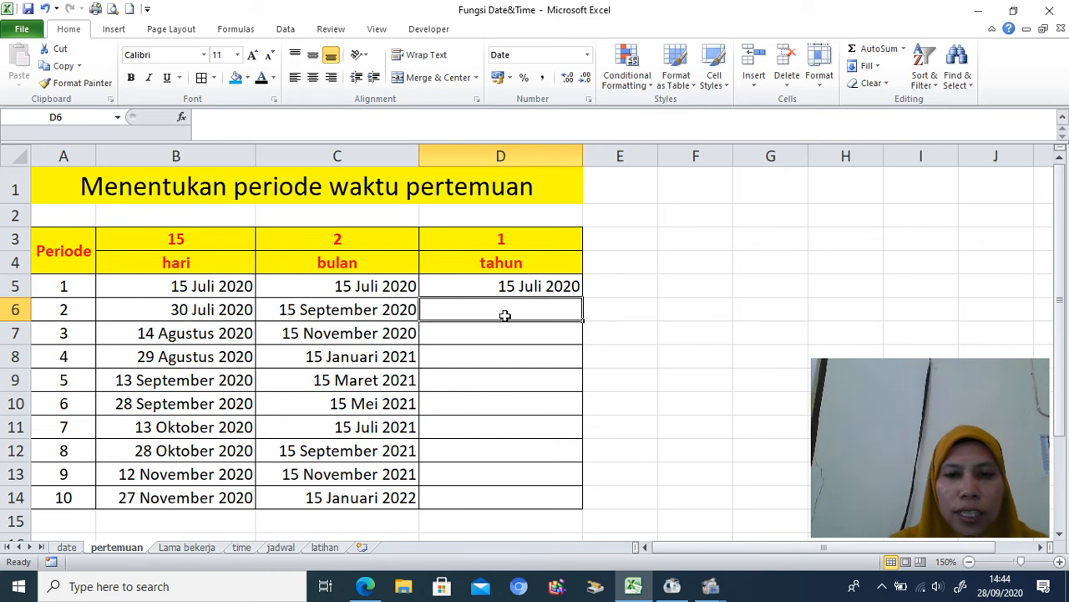
type("=")
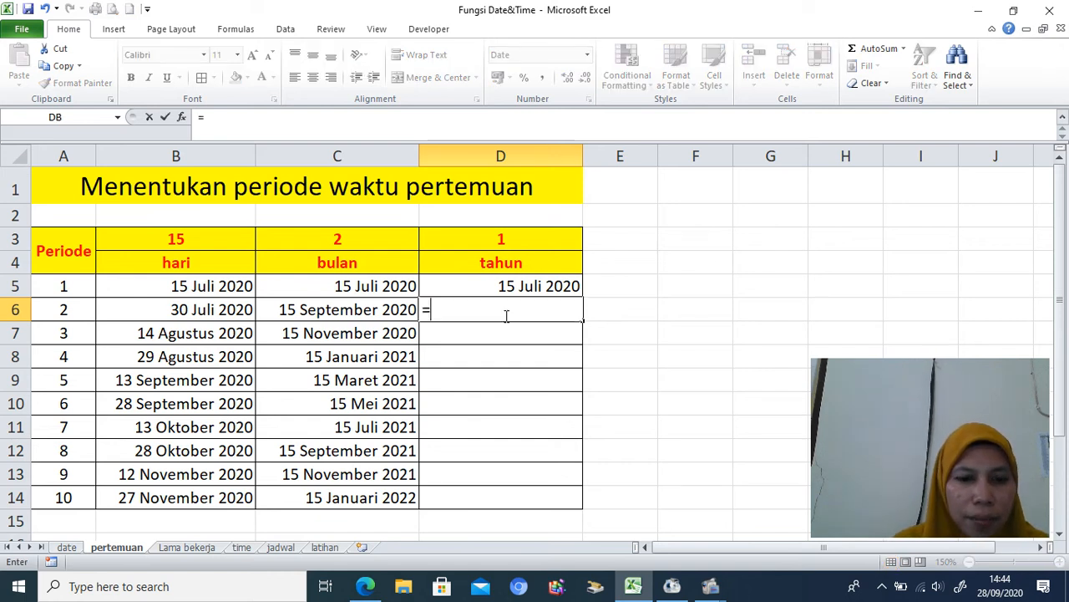
type("date(")
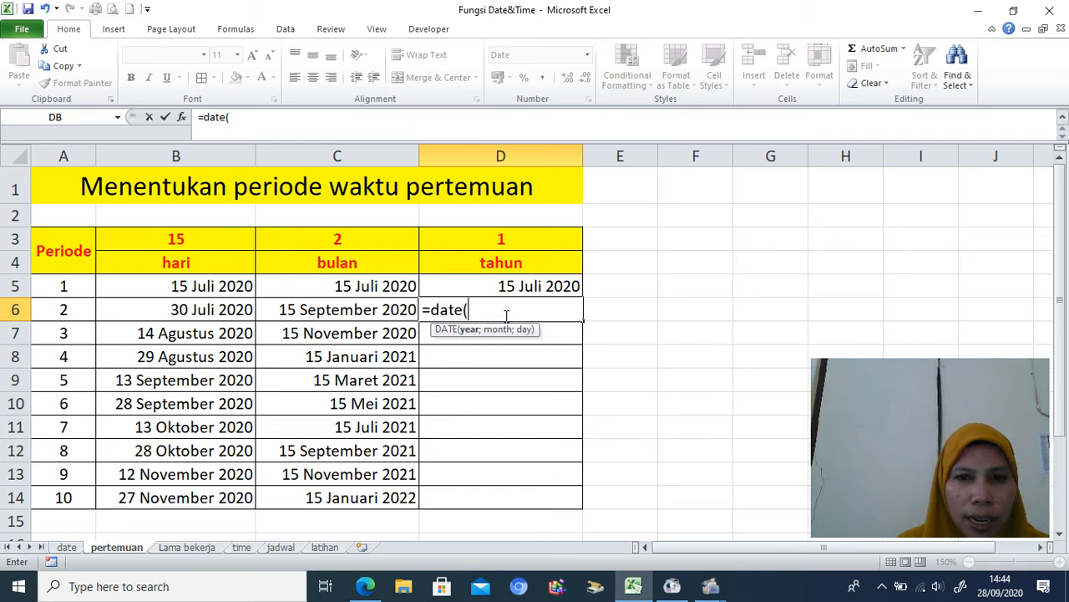
type("year(")
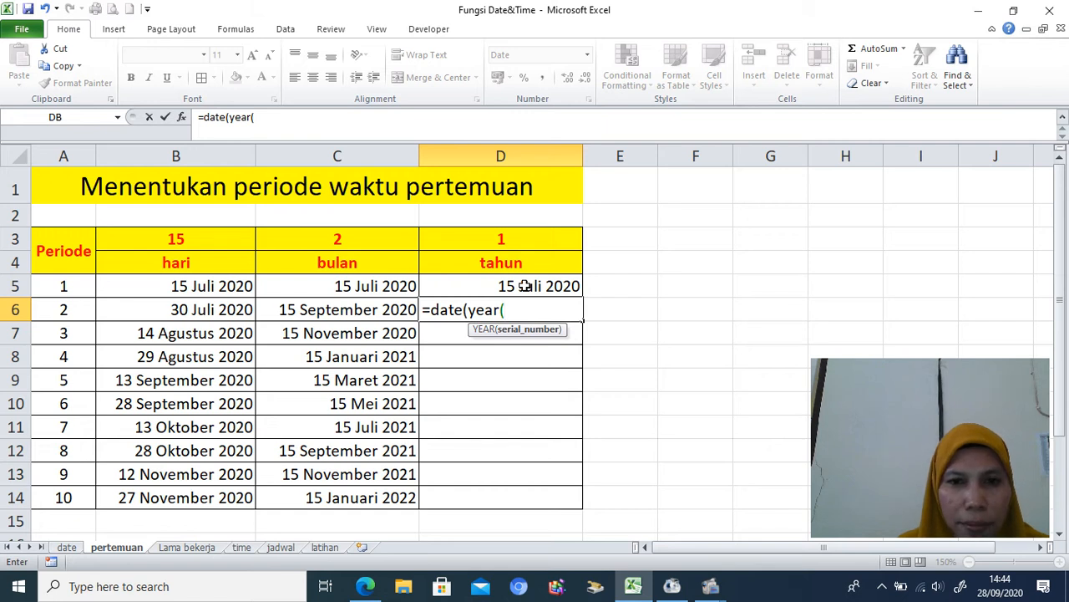
left_click(525, 285)
type(")")
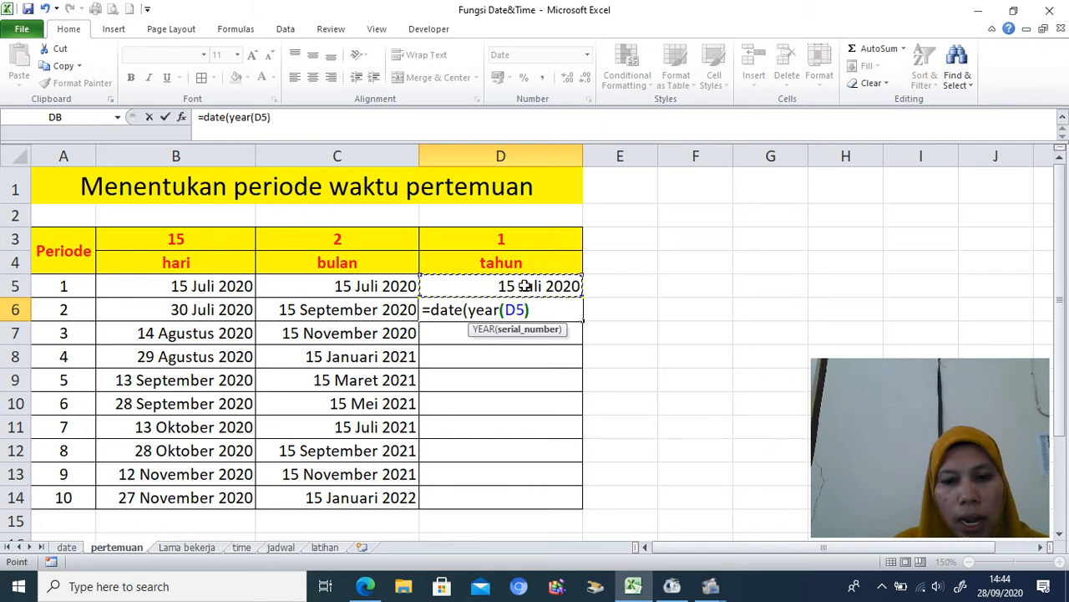
type("+")
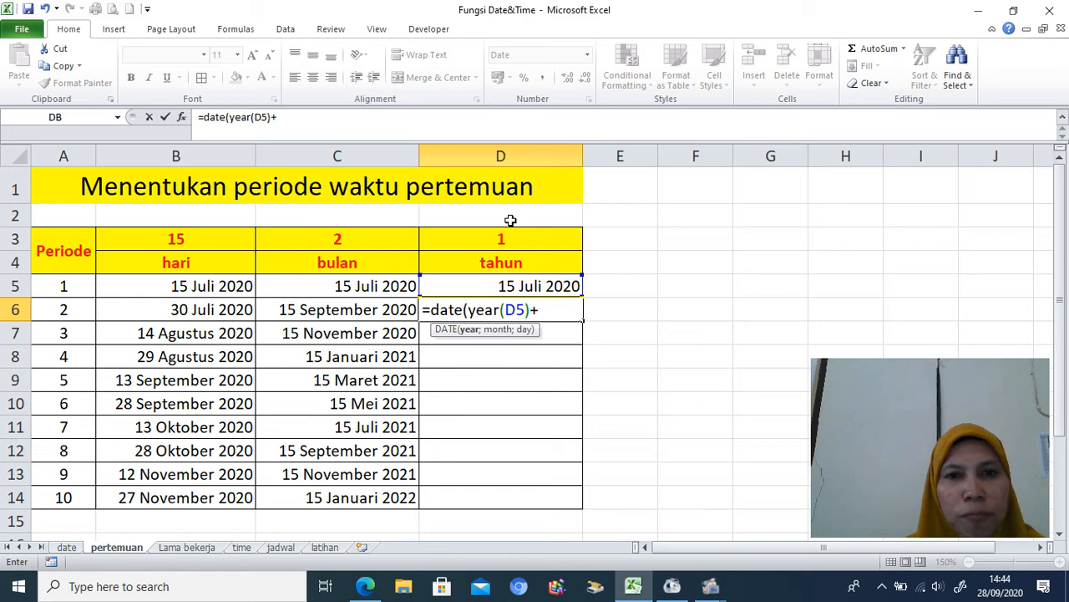
left_click(503, 231)
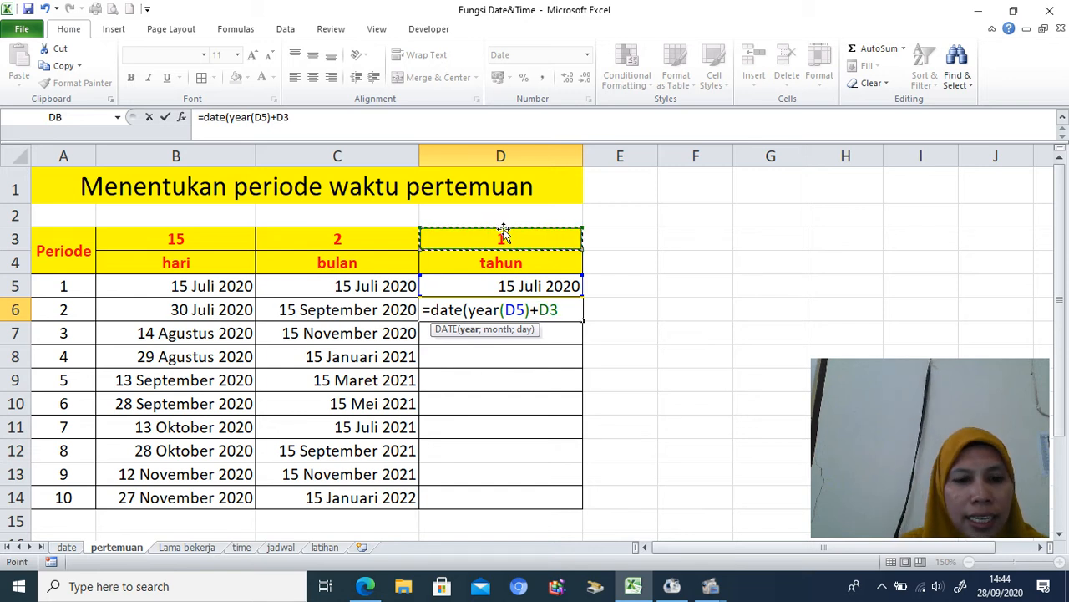
key("F4")
type(";m")
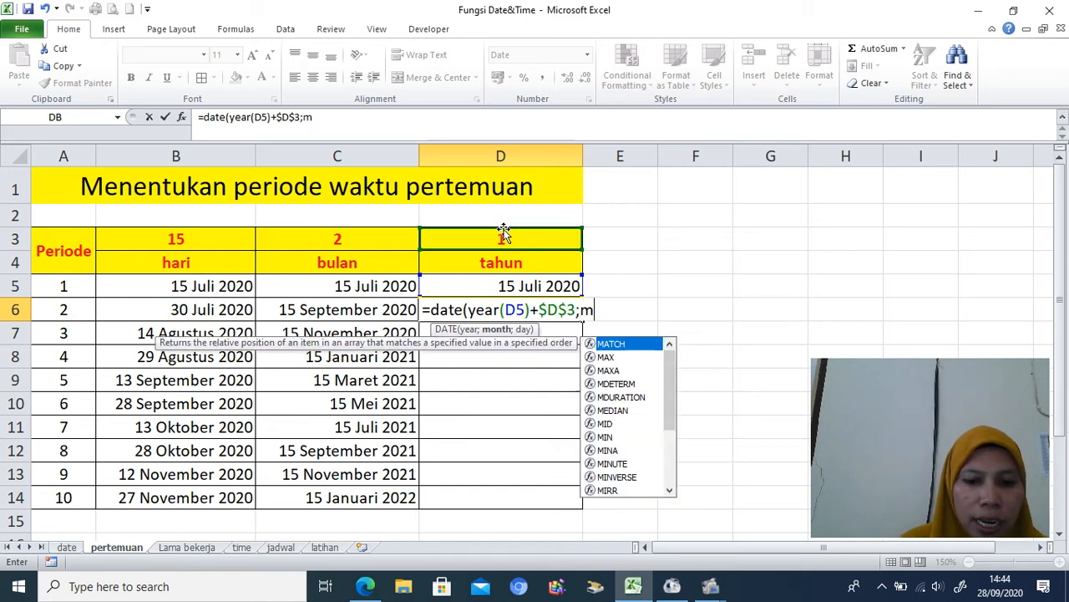
type("otnth(")
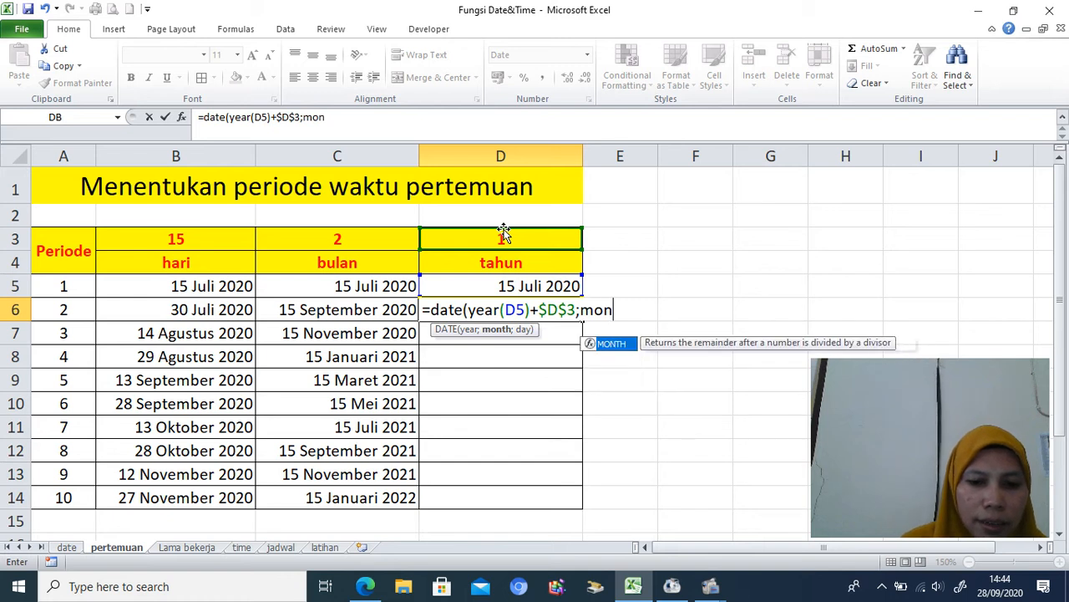
left_click(483, 287)
type(");")
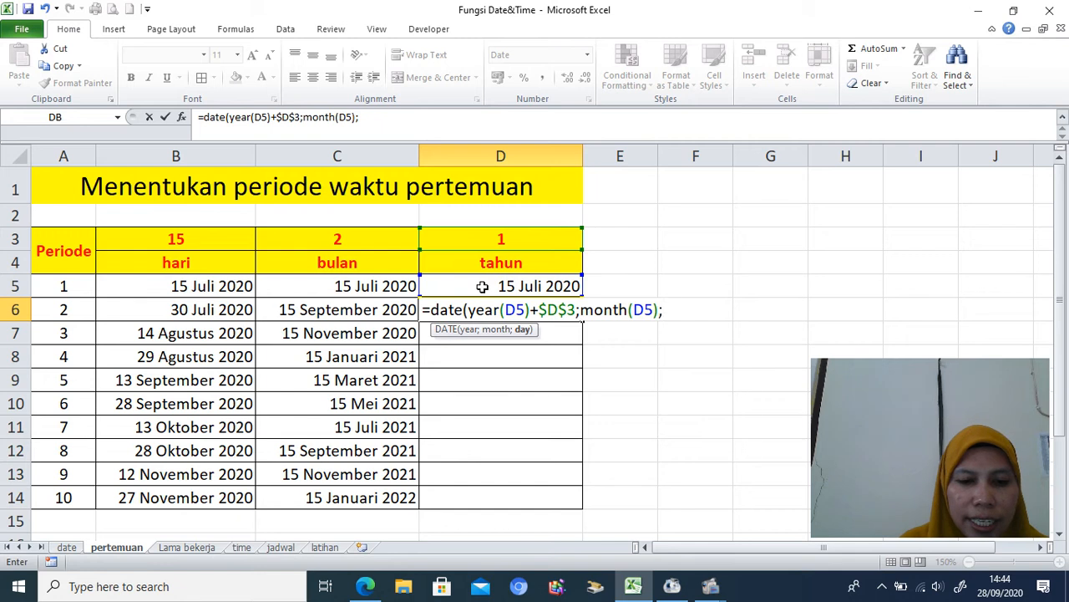
type("day(")
left_click(483, 287)
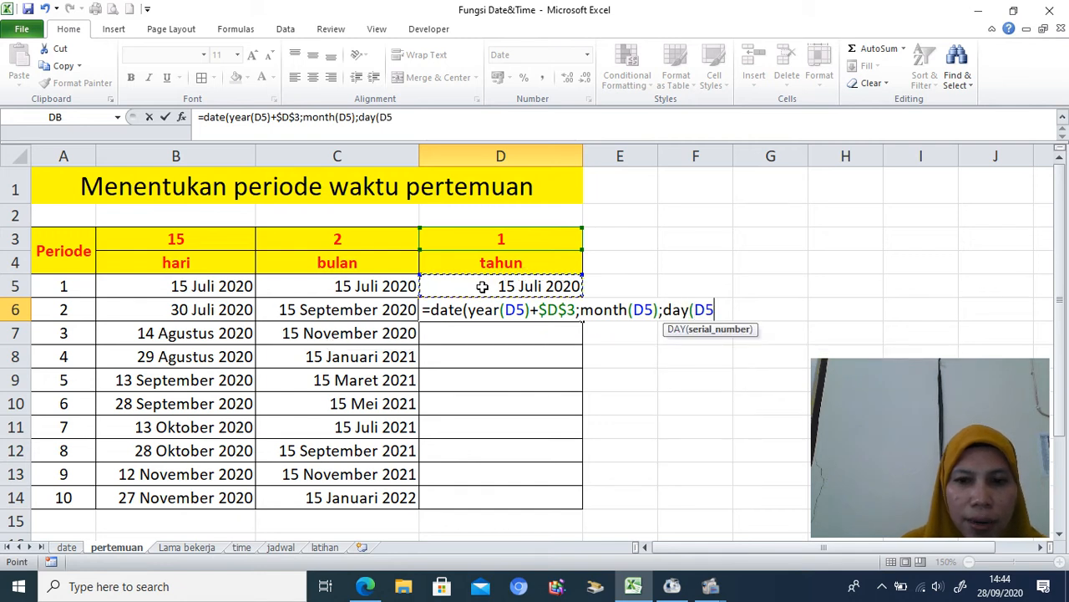
type("))")
key("Return")
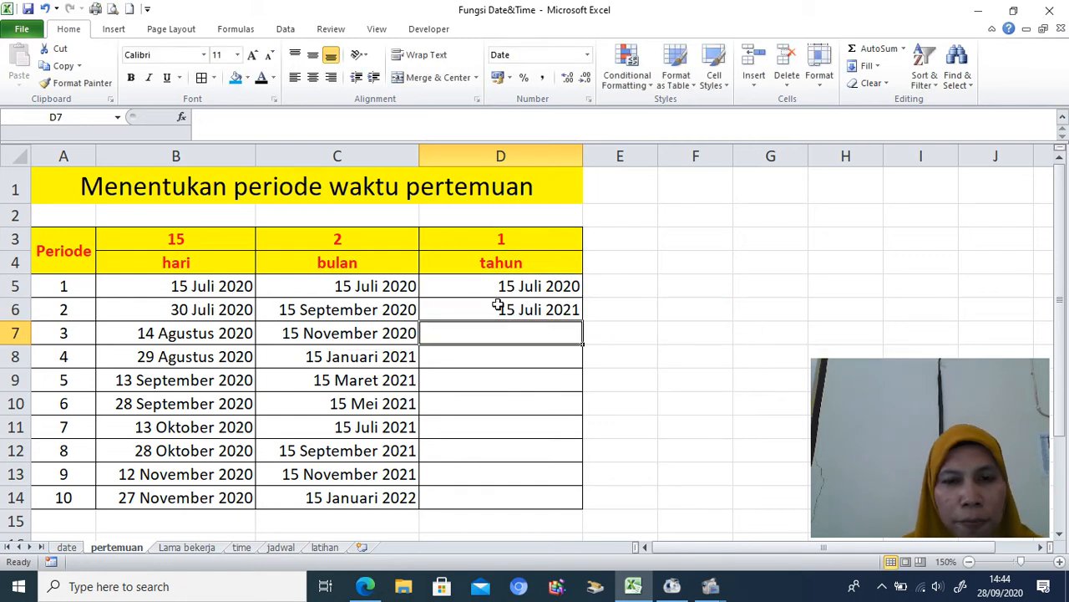
left_click(502, 310)
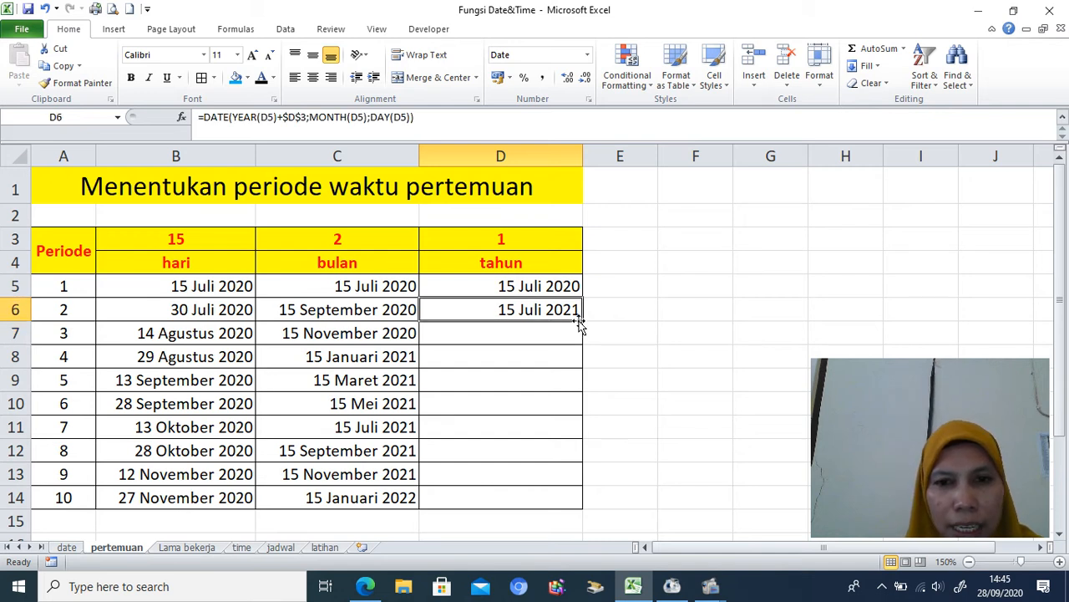
left_click_drag(583, 321, 560, 498)
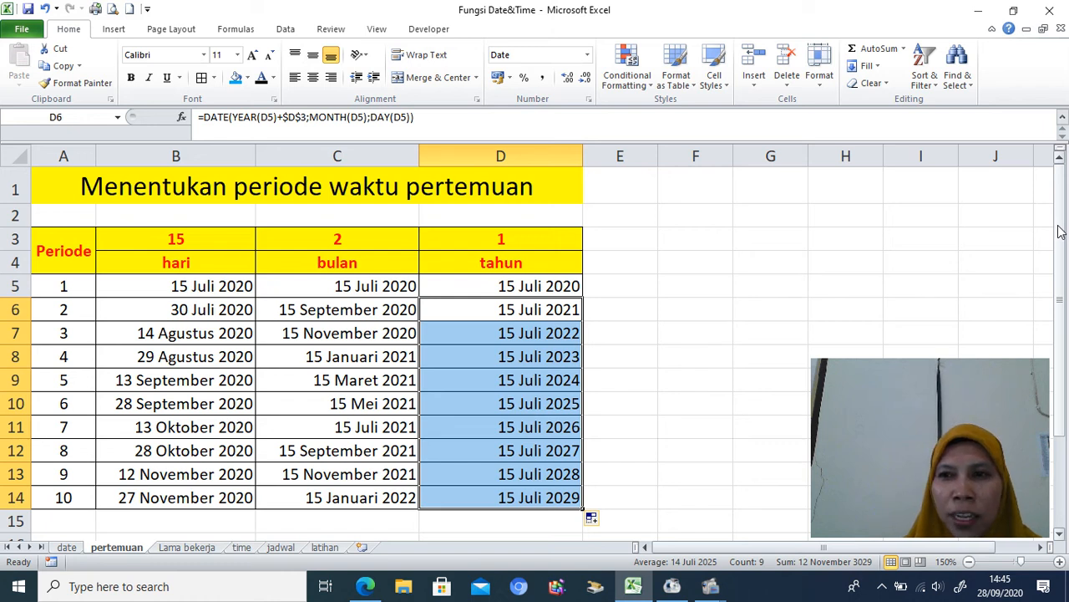
Step: Enter the labels Tanggal meninggal in B16 and peringatan 3 hari in B17, below the period table
left_click_drag(1060, 231, 1059, 268)
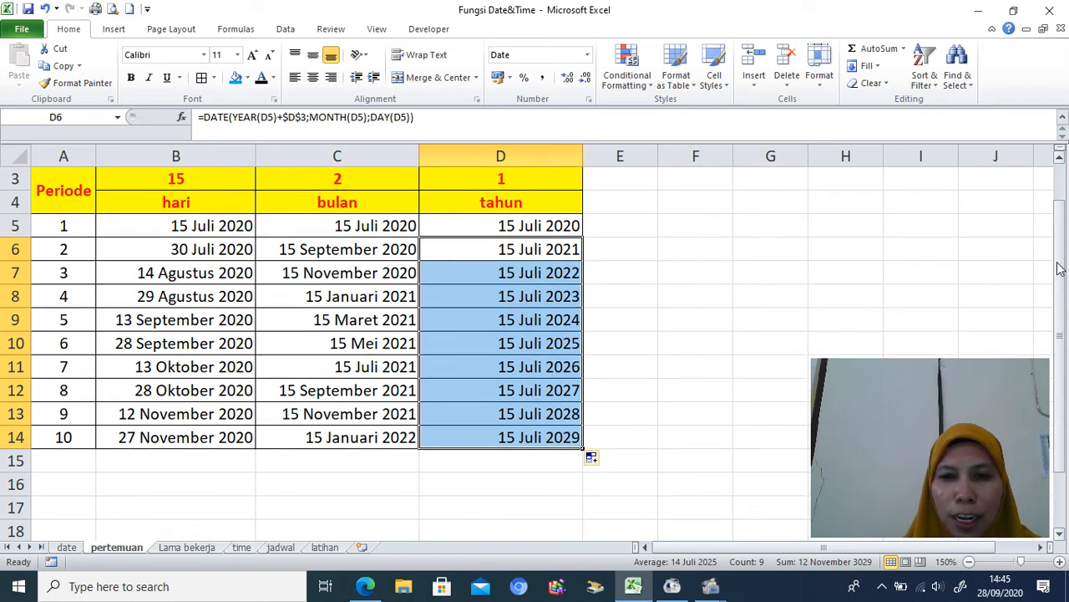
left_click(124, 485)
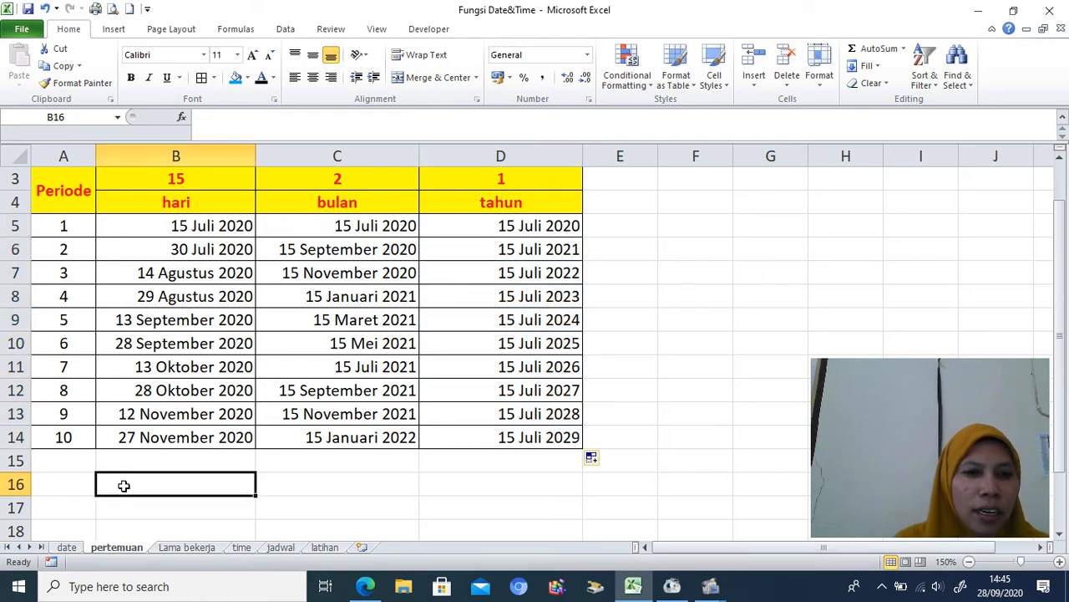
type("Tanggal")
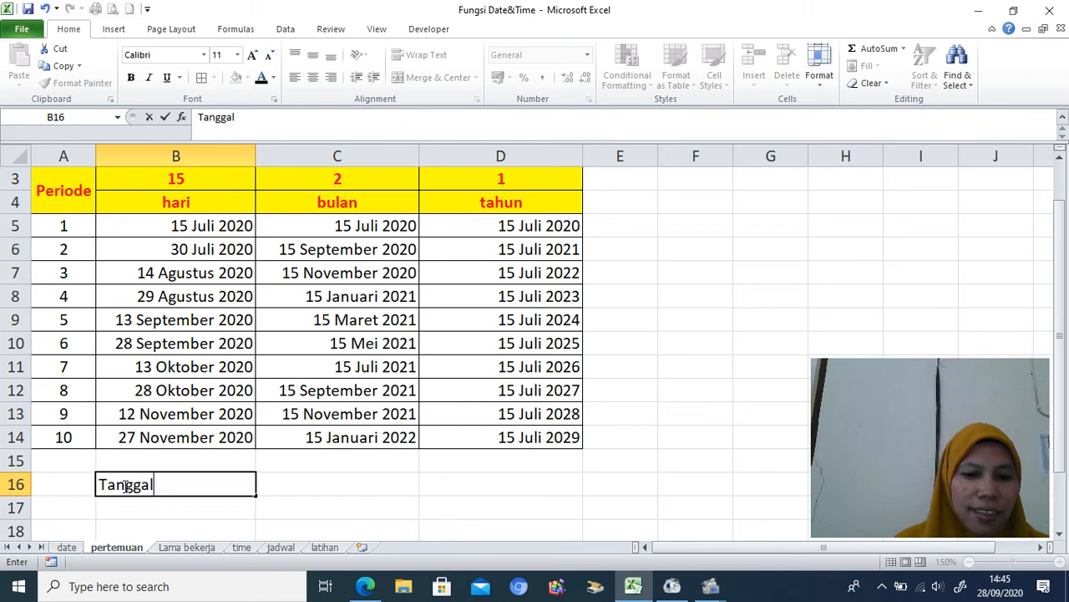
type(" meningga")
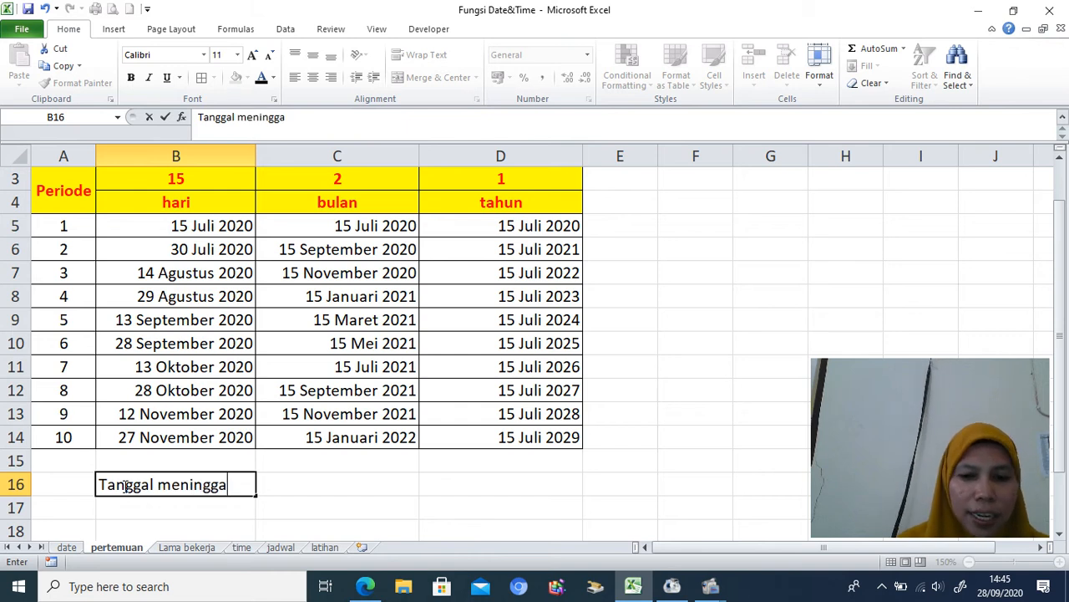
type("l")
key("Return")
type("pe")
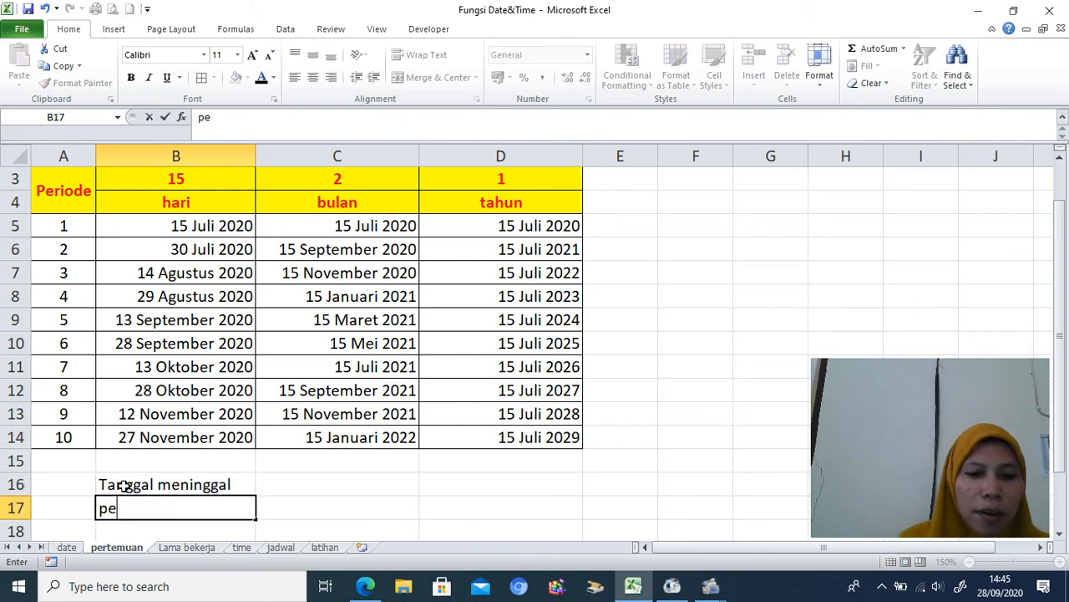
type("ringatan ")
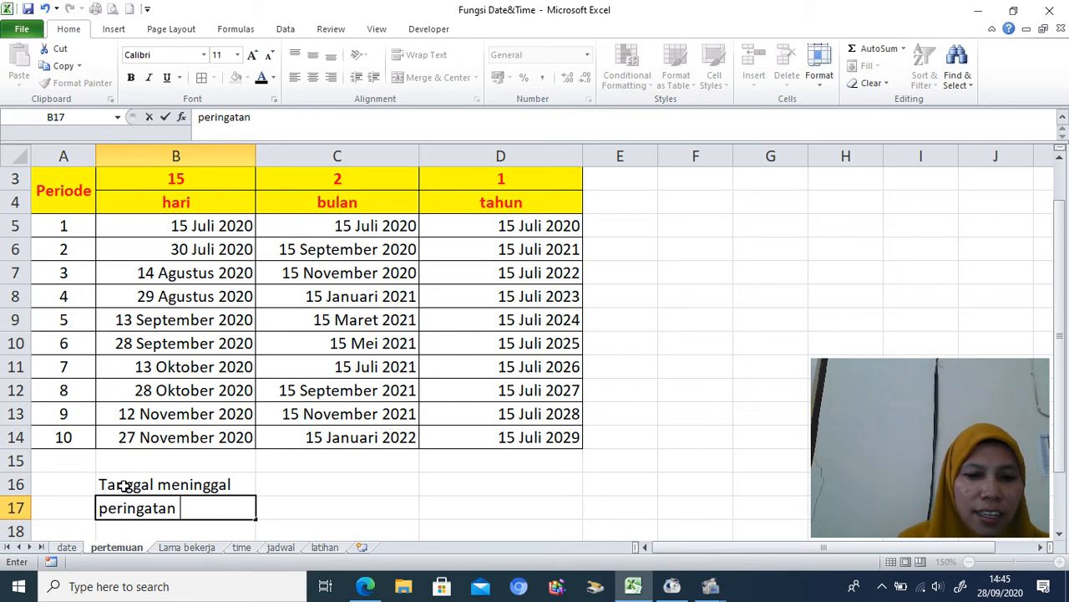
type("3 hari")
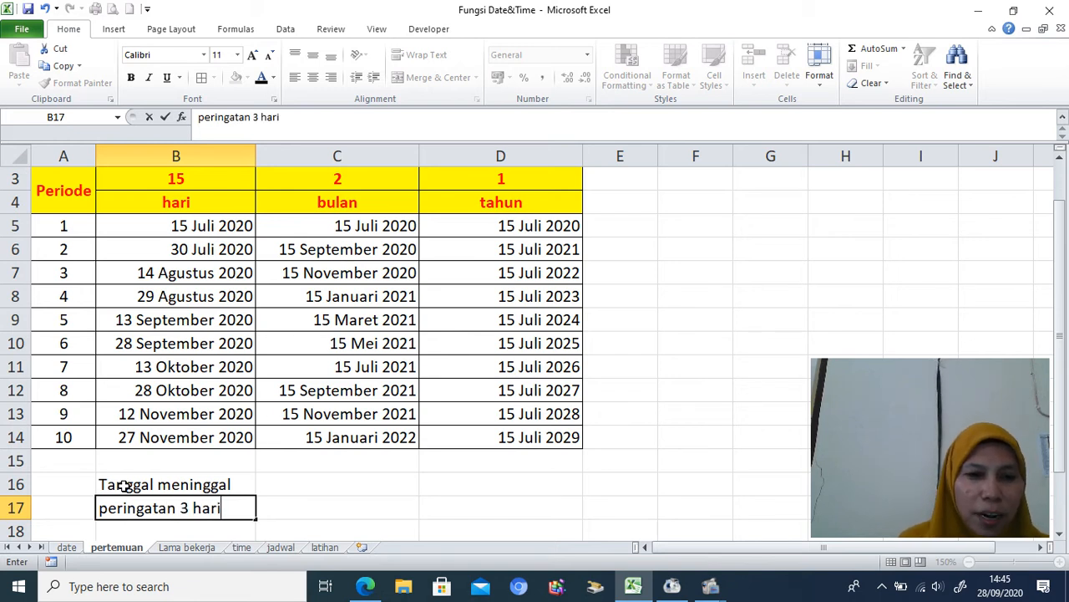
key("Return")
Step: Add the labels peringatan 7 hari in B18 and peringatan 40 hari in B19
type("peringatan ")
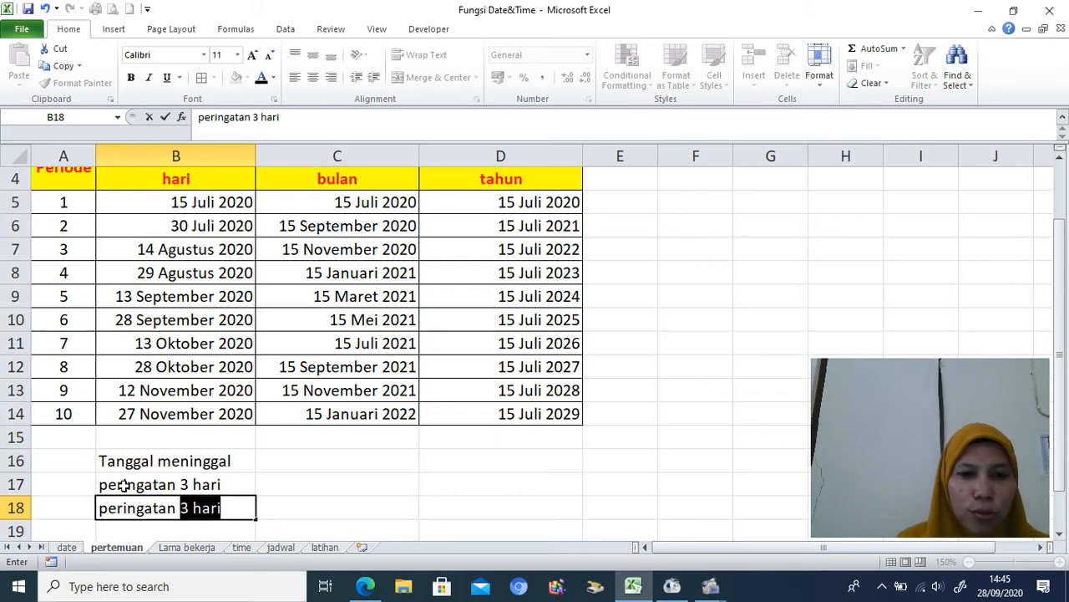
type("7 hari")
key("Return")
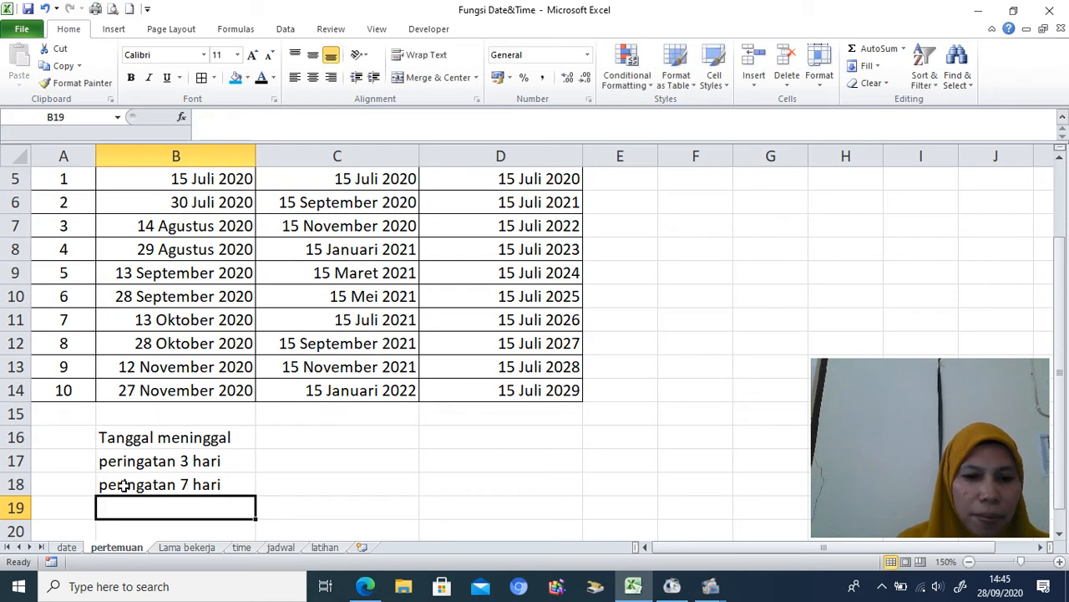
type("peringatan")
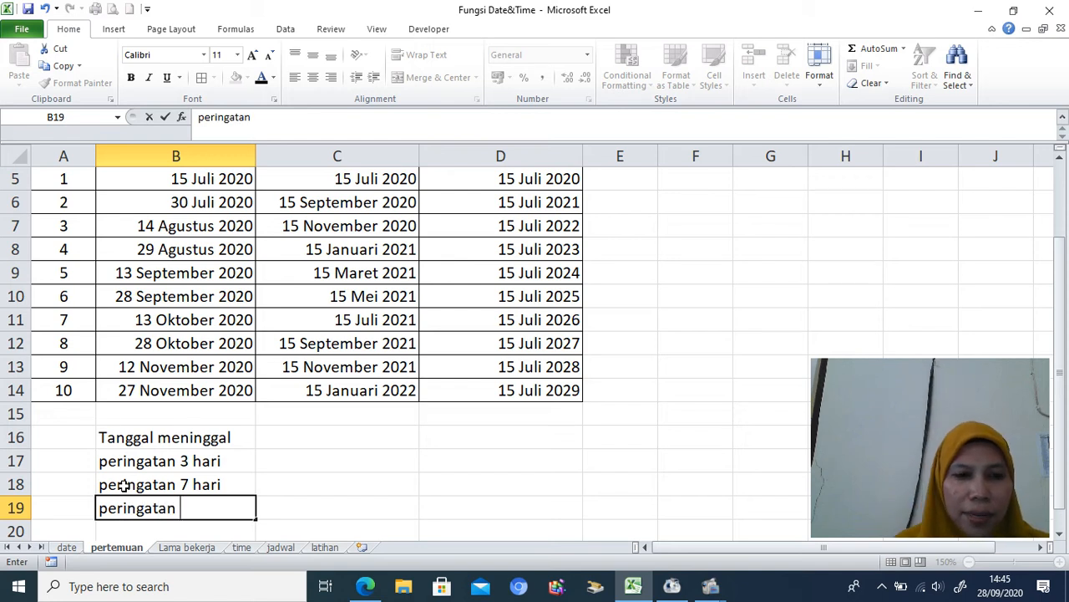
type("4")
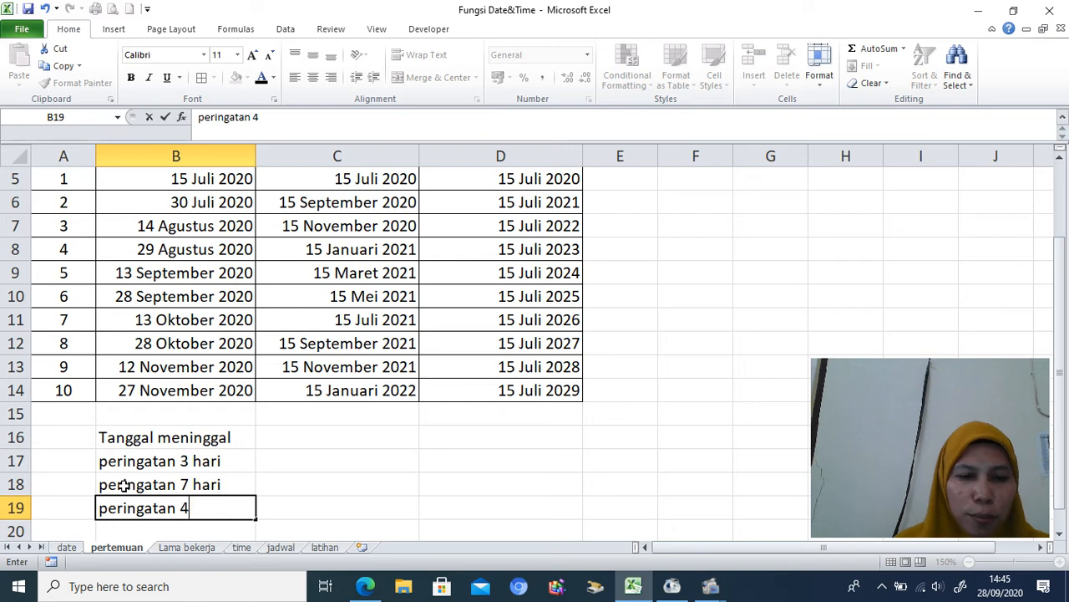
type("0 hari")
key("Return")
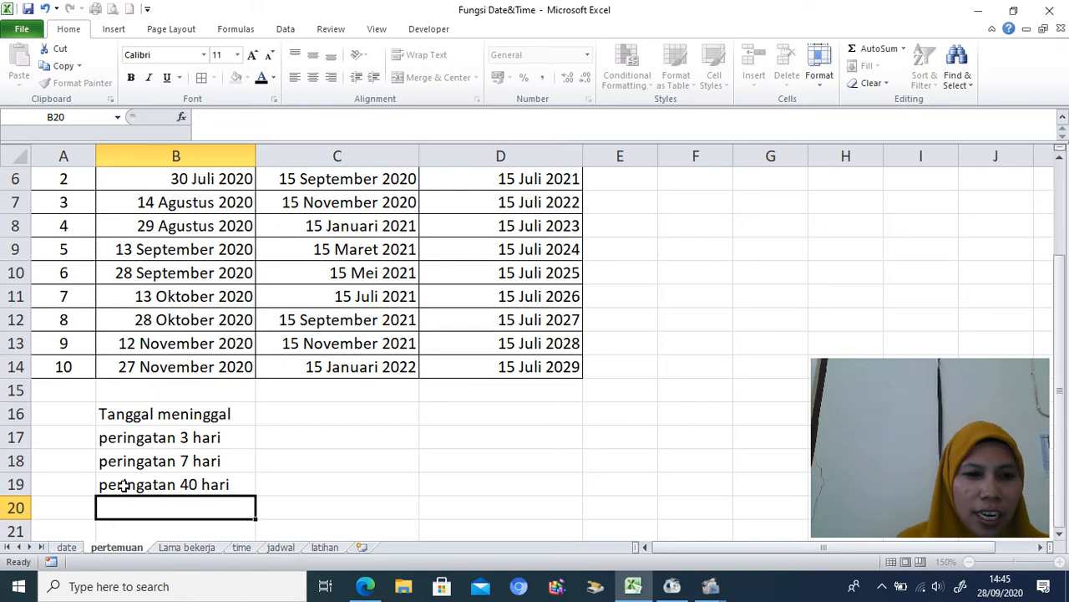
Step: Add the labels peringatan 100 hari in B20 and peringatan 1 tahun in B21
type("peringatan 100")
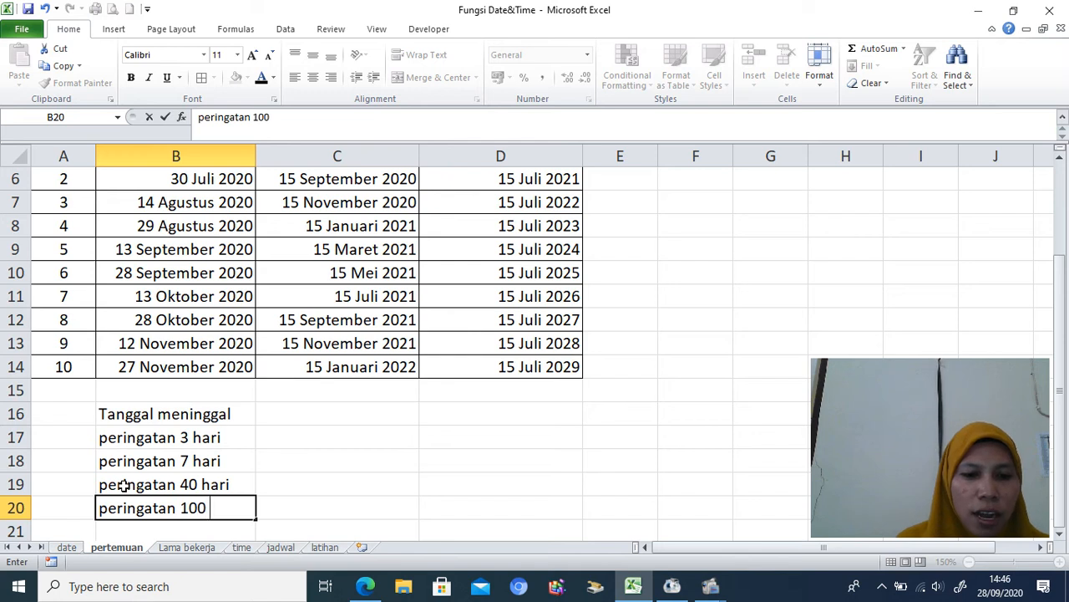
type(" hari")
key("Return")
type("pe")
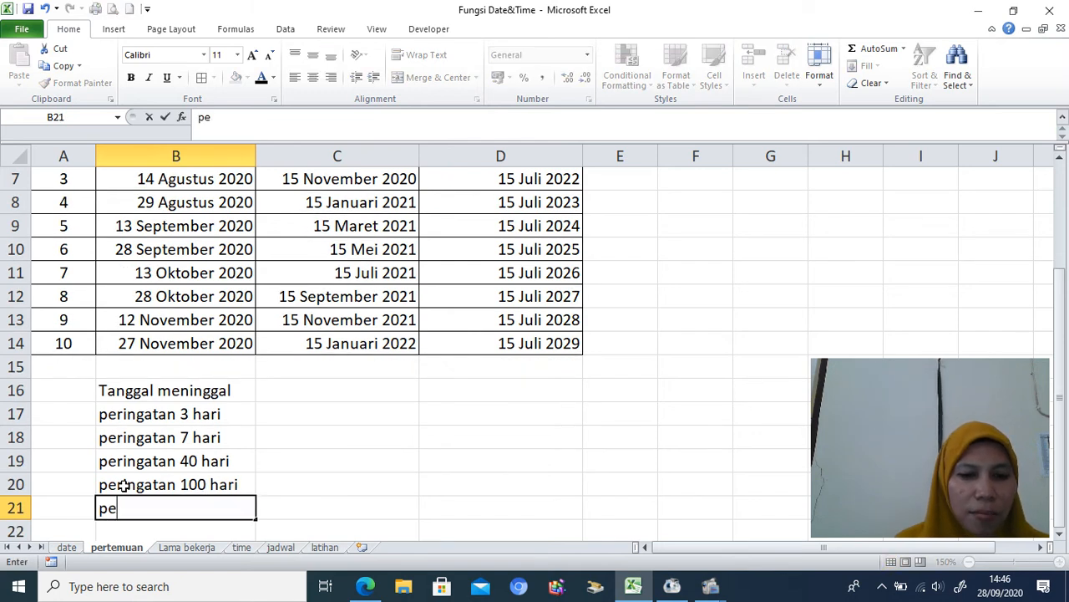
type("ringatan 1")
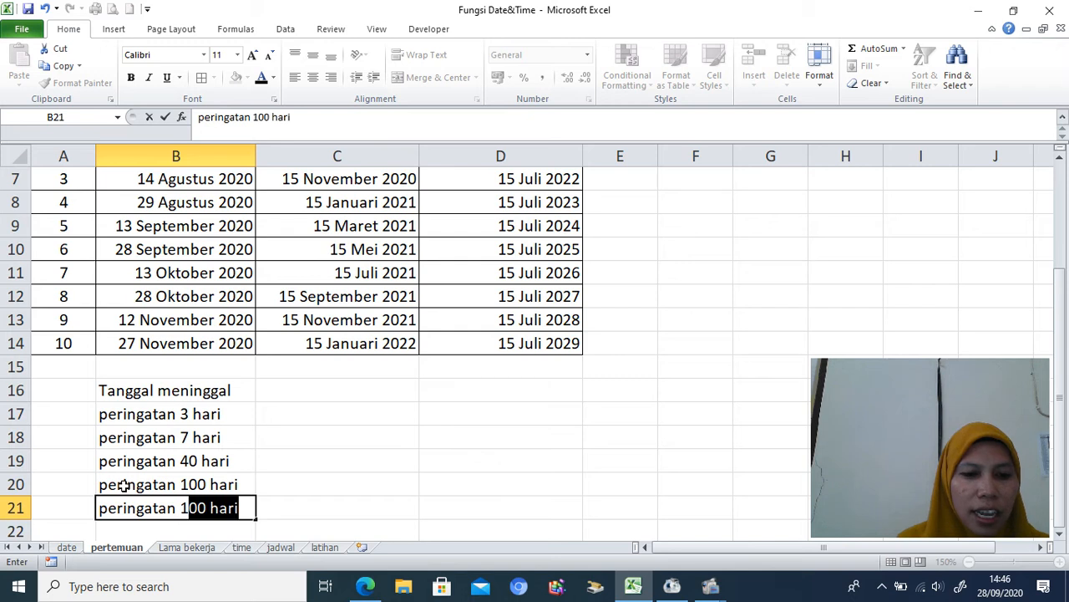
type(" tahun")
key("Return")
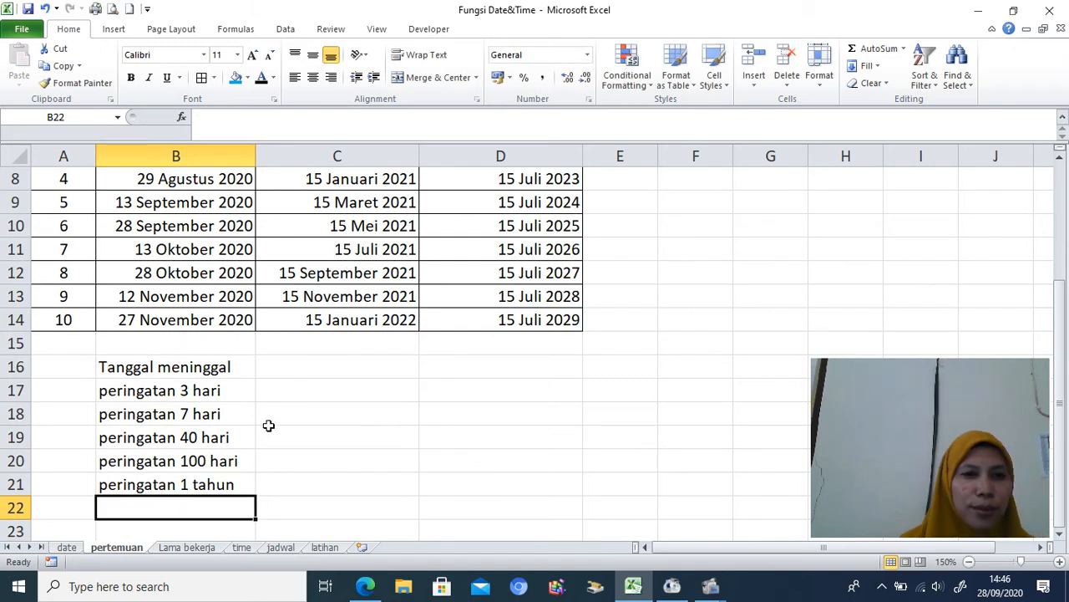
Step: Enter the death date 27/9/2020 in C16 beside the Tanggal meninggal label
left_click(290, 374)
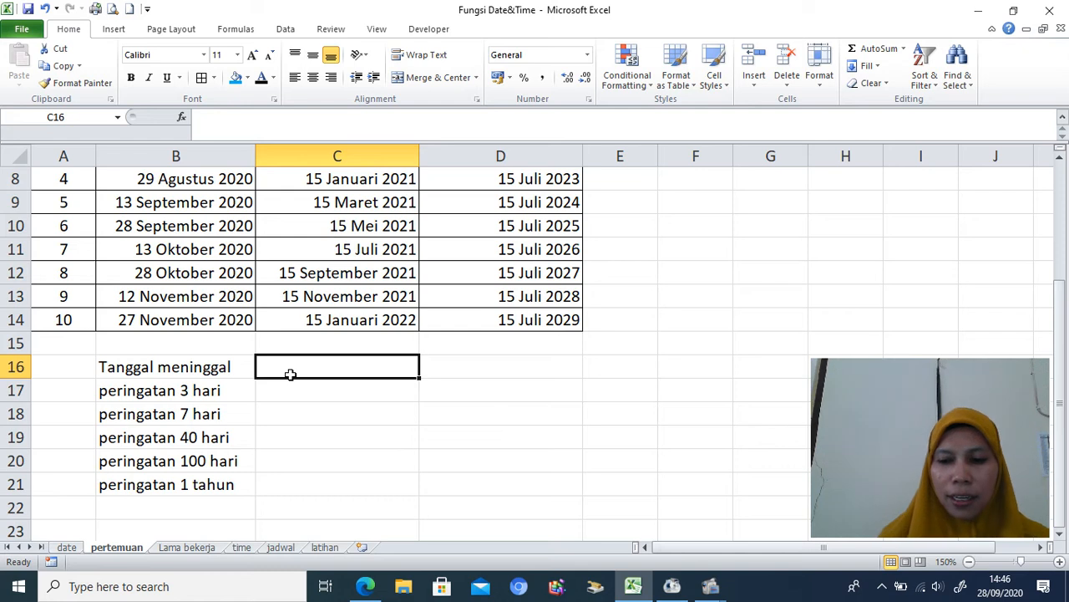
type("27/")
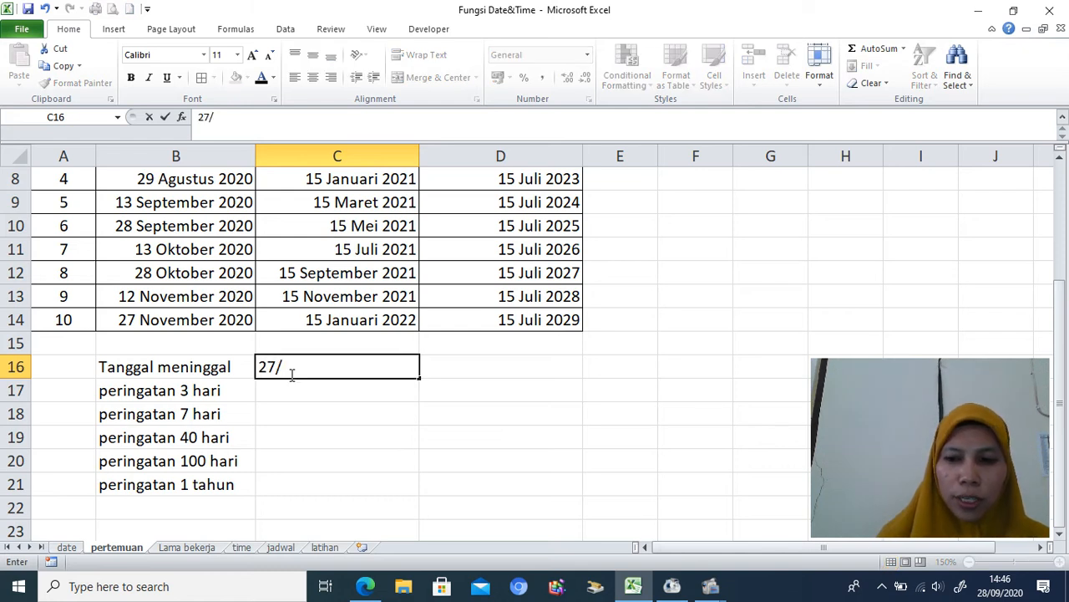
type("9/2")
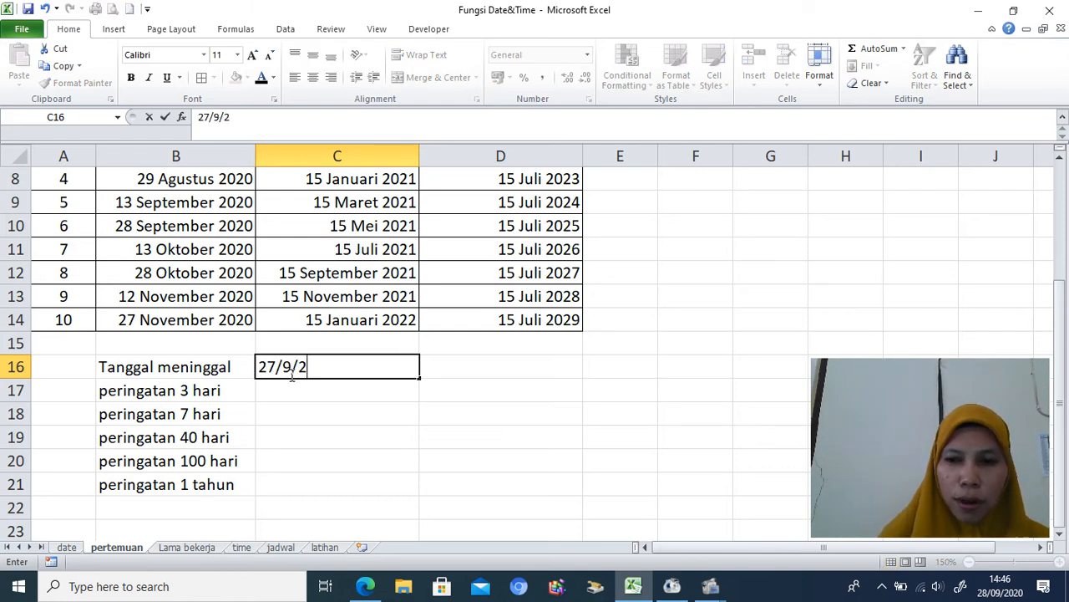
type("020")
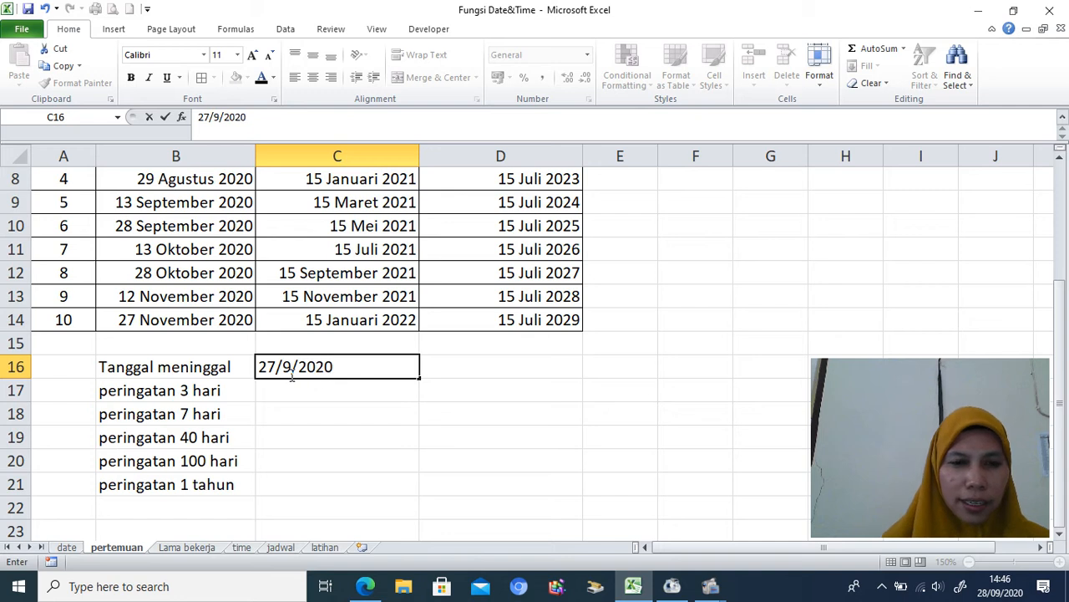
left_click(334, 405)
left_click(336, 365)
left_click(335, 317)
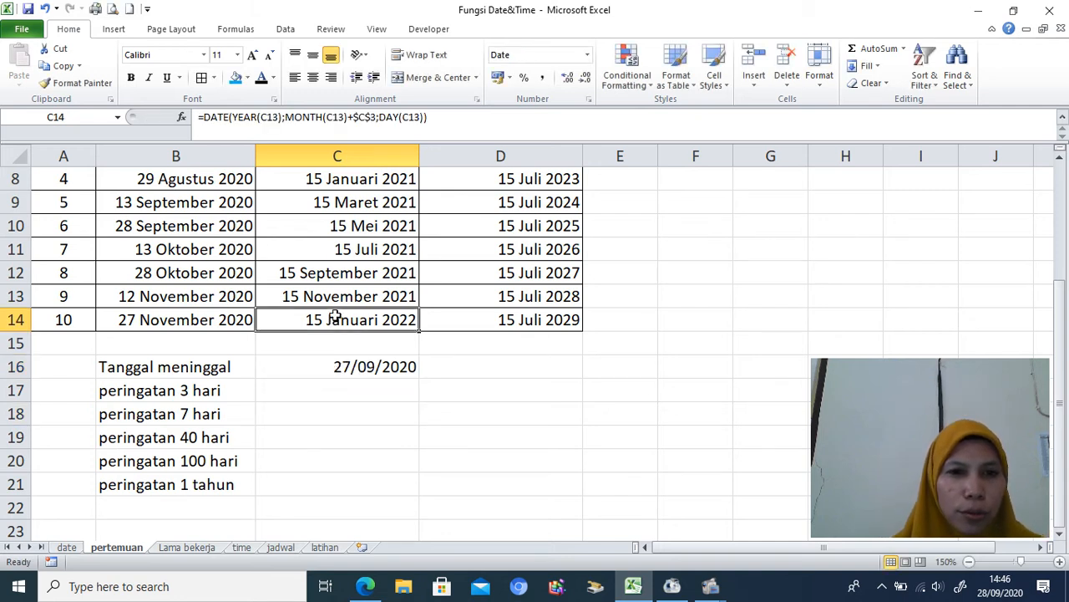
Step: Change the locale of the date format in C16 to Indonesian
left_click(375, 366)
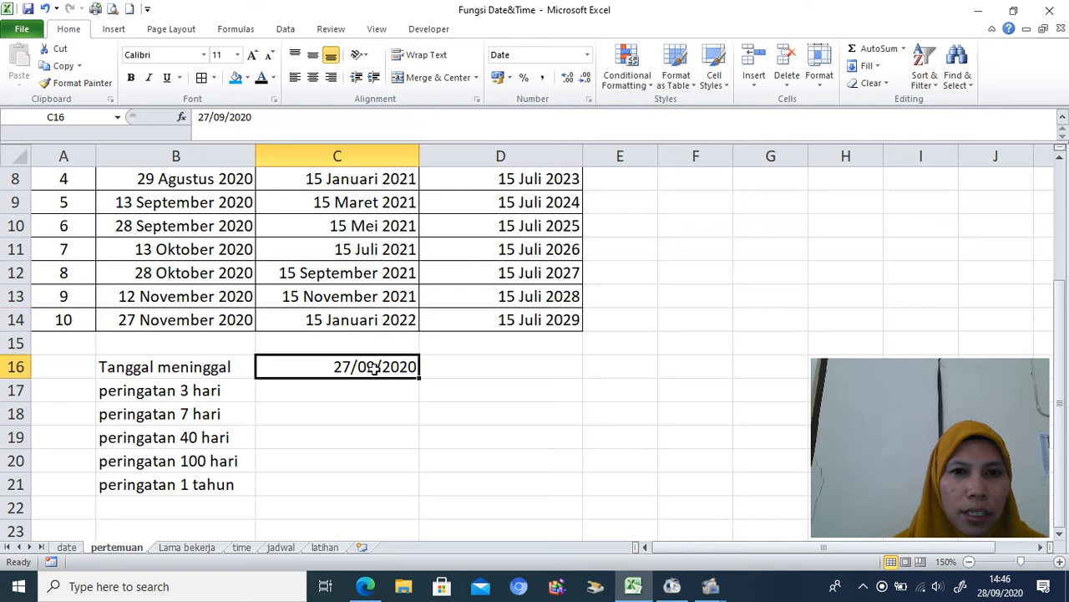
left_click(589, 98)
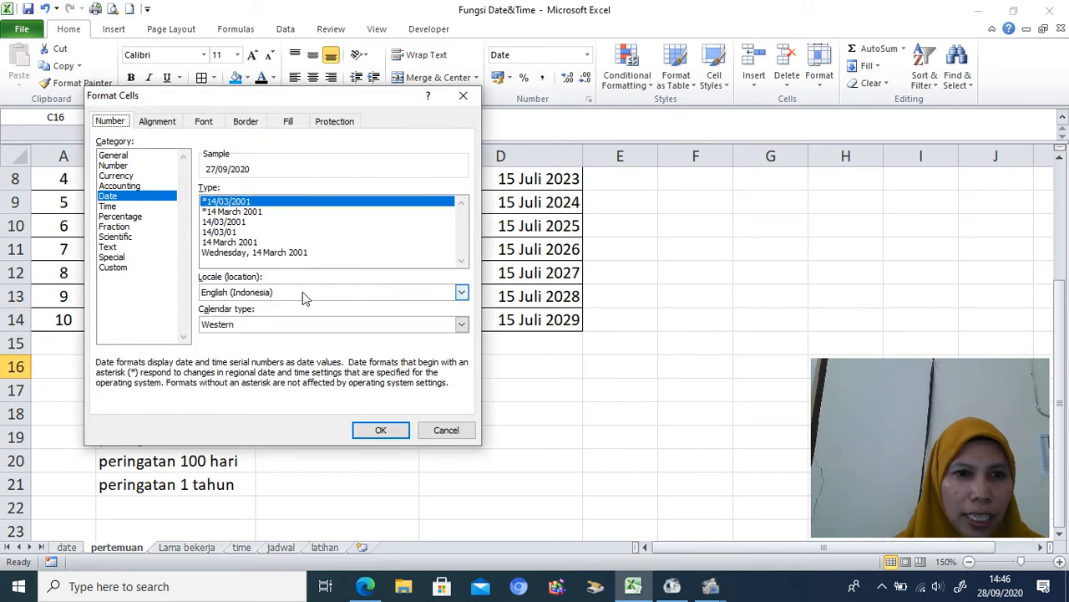
left_click(462, 291)
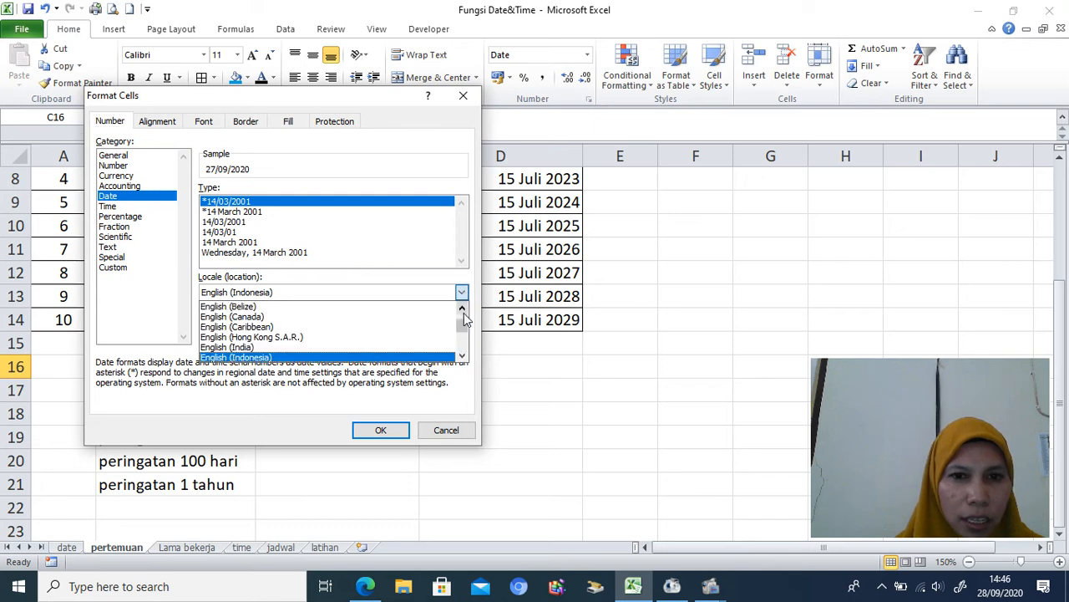
left_click_drag(464, 322, 463, 332)
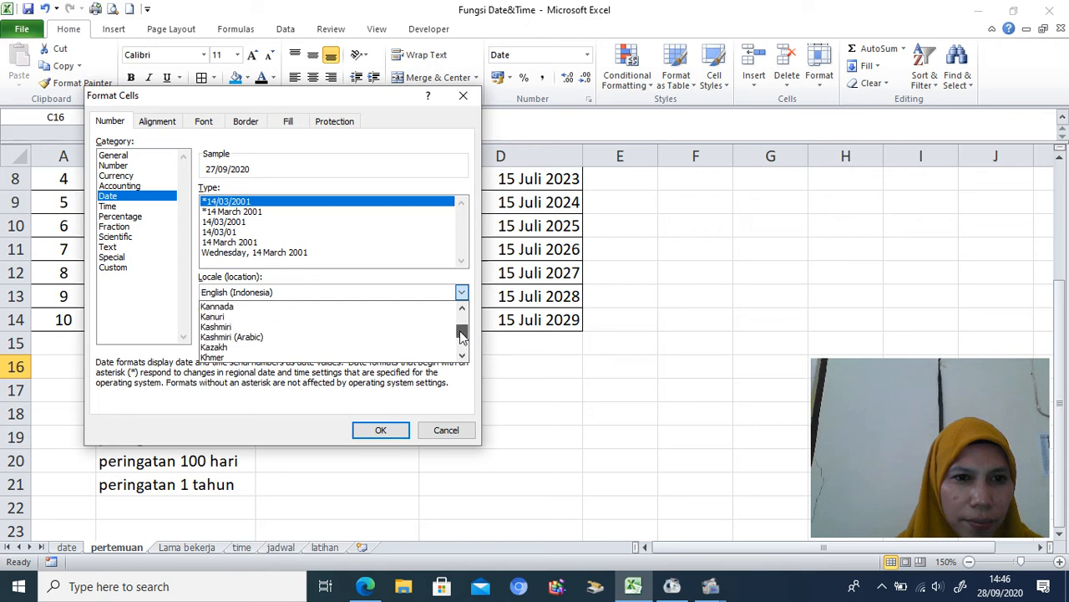
left_click(463, 310)
left_click(463, 310)
left_click(463, 310)
left_click(463, 310)
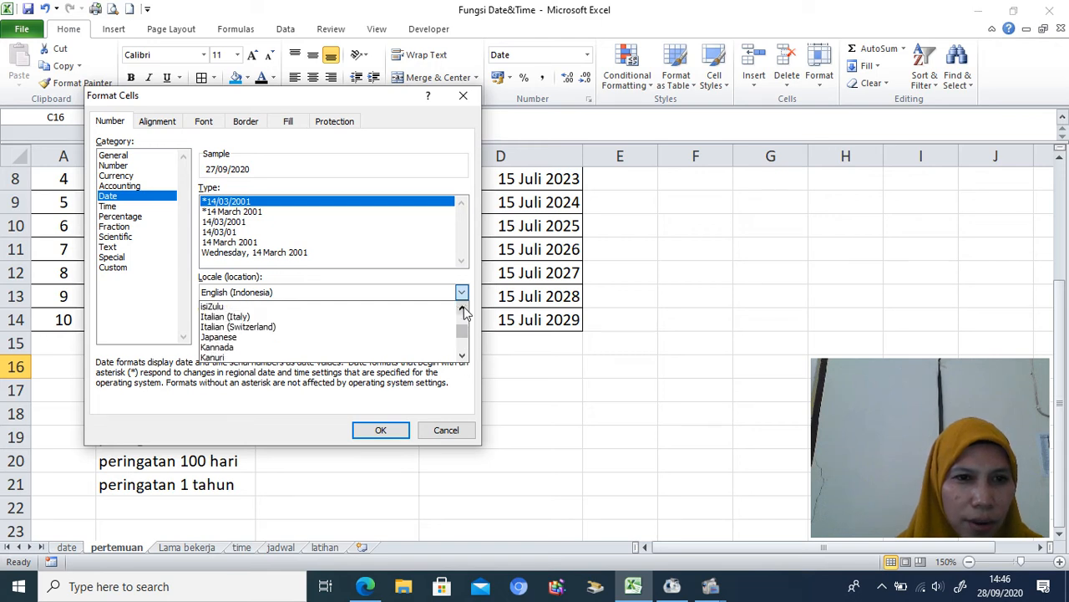
left_click(463, 310)
left_click(463, 310)
left_click(463, 310)
left_click(463, 310)
left_click(463, 310)
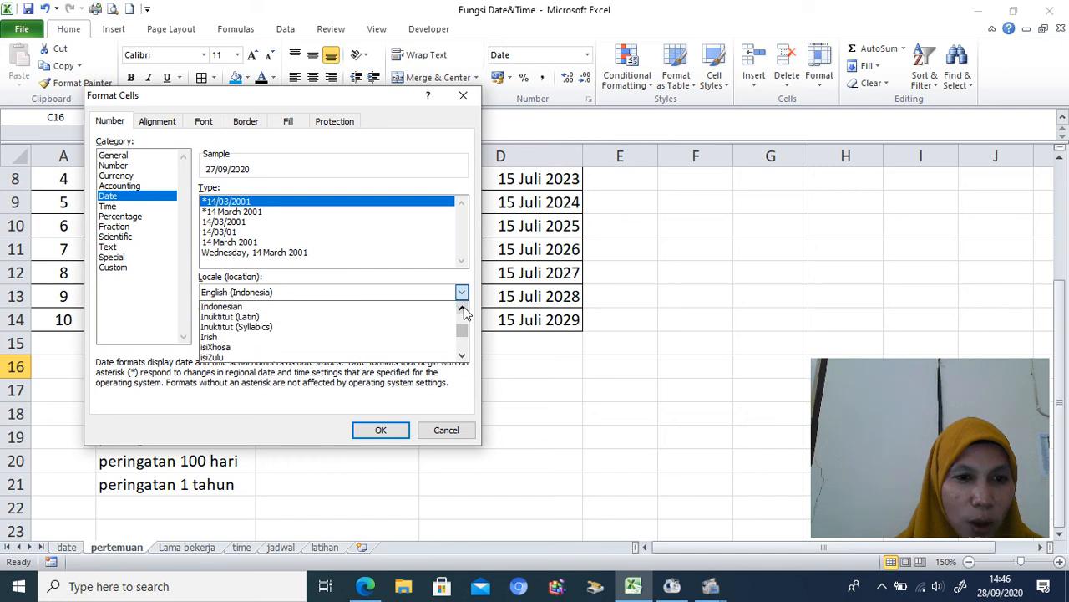
left_click(409, 306)
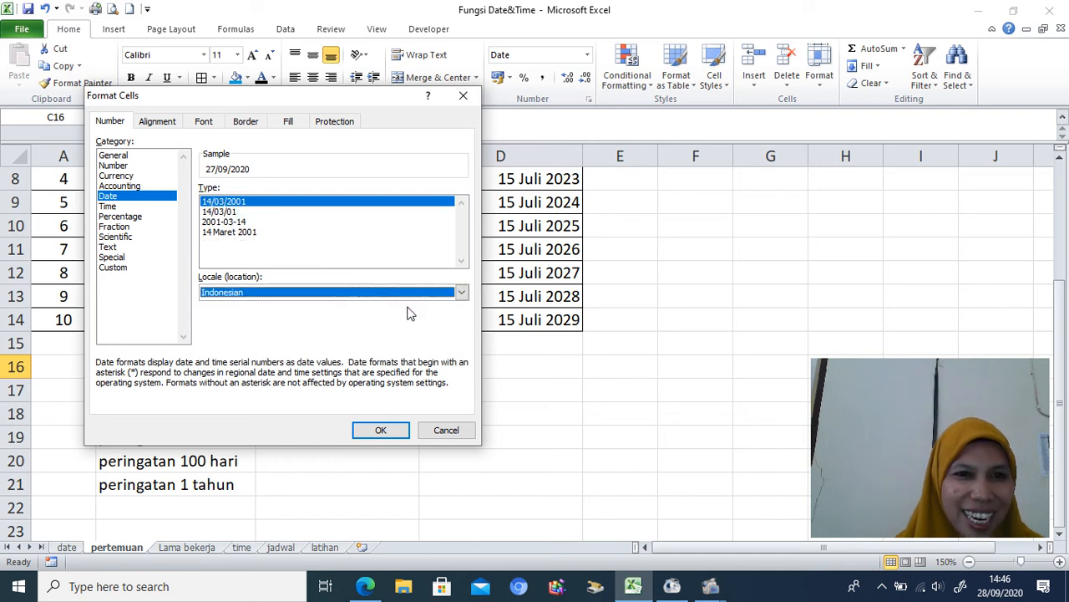
left_click(388, 430)
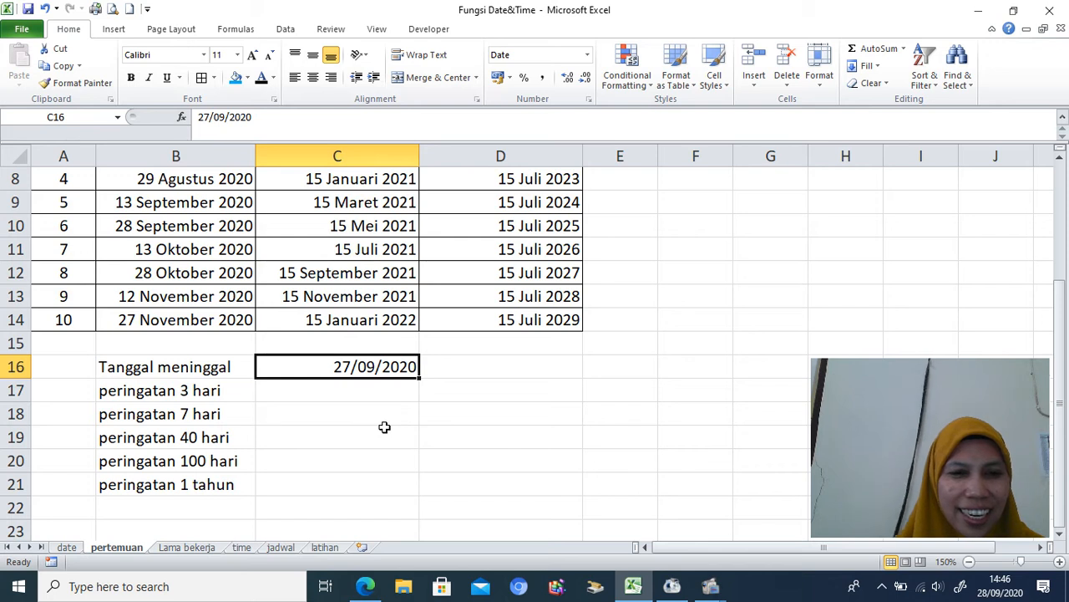
Step: Apply the long date type 14 Maret 2001 to the death date in C16
left_click(589, 101)
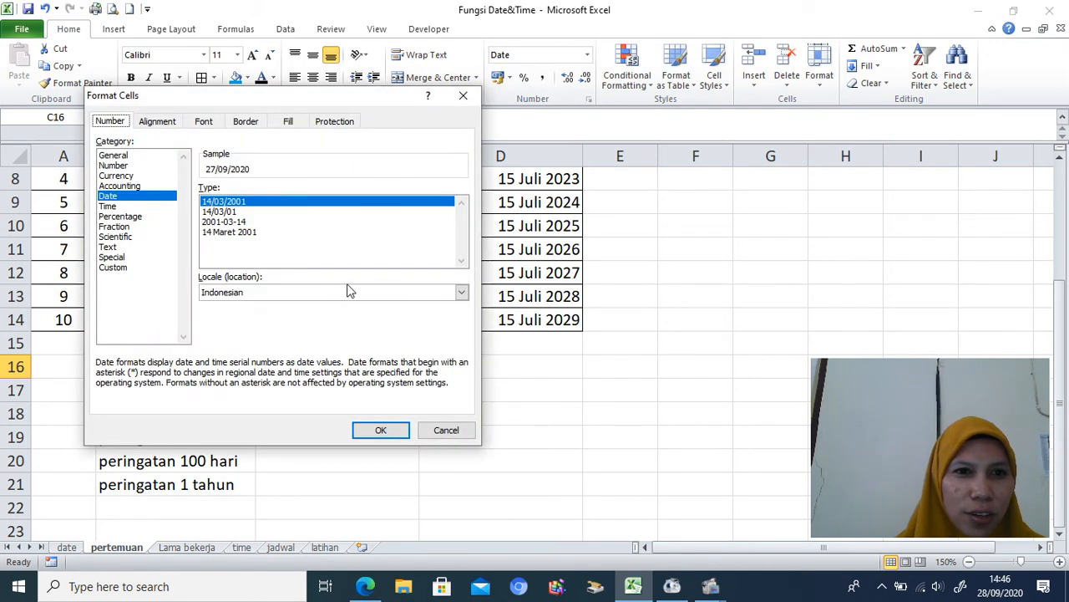
left_click(244, 232)
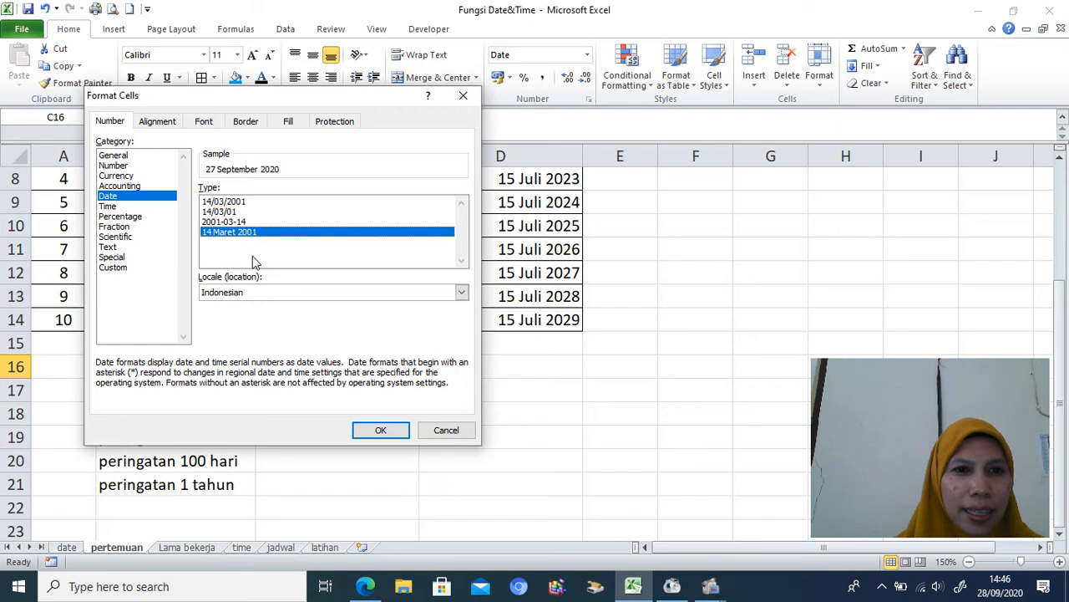
left_click(380, 430)
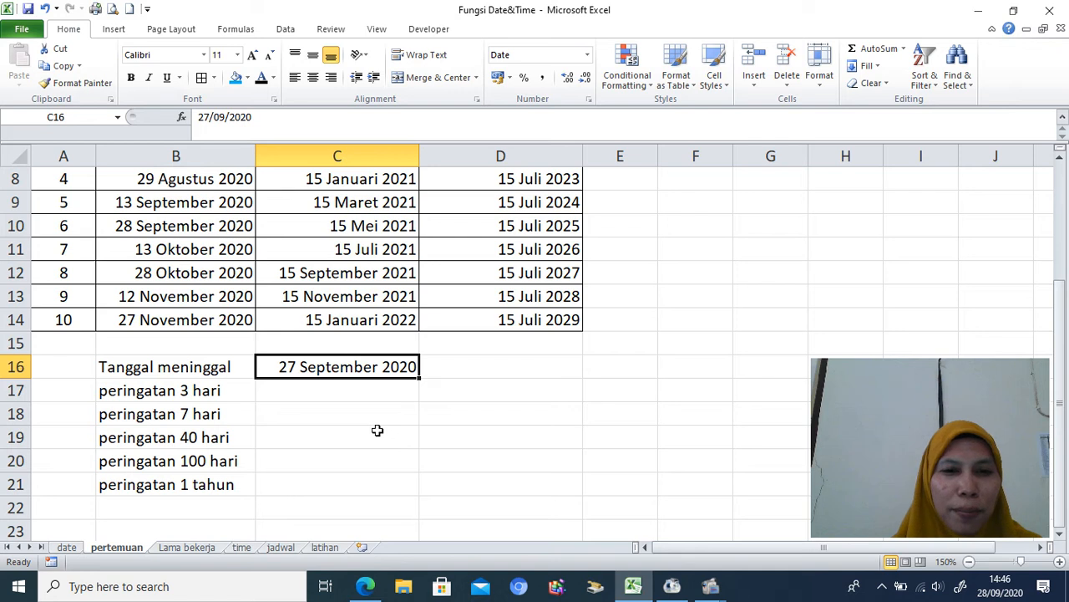
Step: Enter =DATE(YEAR(C16);MONTH(C16);DAY(C16)+3) in C17 for the 3-day memorial date
left_click(367, 387)
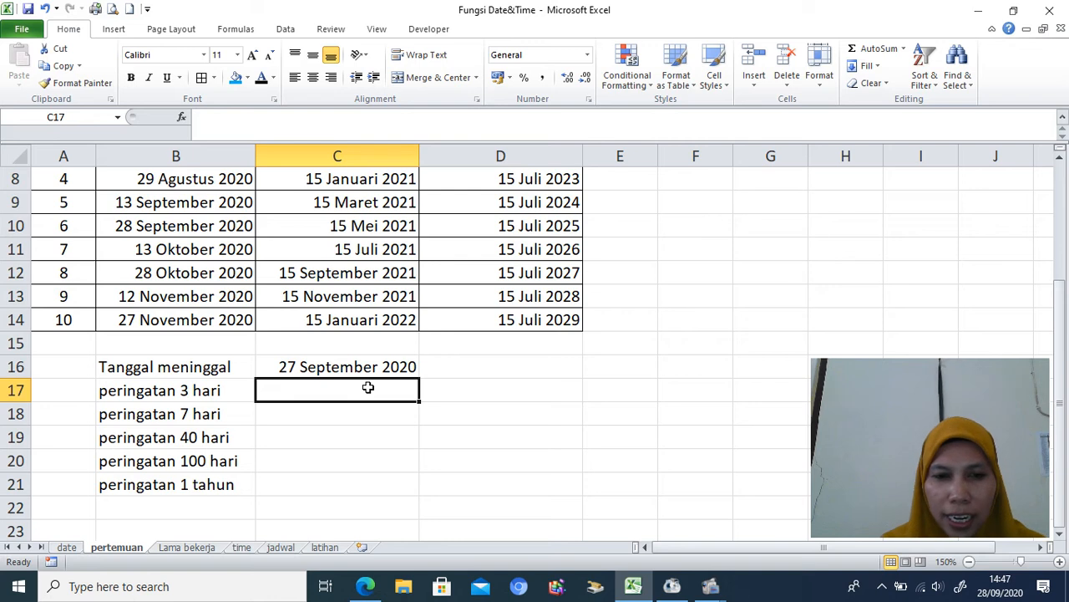
type("=da")
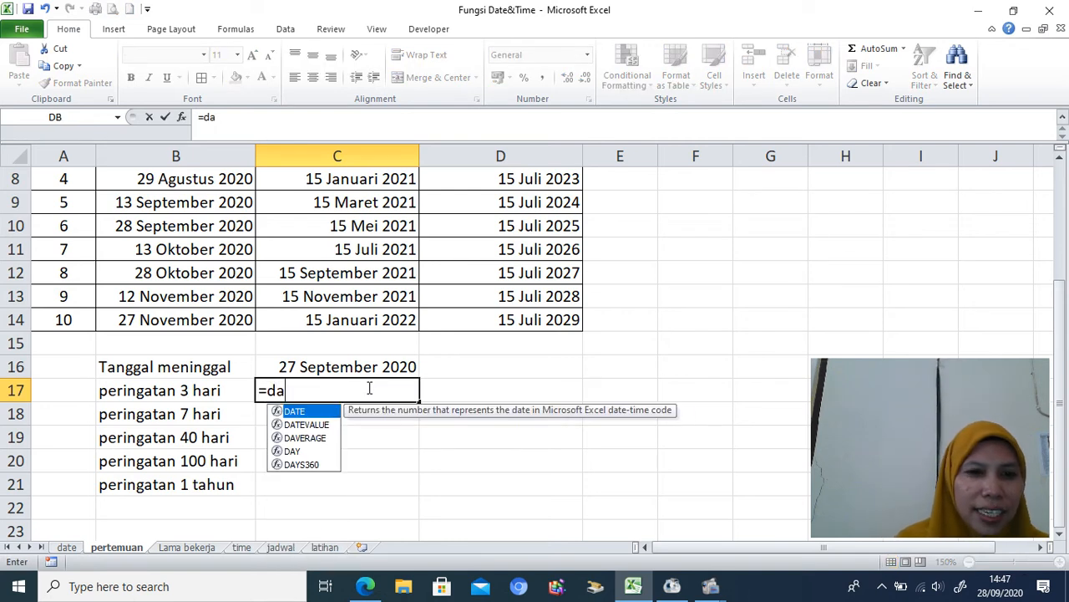
type("te(")
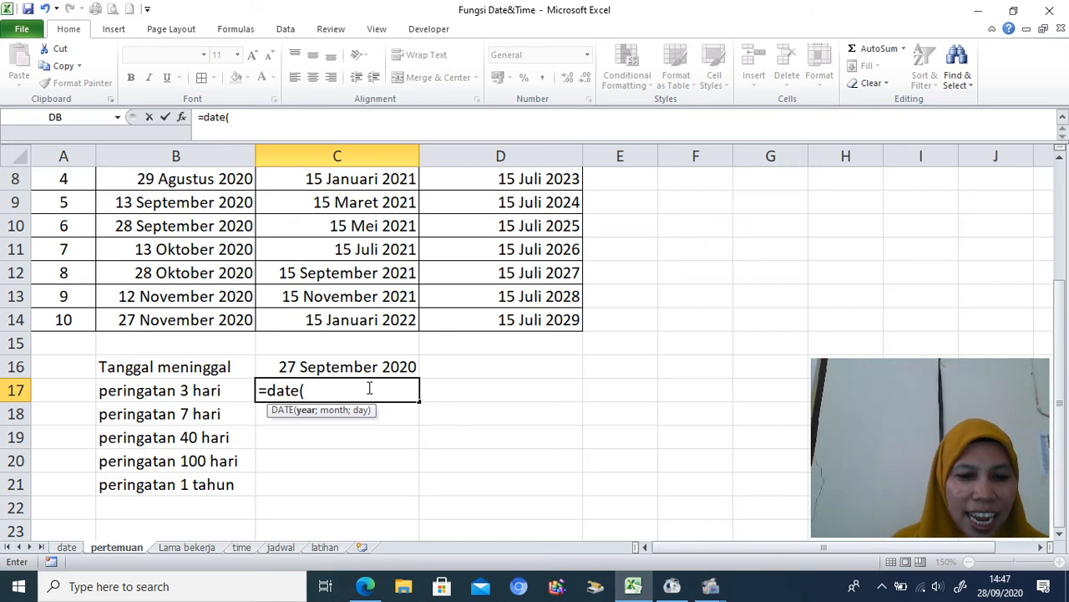
type("year(")
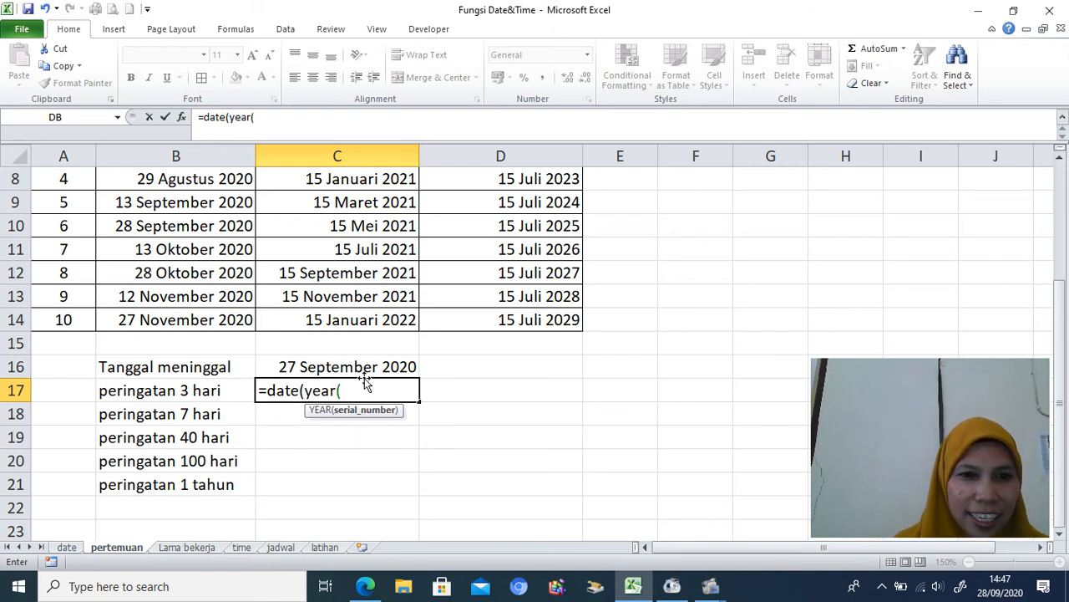
left_click(361, 361)
type(")")
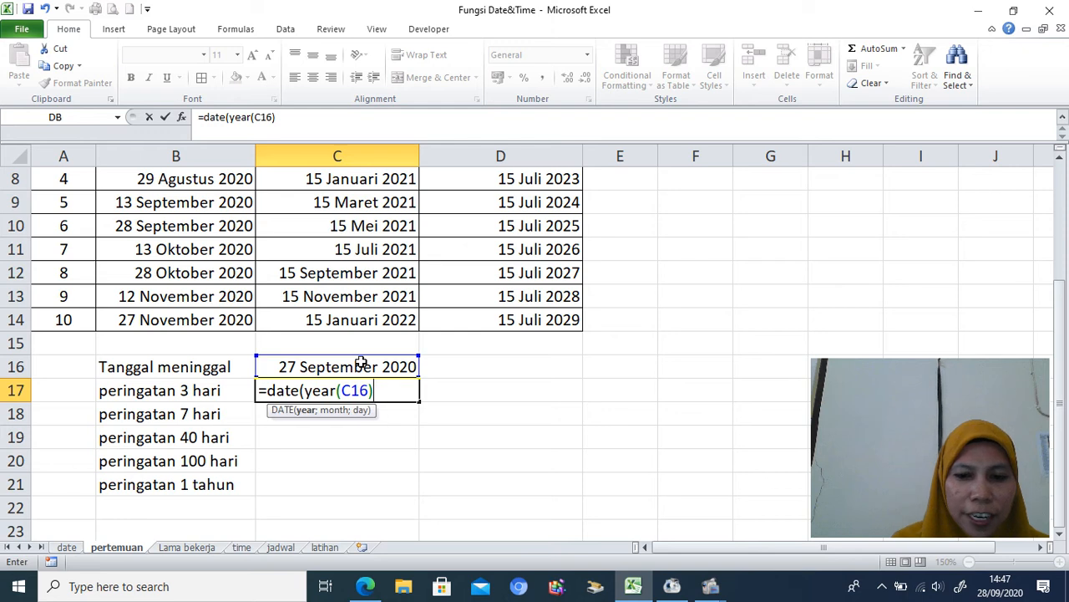
type(";month(")
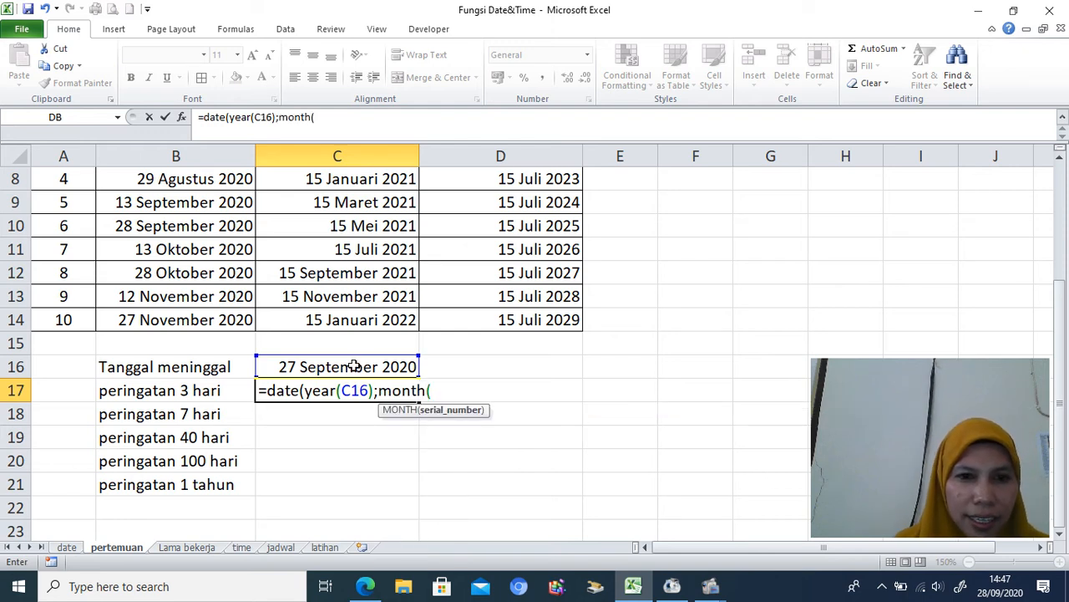
left_click(355, 365)
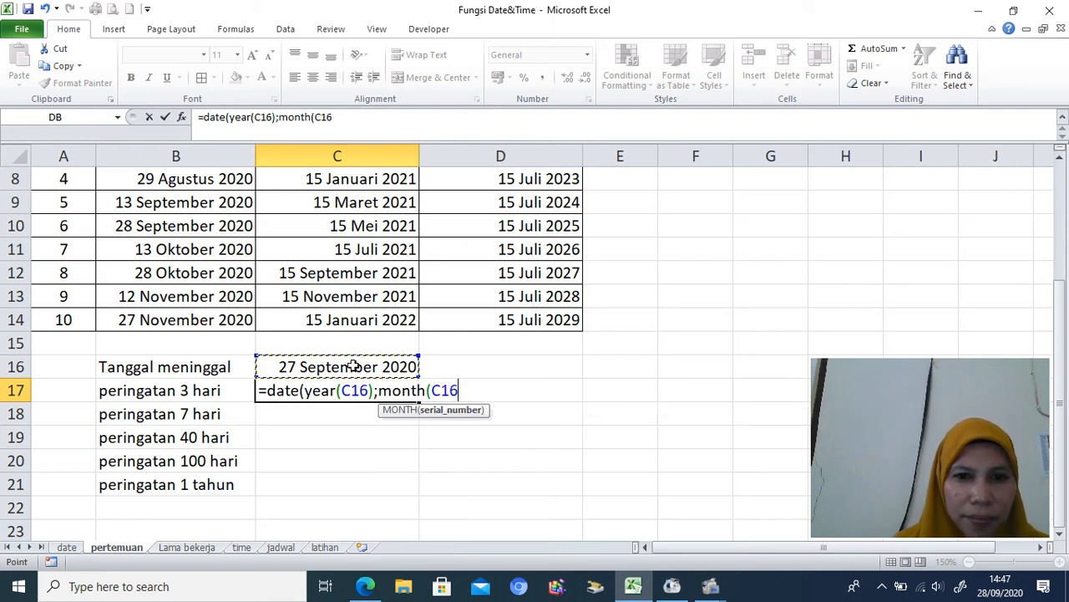
type(");")
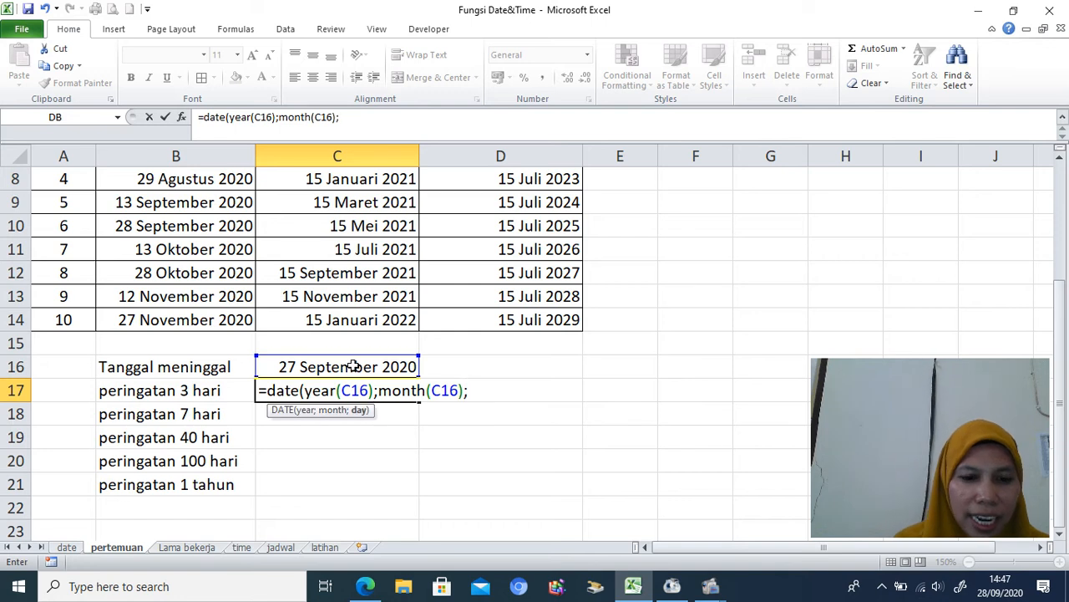
type("day(")
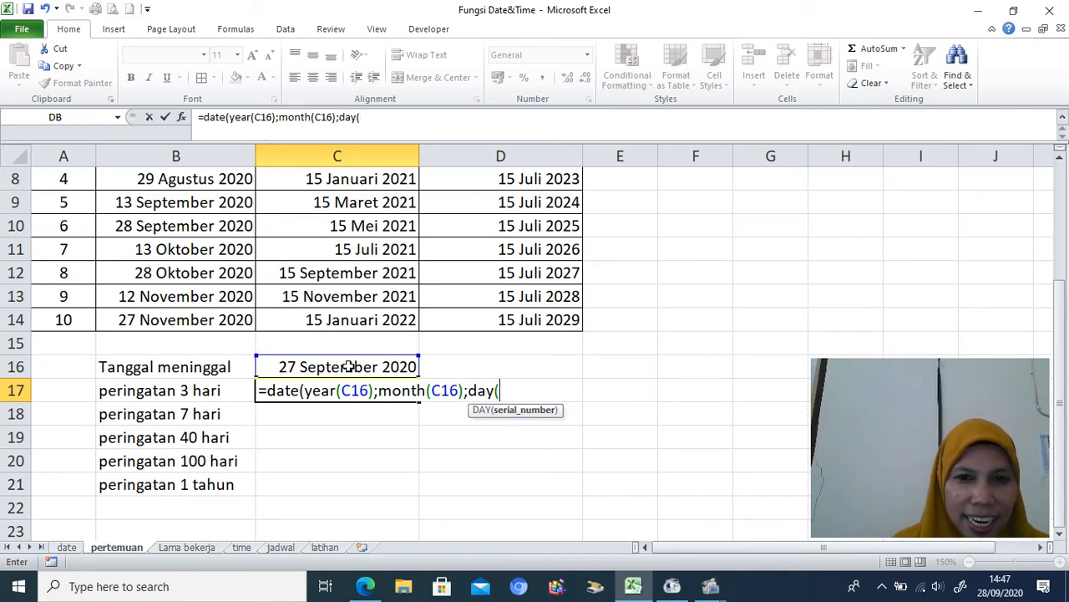
left_click(351, 366)
type(")+")
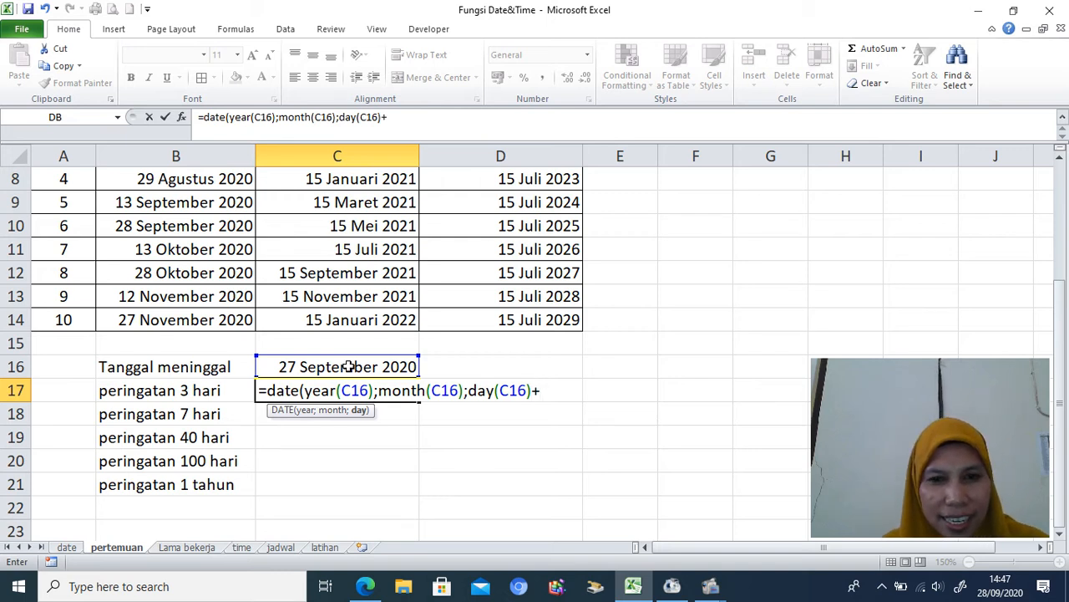
type("3)")
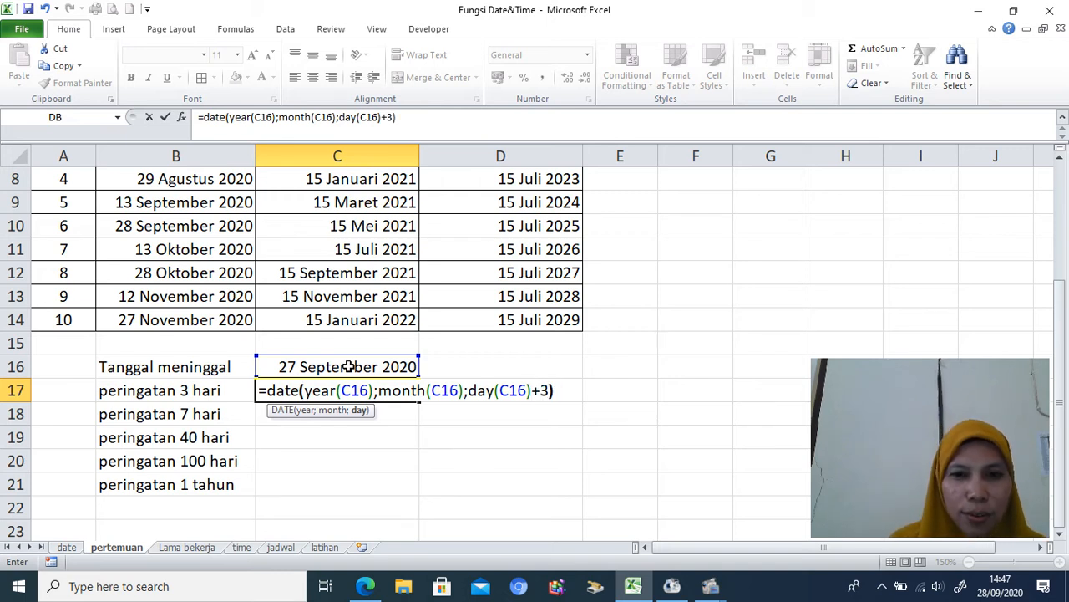
key("Return")
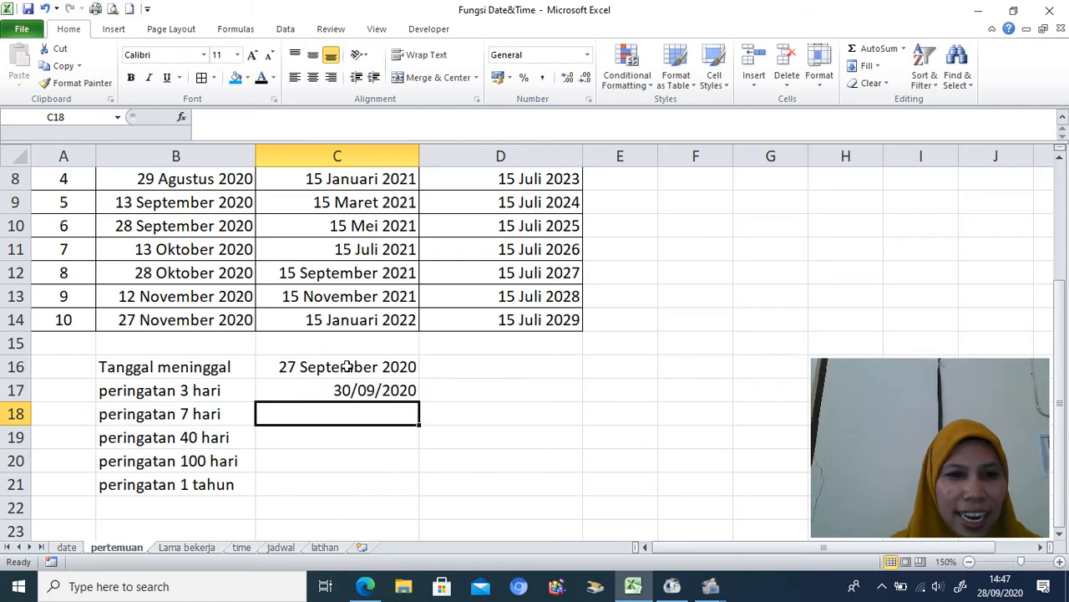
Step: Copy the date formatting of C16 onto C17 through C21 with Format Painter
left_click(348, 366)
left_click(76, 82)
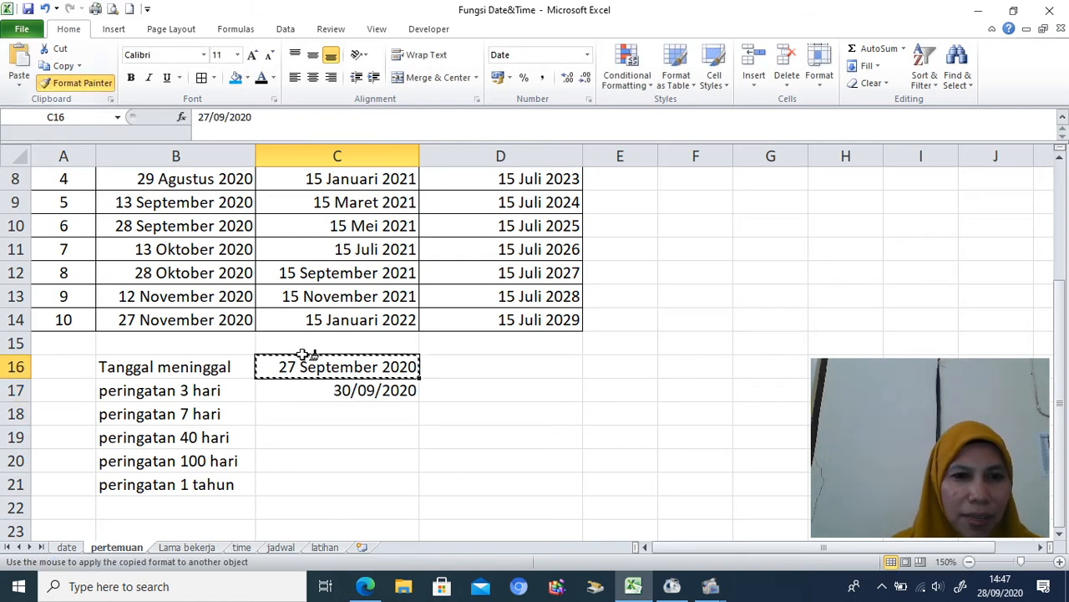
left_click_drag(346, 386, 334, 480)
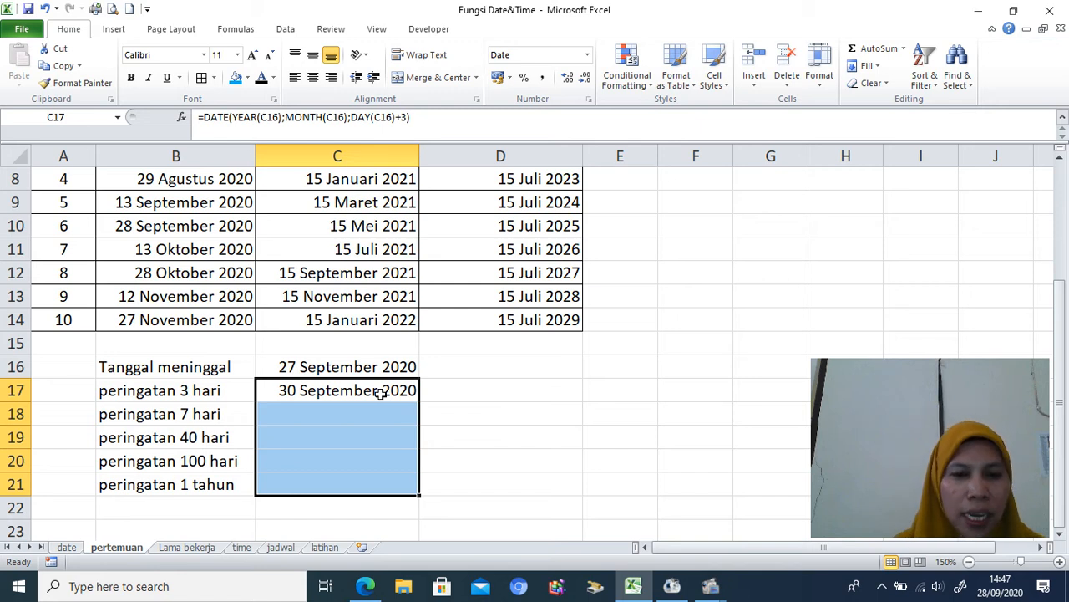
Step: Enter the day counts 3, 7, 40 and 100 in D17 through D20 beside the matching memorial rows
left_click(463, 390)
type("3")
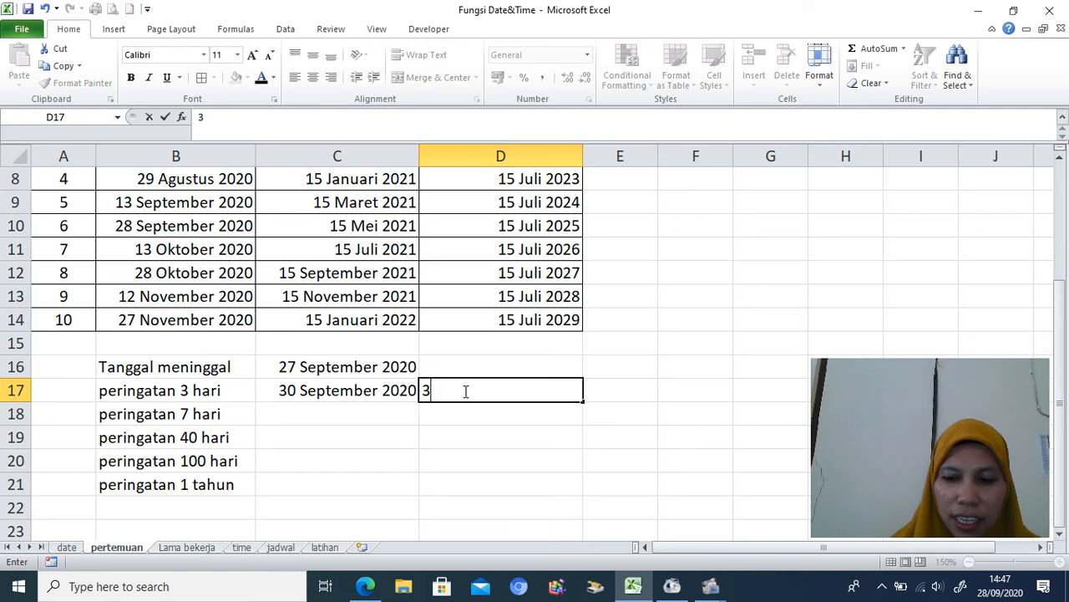
key("Return")
type("7")
key("Return")
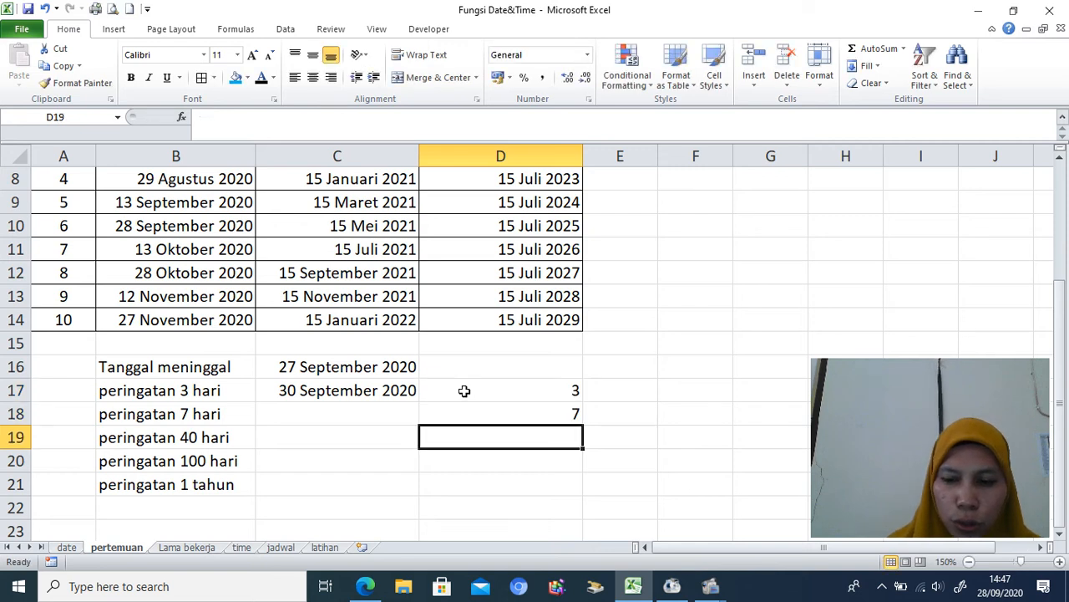
type("40")
key("Return")
type("100")
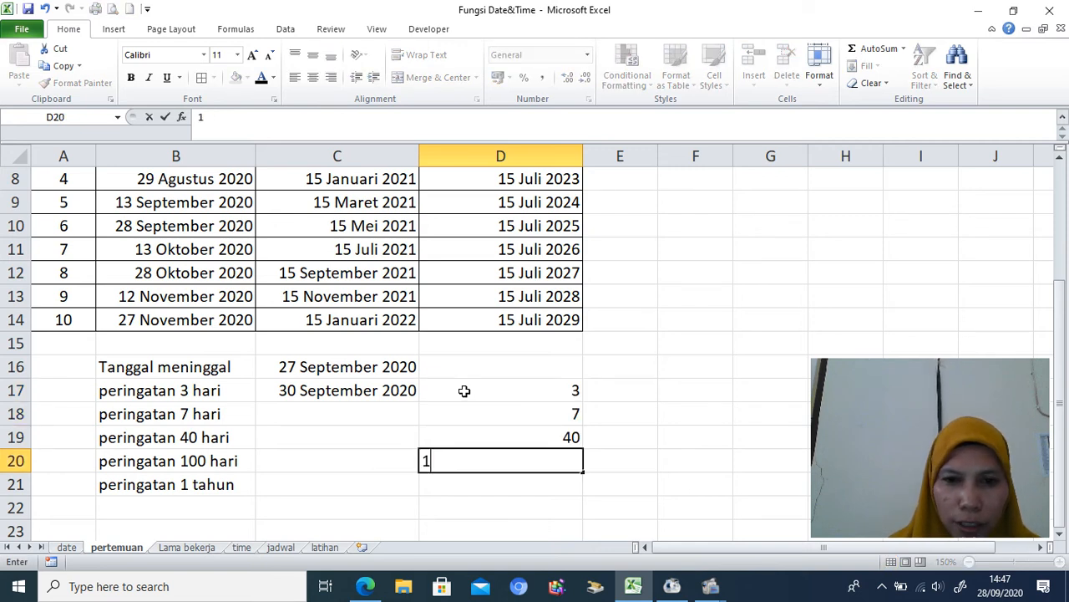
Step: Enter =DATE(YEAR(C16);MONTH(C16);DAY(C16)+D18) in C18 for the 7-day memorial date
left_click(355, 413)
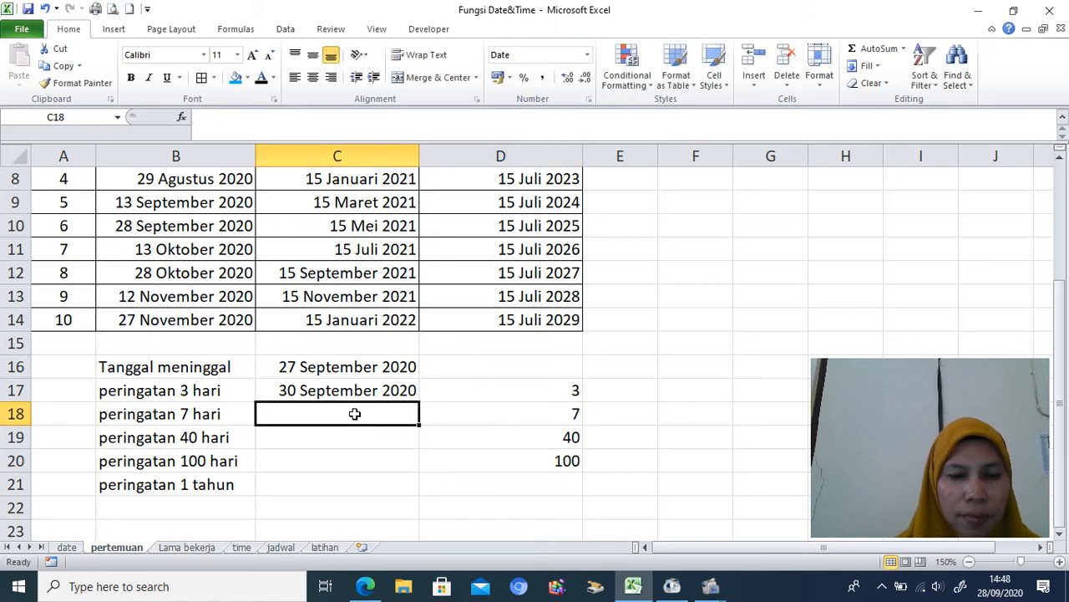
type("=")
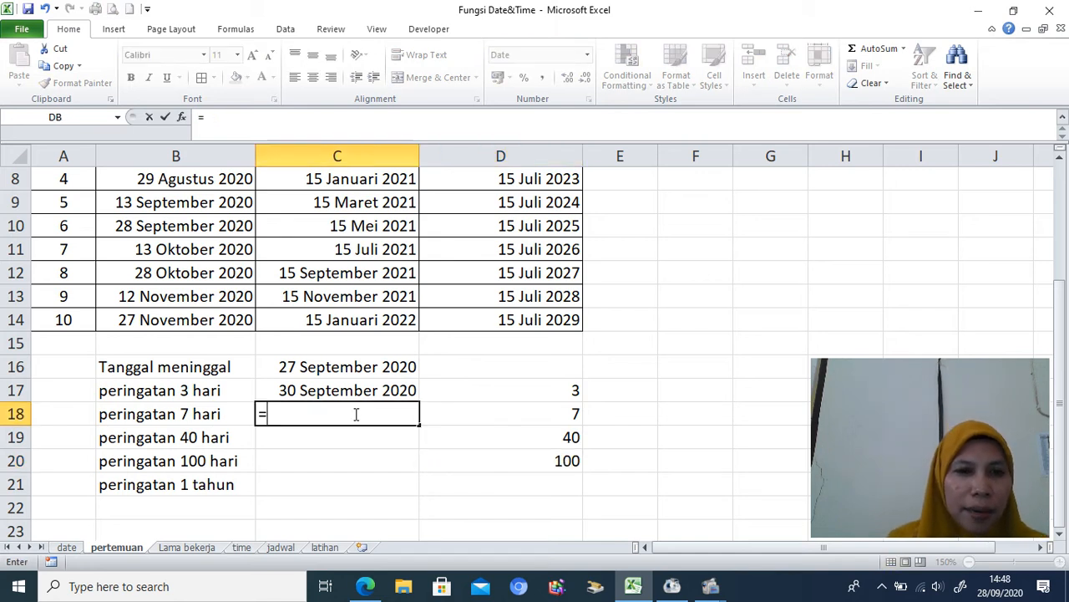
type("date(yaer")
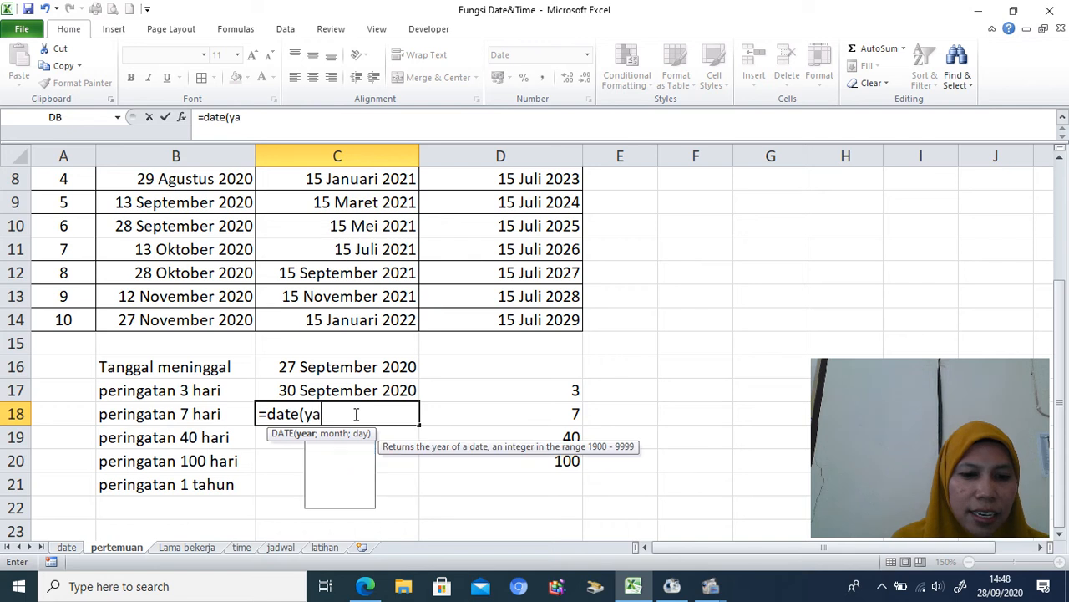
key("BackSpace")
key("BackSpace")
key("BackSpace")
type("er")
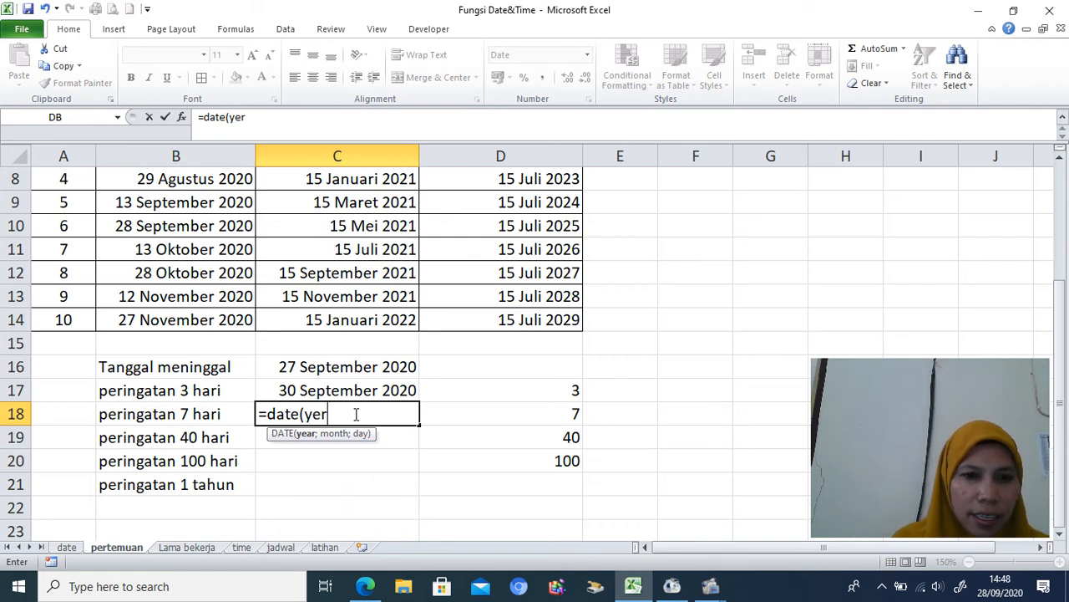
key("BackSpace")
type("ar(")
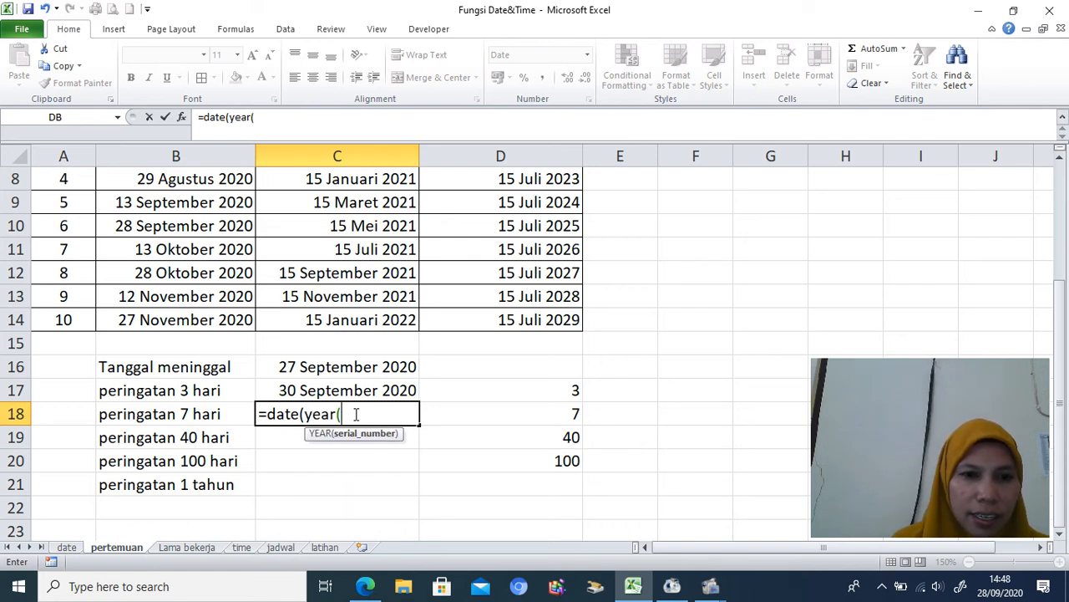
left_click(343, 365)
type(");mont")
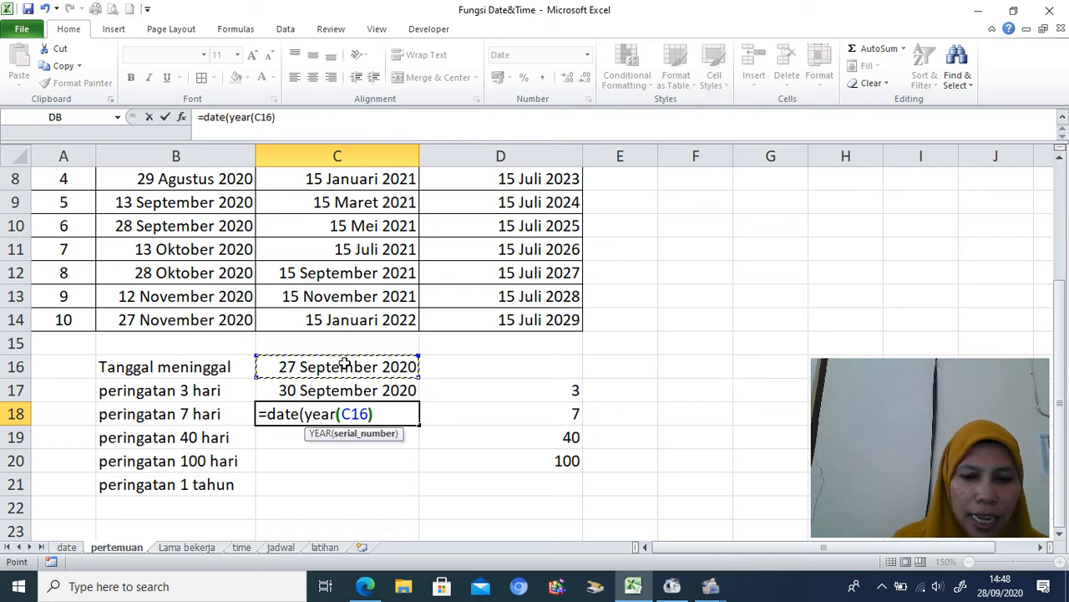
type("h(")
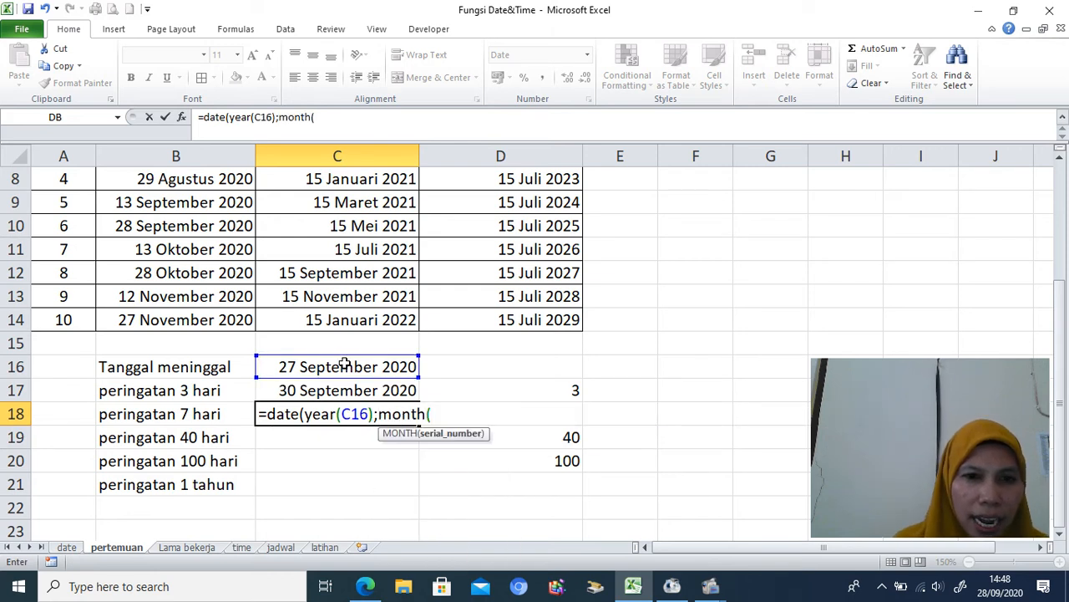
left_click(343, 365)
type(");")
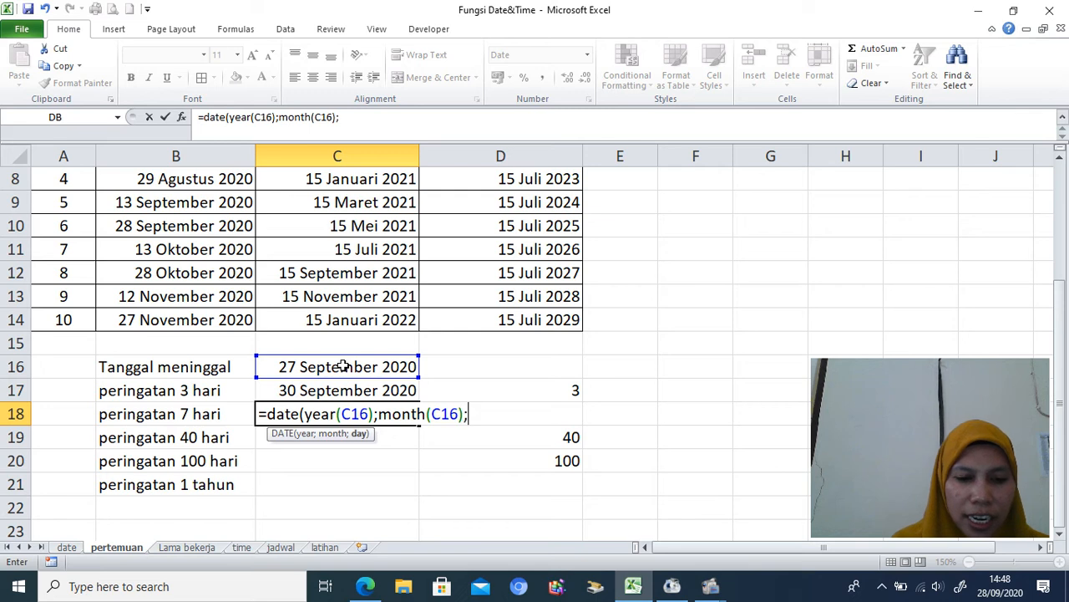
type("day(")
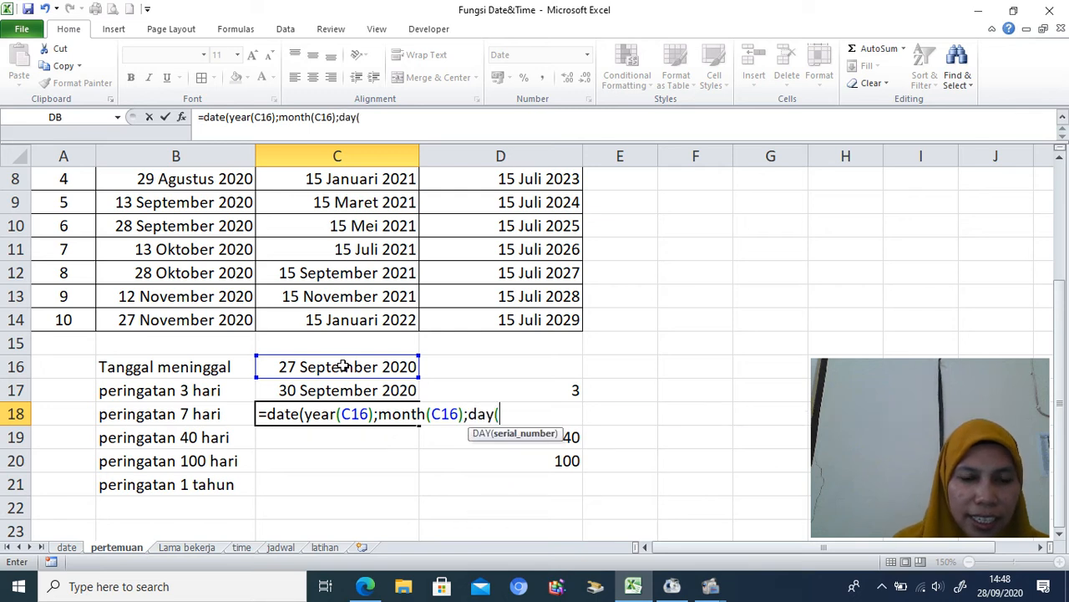
left_click(335, 365)
type(")")
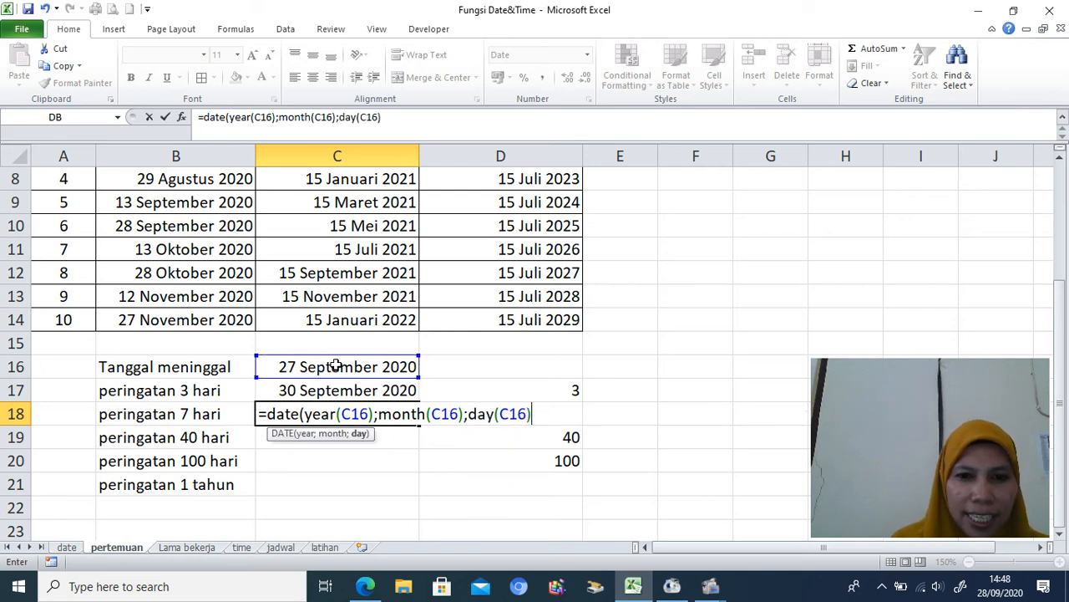
type("+")
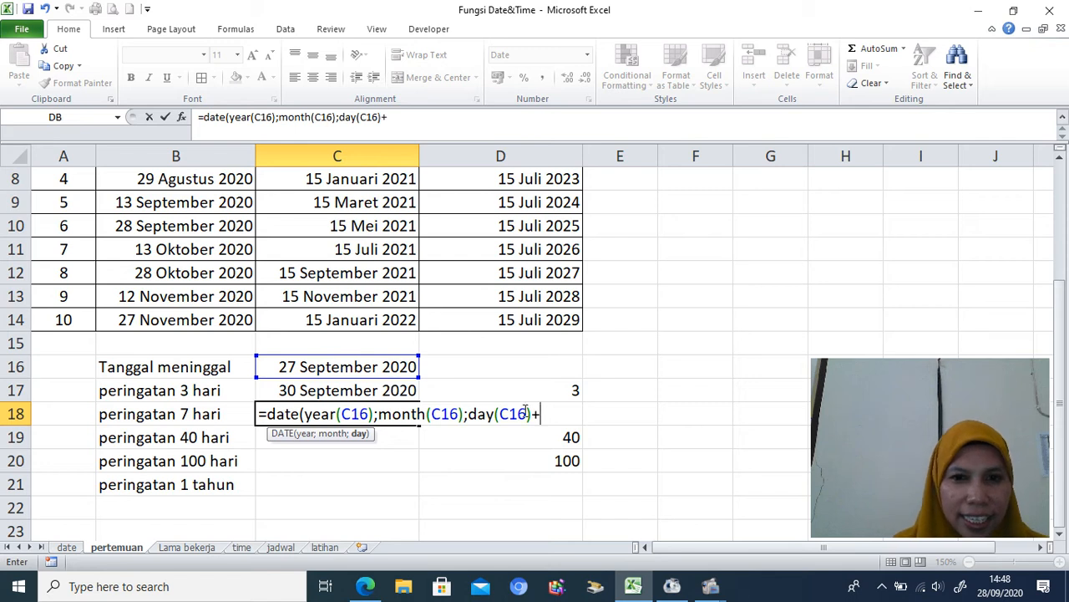
left_click(616, 411)
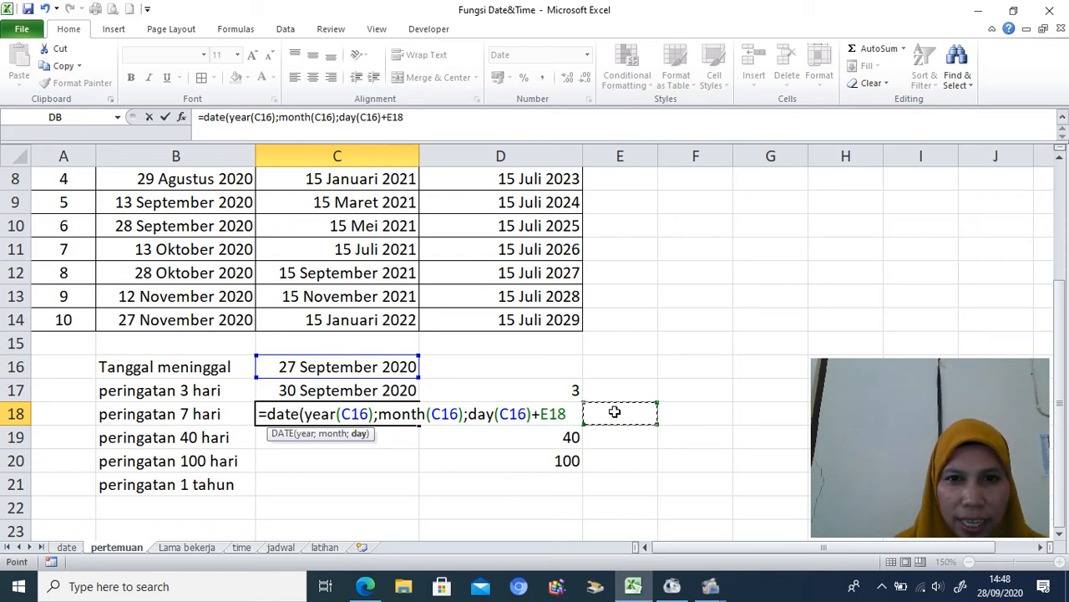
key("Left")
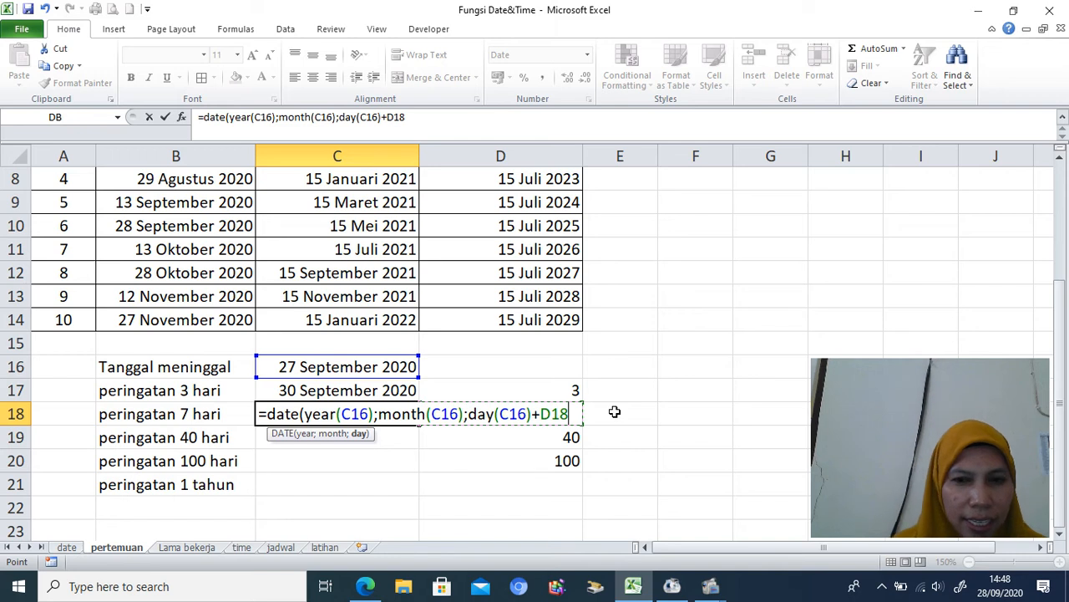
type(")")
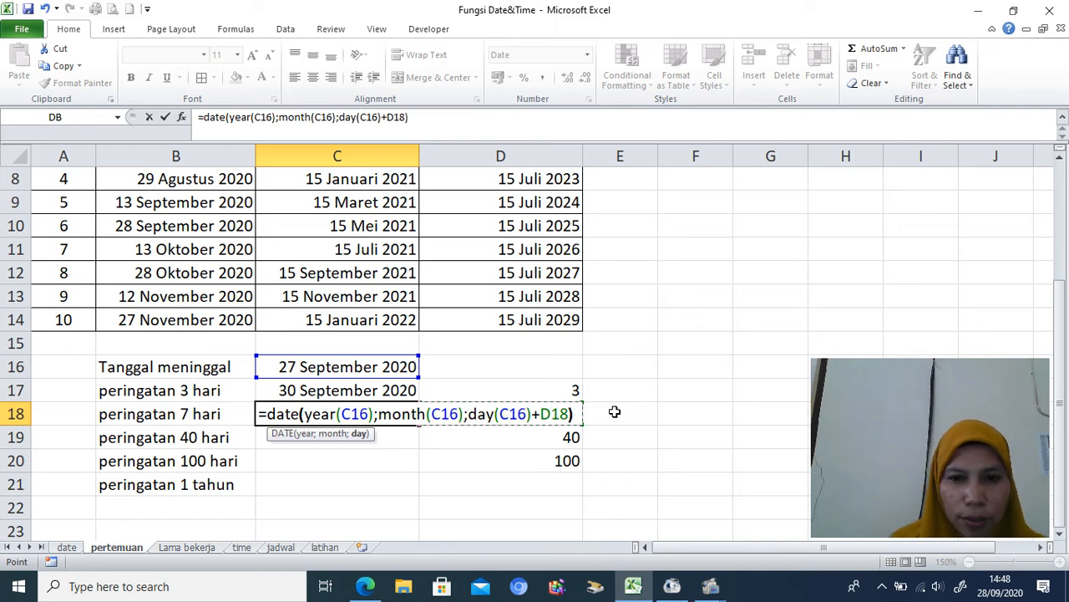
key("Return")
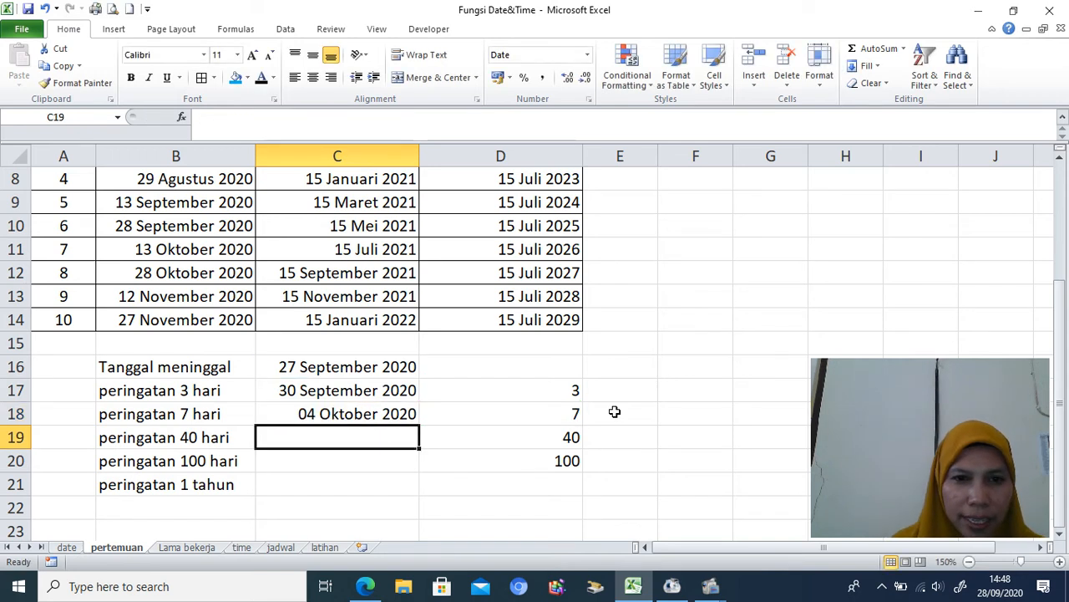
Step: Fill the C18 formula down through C20 for the 40-day and 100-day memorial dates
left_click(346, 410)
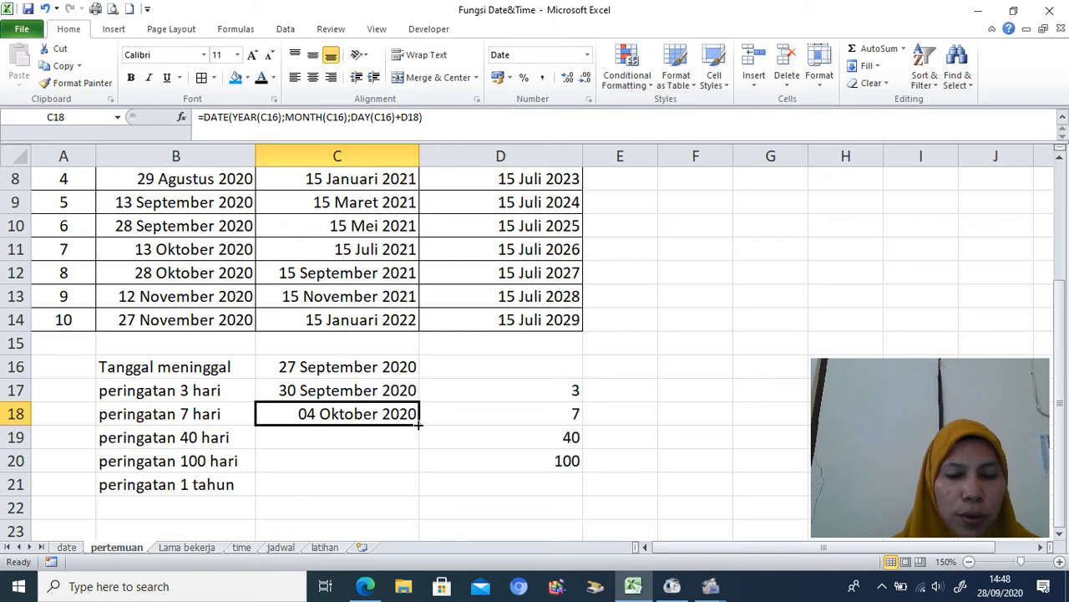
left_click_drag(419, 425, 415, 473)
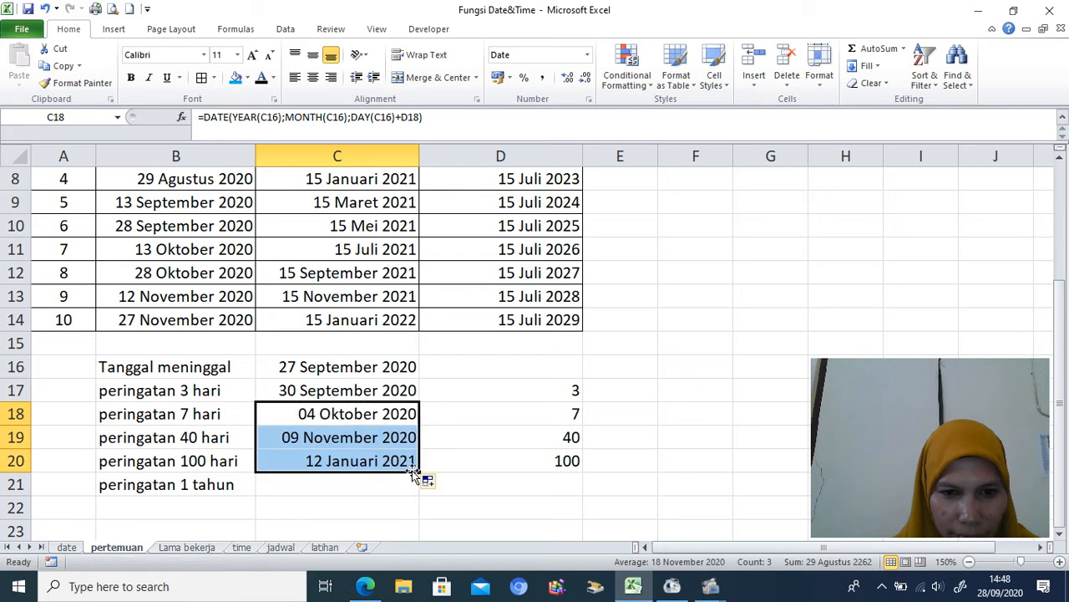
left_click(503, 461)
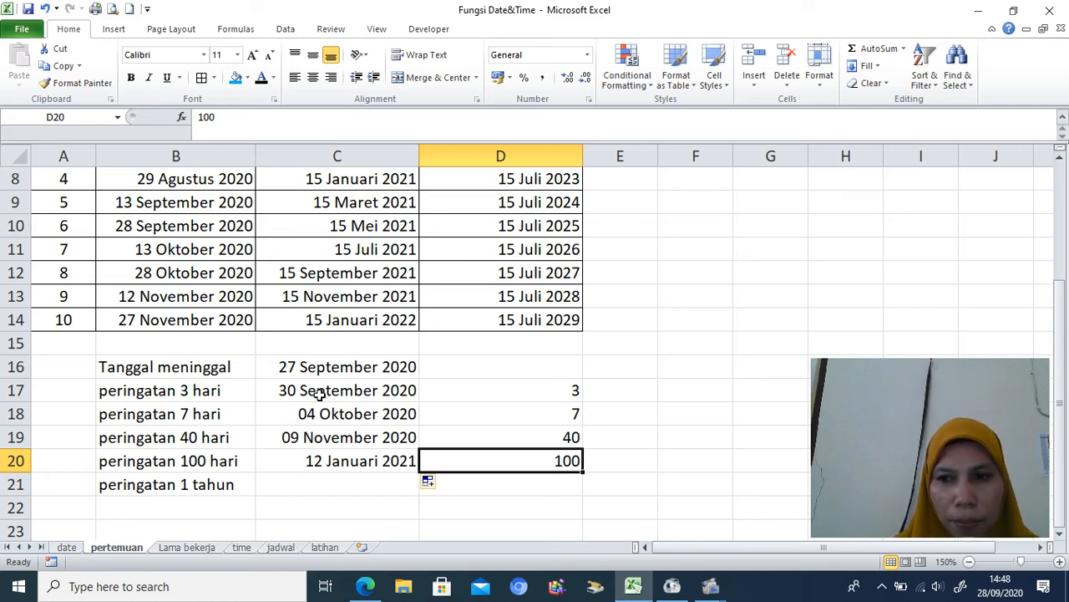
Step: Clear the memorial date formulas from C17 through C20, leaving the day counts in column D
left_click_drag(319, 393, 332, 463)
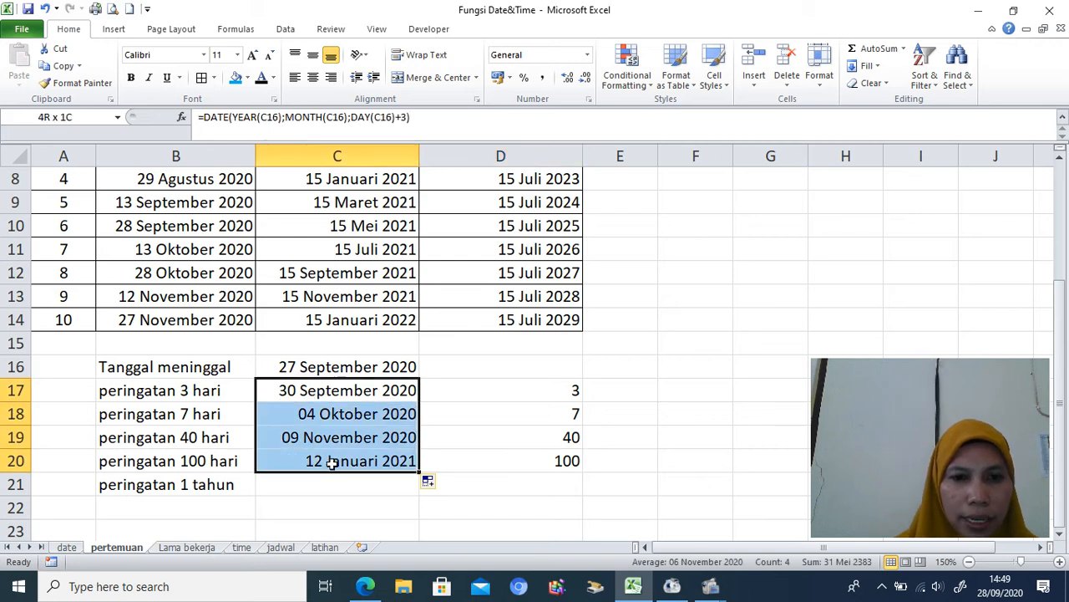
key("Delete")
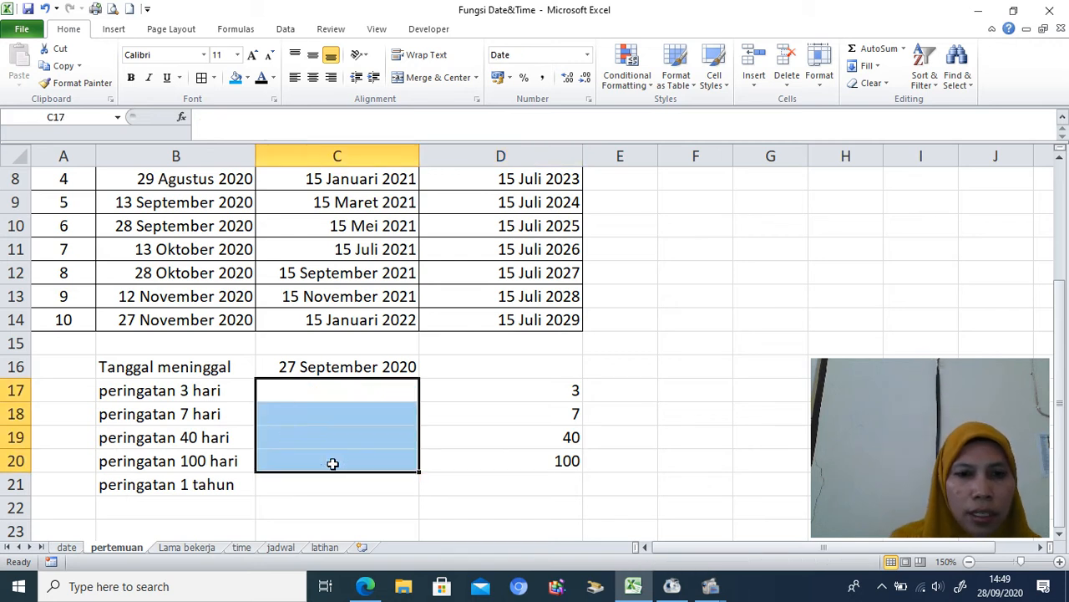
left_click(330, 398)
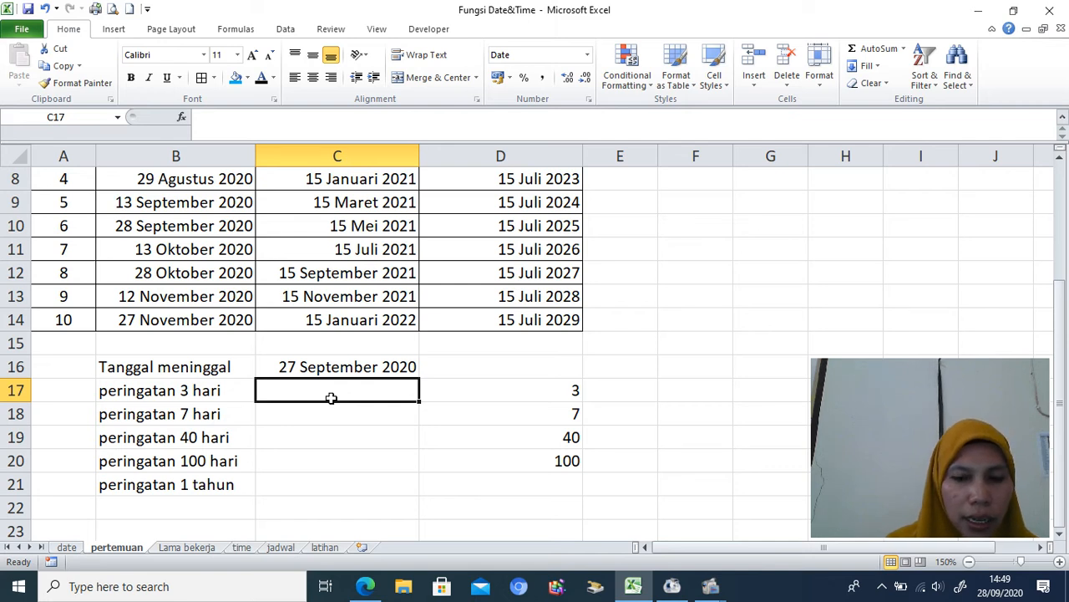
Step: Calculate the 3-day commemoration date in C17 with =C16+D17 and fill the formula down to C20
type("=")
left_click(331, 368)
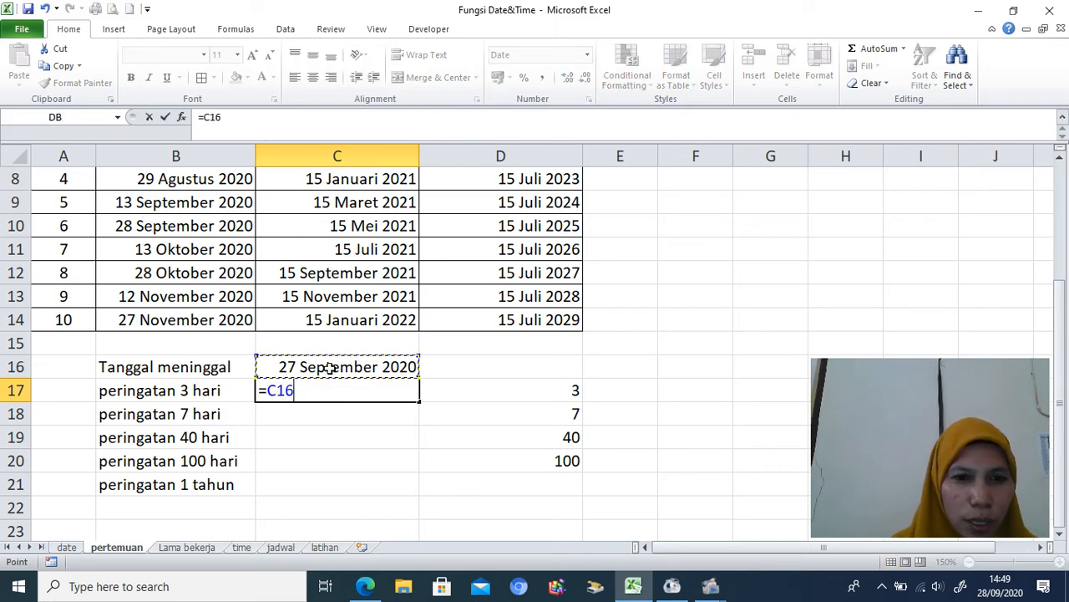
type("+")
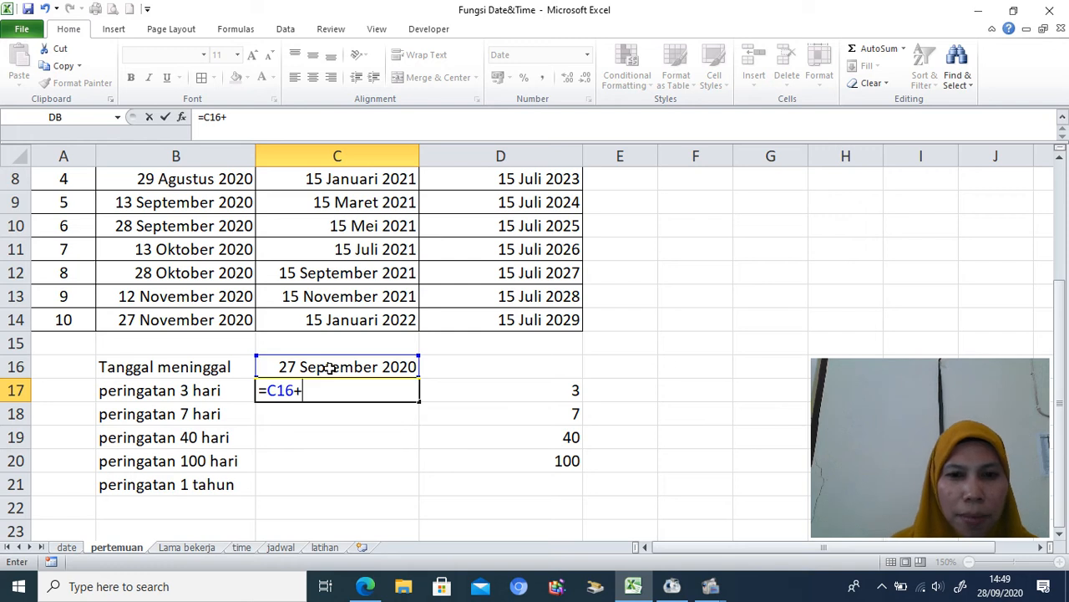
left_click(542, 391)
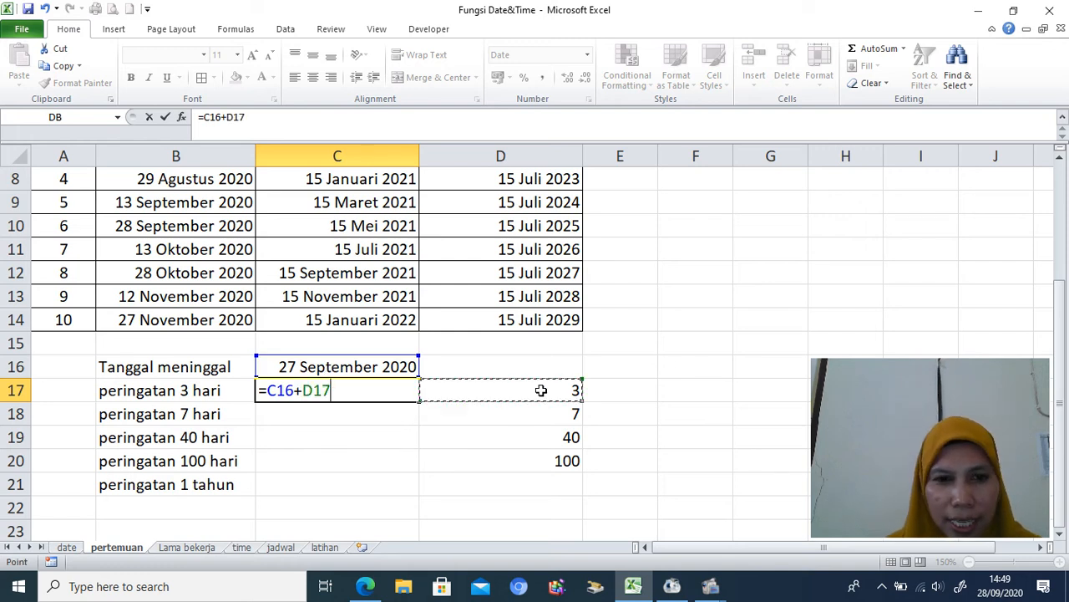
key("Return")
left_click(403, 390)
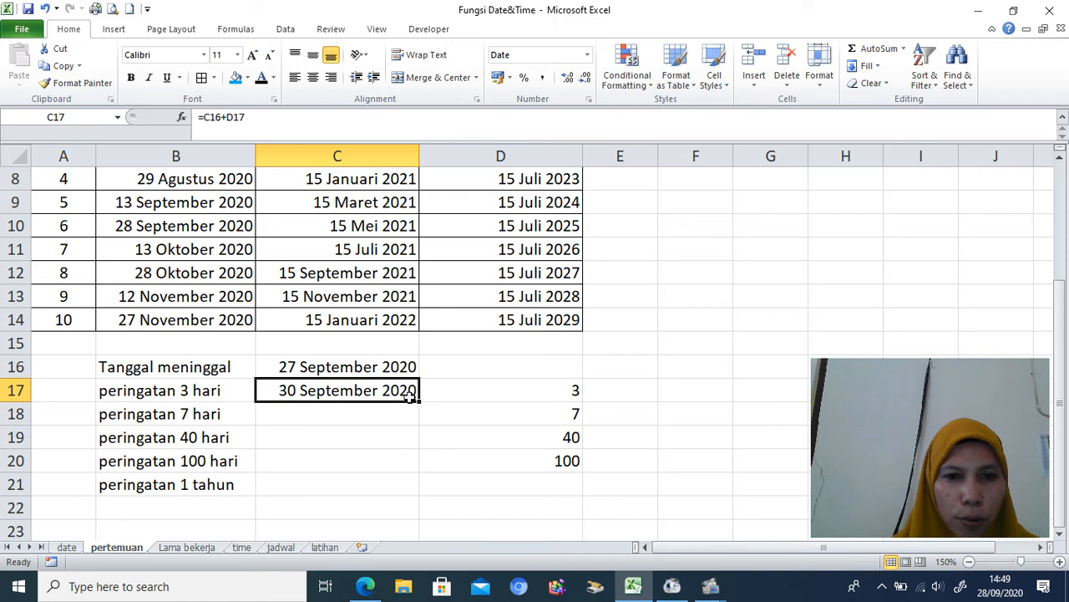
left_click_drag(419, 401, 409, 469)
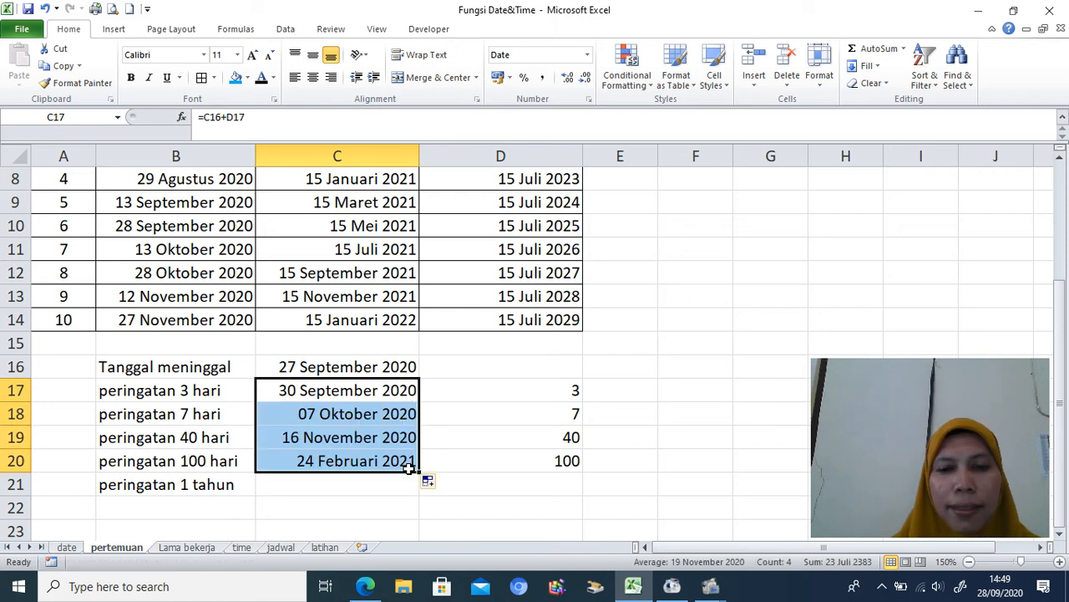
left_click(450, 461)
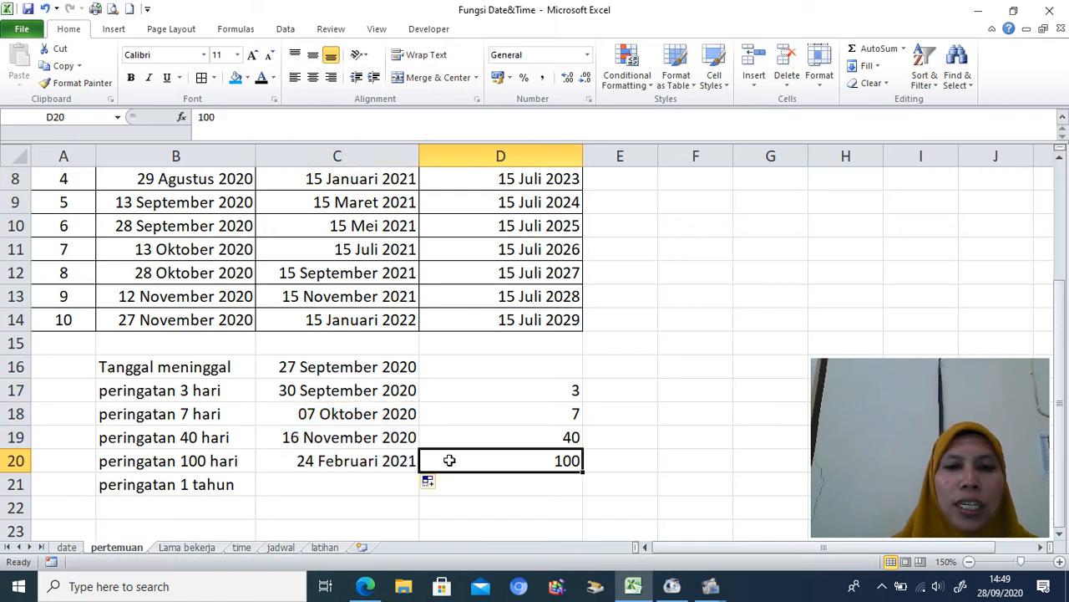
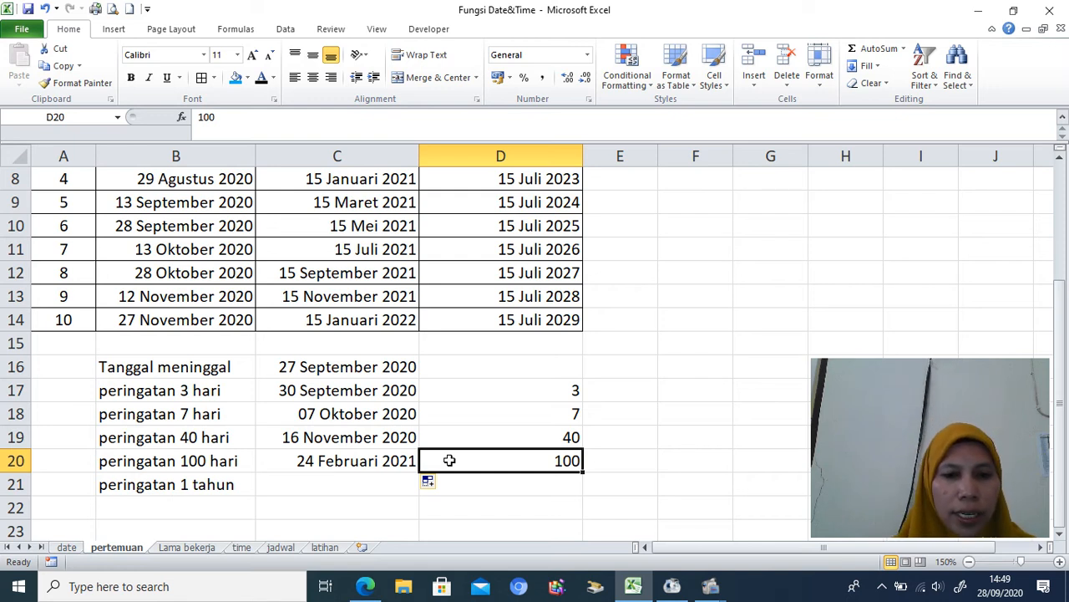
Step: Calculate the one-year commemoration date in C21 with the formula =C16+360
left_click(380, 485)
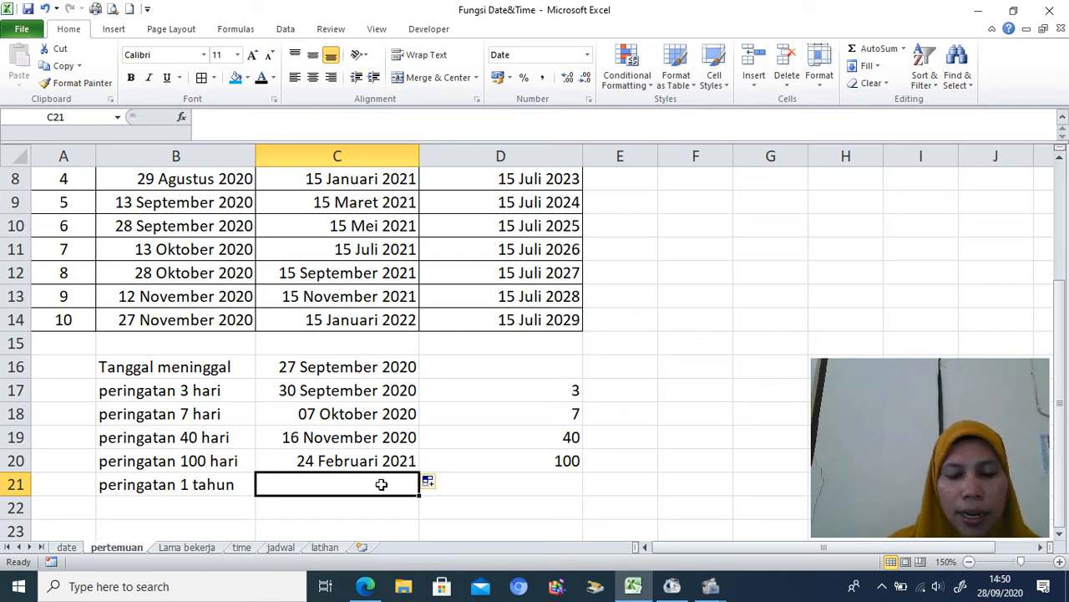
type("=")
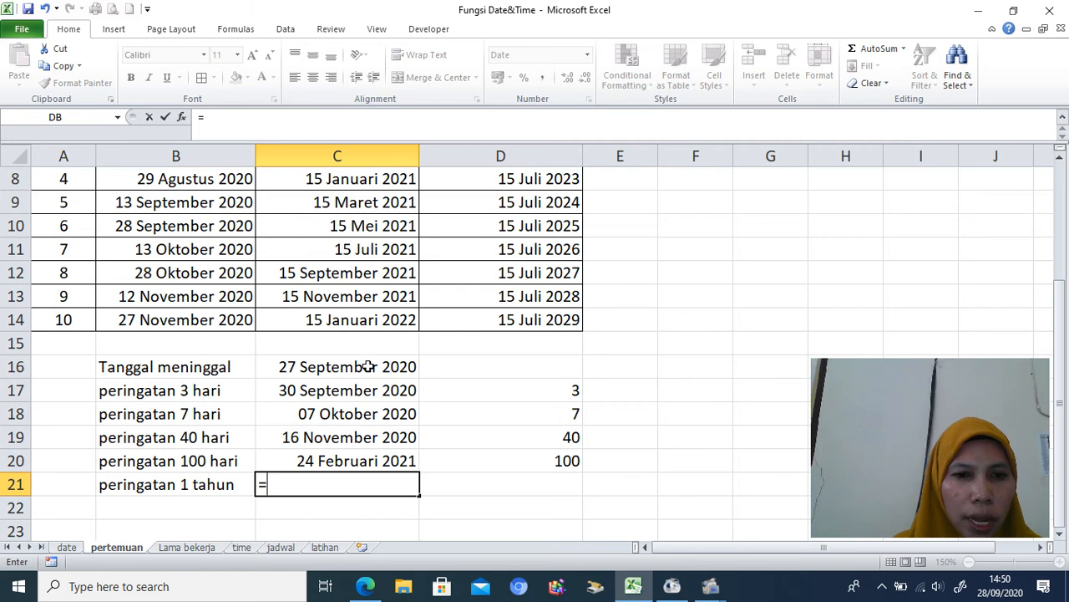
left_click(367, 366)
type("+36")
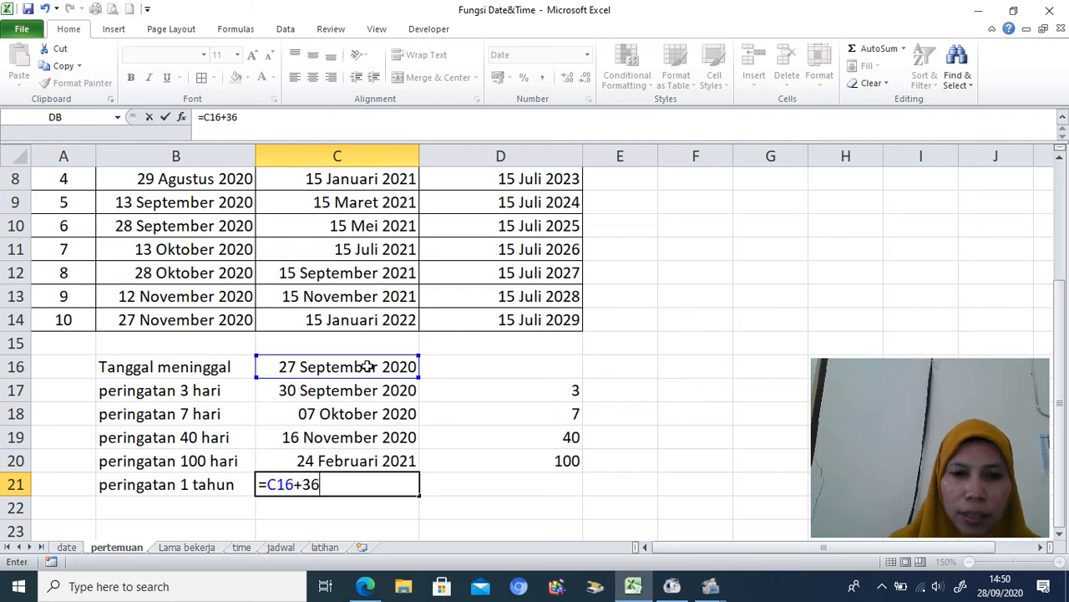
type("0")
key("Return")
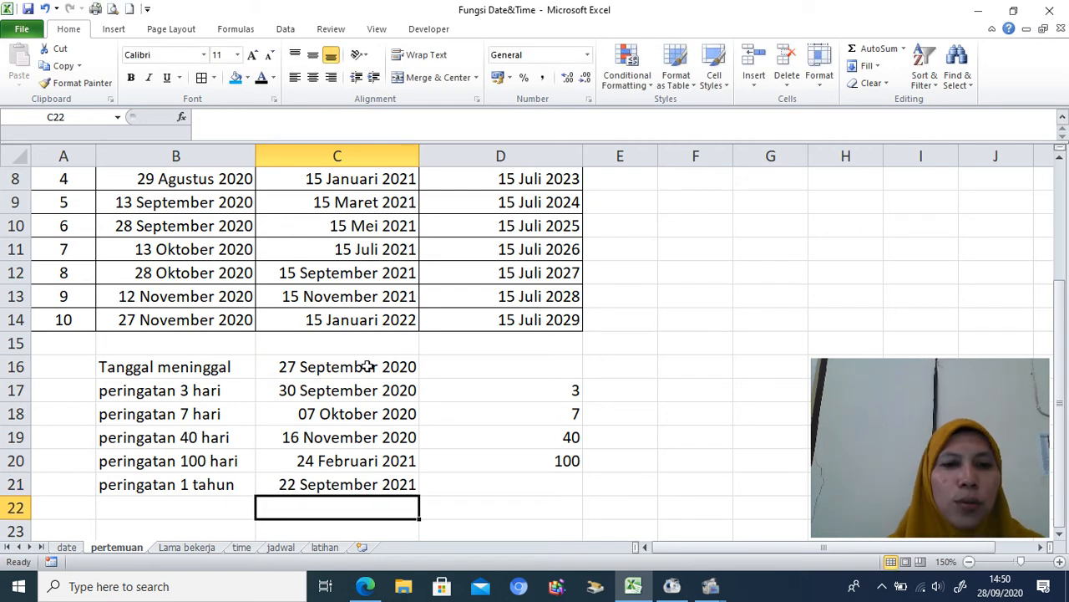
Step: Replace the one-year commemoration formula in C21 with =C16+365
key("Up")
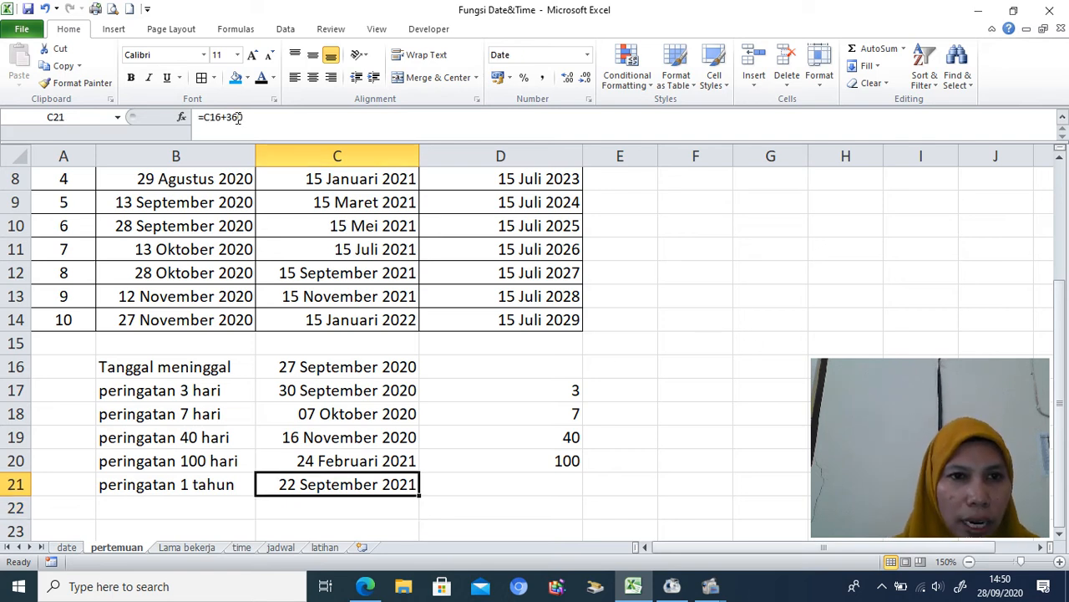
type("=")
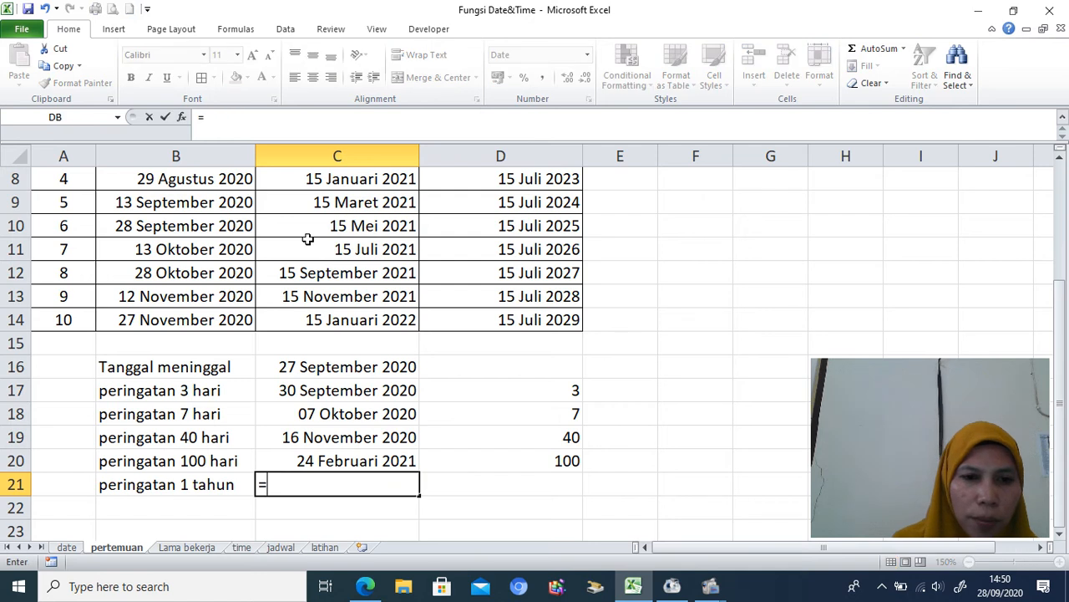
left_click(299, 366)
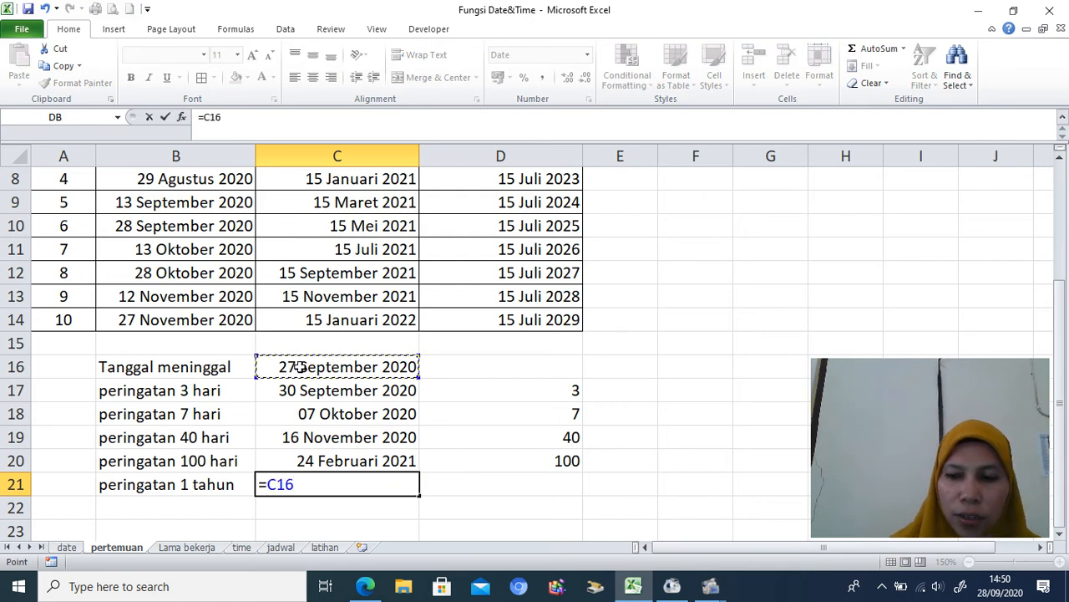
type("+362")
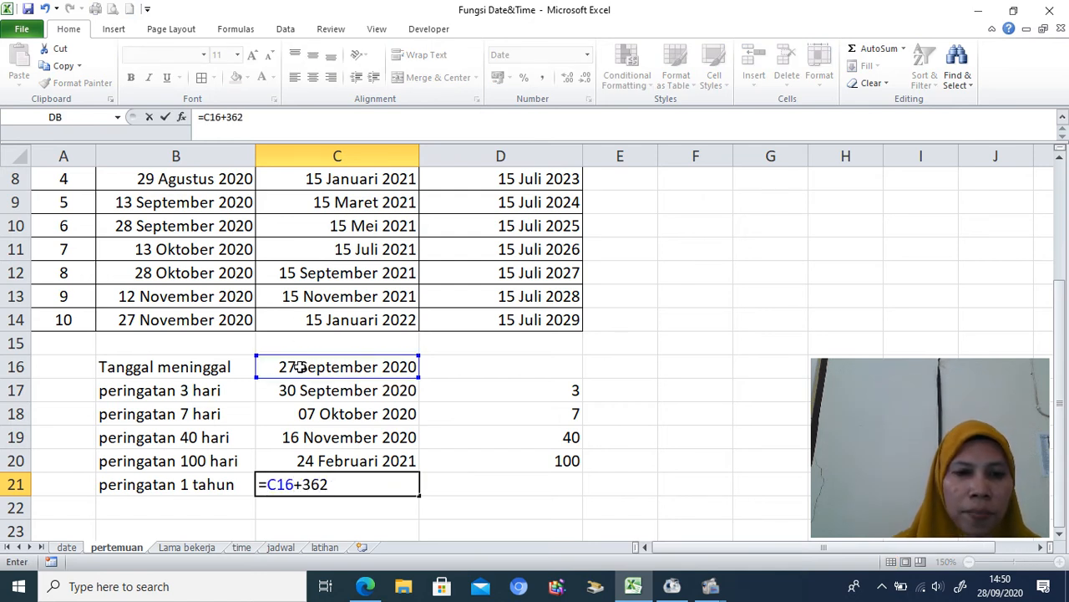
key("BackSpace")
type("5")
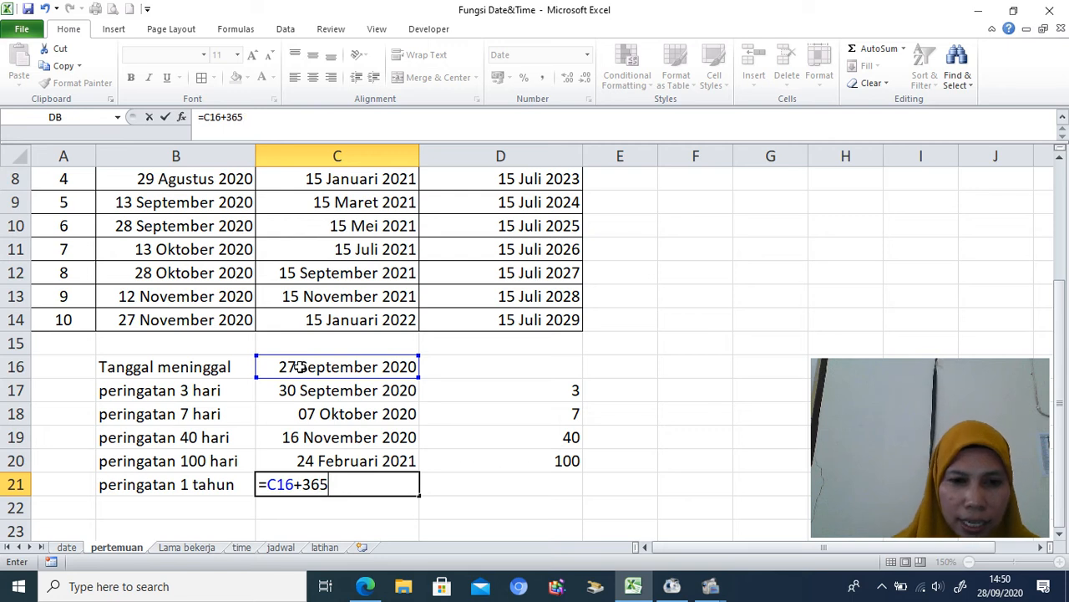
key("Return")
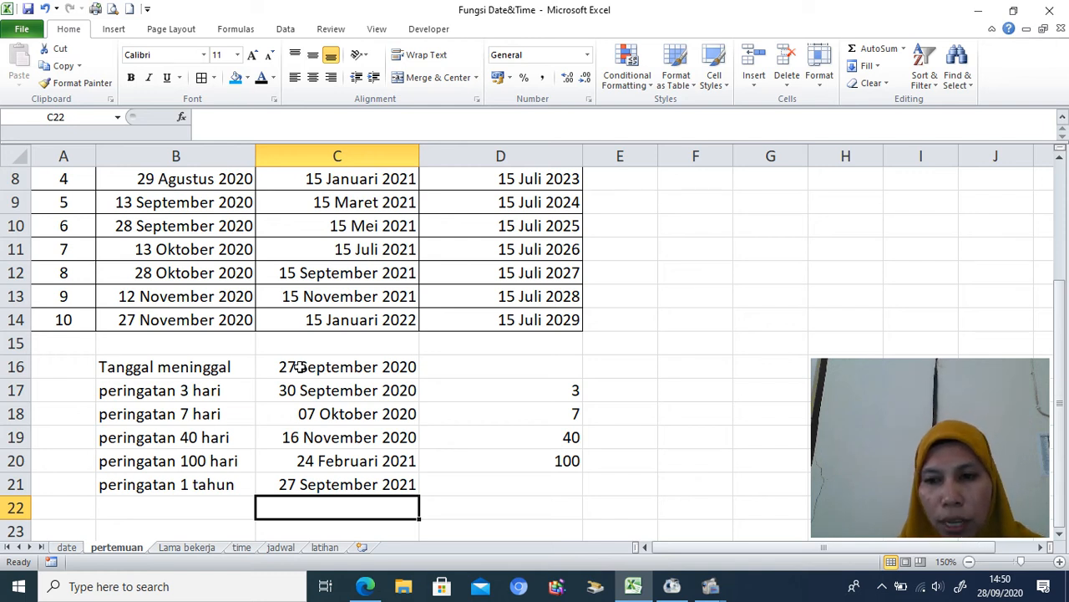
Step: Begin a new one-year formula in C21 as =DATE(YEAR(C16)+1;MONTH( in place of the existing one
left_click(307, 485)
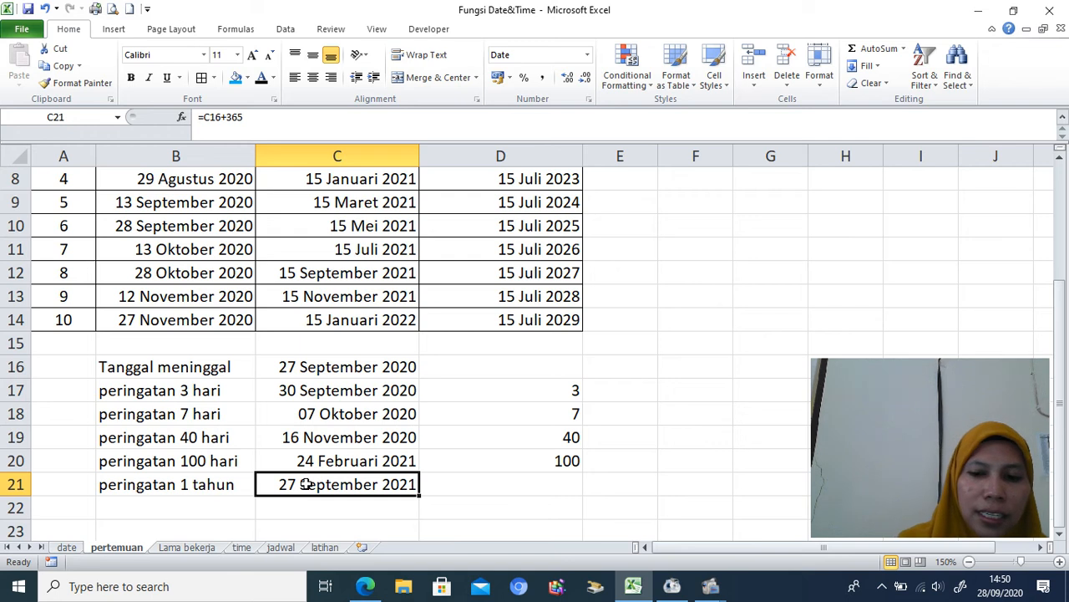
type("=dat")
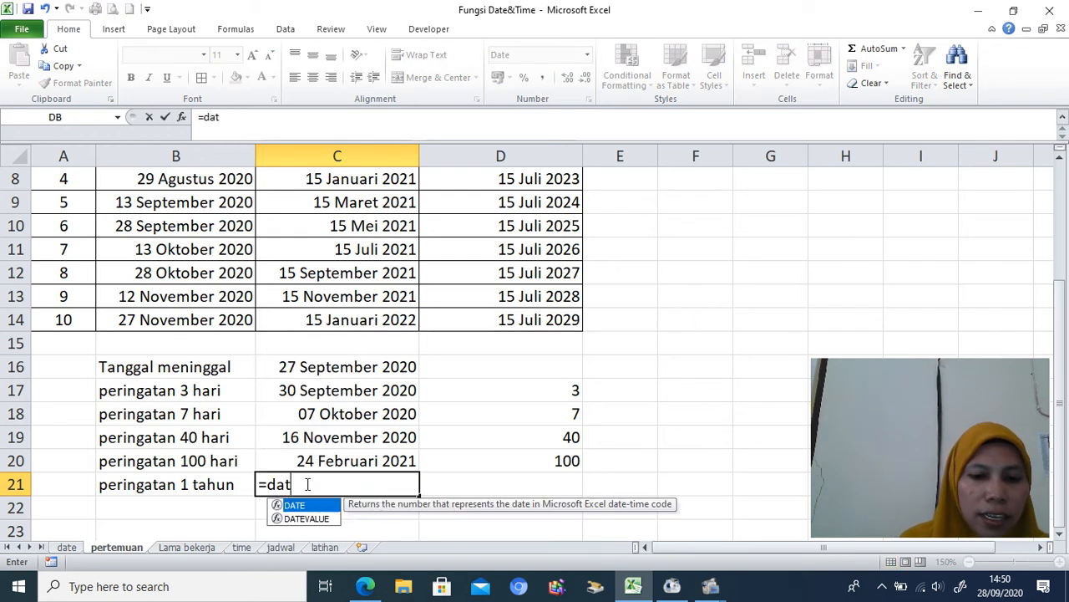
type("e(yaer")
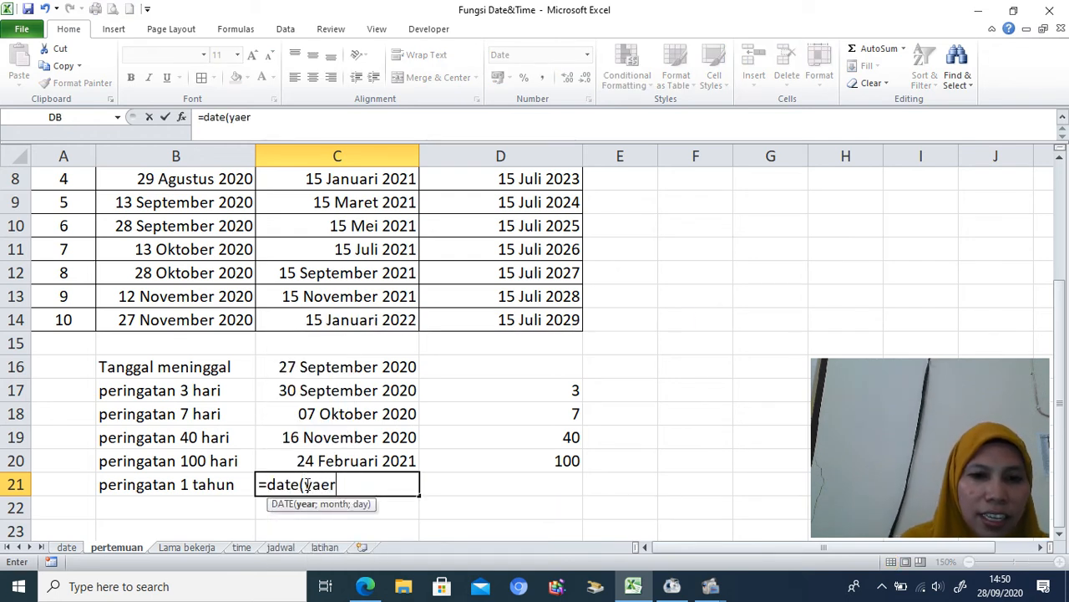
key("BackSpace")
key("BackSpace")
key("BackSpace")
type("ear")
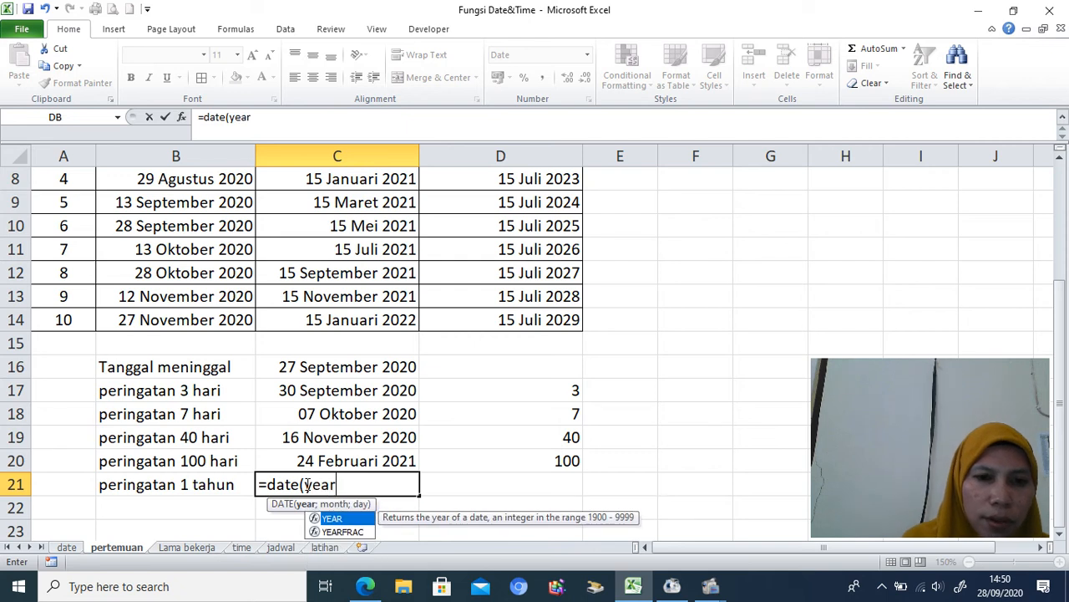
type("(")
left_click(346, 368)
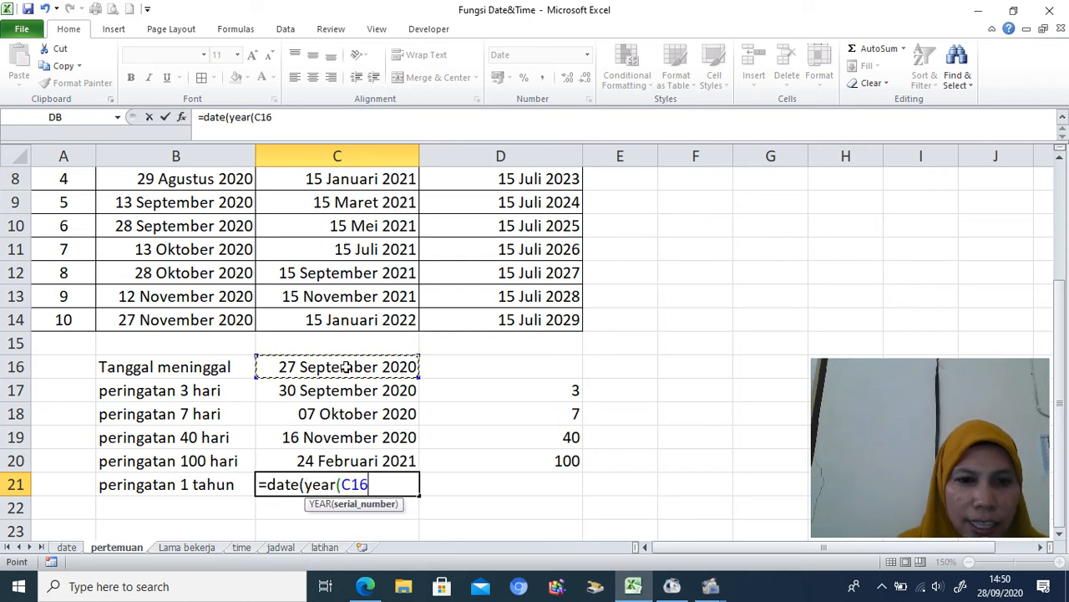
type("0")
key("BackSpace")
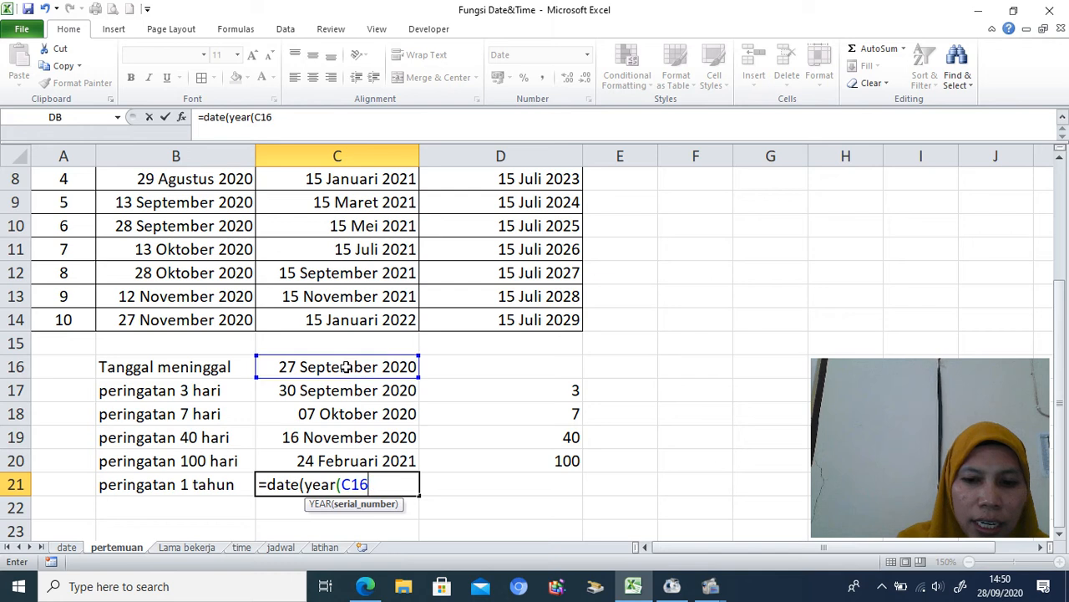
type(")+1")
key("BackSpace")
key("BackSpace")
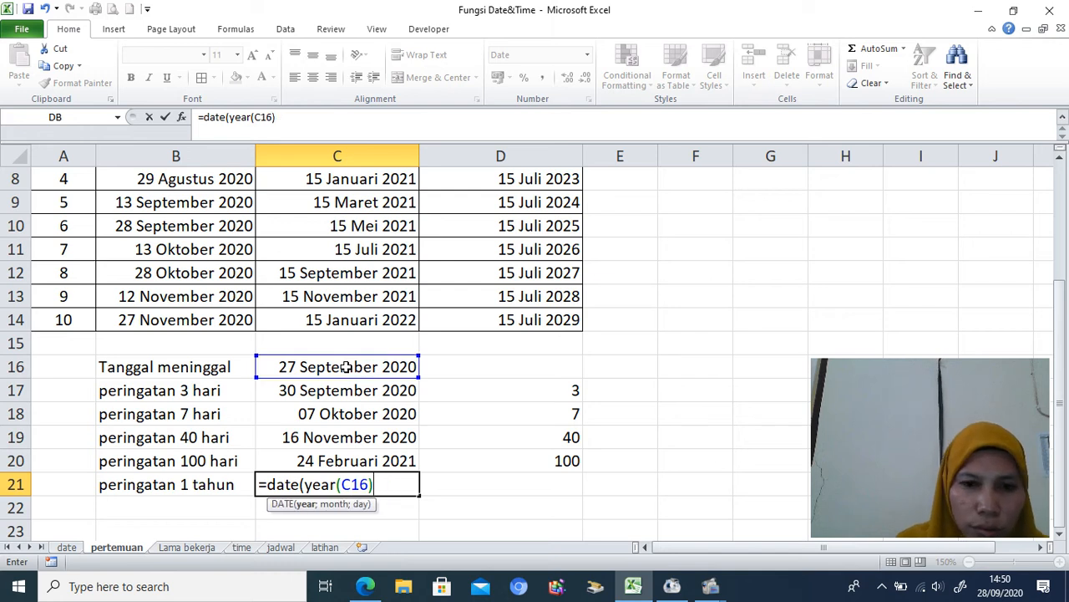
type("+")
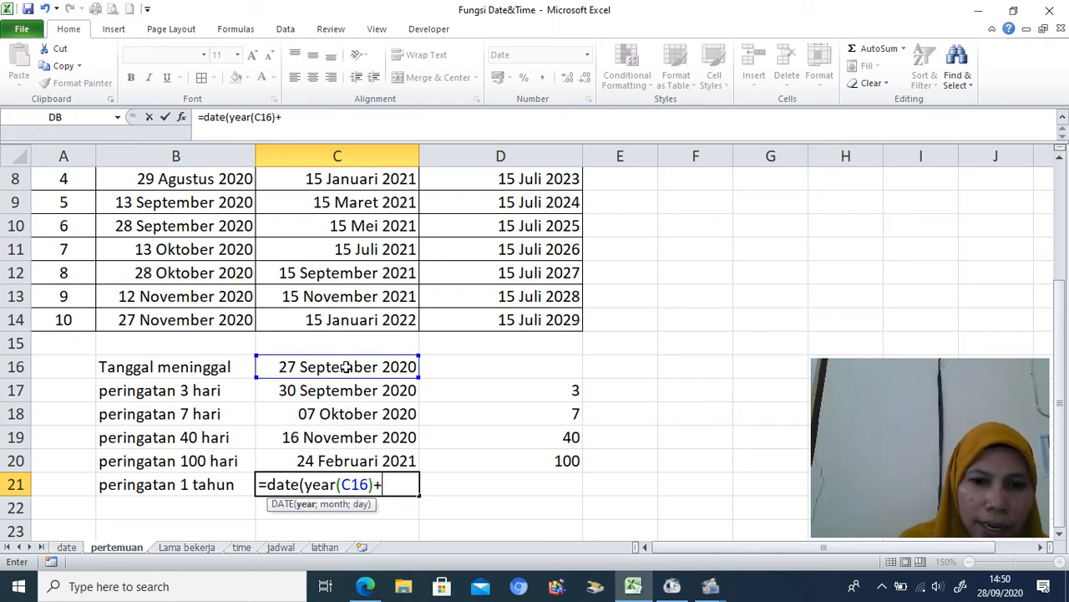
type("1;month(")
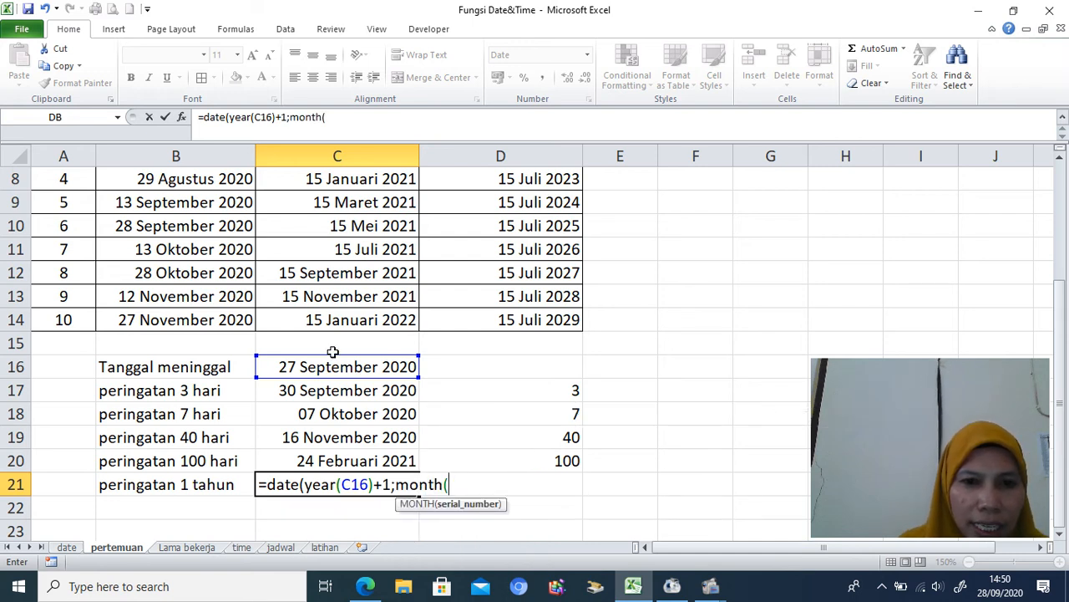
Step: Complete the DATE formula in C21 with MONTH(C16) as the month and DAY(C16) as the day
left_click(334, 365)
type(");")
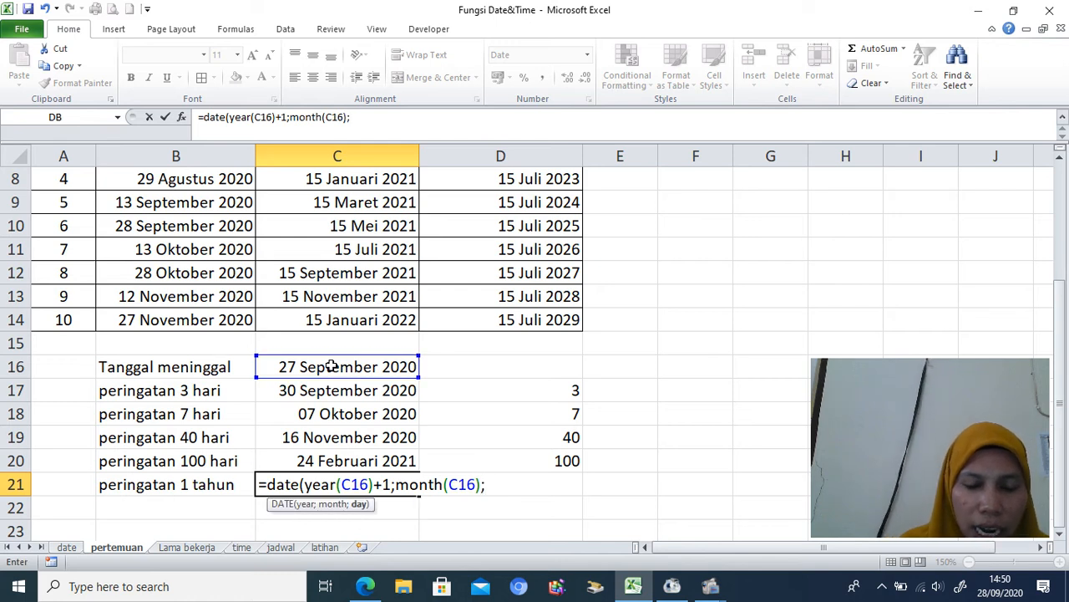
left_click(332, 367)
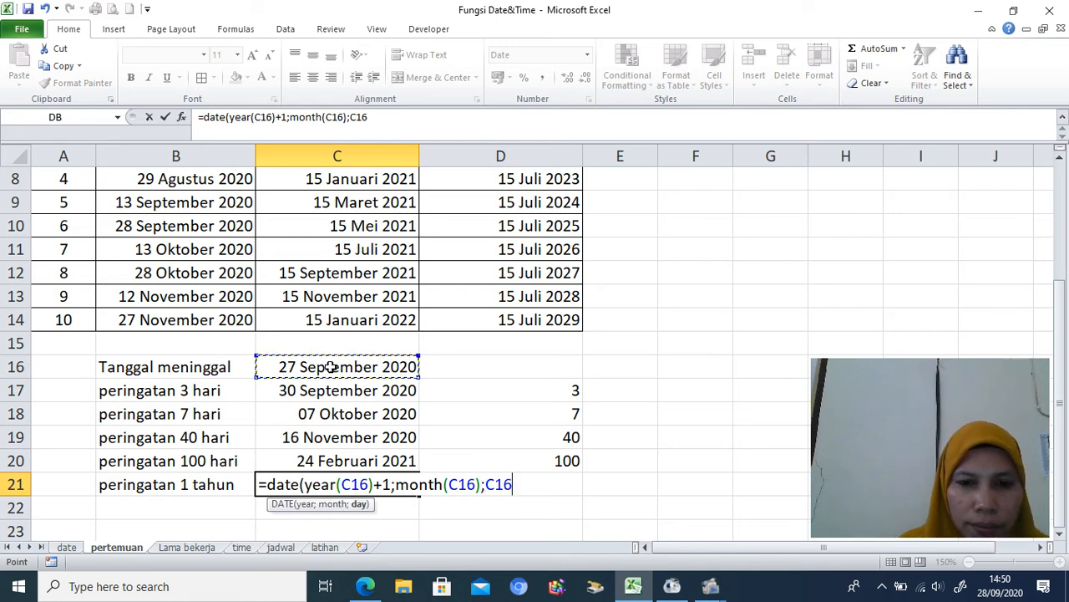
key("BackSpace")
key("BackSpace")
key("BackSpace")
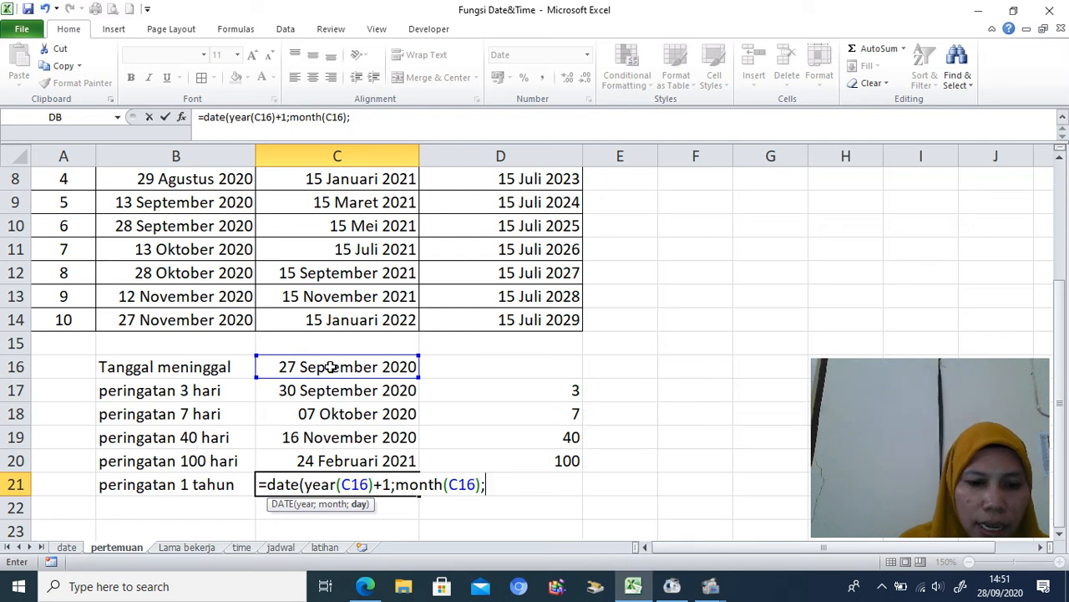
type("day(")
left_click(332, 367)
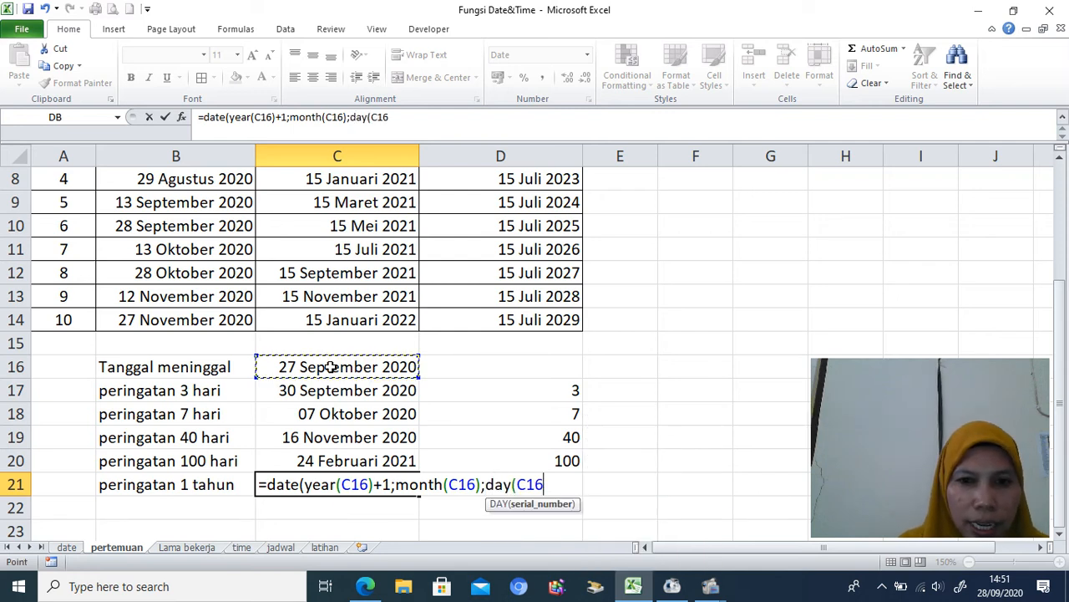
type("))")
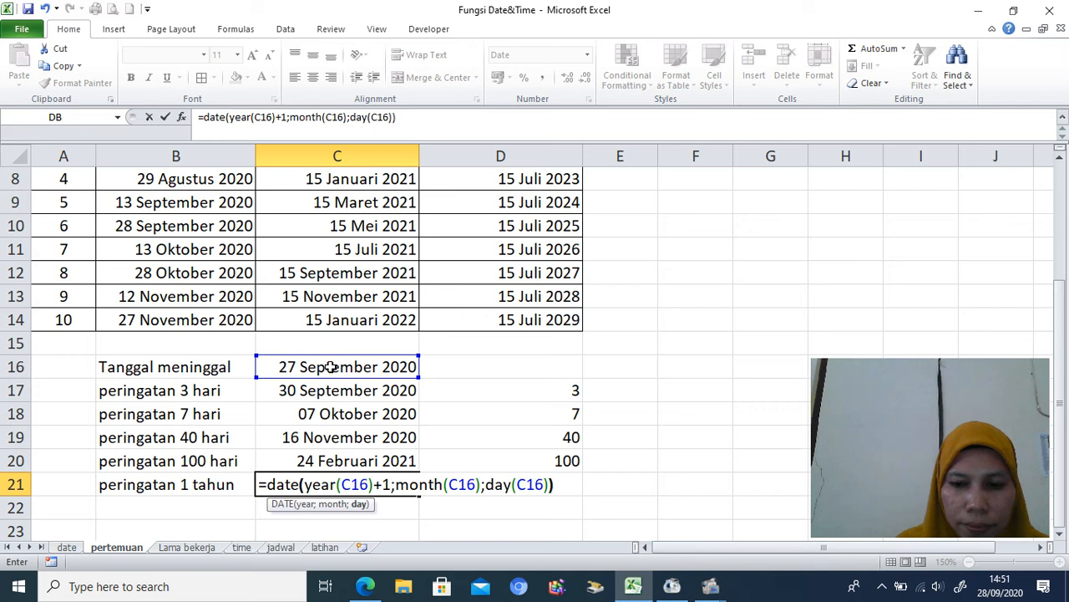
key("Return")
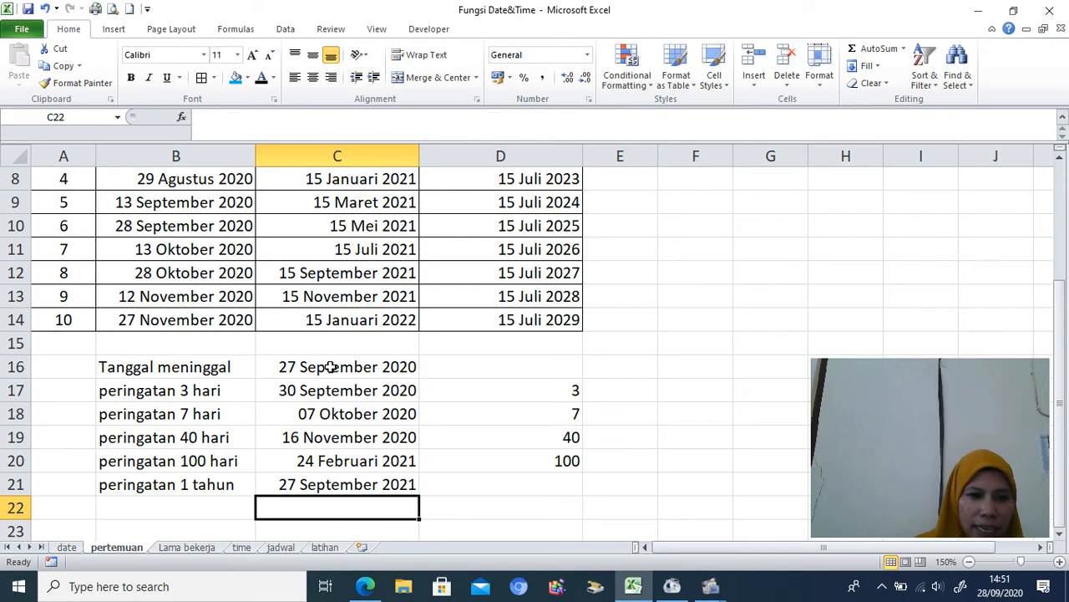
Step: On the Lama bekerja sheet, enter 1 as the first row's number in A4
left_click(203, 547)
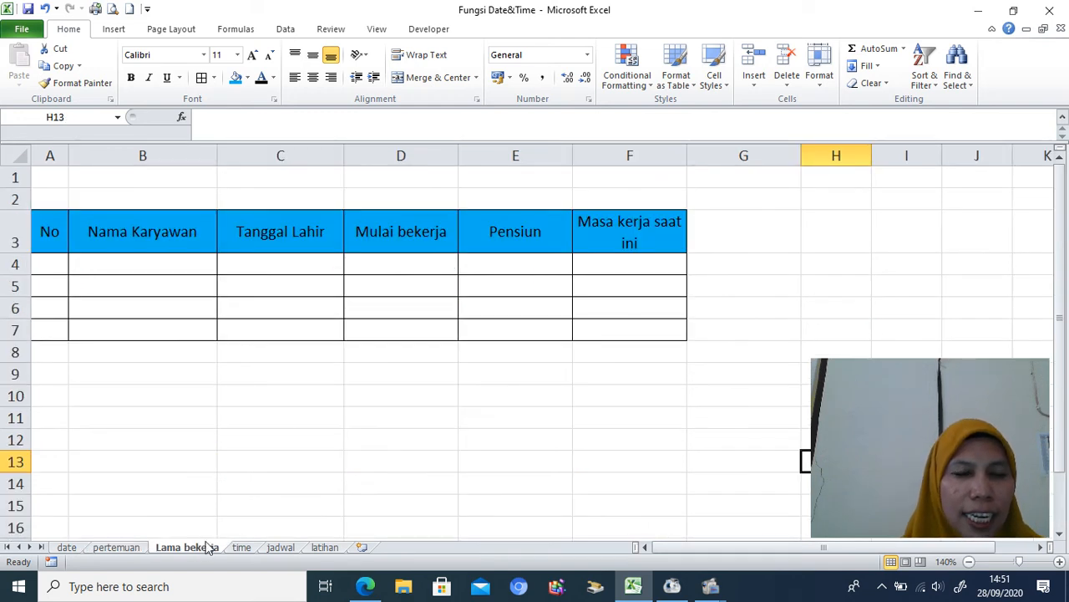
left_click(54, 259)
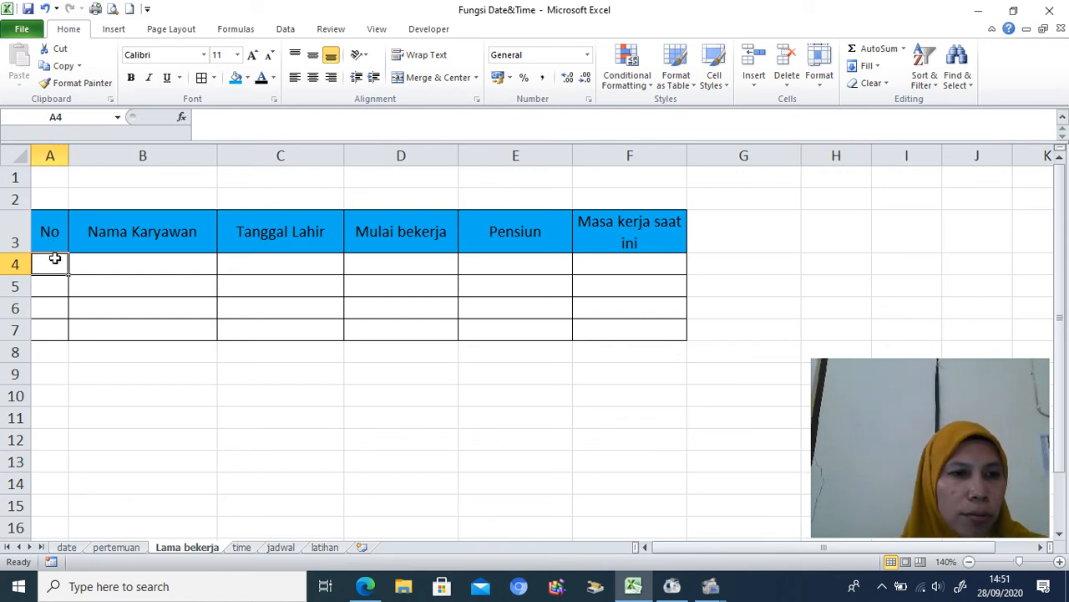
type("1")
left_click(90, 263)
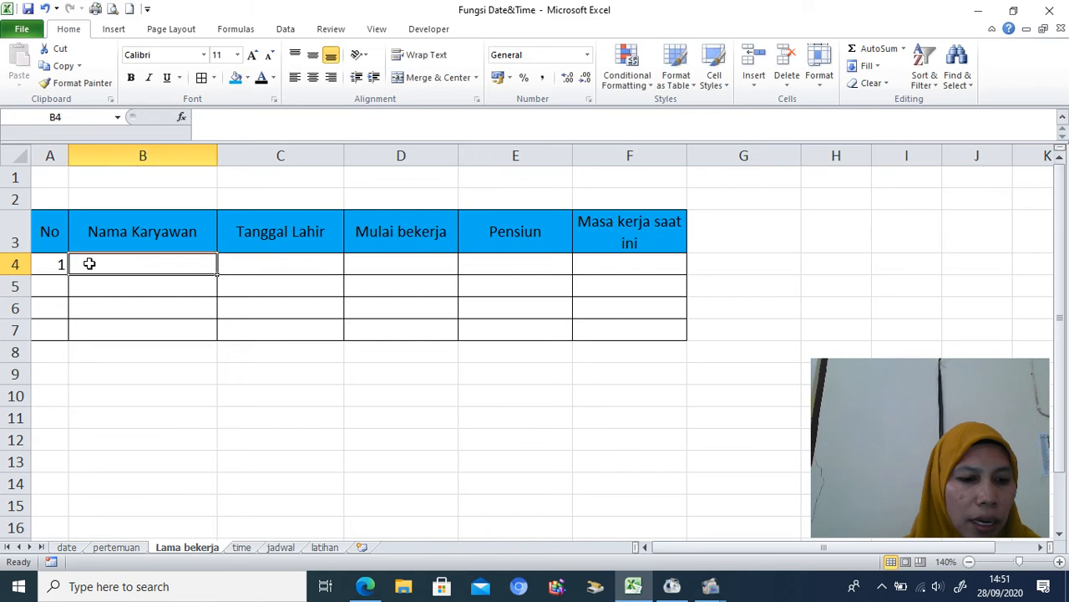
Step: Enter the first employee's name in B4 and date of birth in C4
type("Hasan")
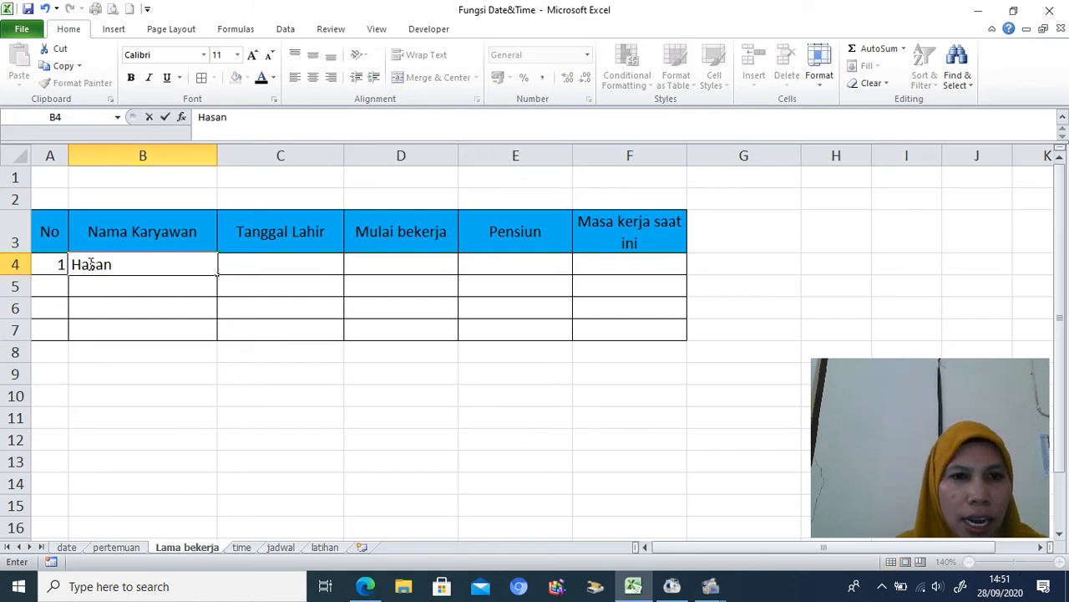
key("Tab")
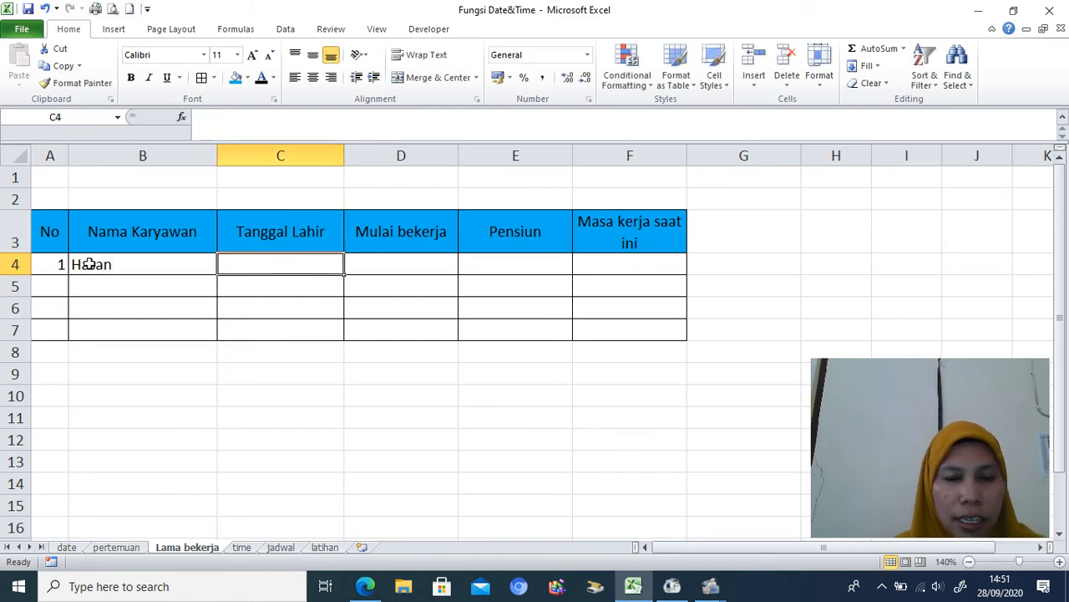
type("12")
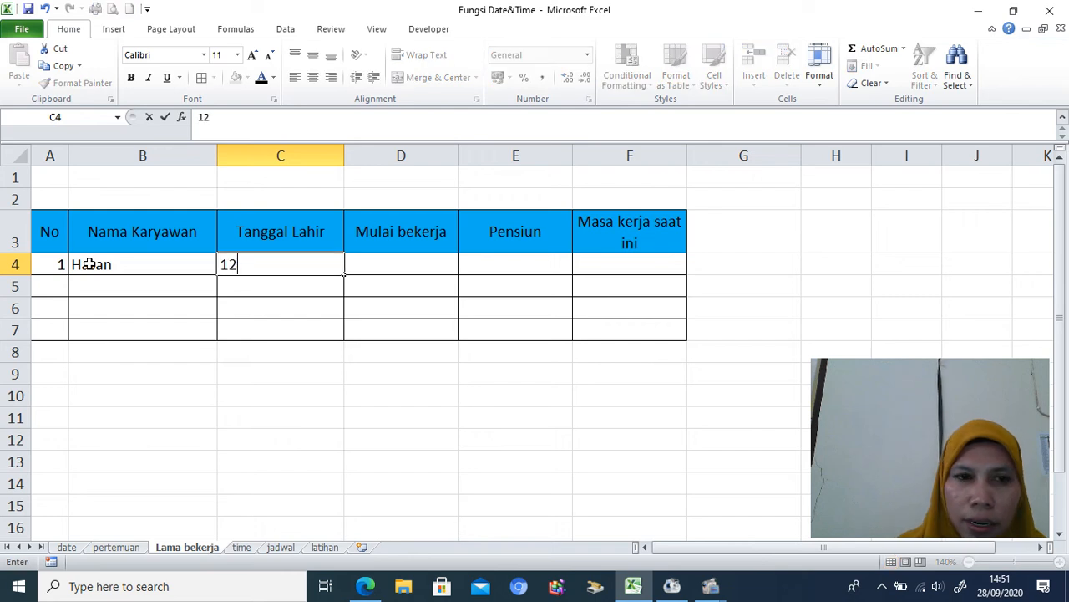
type("/08/")
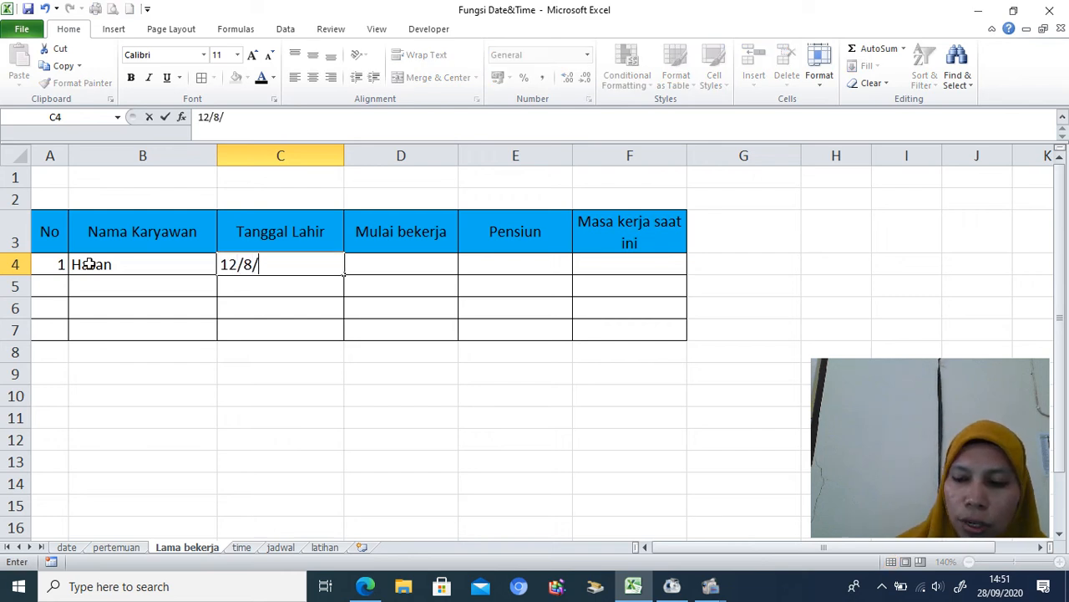
type("2")
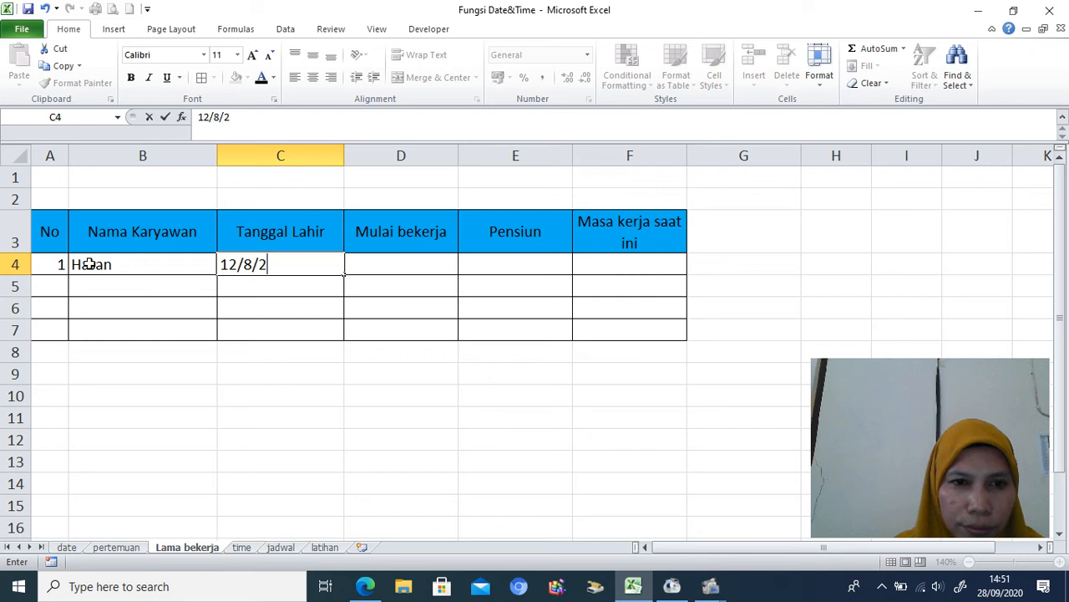
type("000")
key("Return")
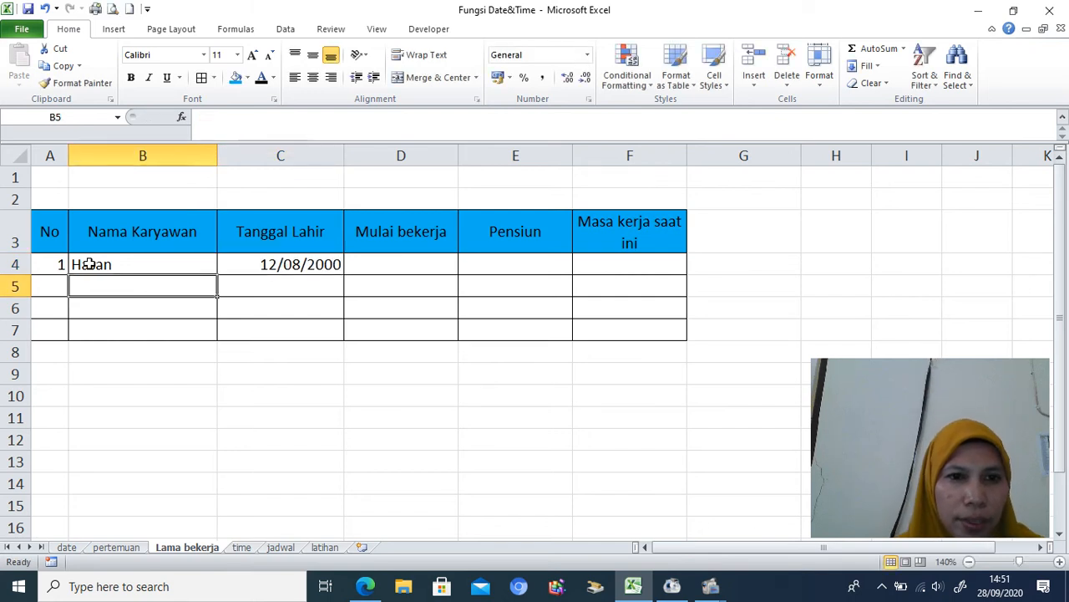
Step: Enter 5/5/2018 as the first employee's Mulai bekerja date in D4
left_click(373, 266)
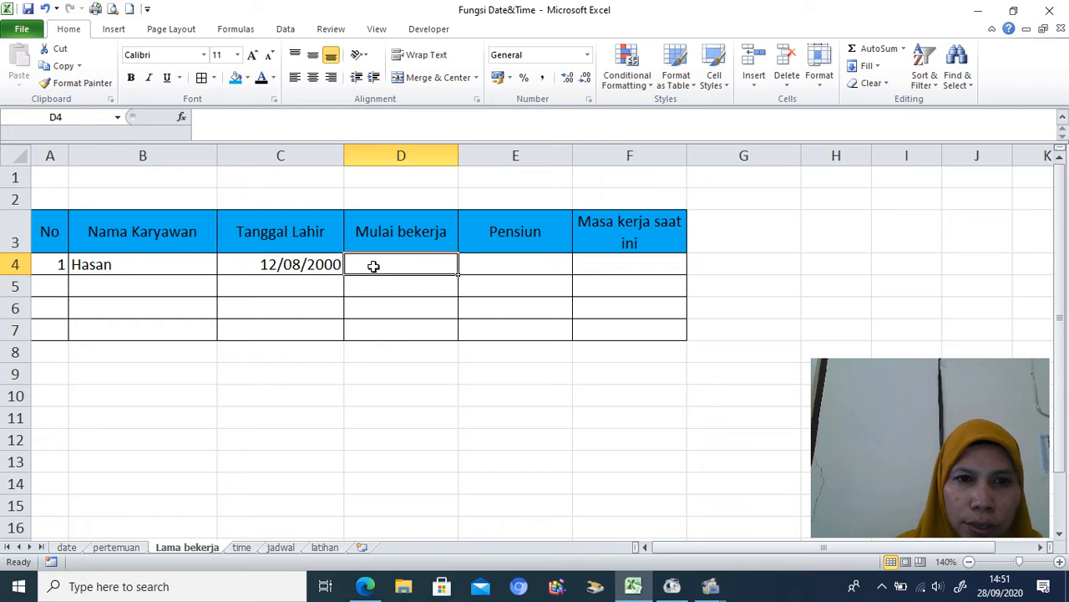
type("5/5/")
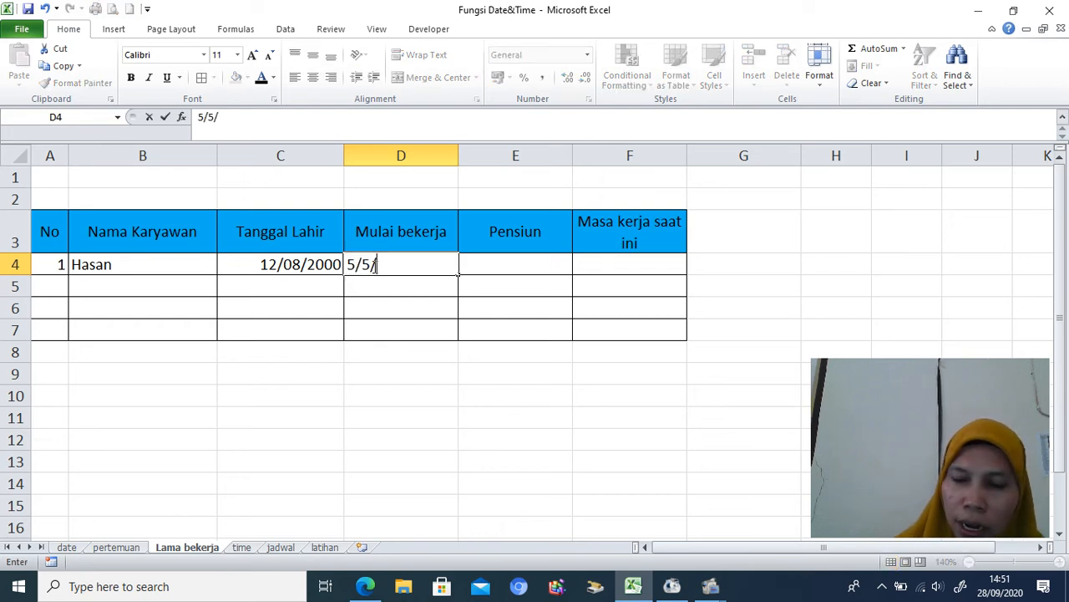
type("2")
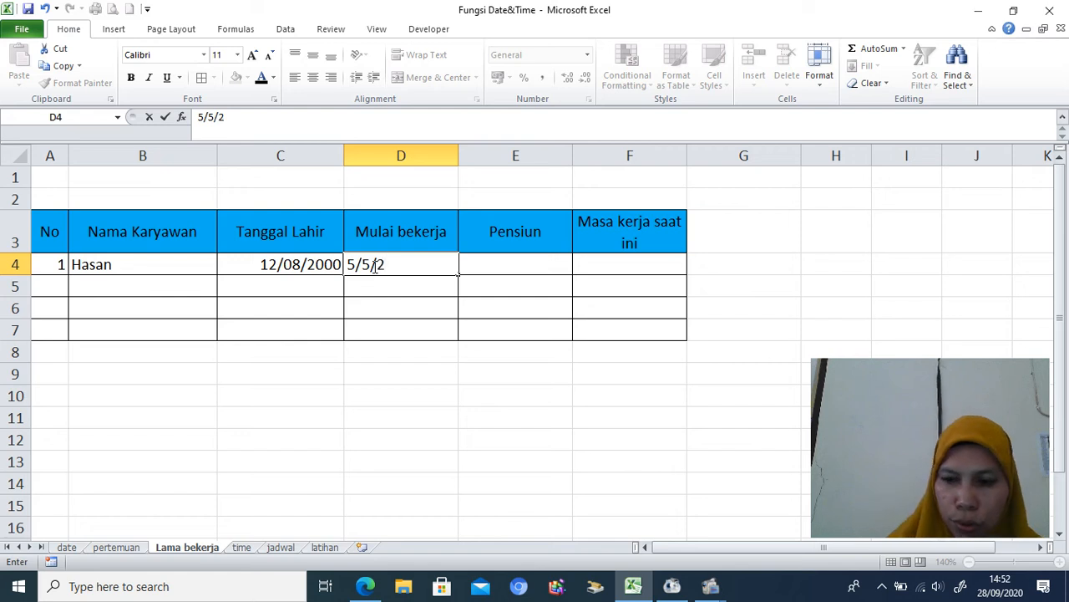
type("018")
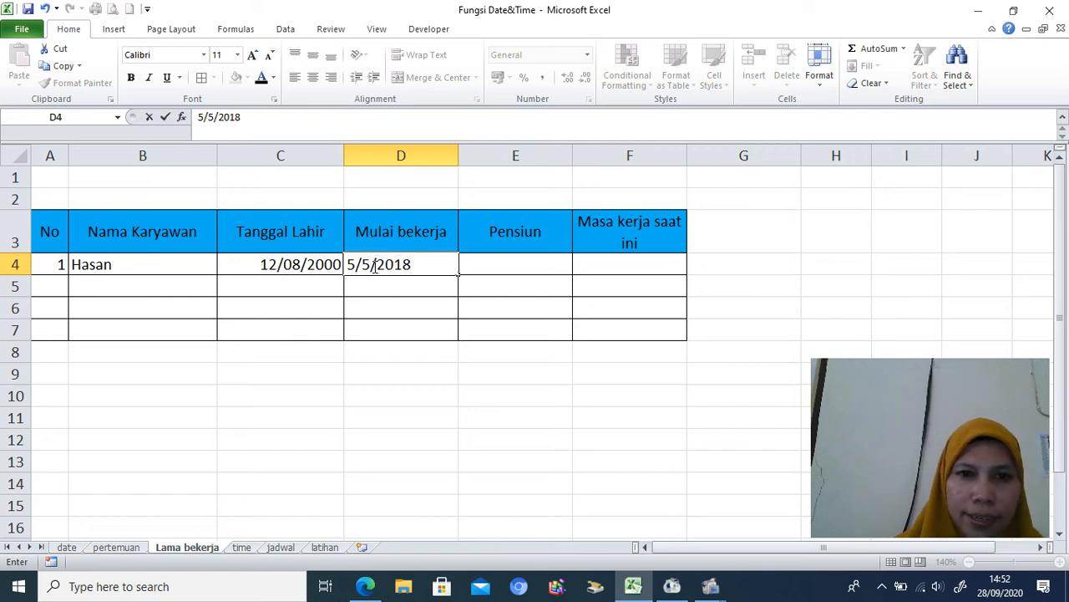
key("Return")
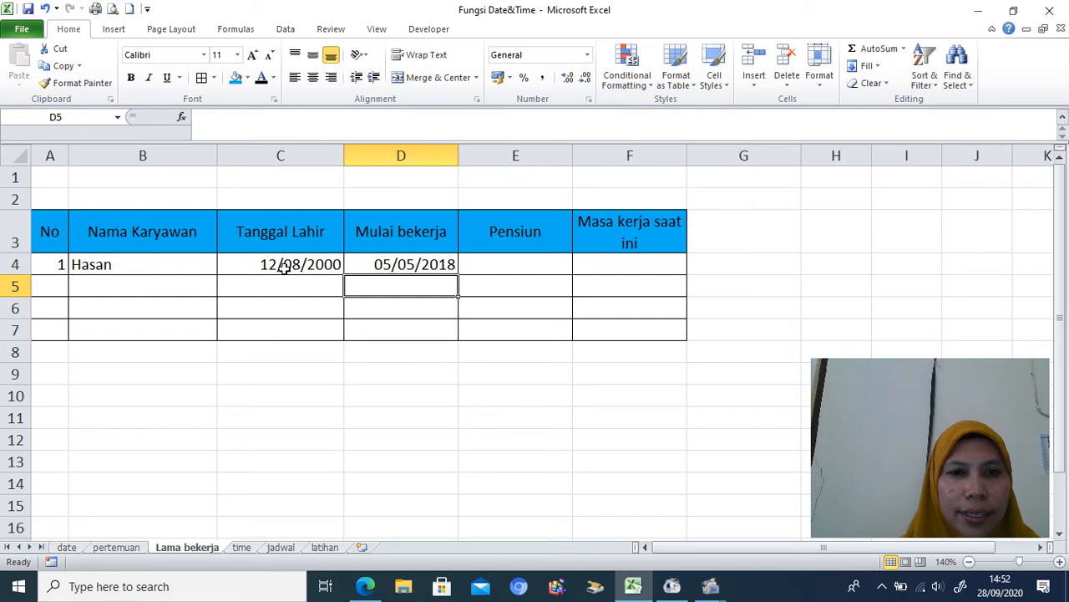
Step: Set the number format of C4:E4 to the Date category with the Indonesian locale
left_click_drag(228, 262, 553, 154)
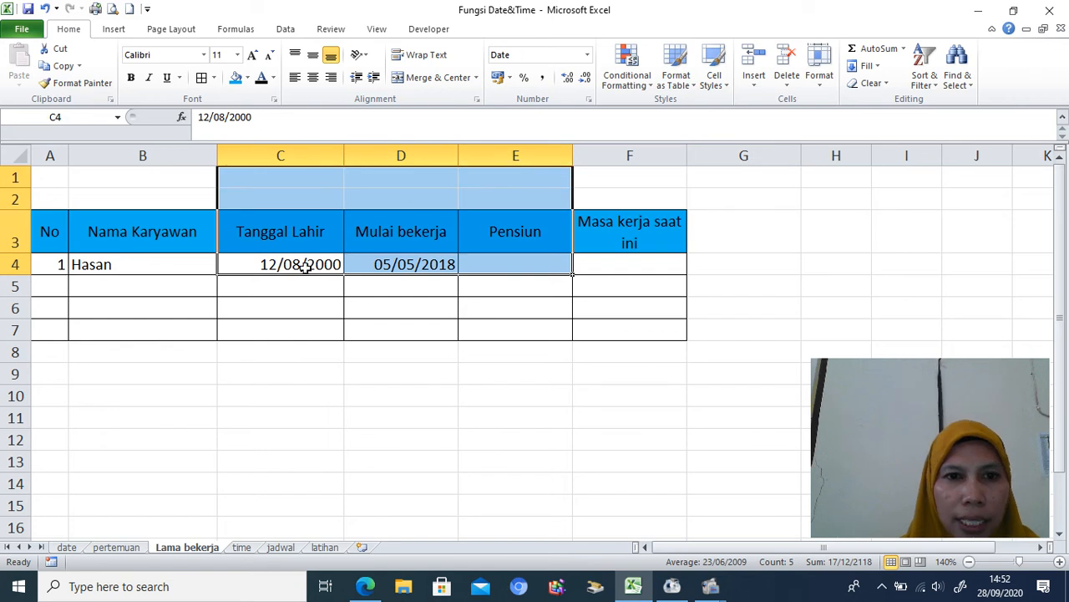
left_click_drag(305, 268, 491, 257)
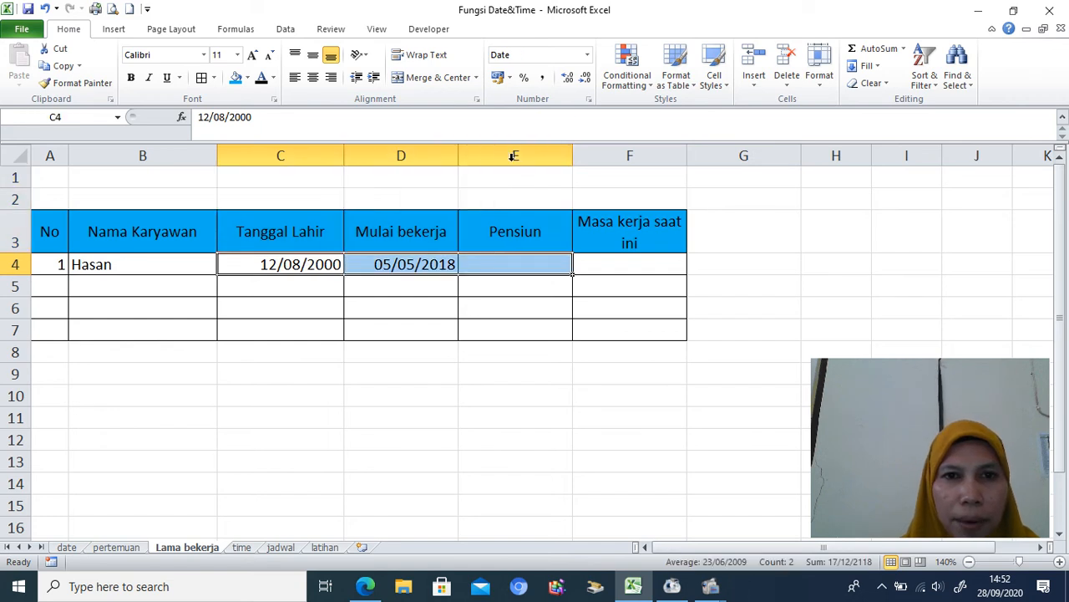
left_click(588, 99)
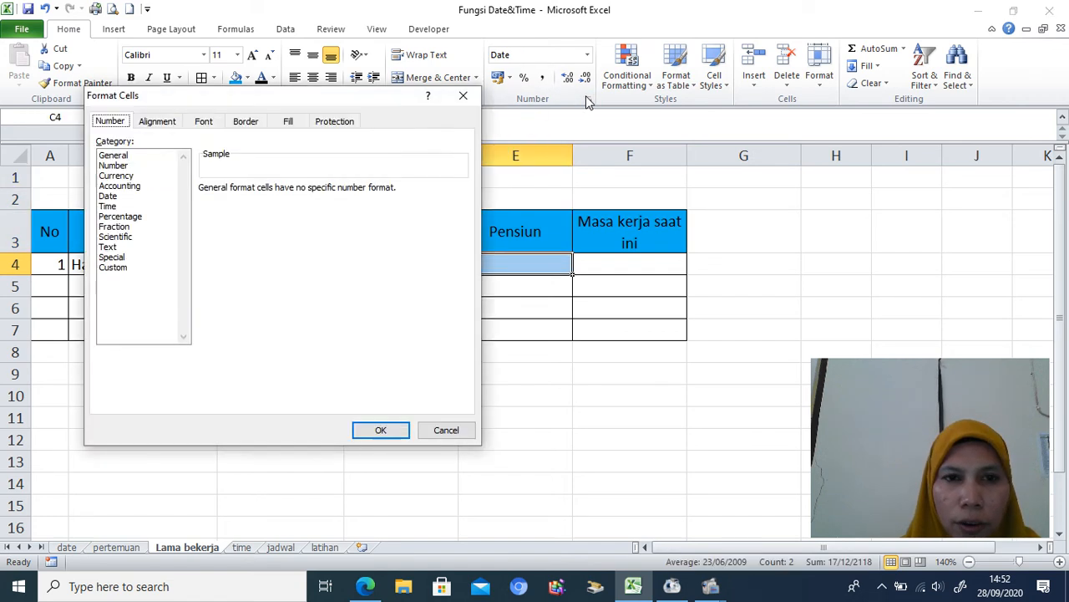
left_click(110, 197)
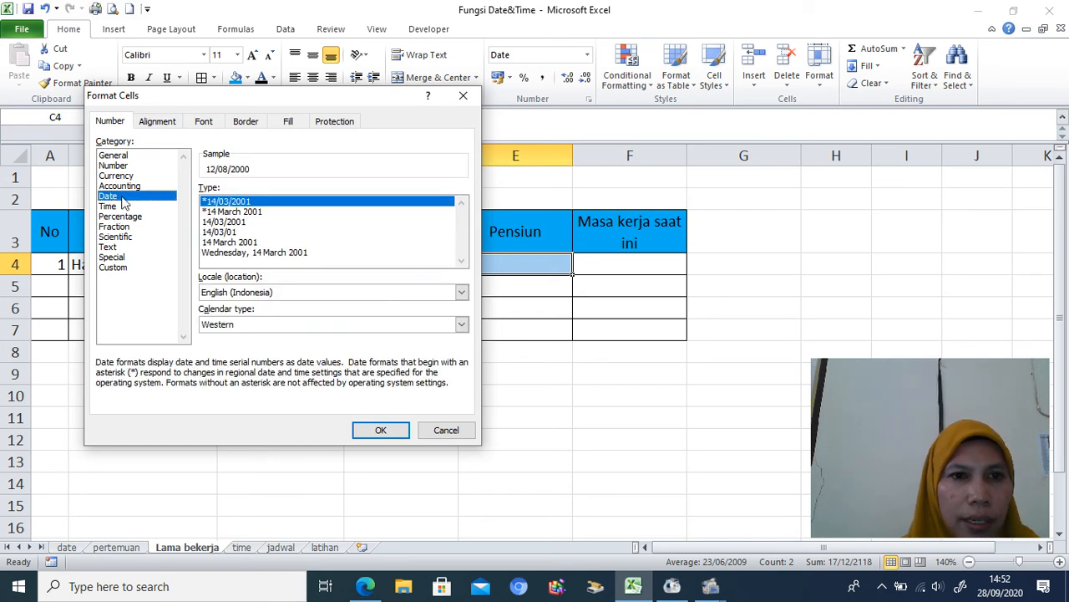
left_click(462, 291)
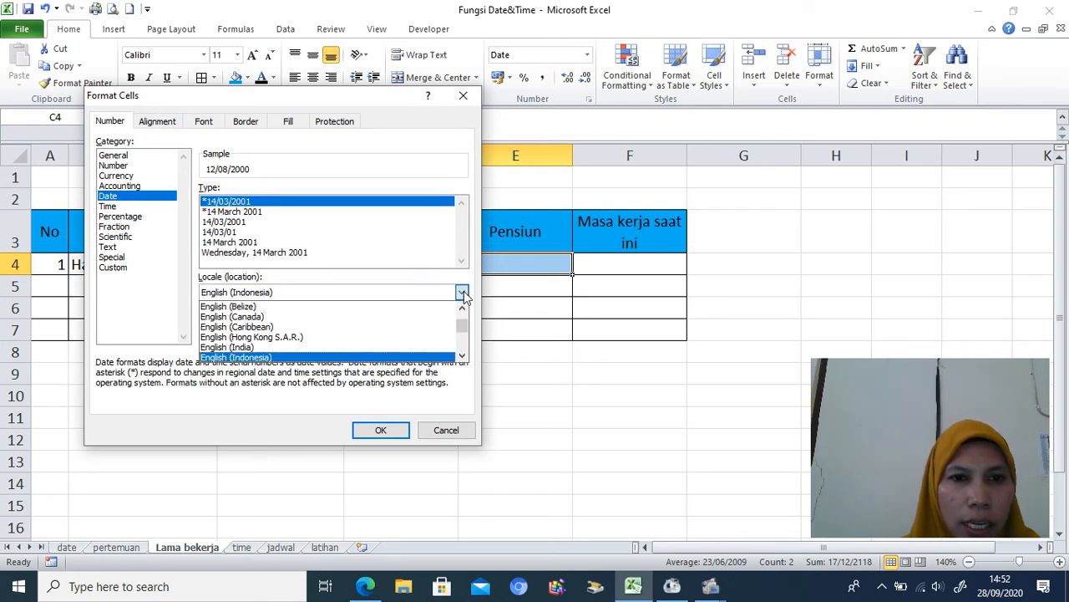
left_click_drag(464, 333, 463, 339)
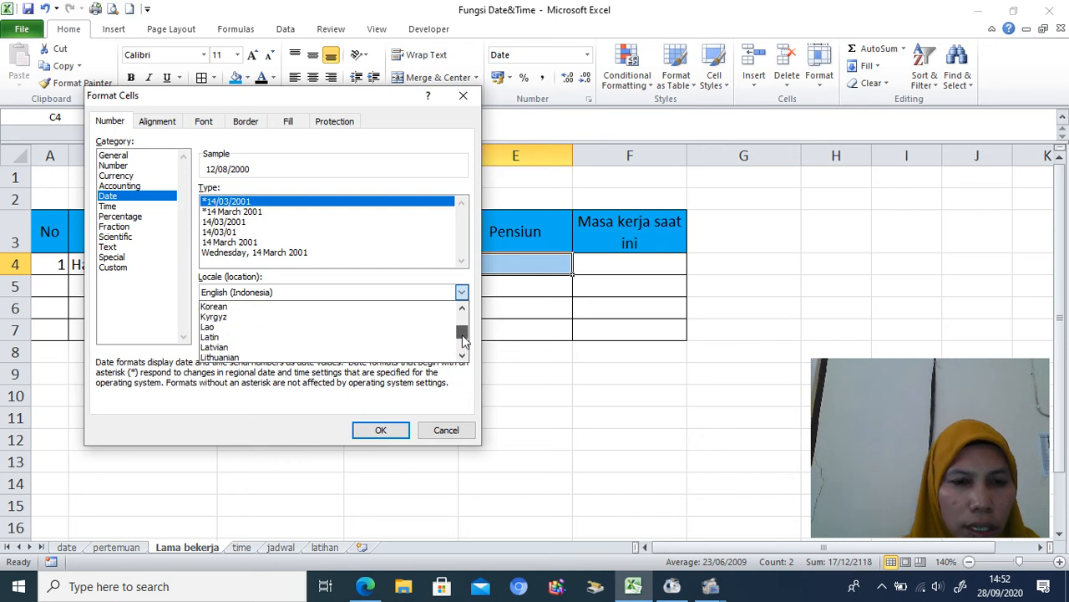
left_click(463, 308)
left_click(463, 309)
left_click(463, 309)
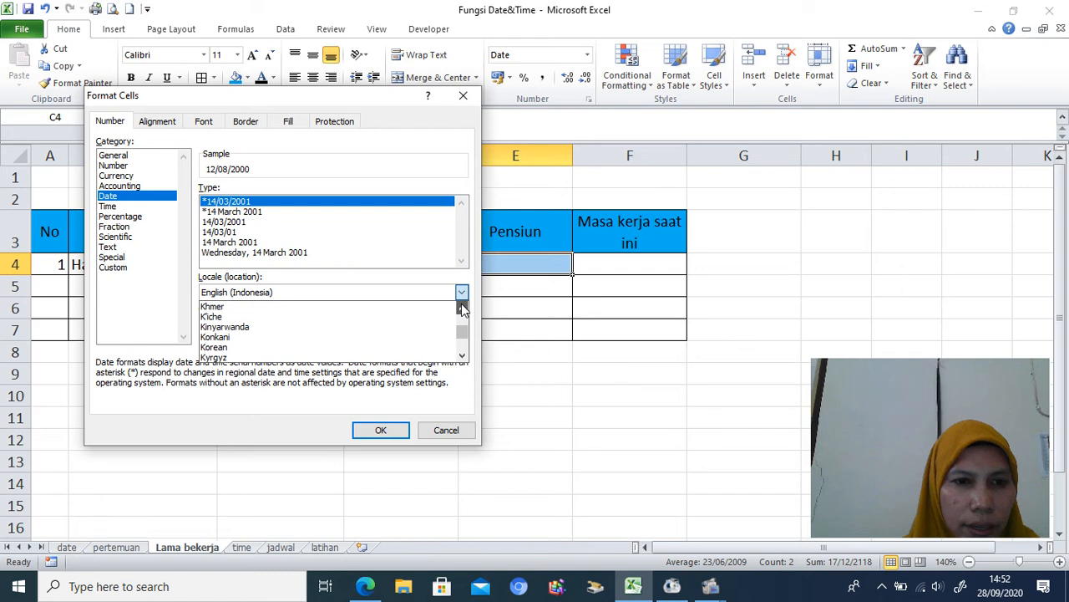
left_click(463, 308)
left_click(463, 308)
left_click(463, 309)
left_click(463, 308)
left_click(463, 308)
left_click(463, 308)
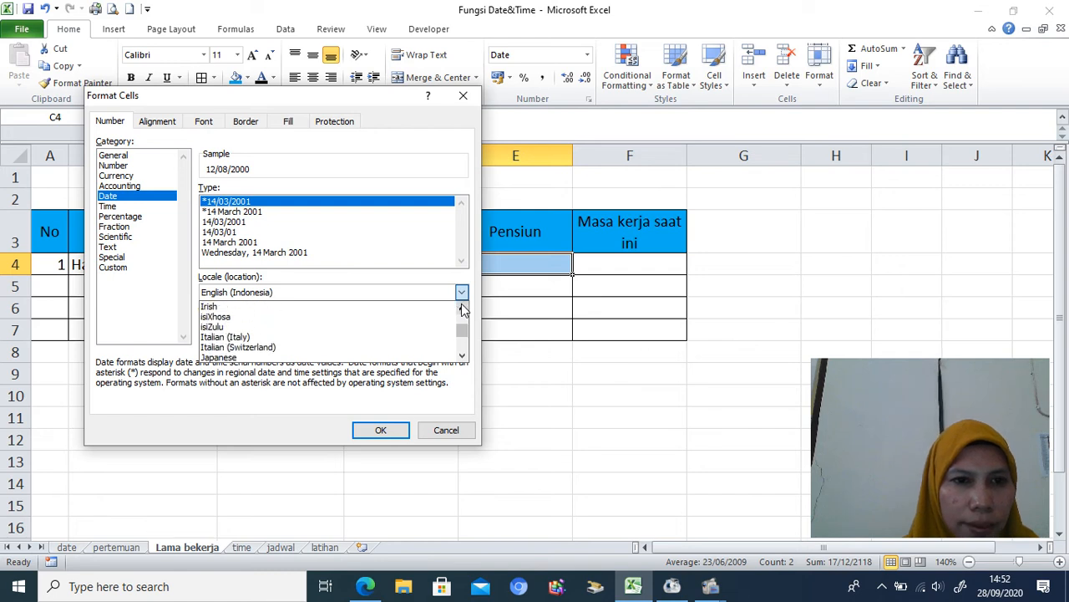
left_click(463, 308)
left_click(463, 308)
left_click(463, 308)
left_click(463, 309)
left_click(462, 308)
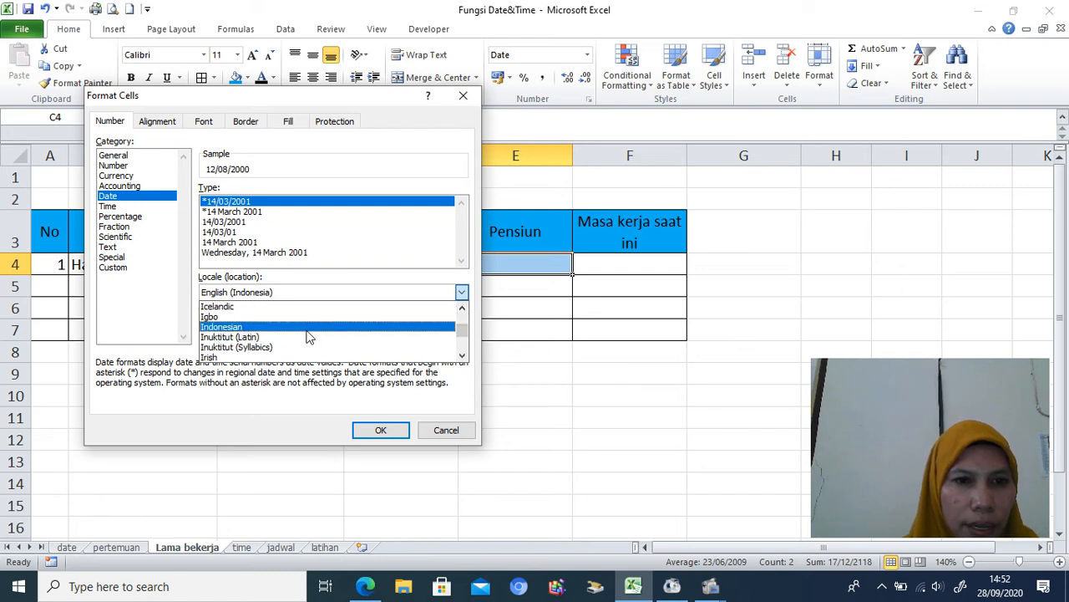
left_click(311, 328)
left_click(380, 430)
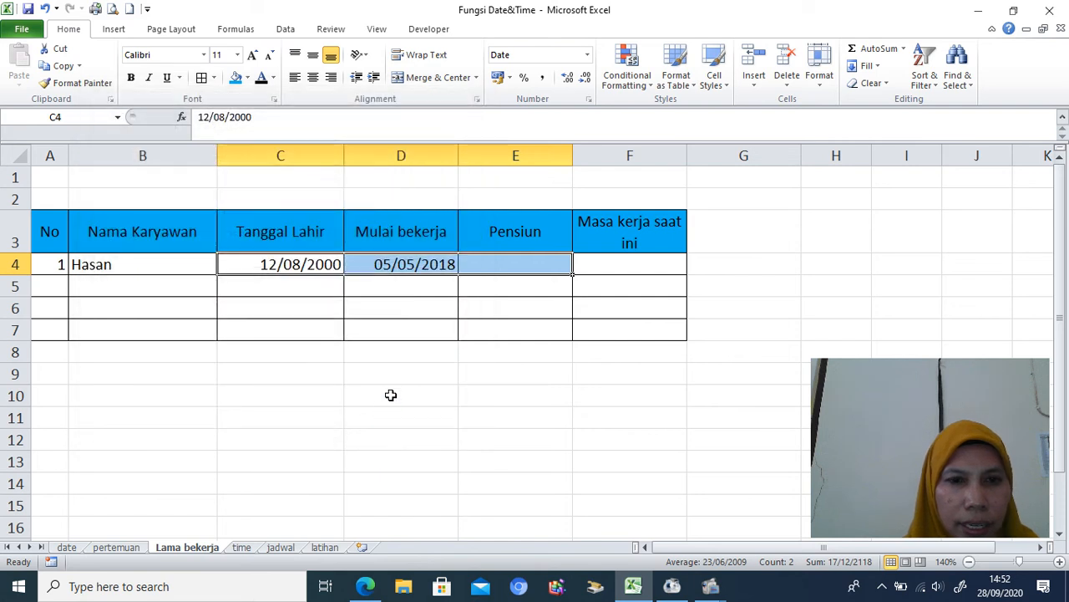
Step: Change the date type of C4:E4 to the long Indonesian style 14 Maret 2001
left_click(589, 98)
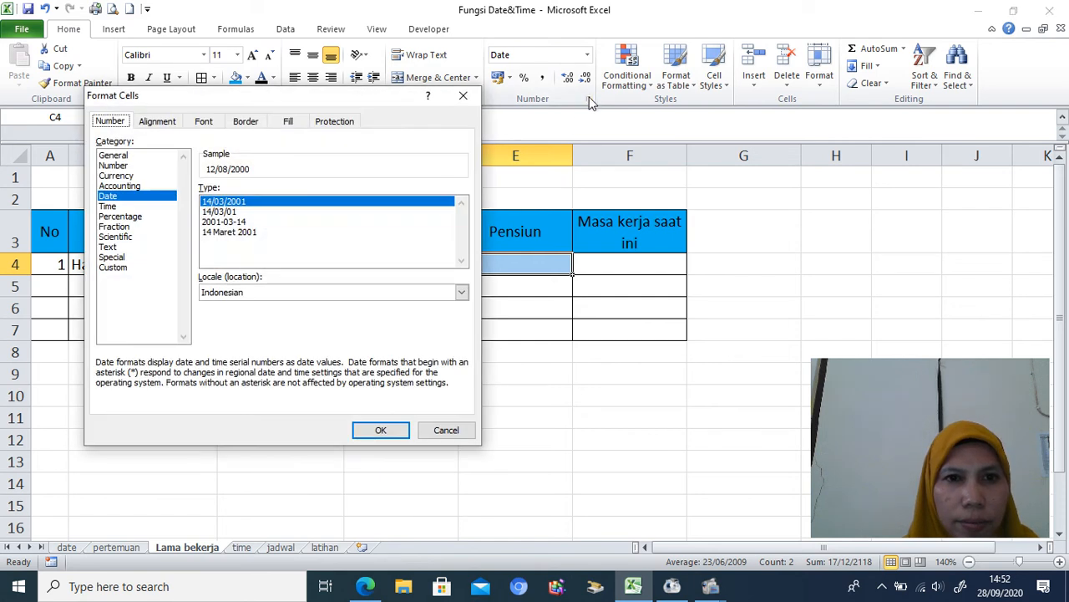
left_click(242, 233)
left_click(364, 428)
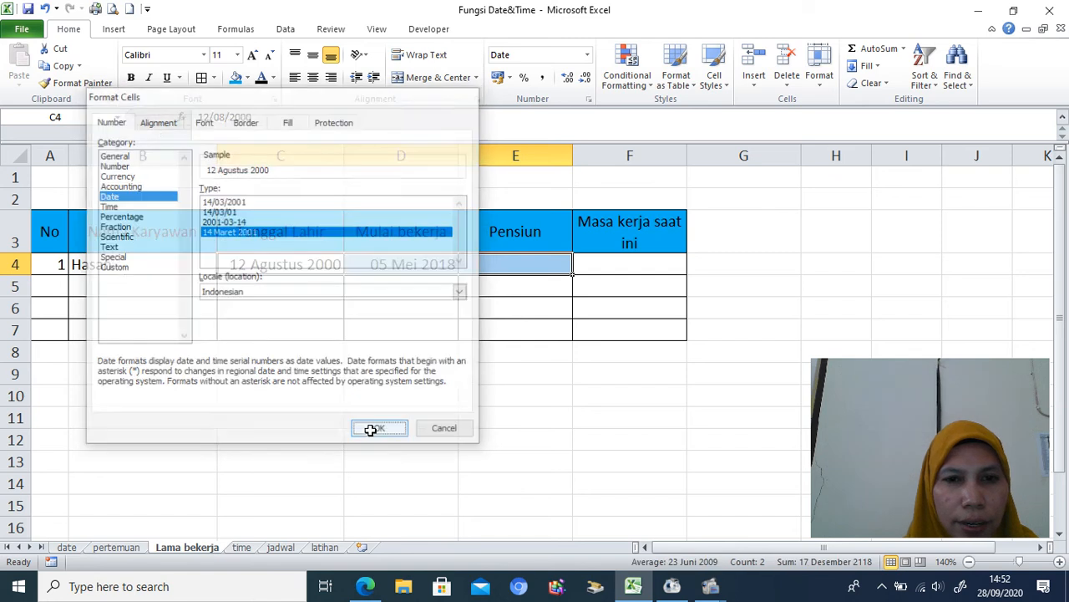
left_click(389, 411)
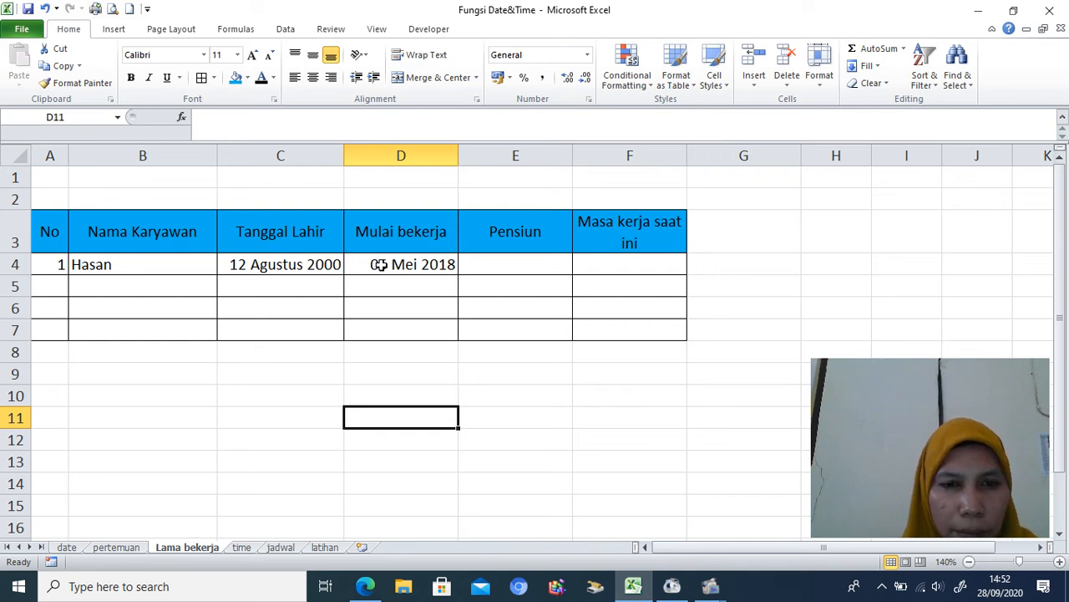
Step: Begin the Pensiun formula in E4 as =DATE(YEAR(C4)+48, adding 48 years to the birth year
left_click(483, 263)
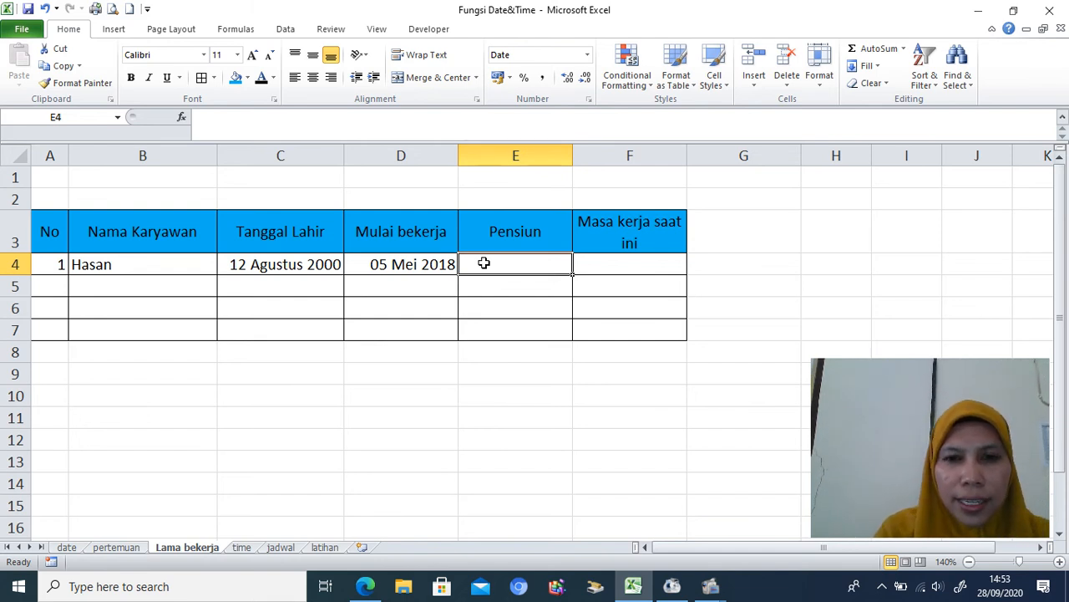
type("=y")
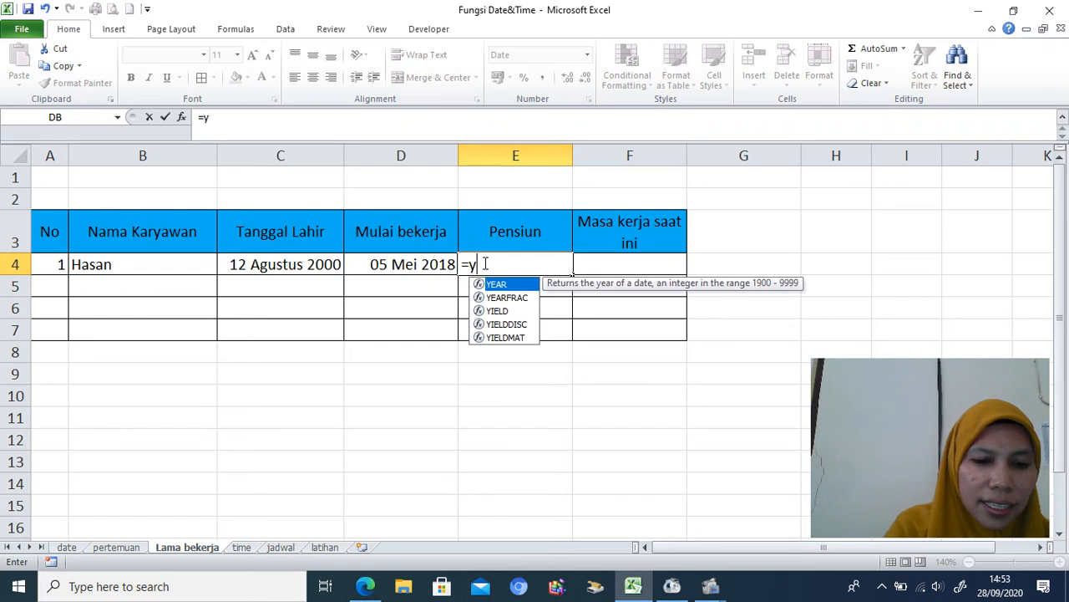
key("BackSpace")
type("date")
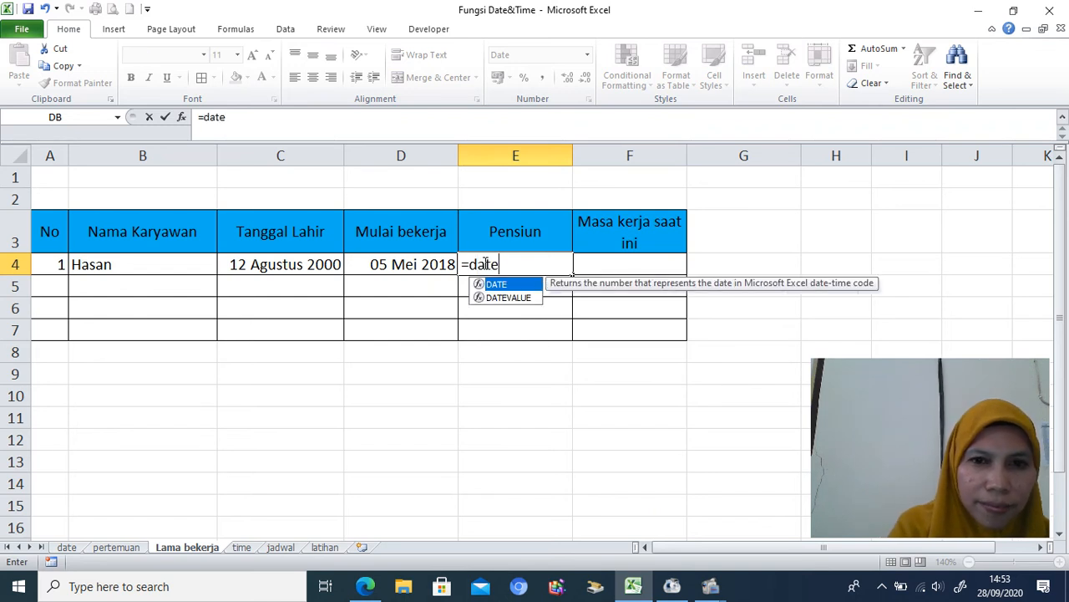
type("(")
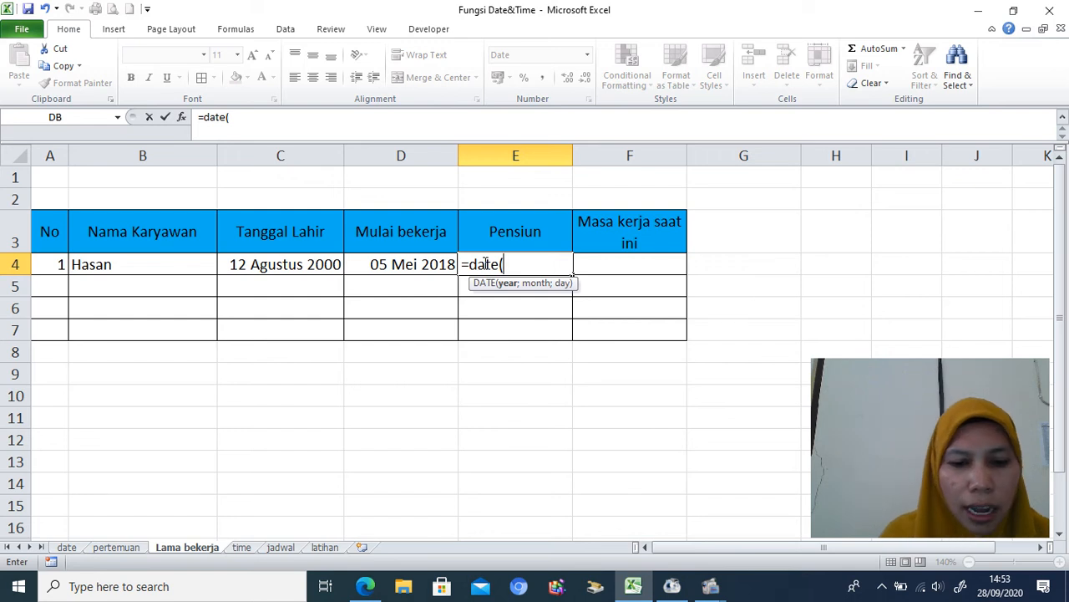
type("year(")
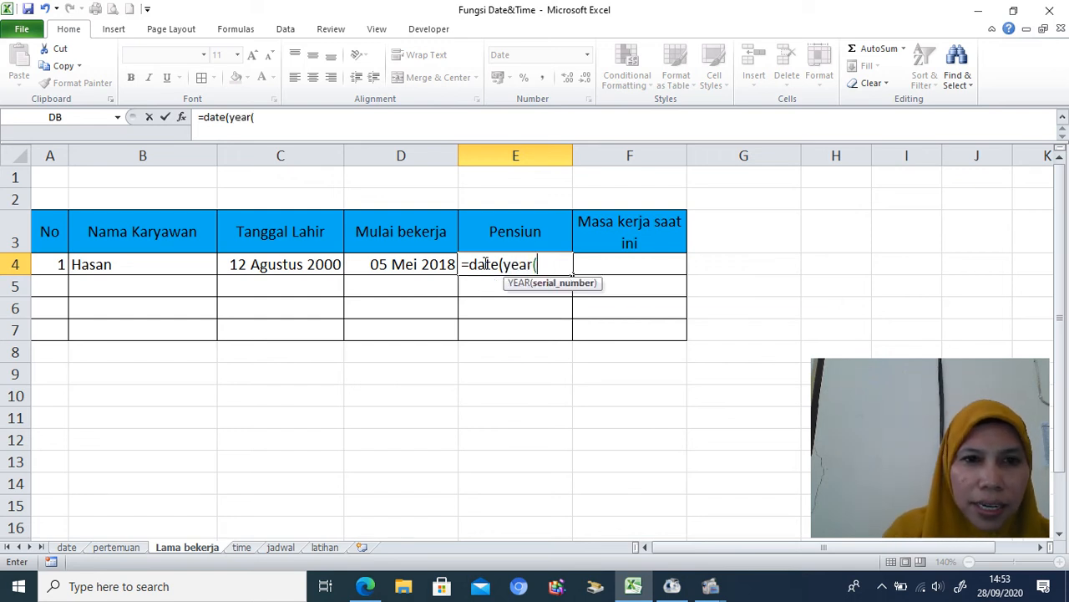
left_click(318, 264)
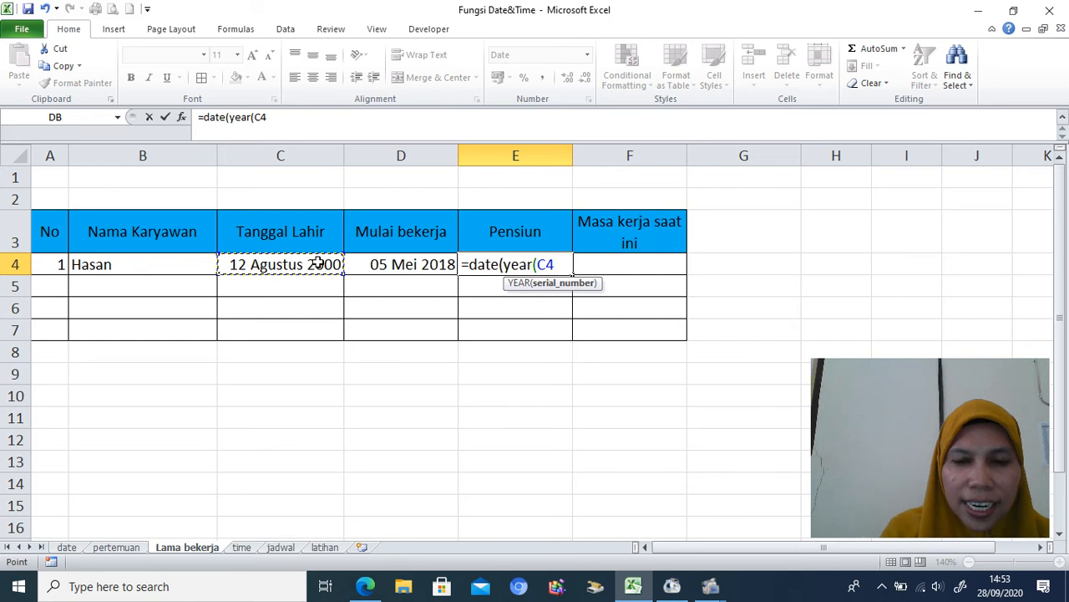
type(")+")
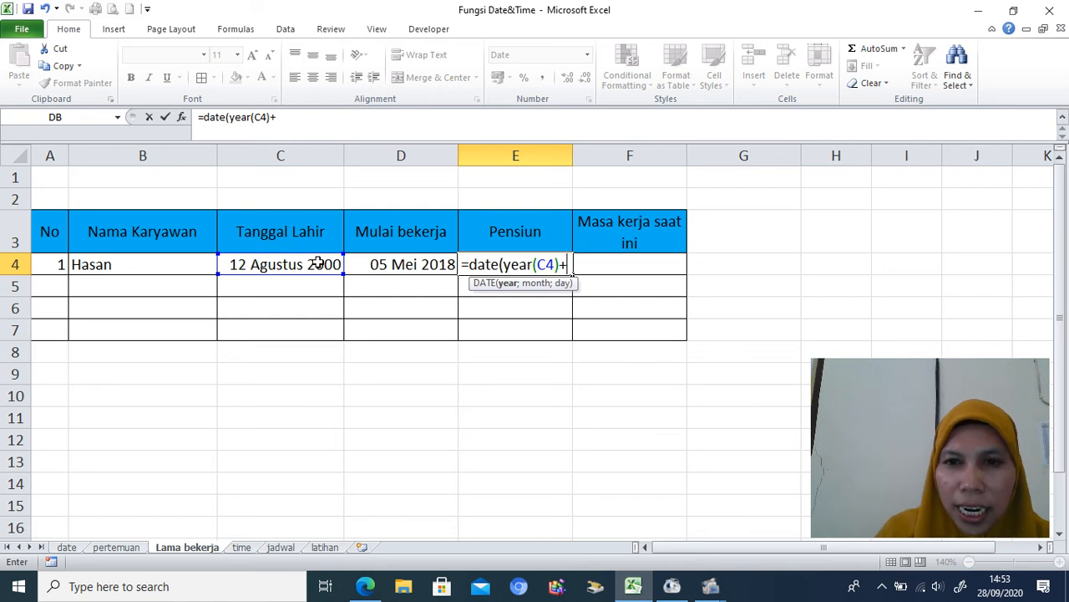
type("4")
type("8")
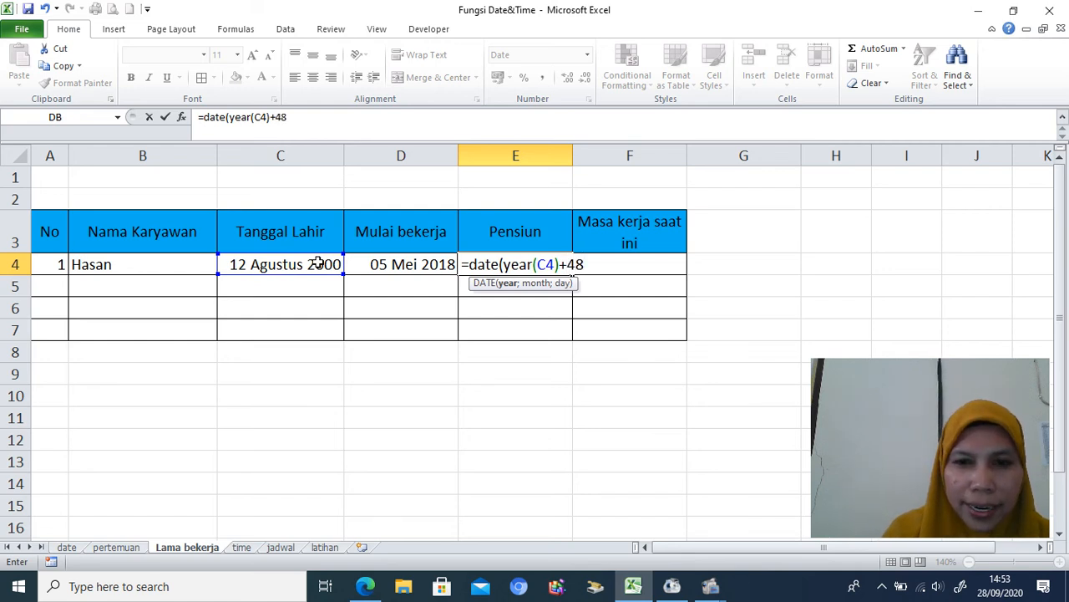
Step: Complete the Pensiun formula in E4 as =DATE(YEAR(C4)+48;MONTH(C4);DAY(C4)) and widen column E to fit the date
type(";month(")
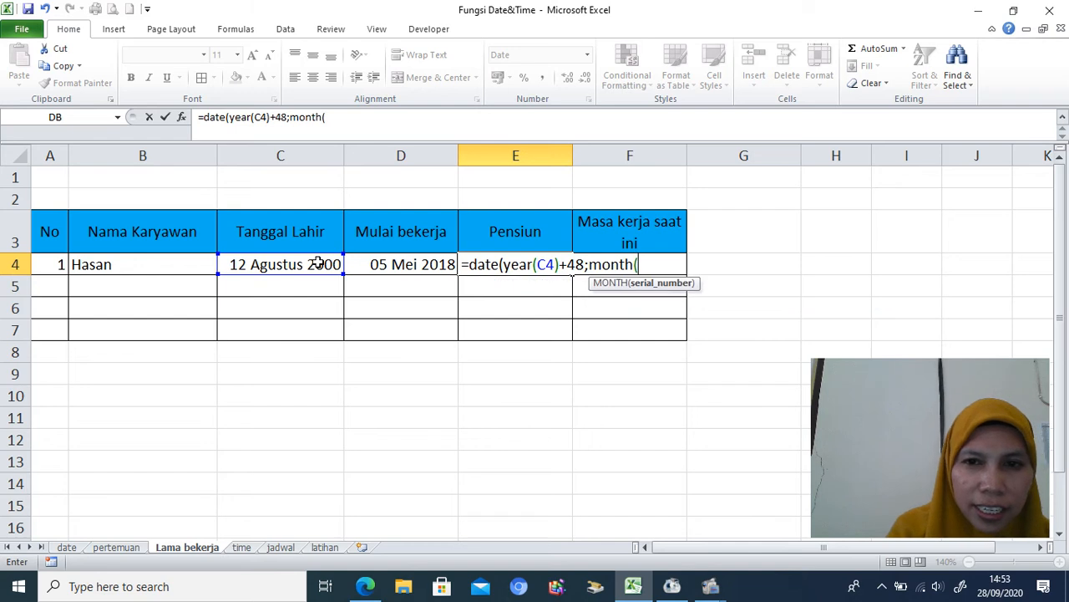
left_click(307, 264)
type(")")
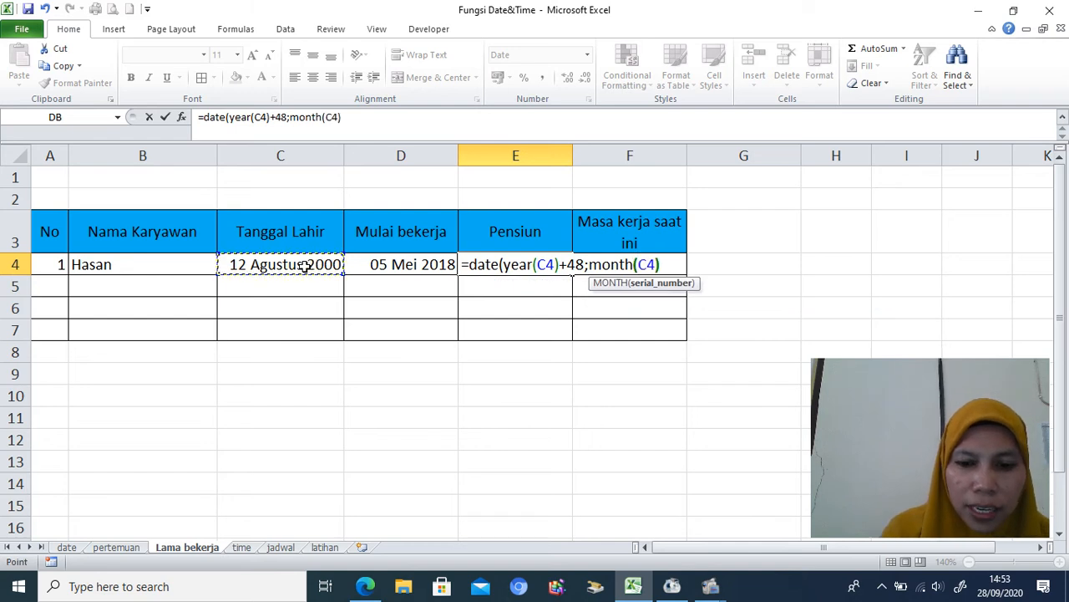
type(";day(")
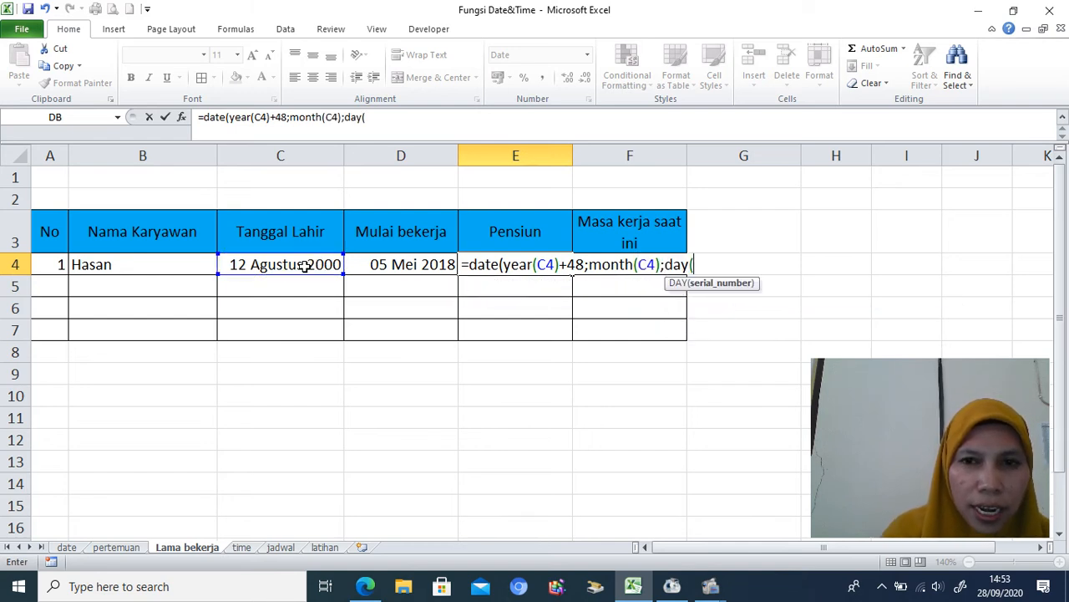
left_click(260, 273)
type(")")
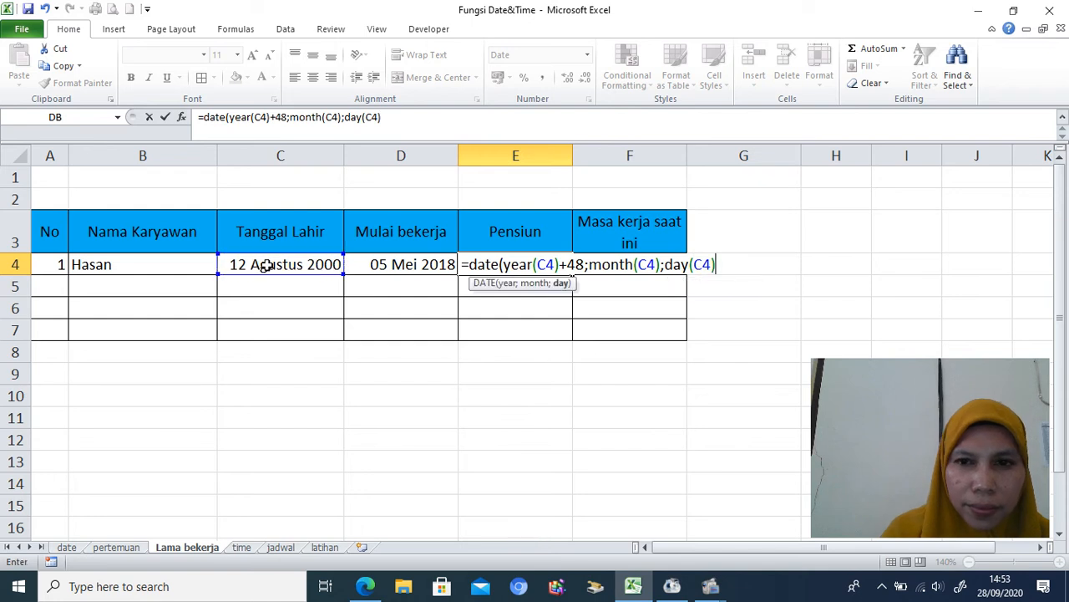
type(")")
key("Return")
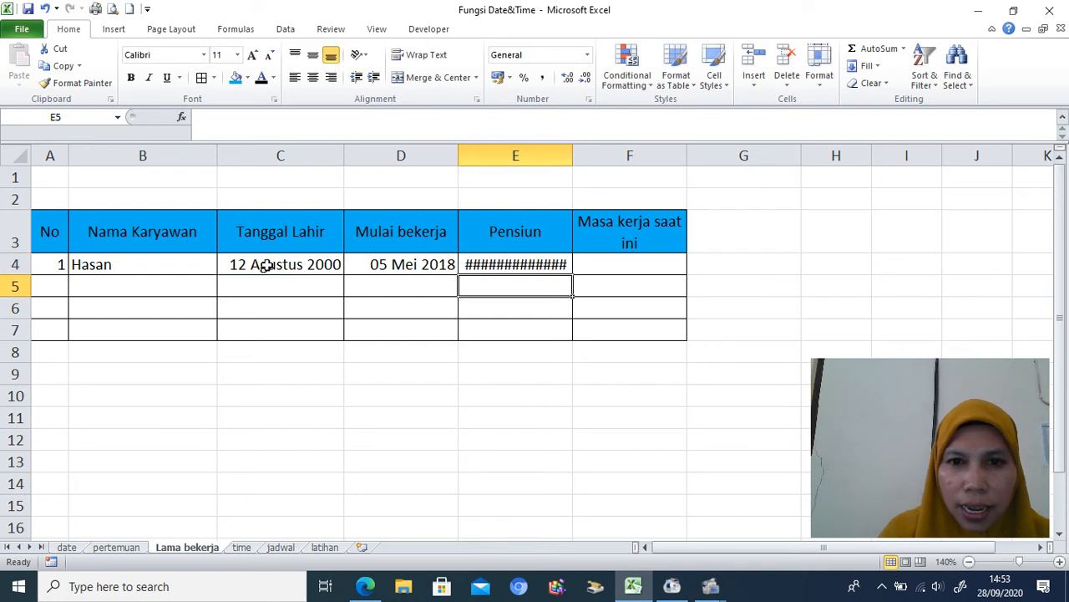
left_click_drag(572, 156, 598, 158)
left_click(554, 266)
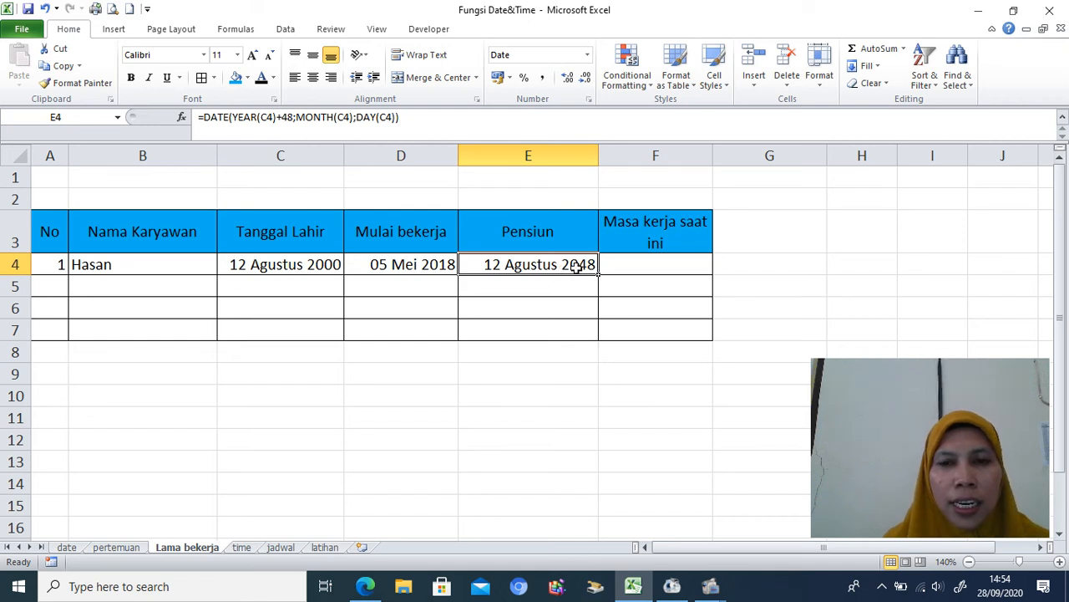
Step: Widen column F slightly and enter =TODAY()-D4 in F4 to calculate the first employee's current service in days
left_click(620, 264)
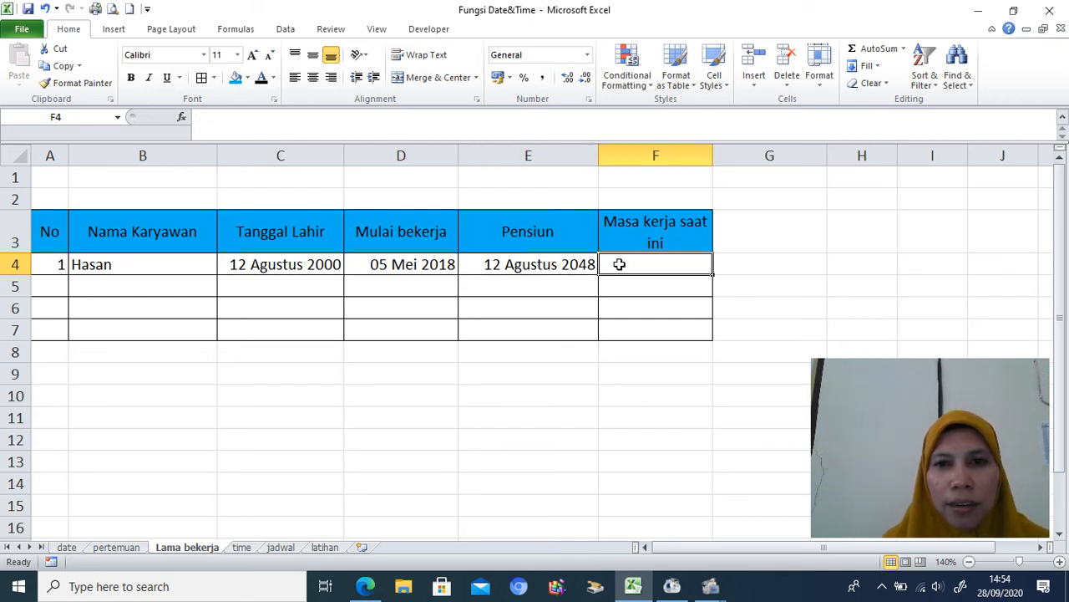
left_click_drag(709, 157, 717, 155)
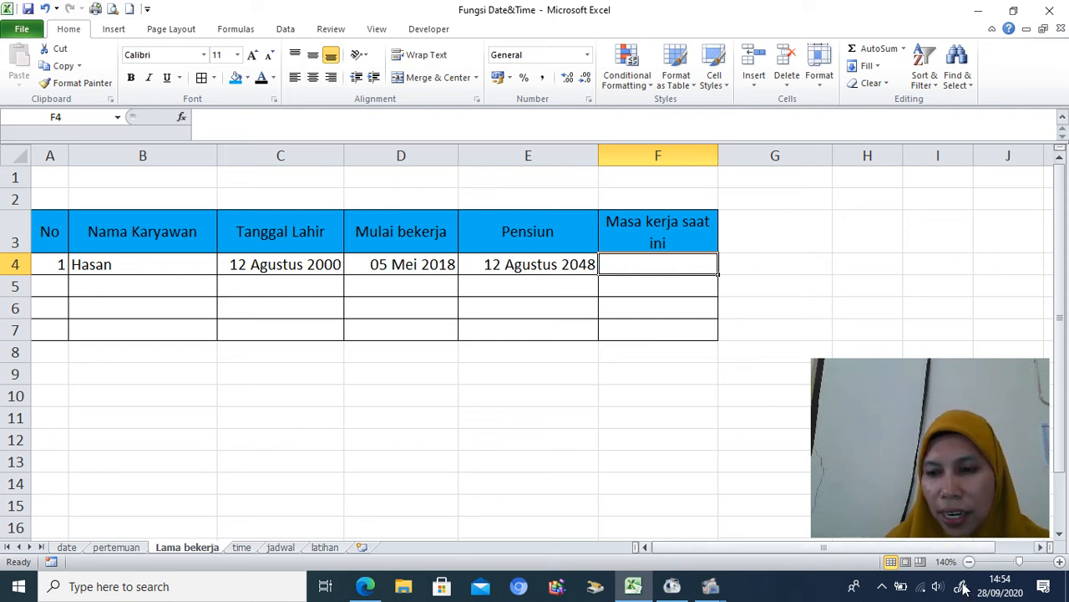
mouse_move(984, 599)
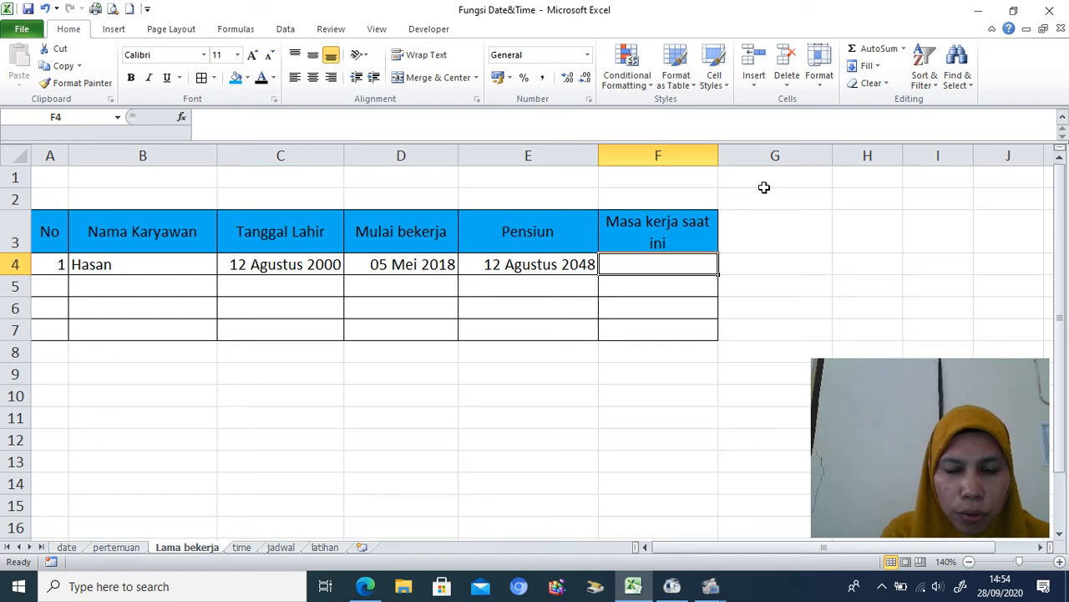
type("=")
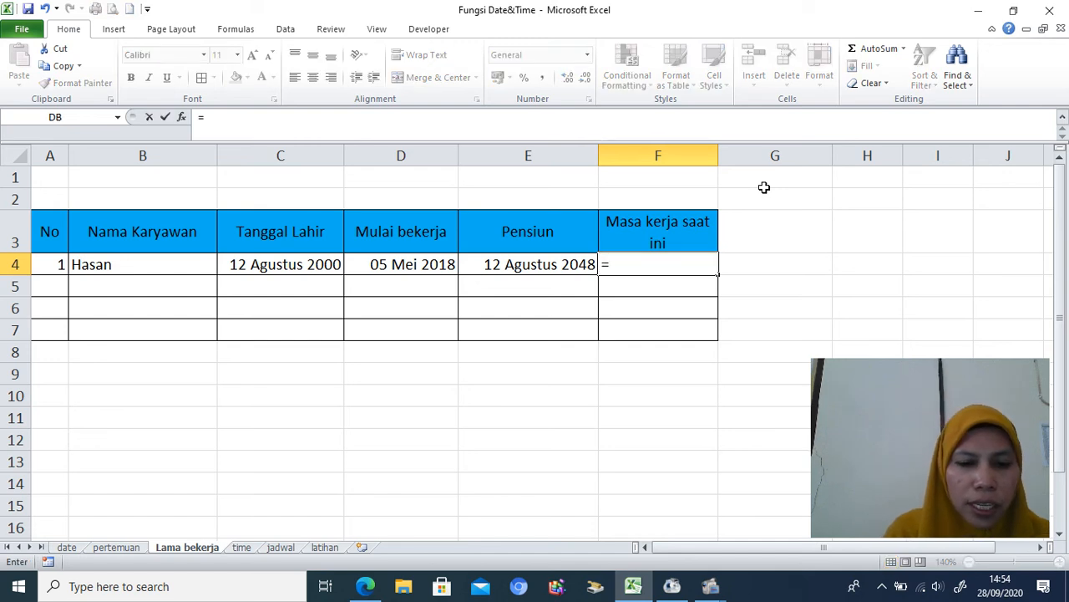
type("today")
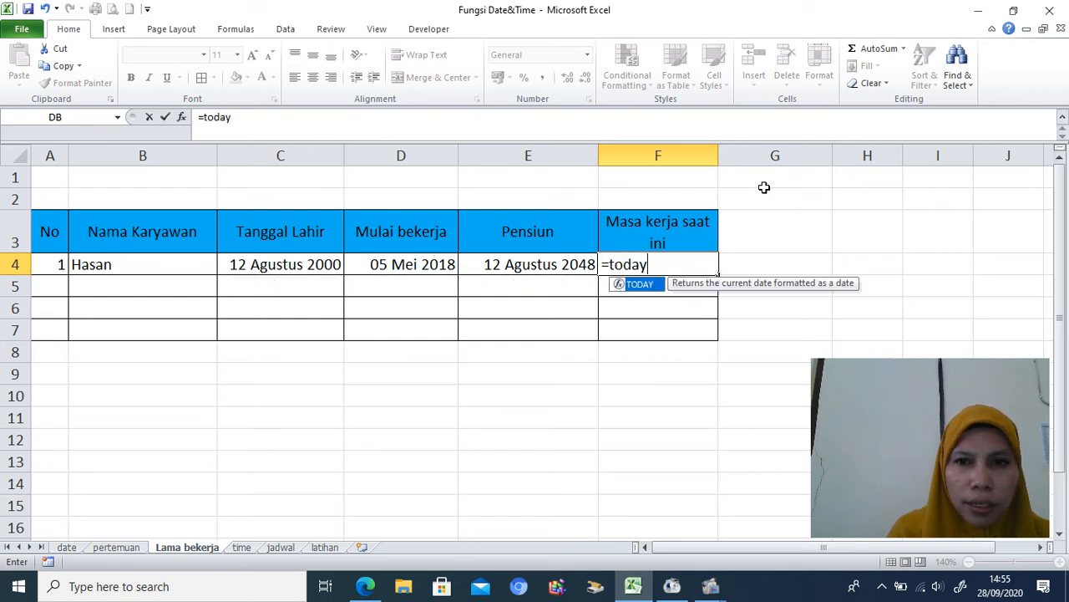
type("()")
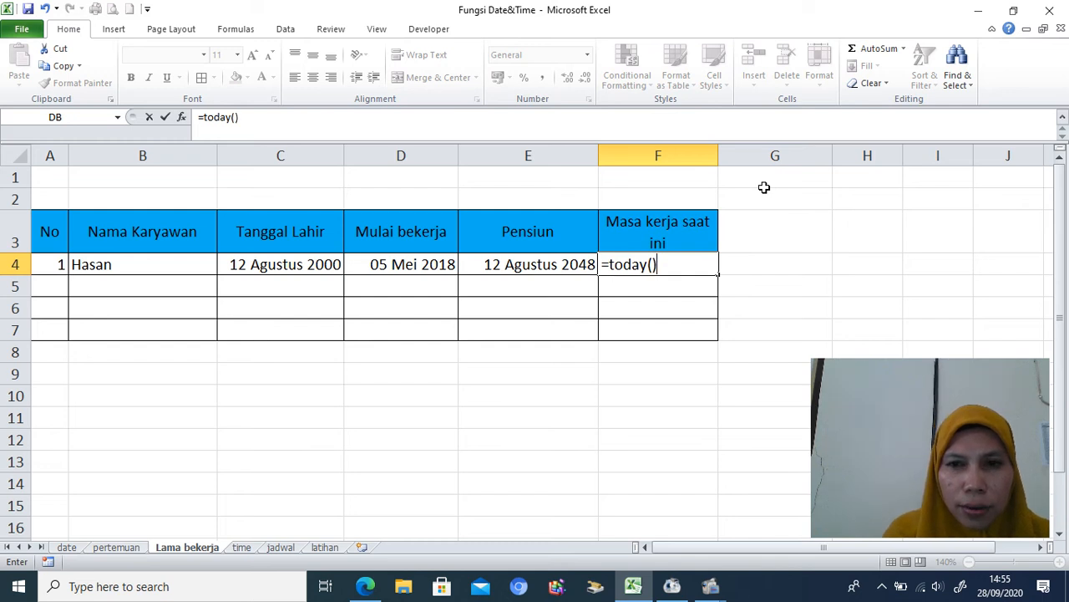
type("-")
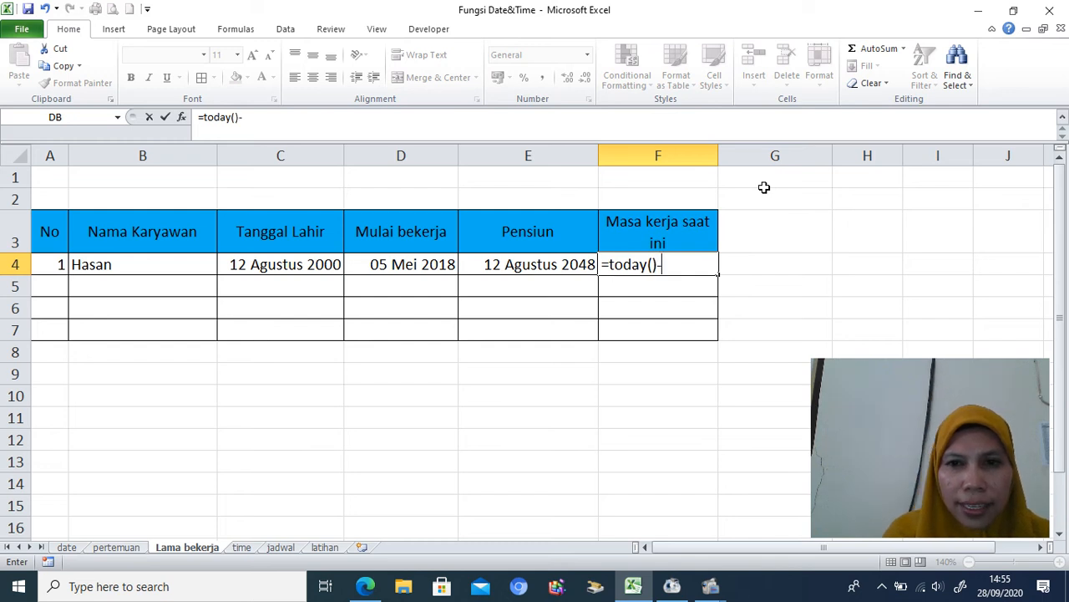
left_click(389, 264)
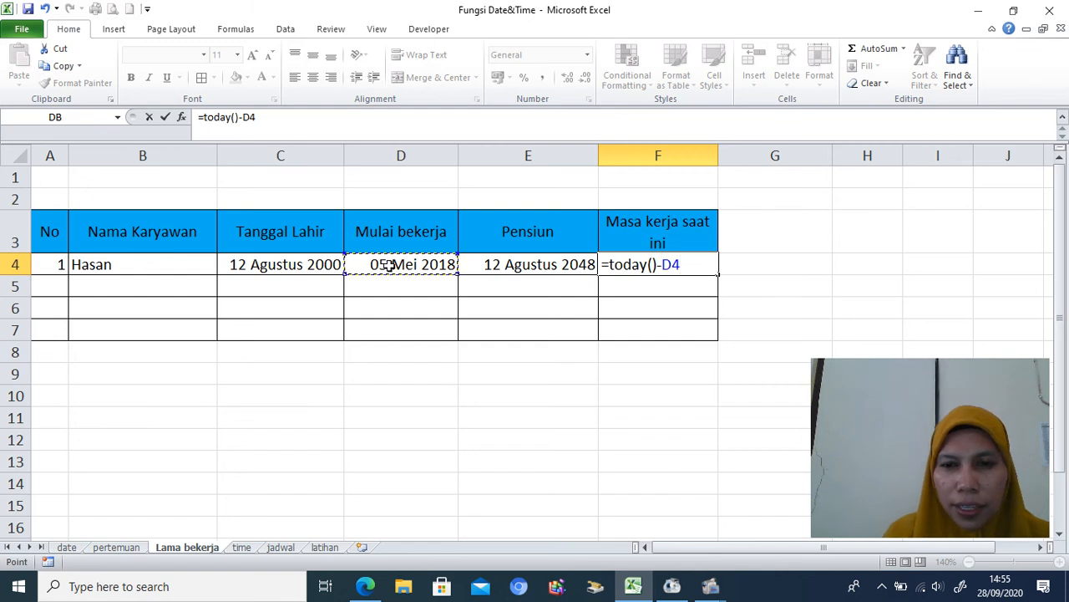
key("Return")
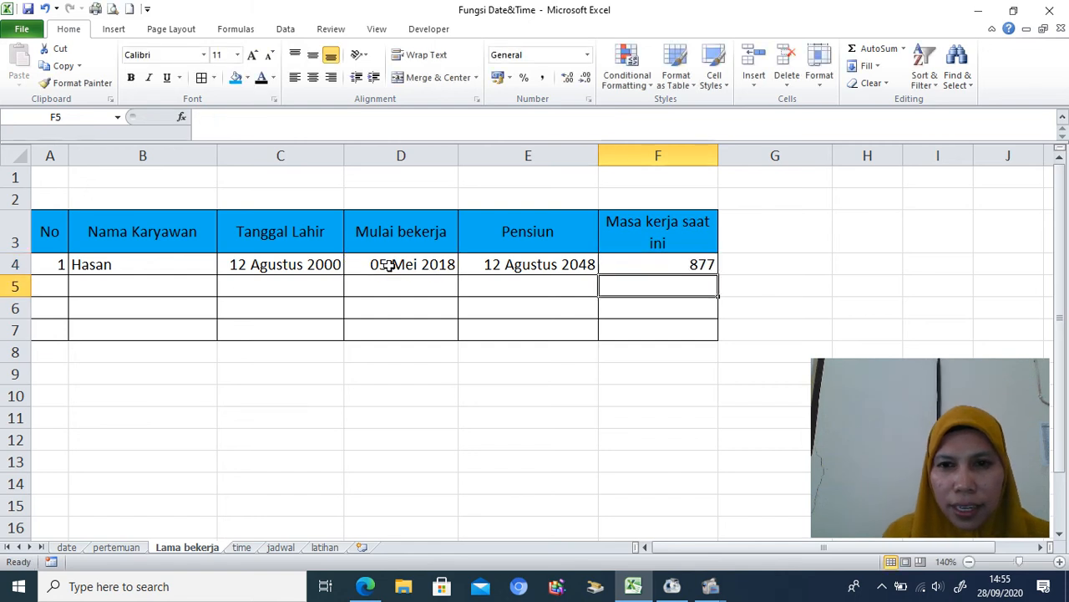
Step: Edit the Masa kerja formula in F4 to =(TODAY()-D4)/360 so it converts the days to years
left_click(633, 264)
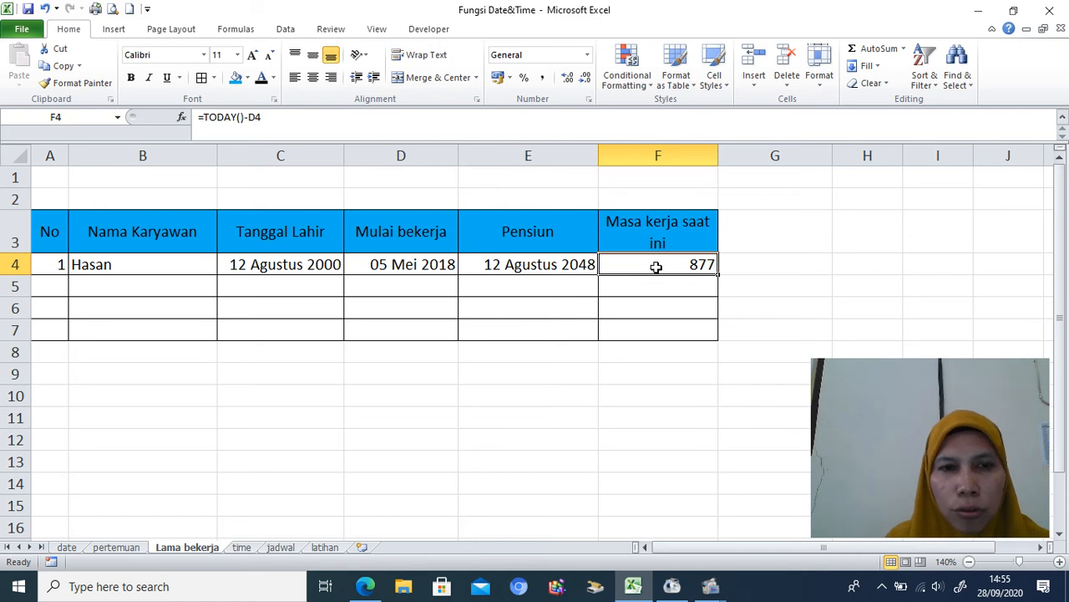
left_click(202, 116)
type("(")
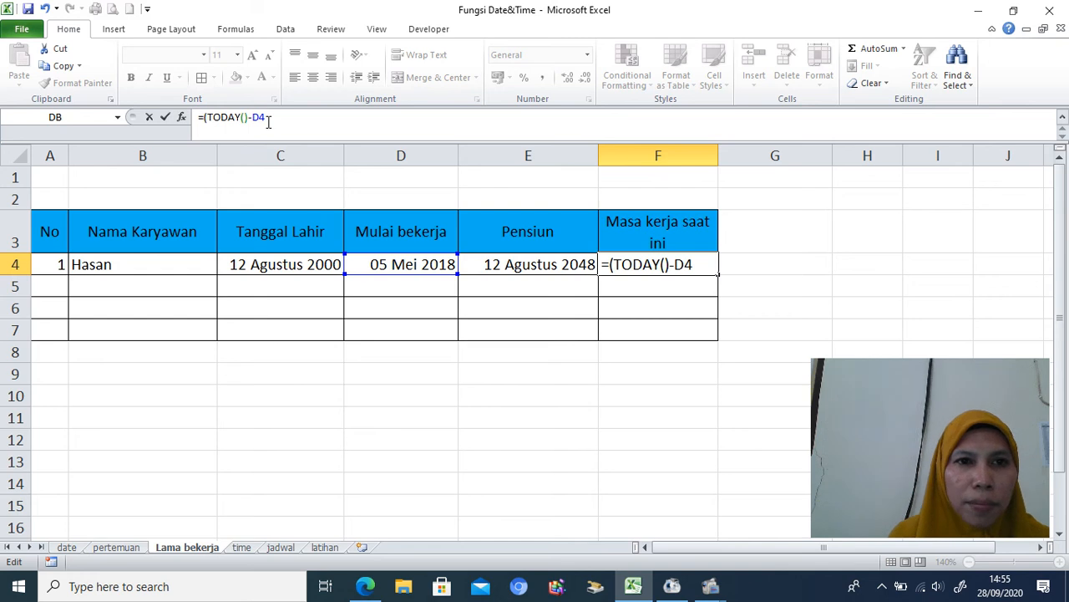
type(")-D4)")
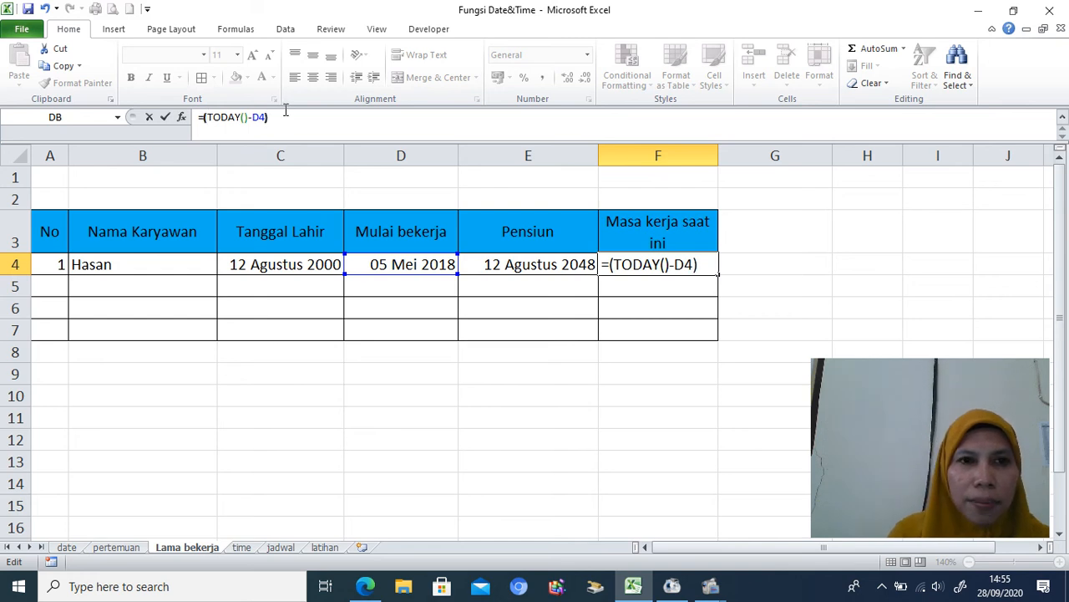
type("/360")
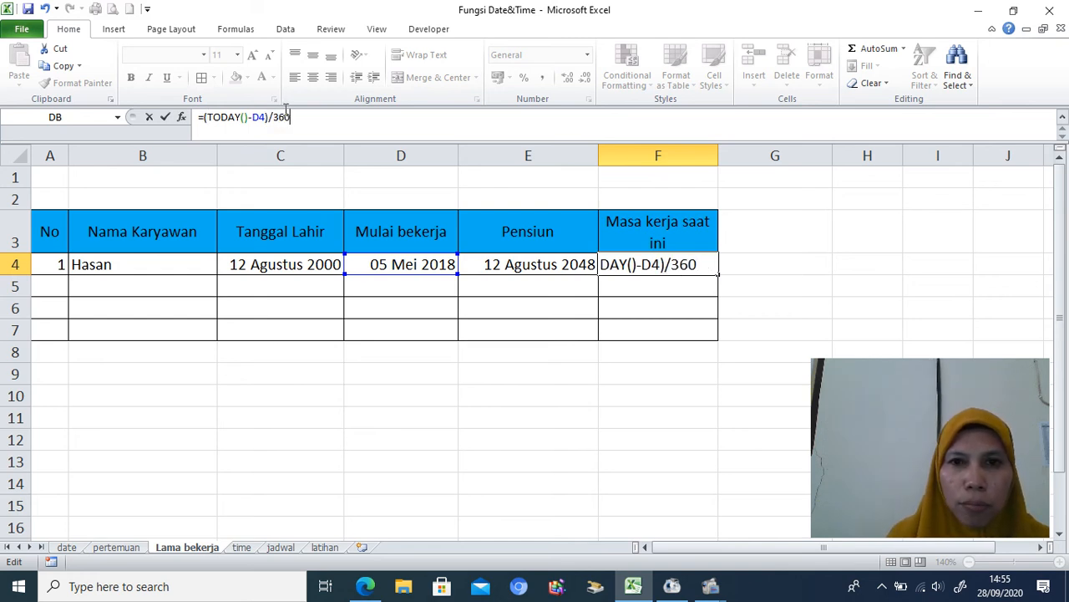
key("Return")
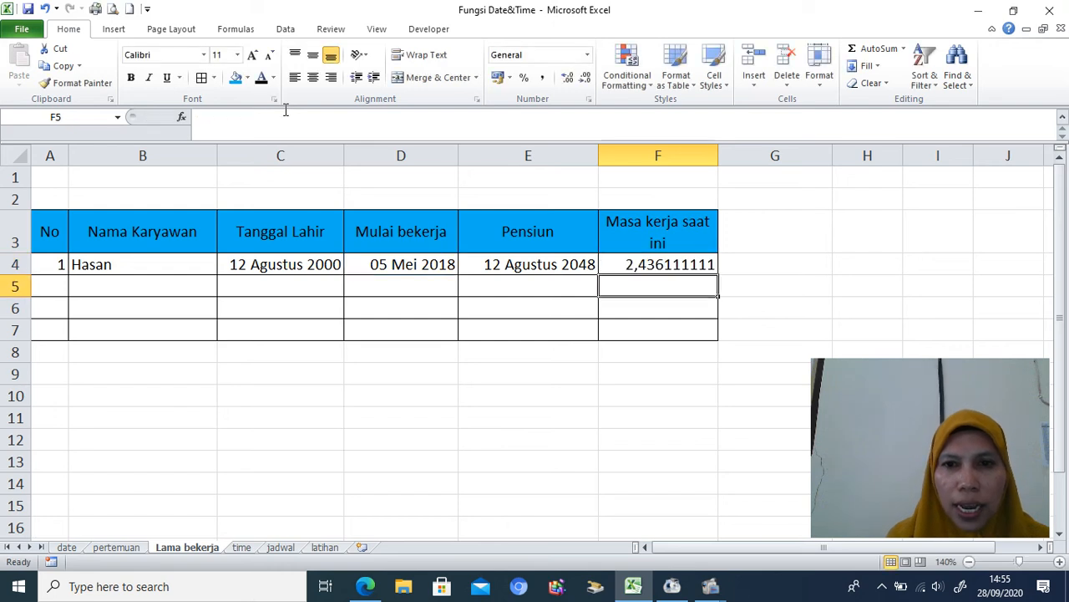
Step: Reduce the number format of the Masa kerja result in F4 to one decimal place
left_click(635, 262)
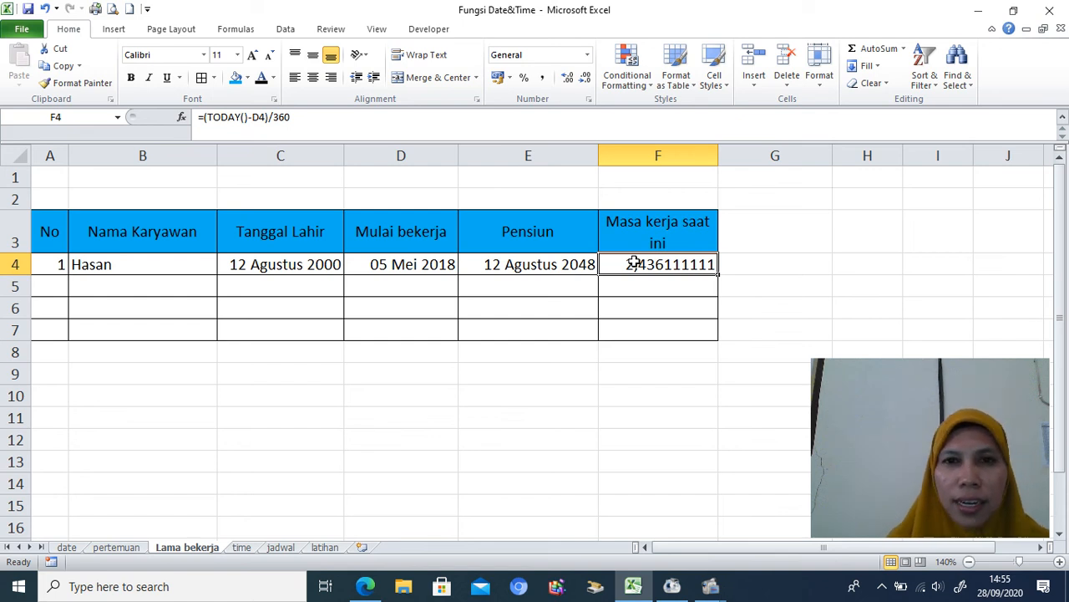
left_click(586, 78)
left_click(586, 78)
left_click(586, 78)
left_click(586, 77)
left_click(585, 78)
left_click(585, 78)
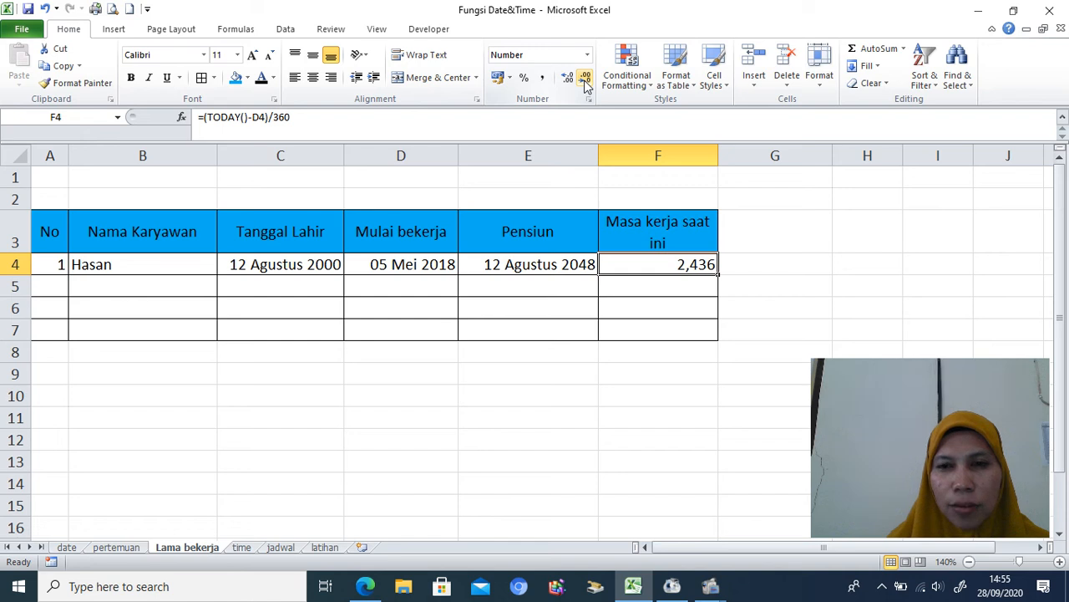
left_click(586, 78)
left_click(585, 79)
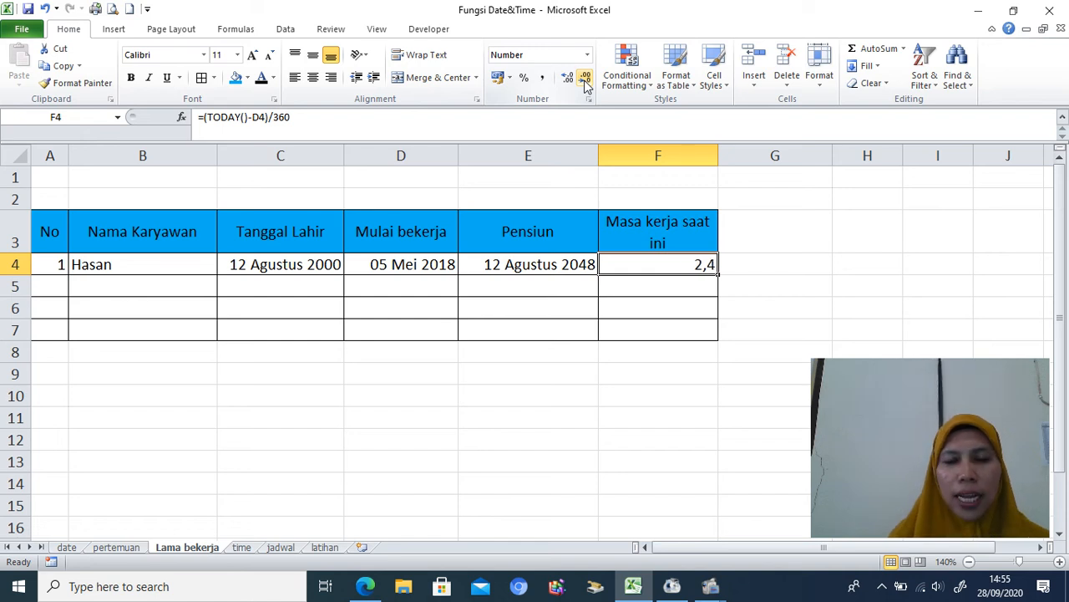
left_click(658, 327)
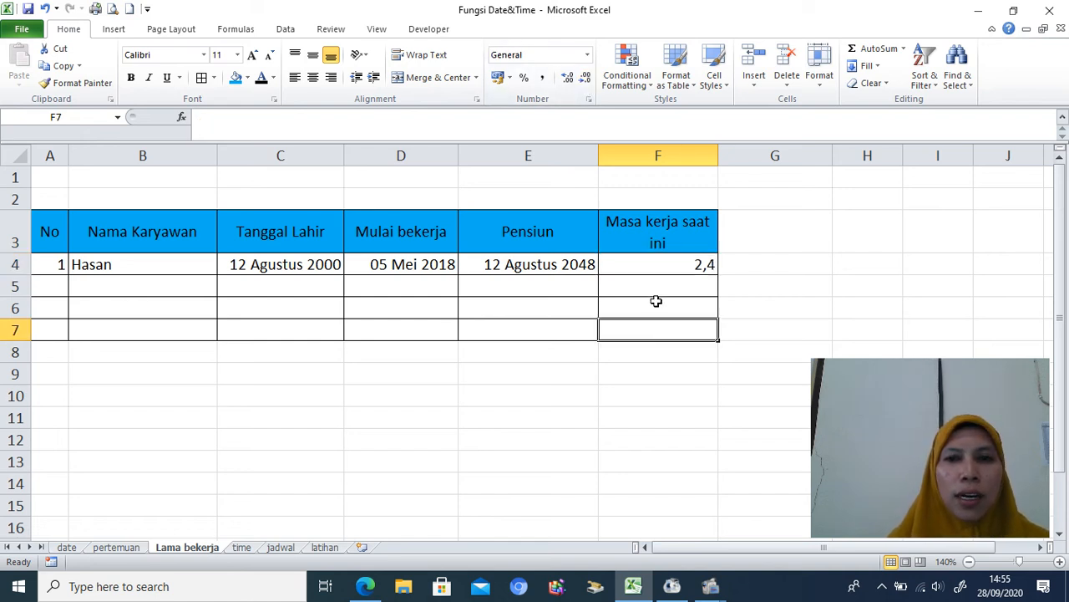
Step: Re-enter the whole Masa kerja formula in F4 from scratch as =(TODAY()-D4)/360 and select the cell again
left_click(659, 267)
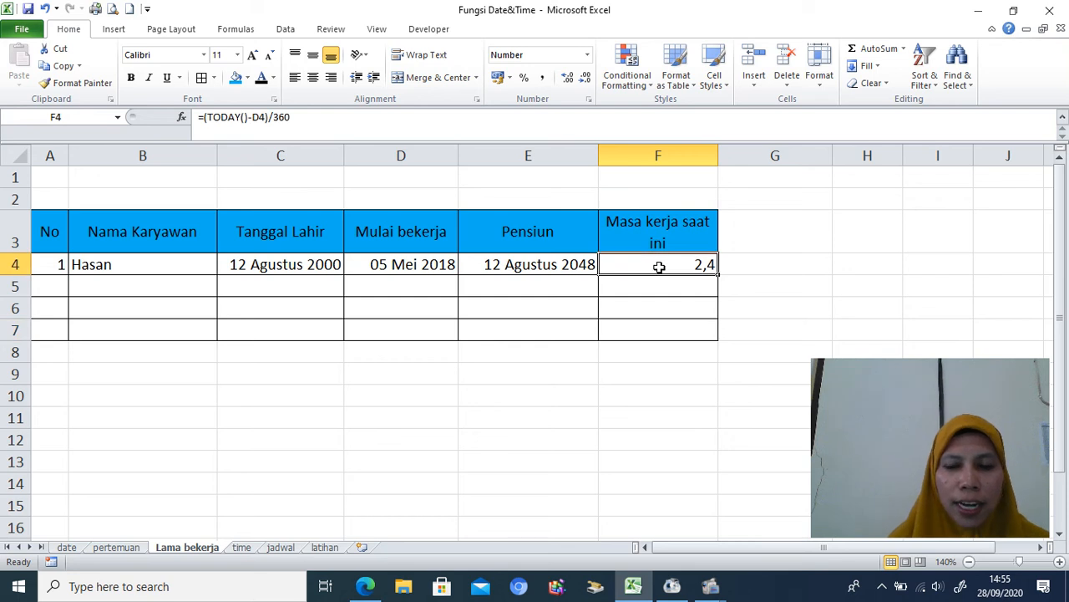
type("=")
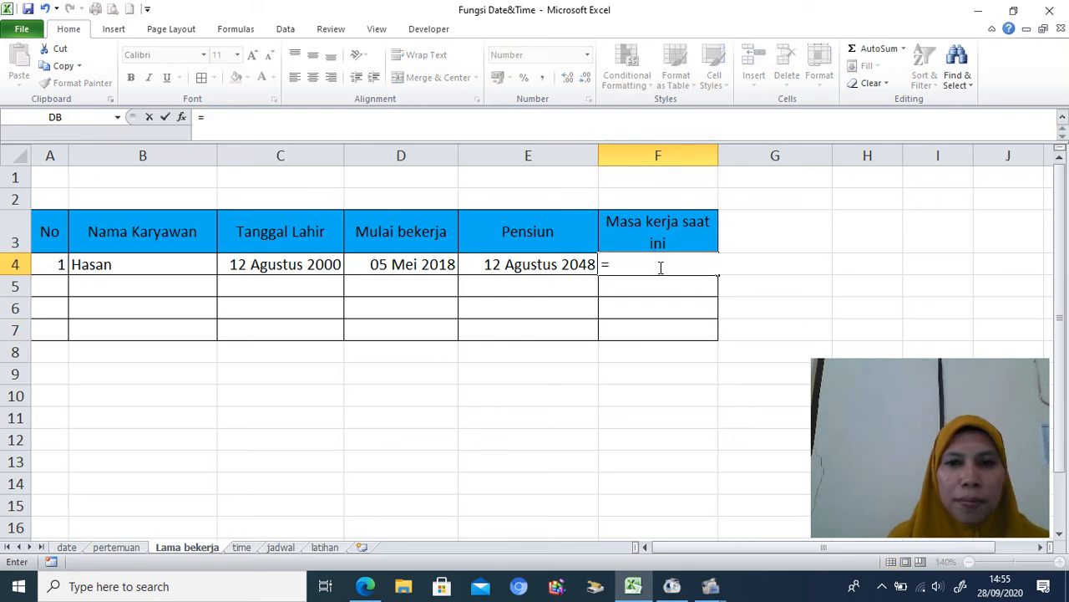
type("da")
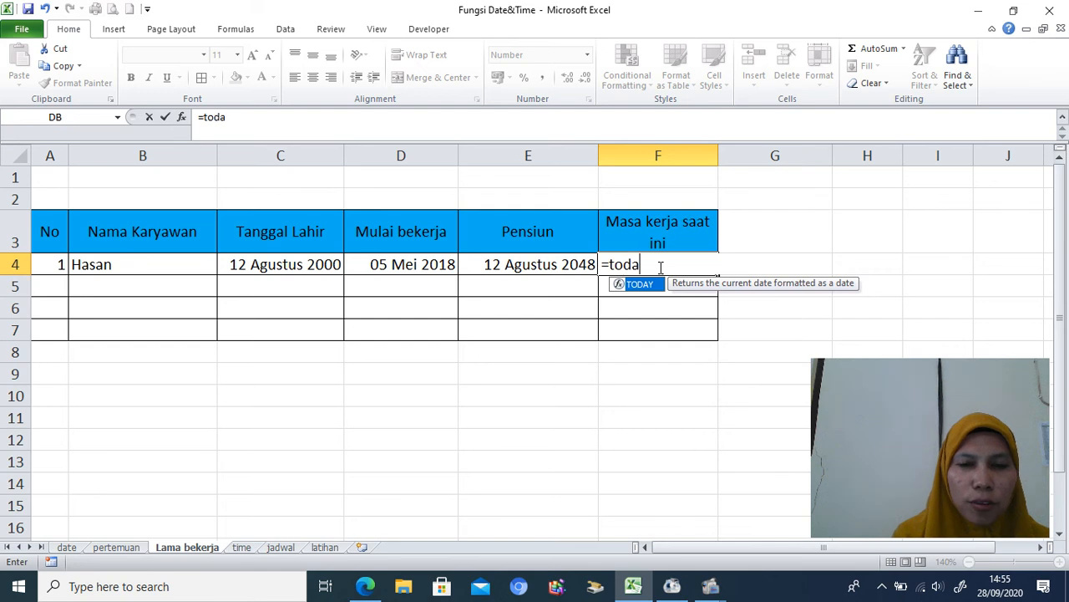
type("y(")
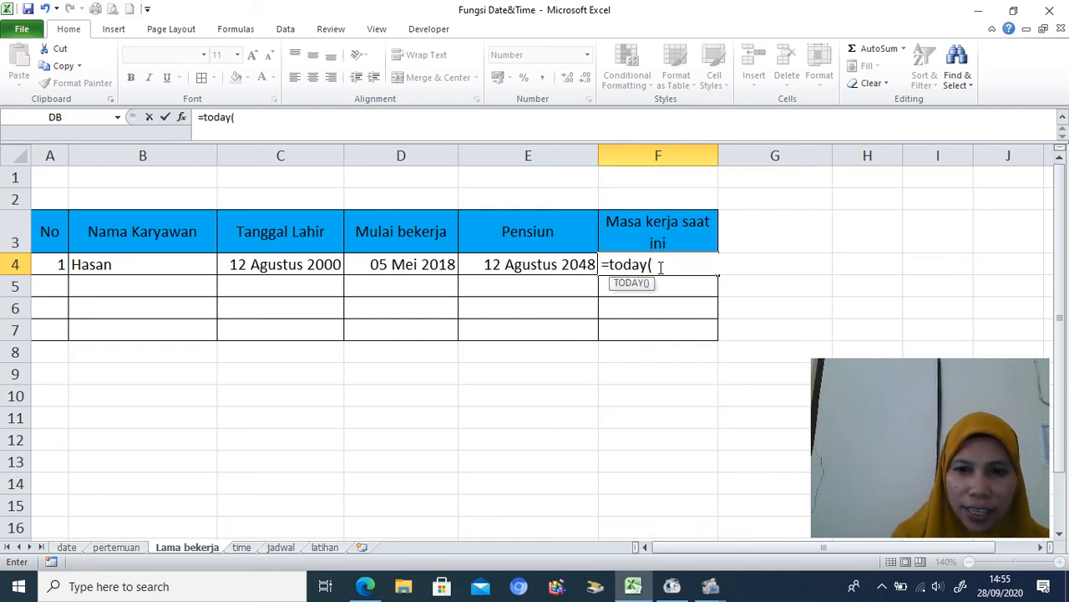
type(")-")
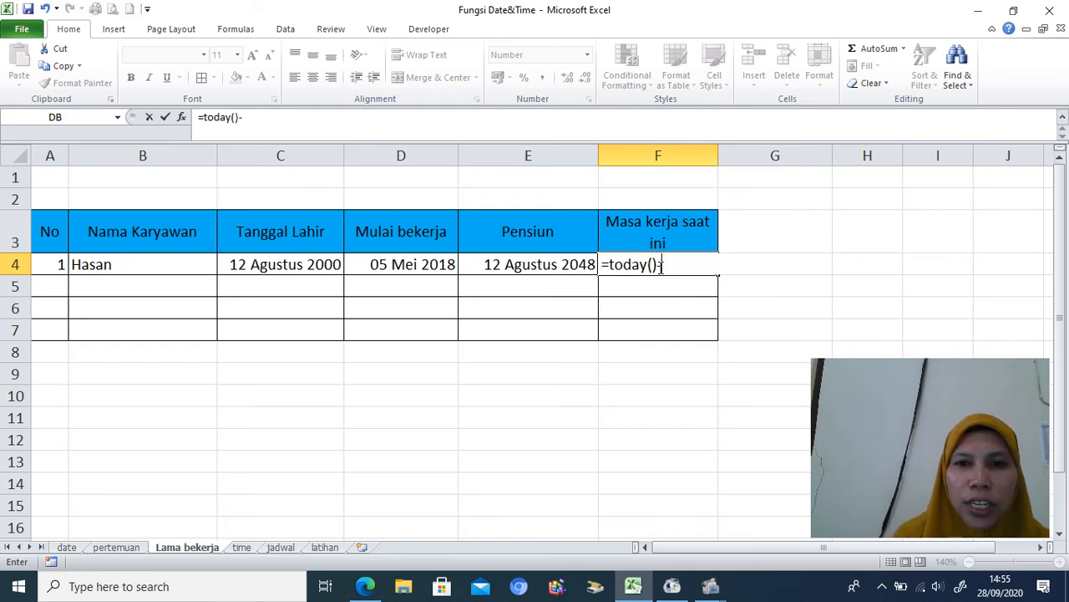
left_click(414, 264)
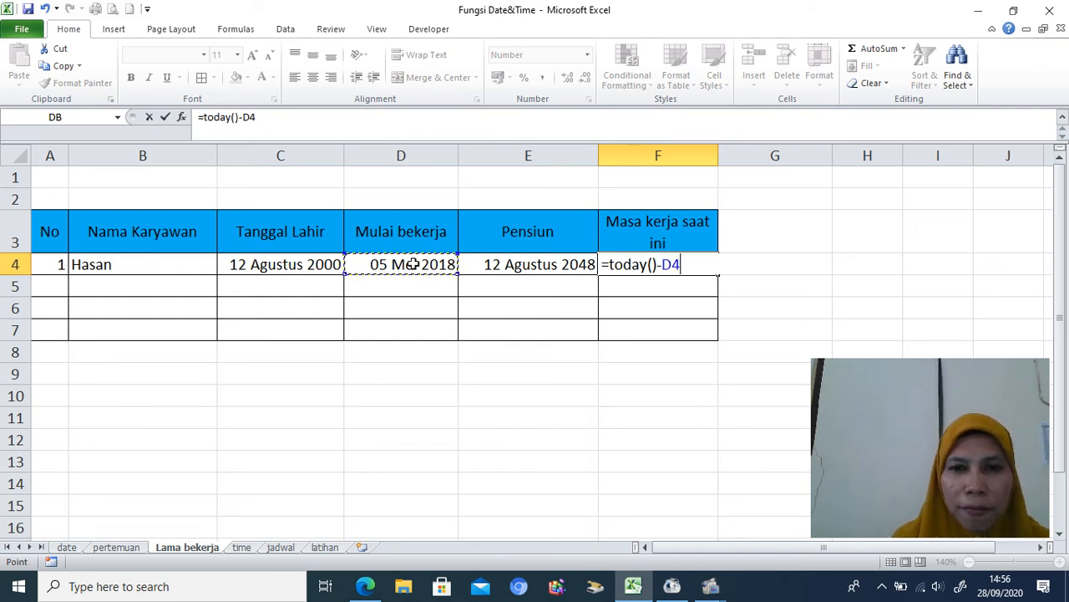
left_click(609, 264)
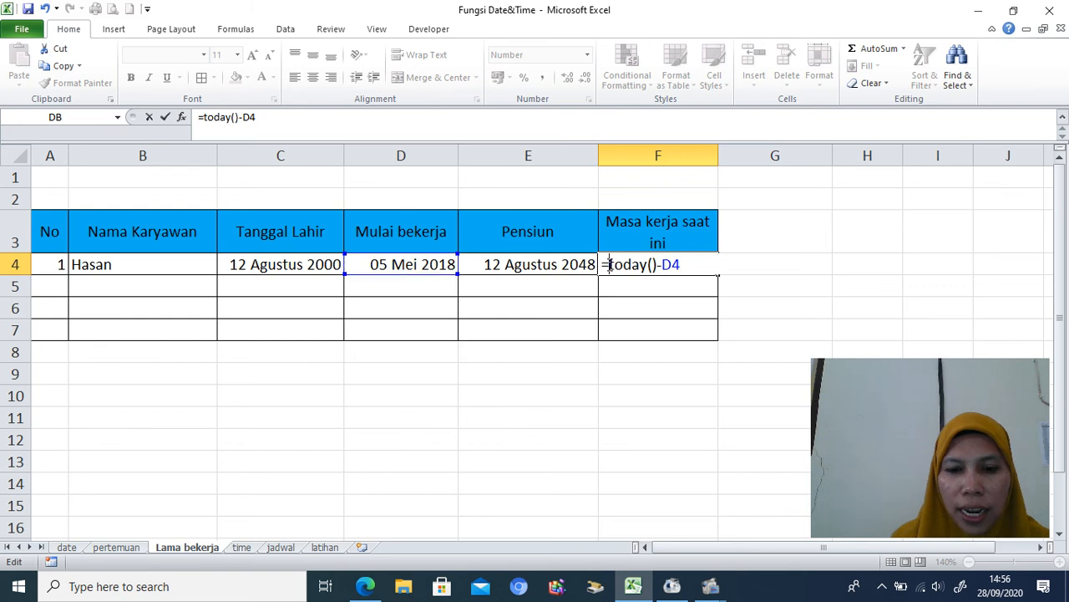
type("(")
left_click(690, 265)
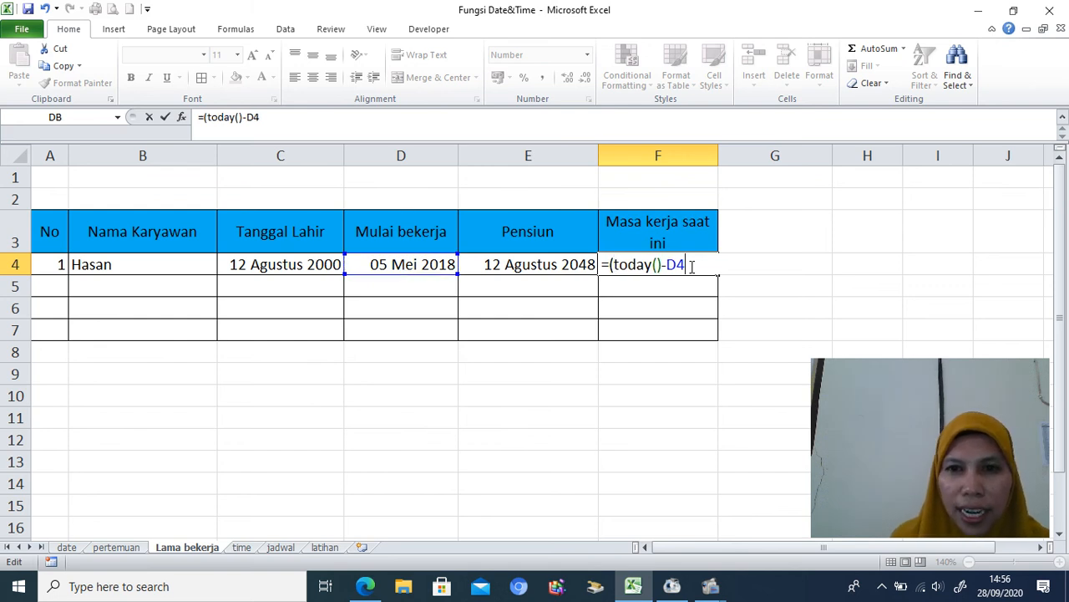
type(")")
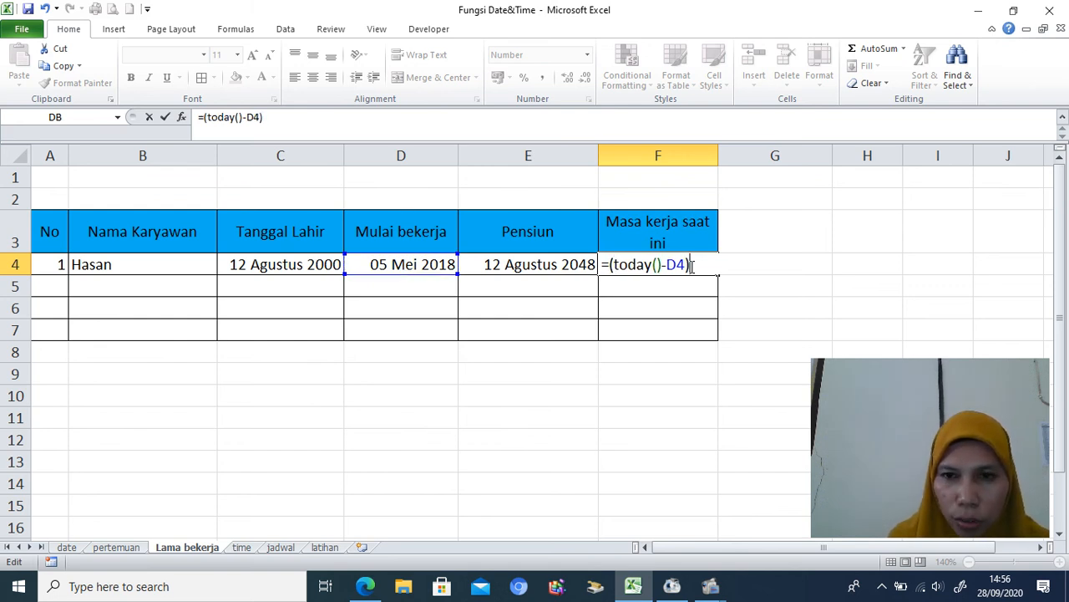
type("/360")
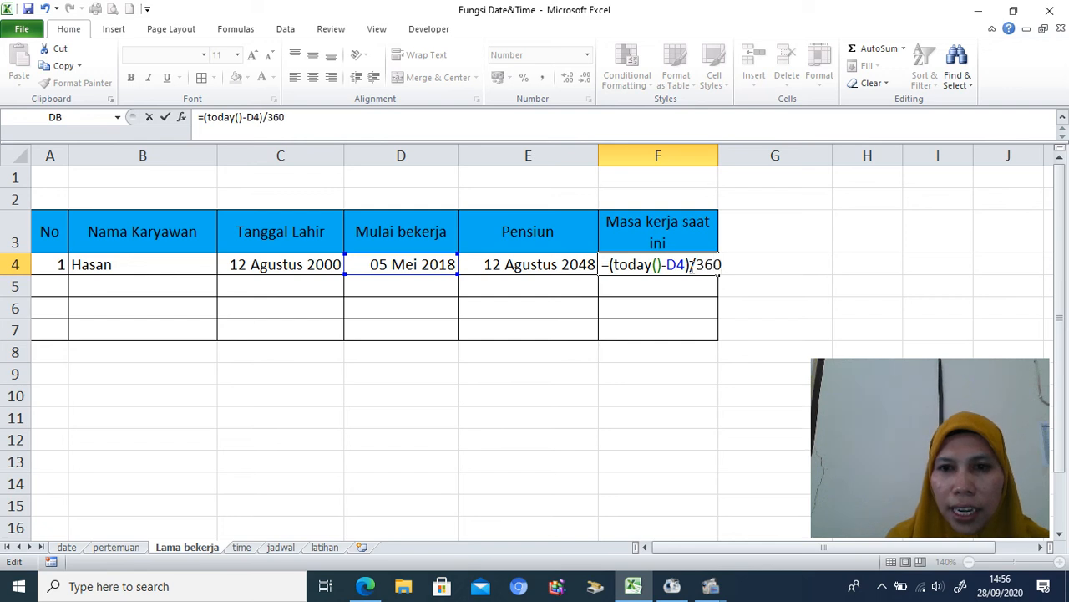
key("Return")
left_click(688, 265)
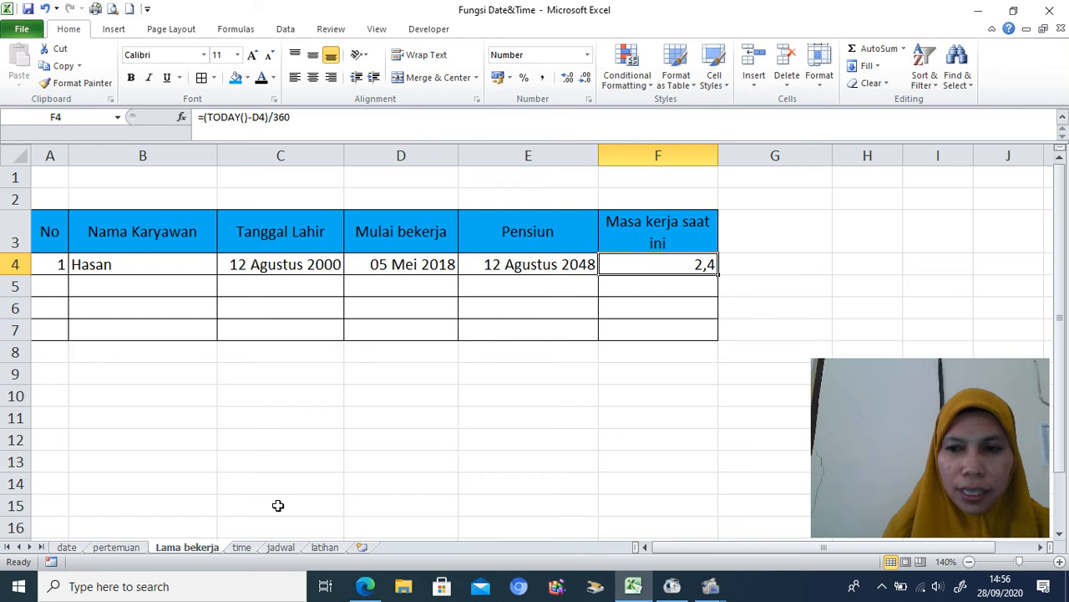
Step: On the time sheet, enter =TIME(7;30;0) in D3 as the example for the time function
left_click(241, 547)
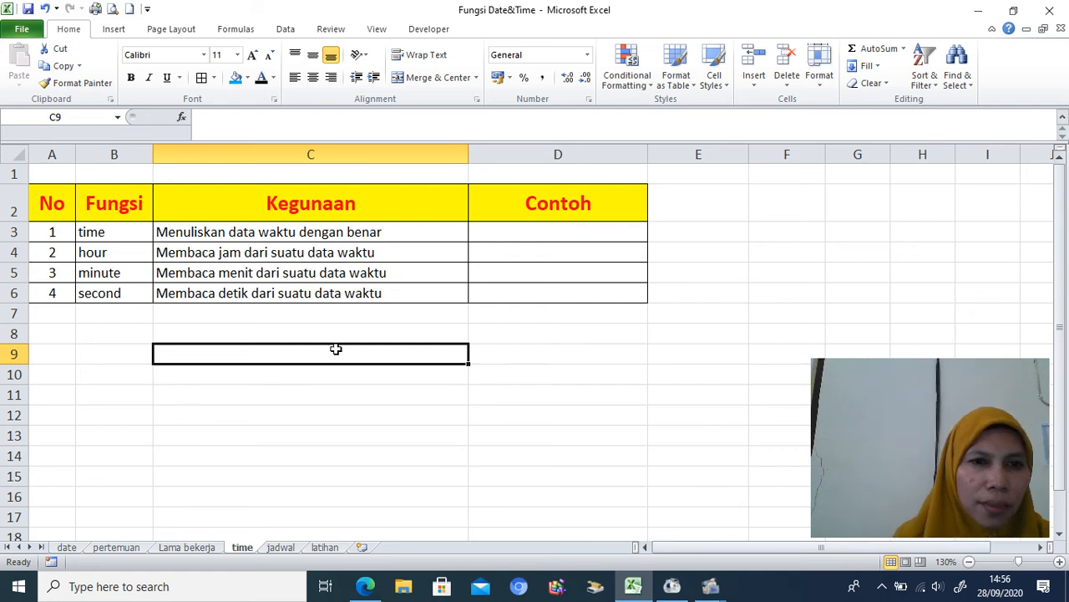
left_click(332, 235)
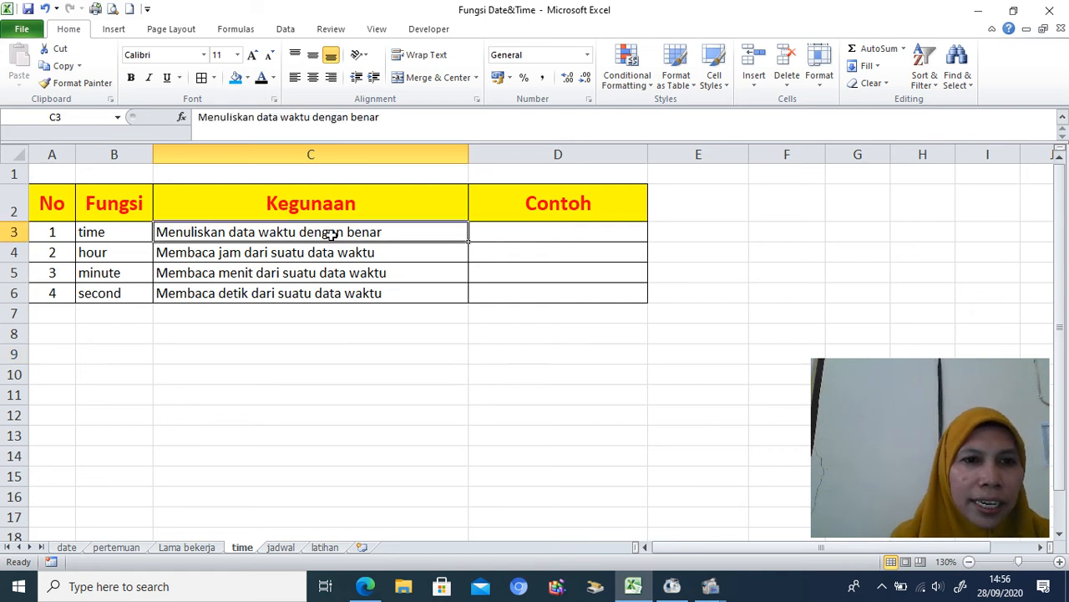
left_click(492, 235)
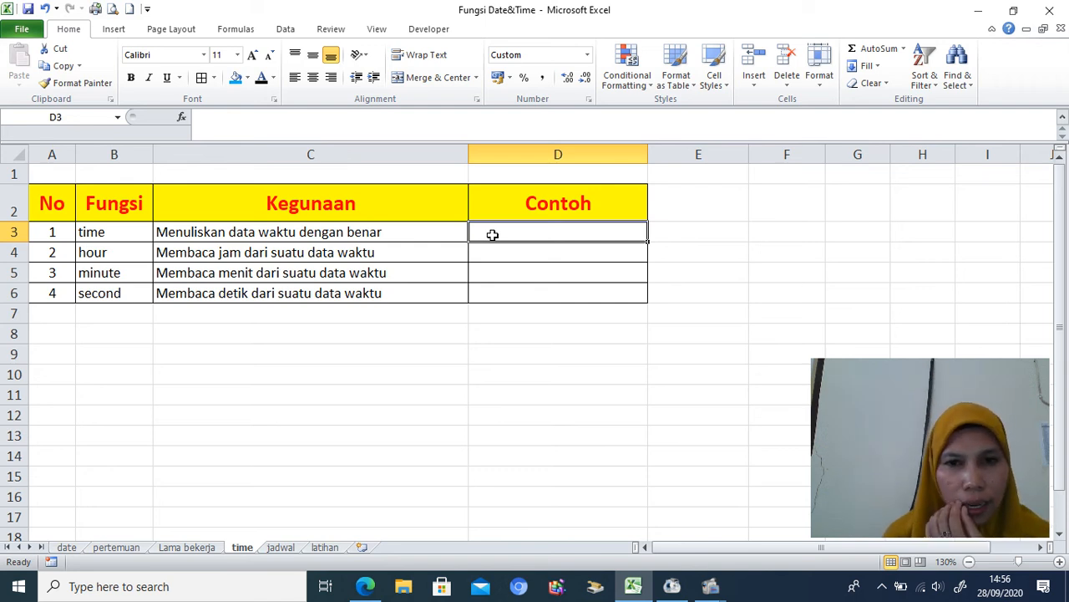
type("=tim")
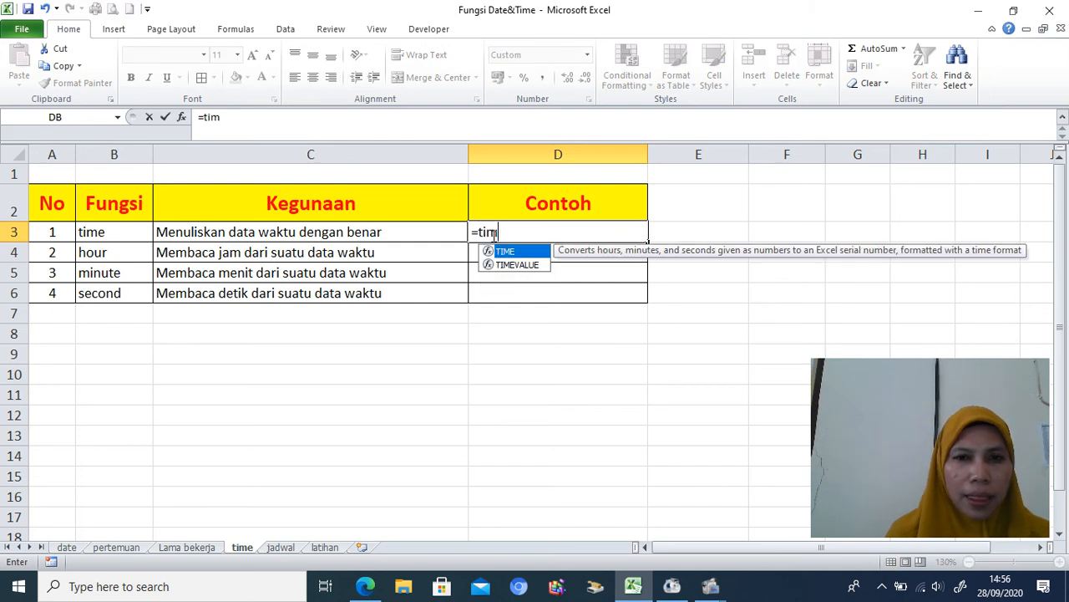
type("e(")
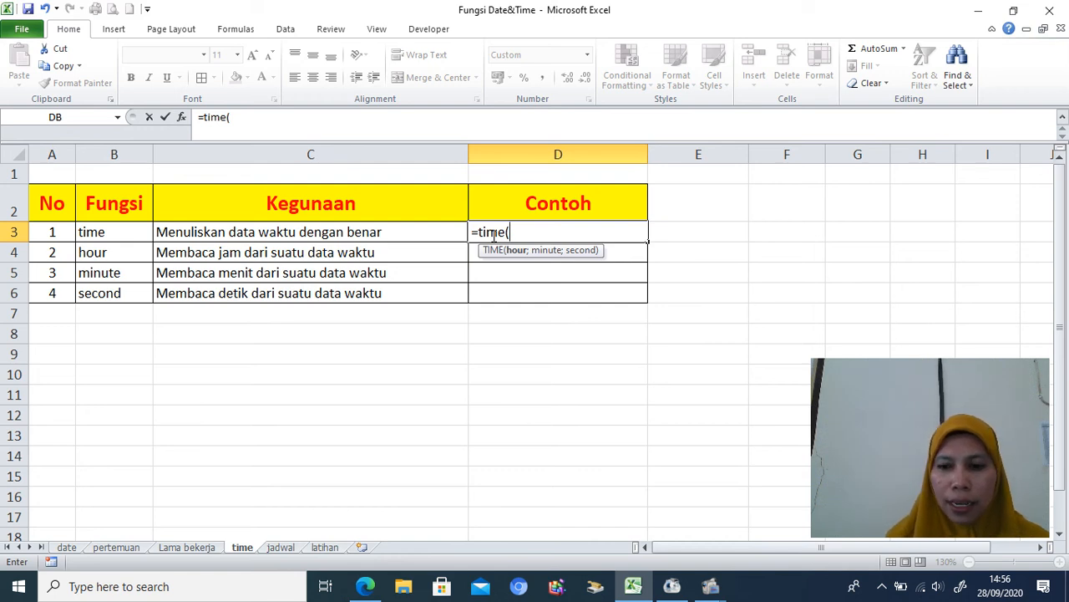
type("7")
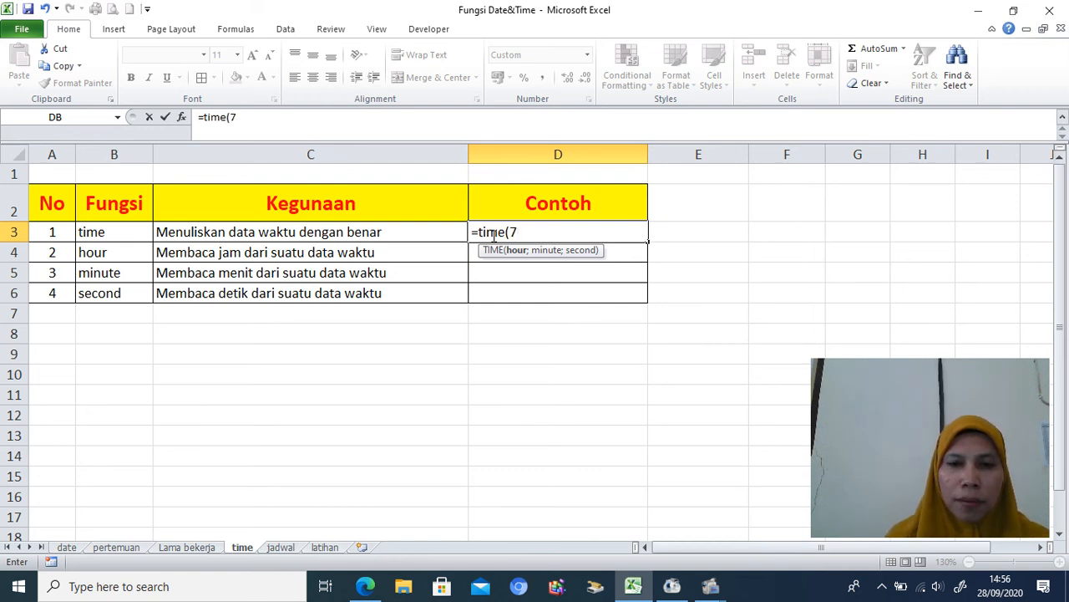
type(";30")
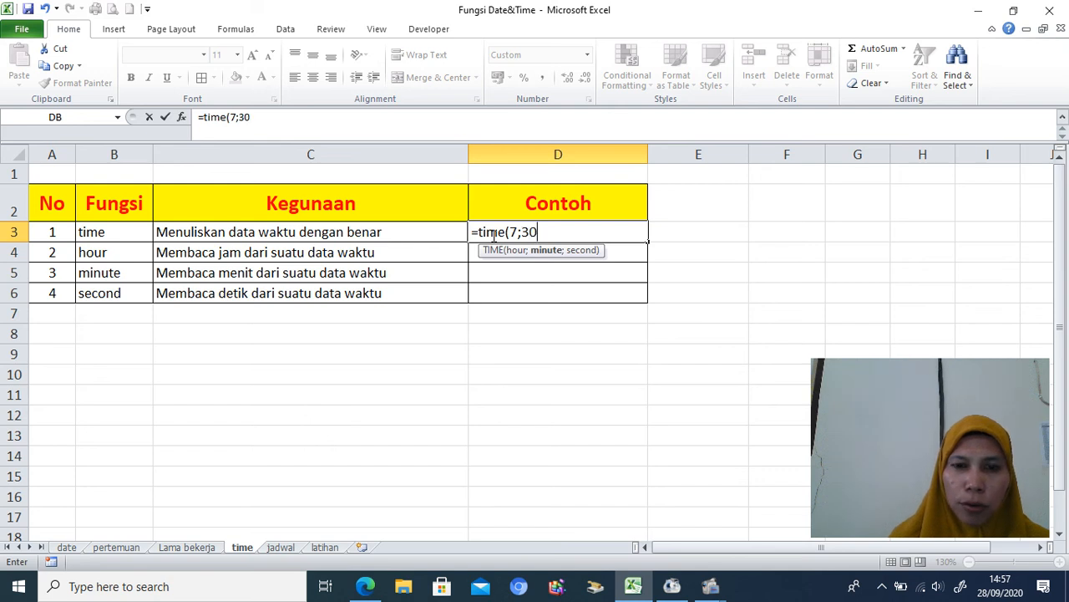
type(";0")
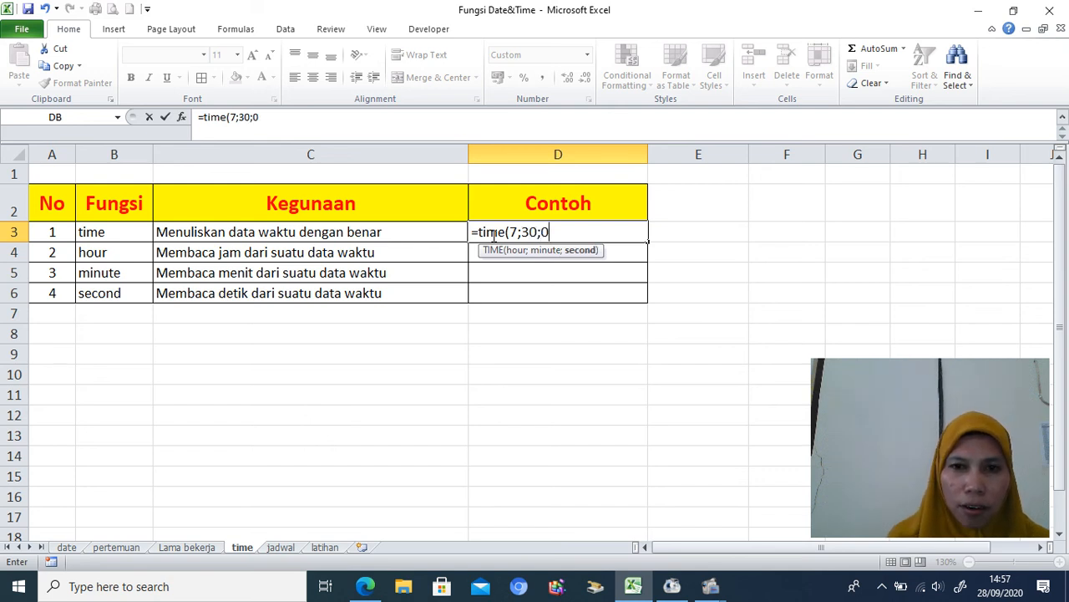
type(")")
key("Return")
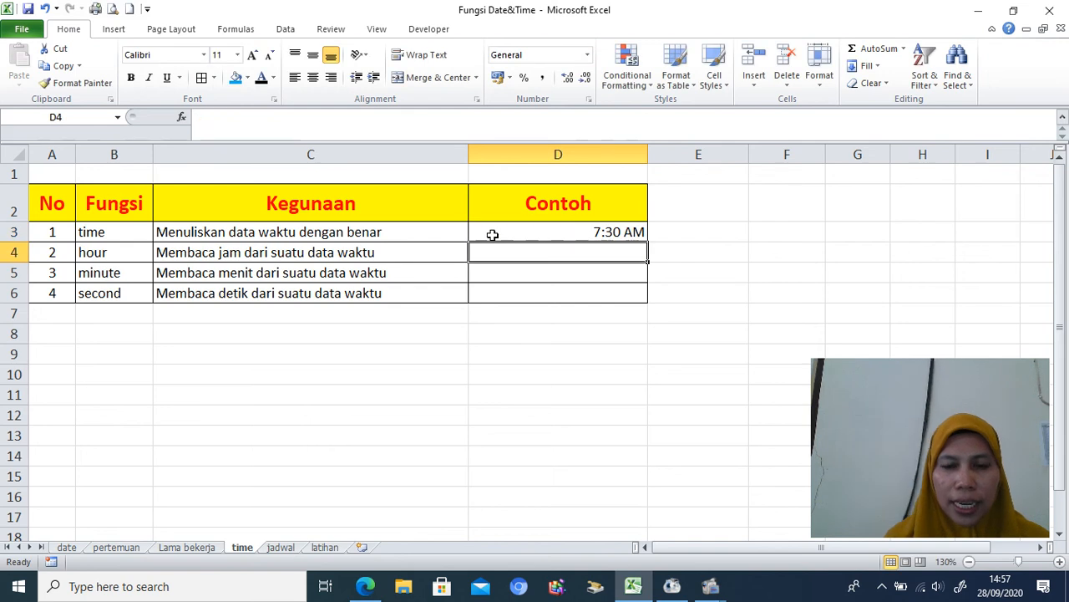
left_click(550, 235)
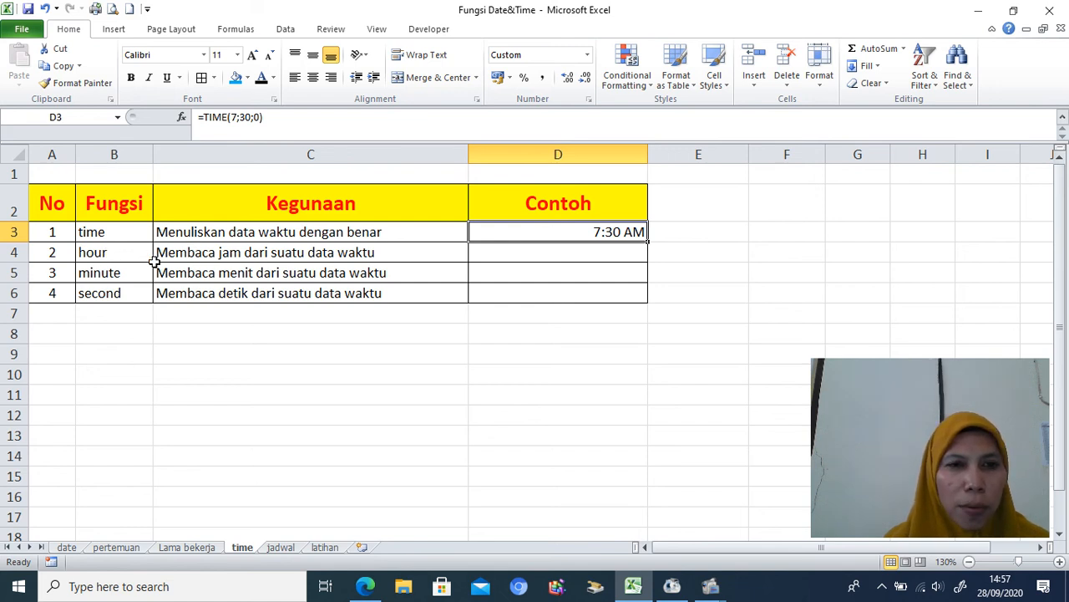
Step: Enter =HOUR(D3) in D4 to extract the hour from the example time
left_click(487, 254)
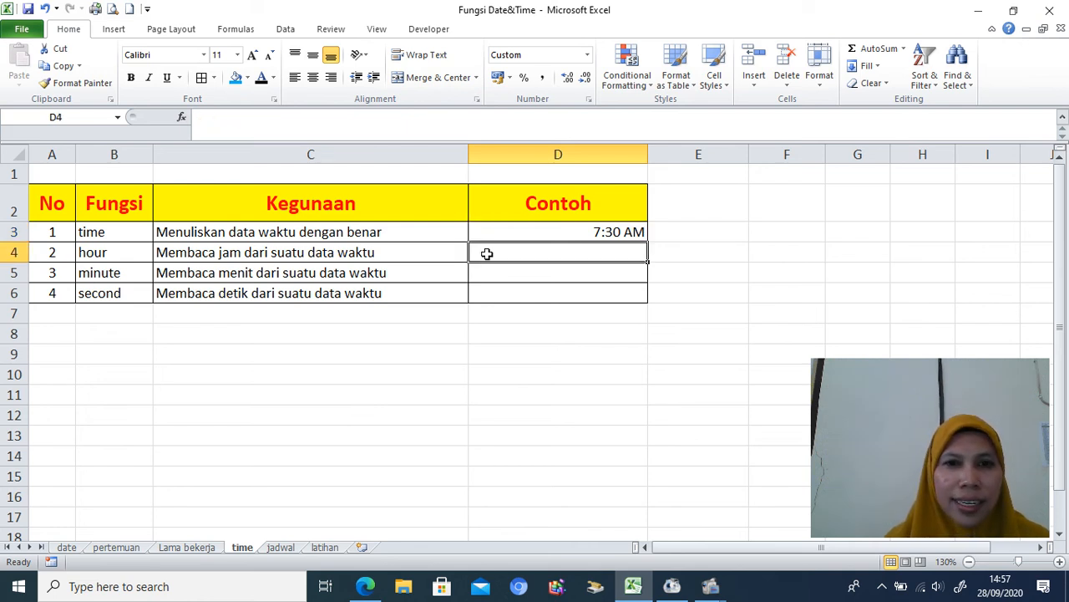
type("=hour(")
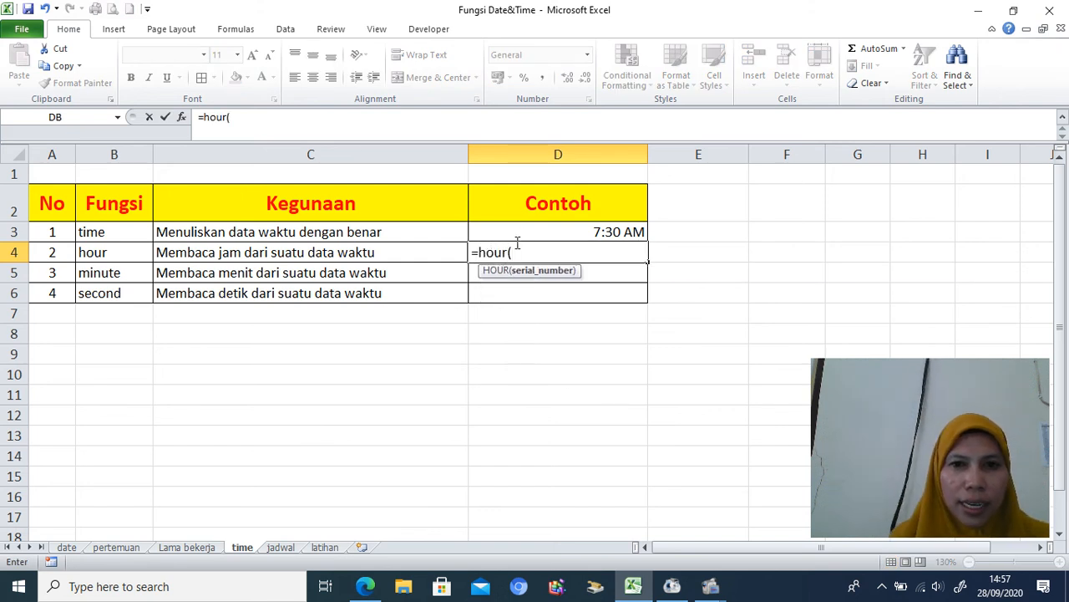
left_click(520, 232)
type(")")
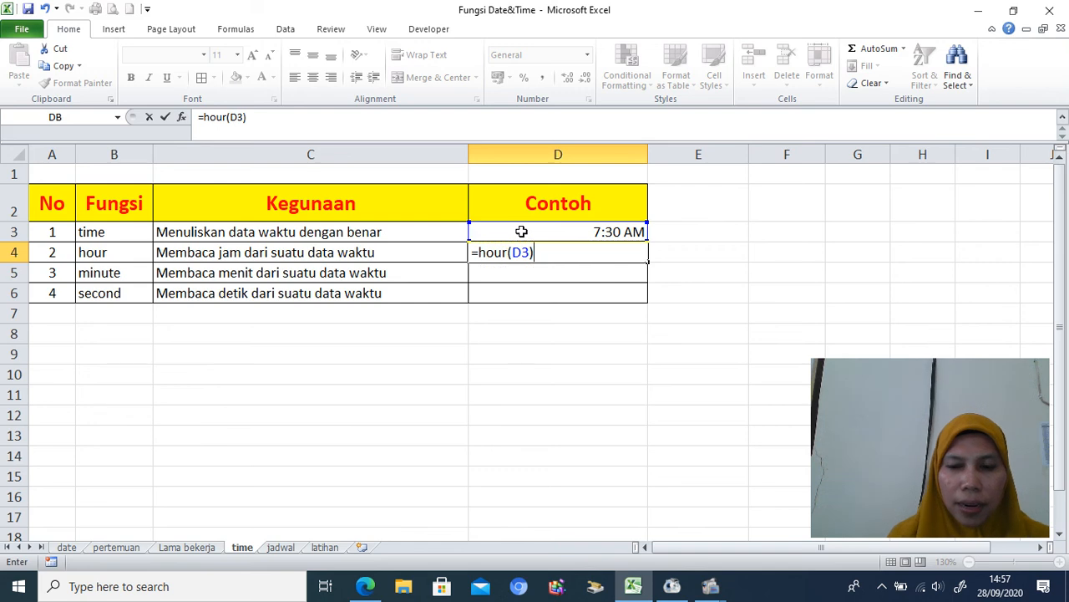
key("Return")
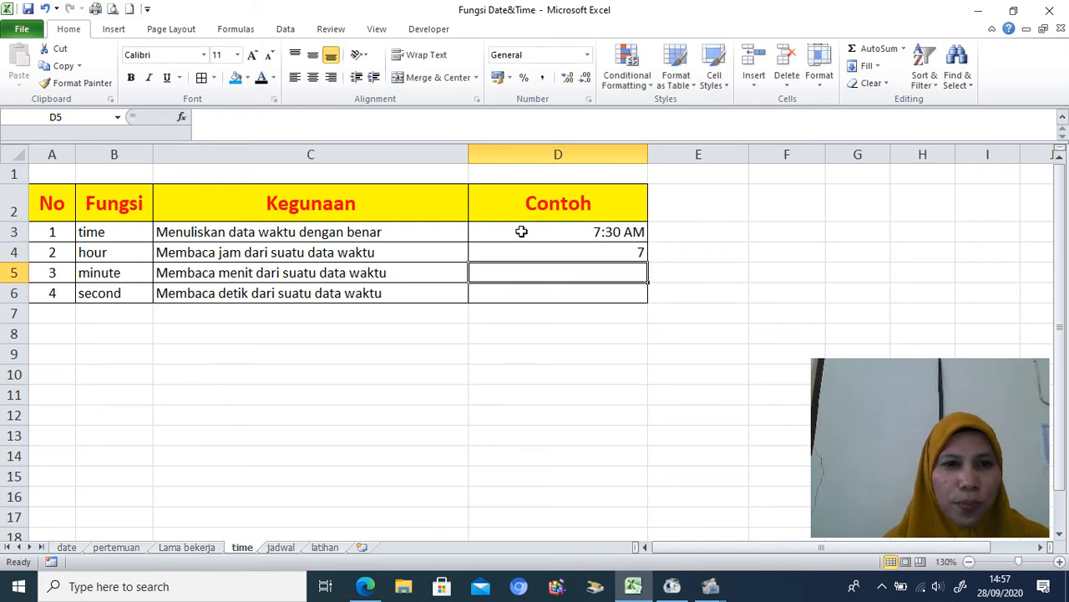
Step: Enter =MINUTE(D3) in D5 to extract the minutes from the example time
type("=min")
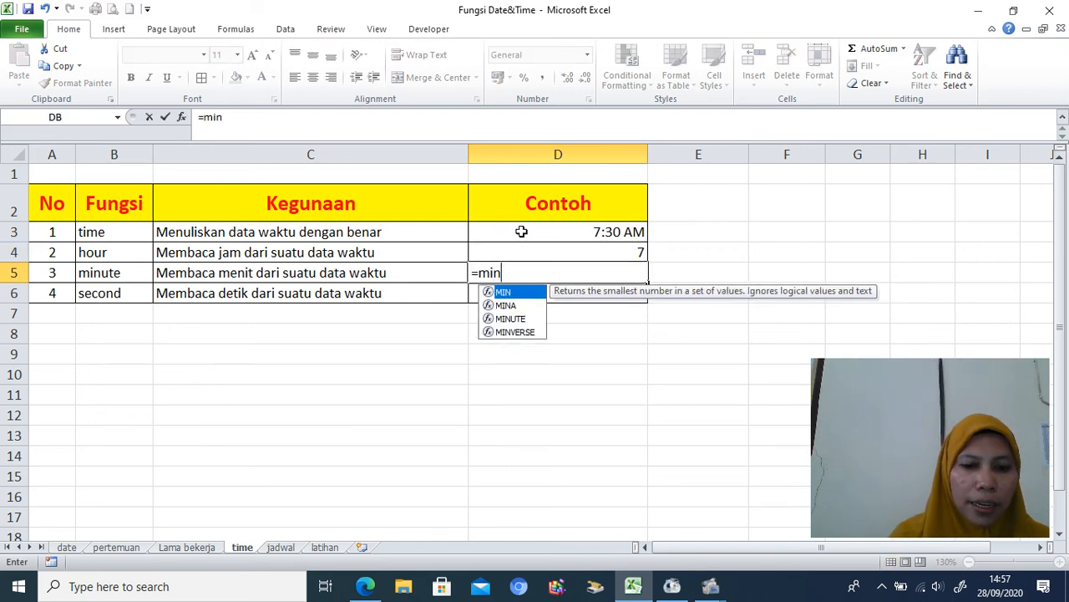
type("ute(")
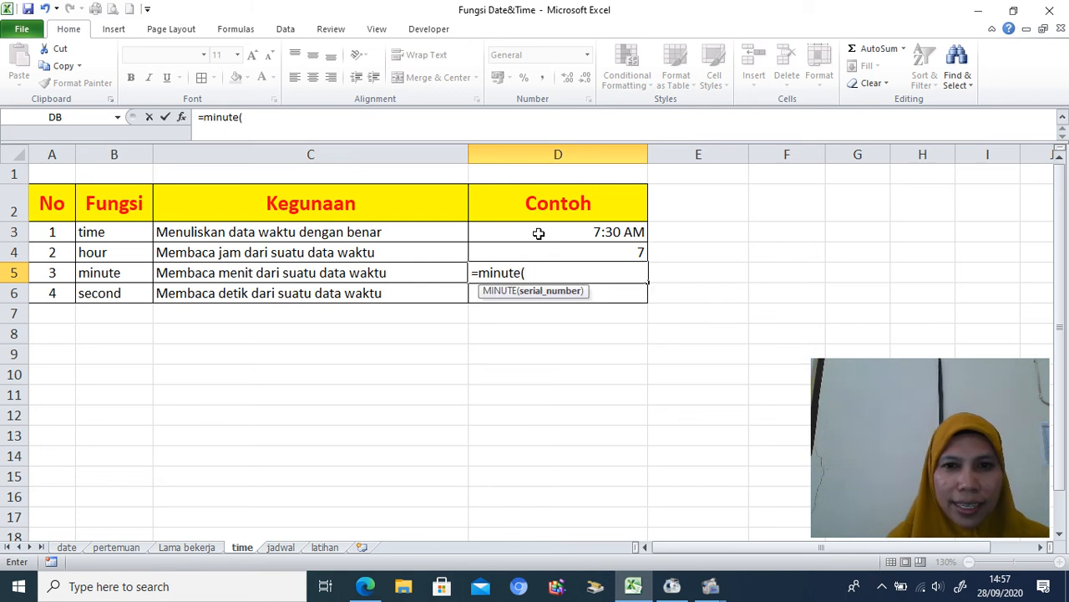
left_click(541, 234)
type(")")
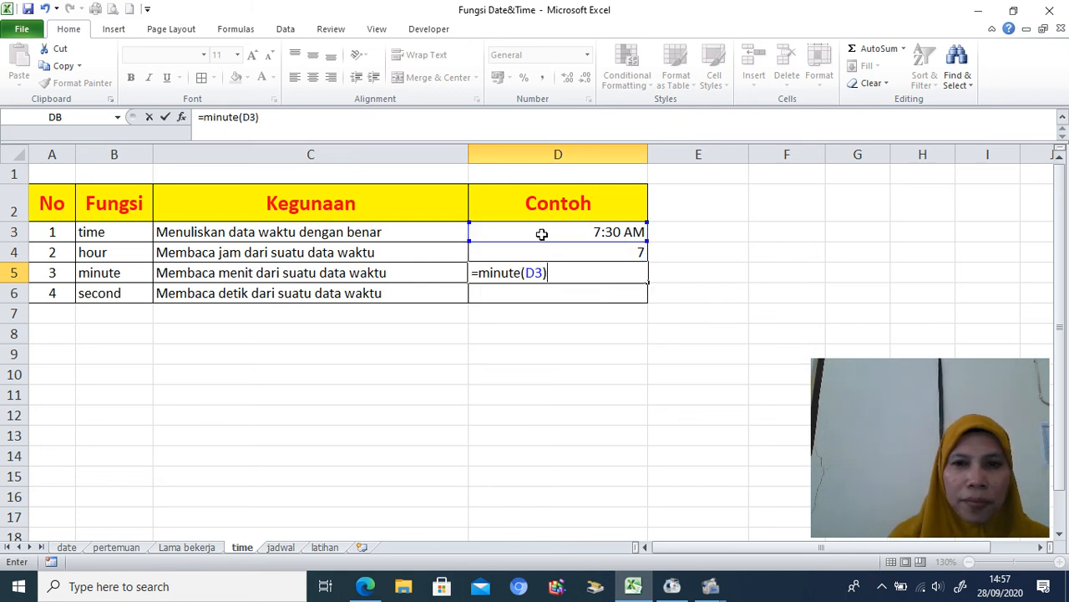
key("Return")
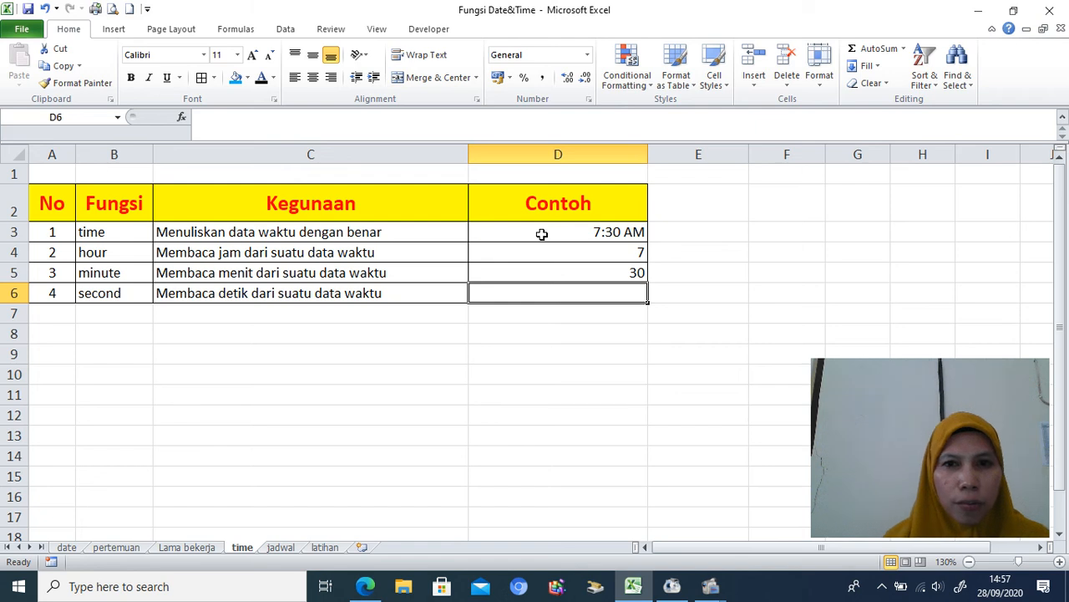
Step: Enter =SECOND(D3) in D6 to extract the seconds from the example time, and select that cell again
type("=secon")
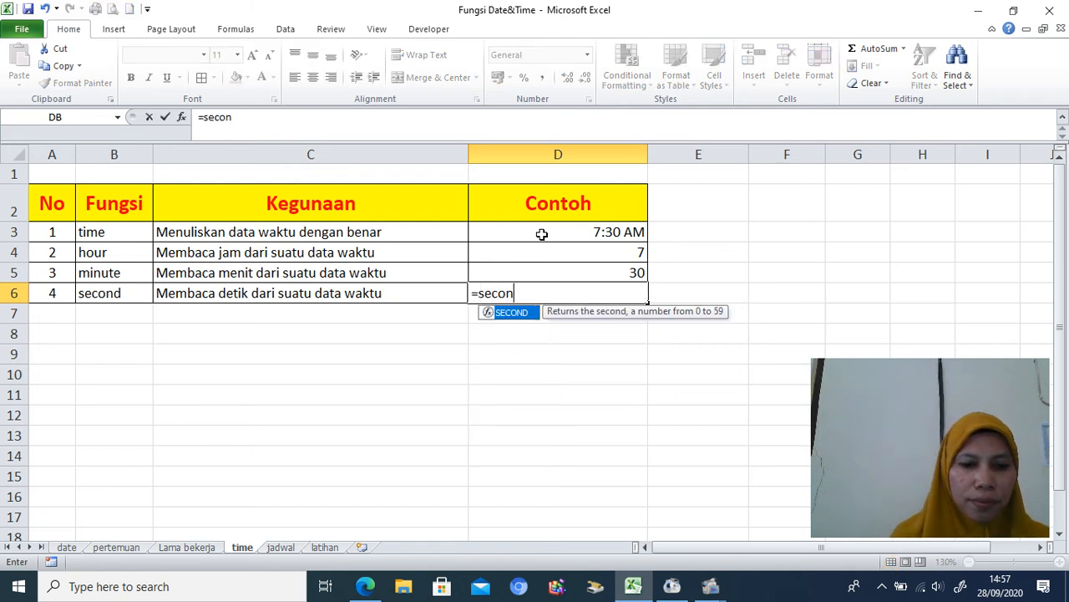
type("d(")
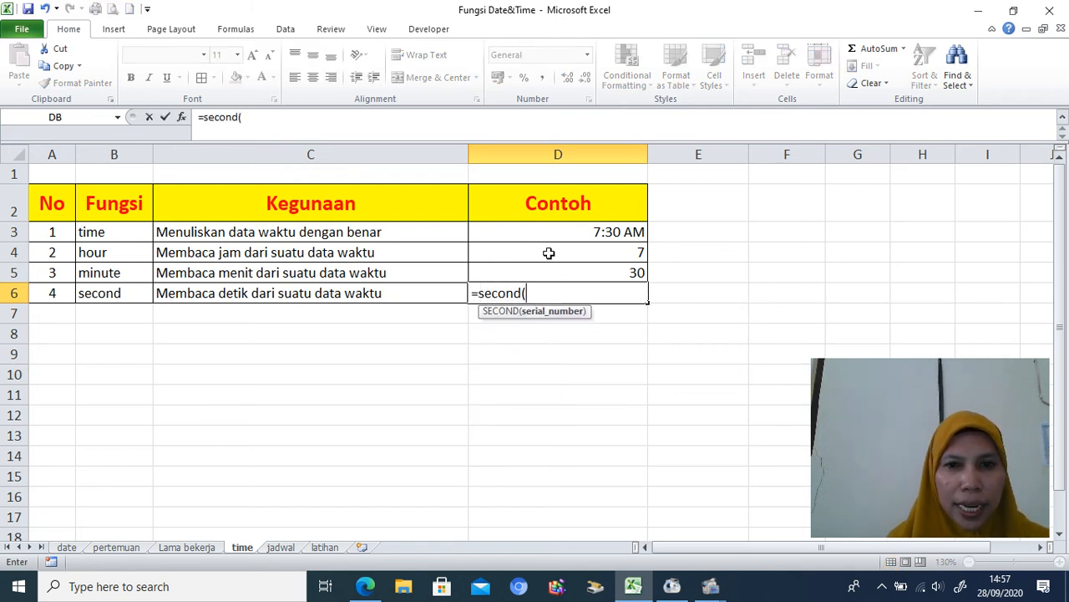
left_click(558, 236)
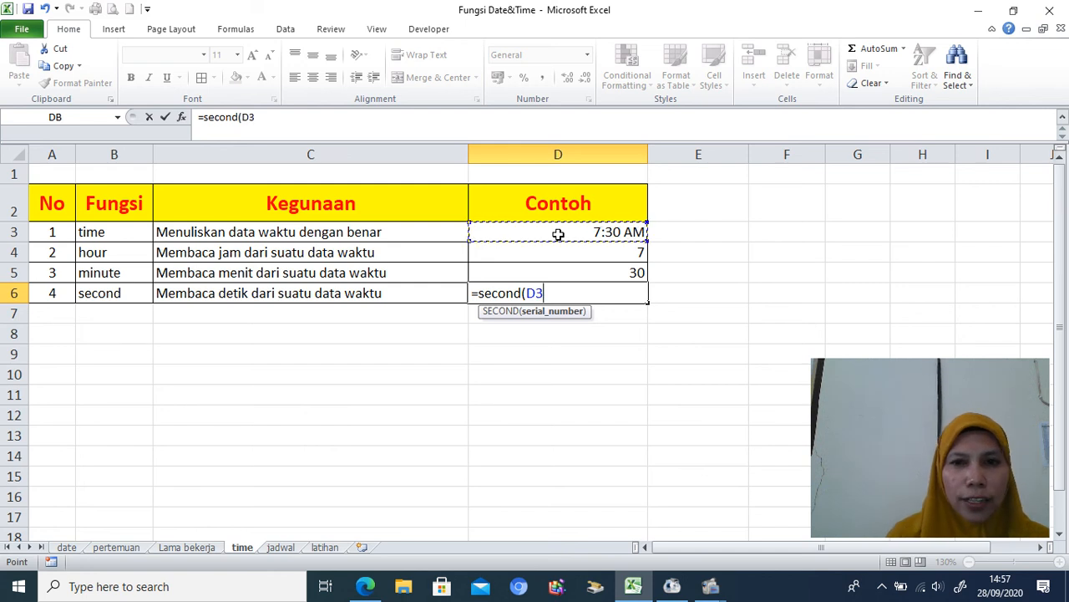
type(")")
key("Return")
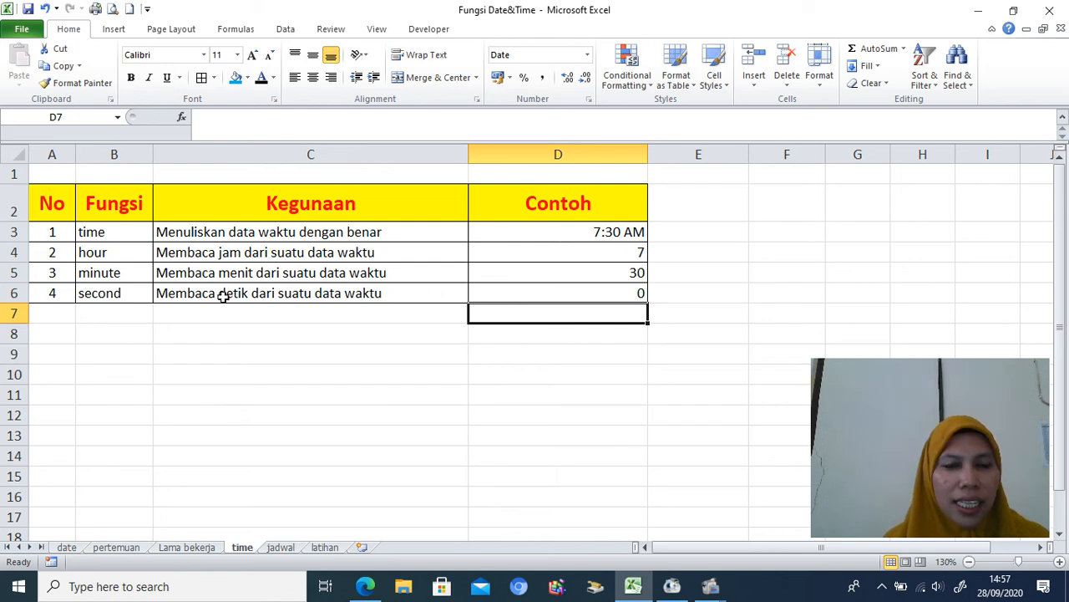
left_click(632, 293)
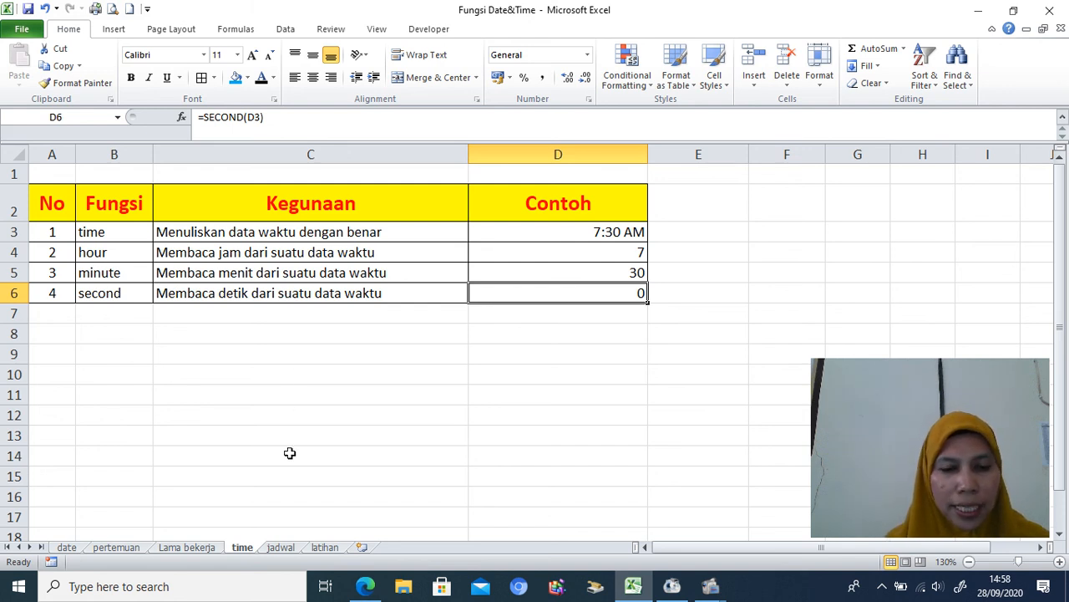
Step: On the jadwal sheet, merge and center the title Jadwal PJJ across A1:C1
left_click(280, 547)
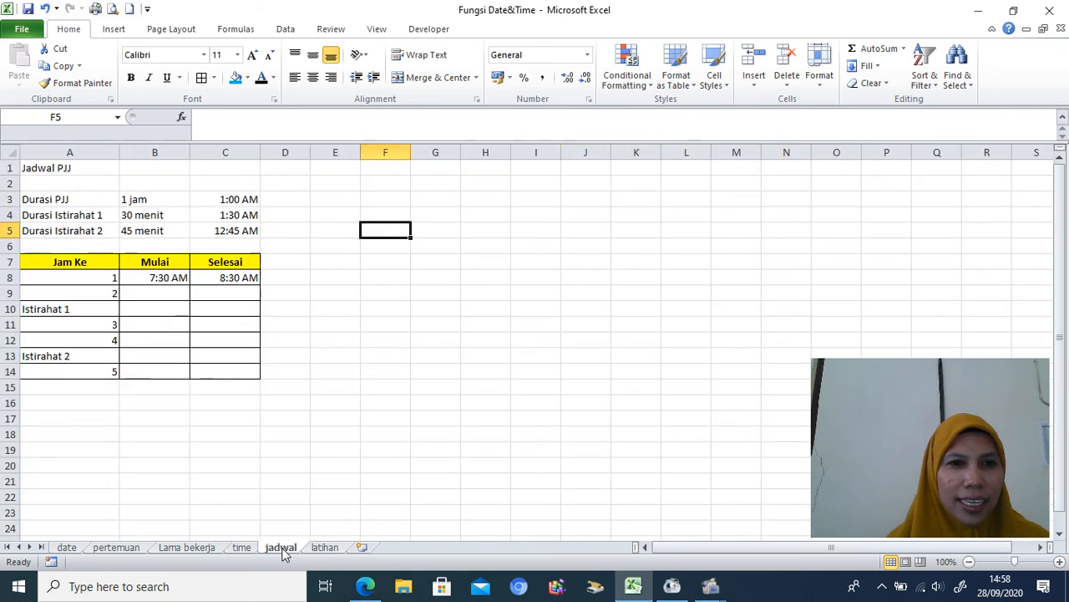
left_click(1059, 561)
left_click(1060, 561)
left_click(1059, 562)
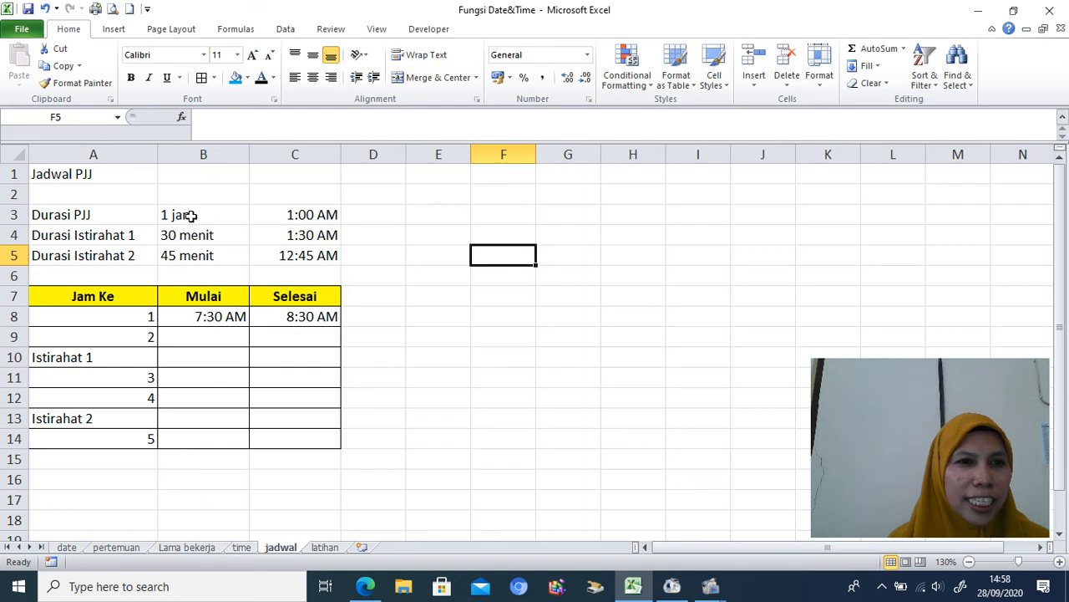
left_click_drag(50, 172, 291, 171)
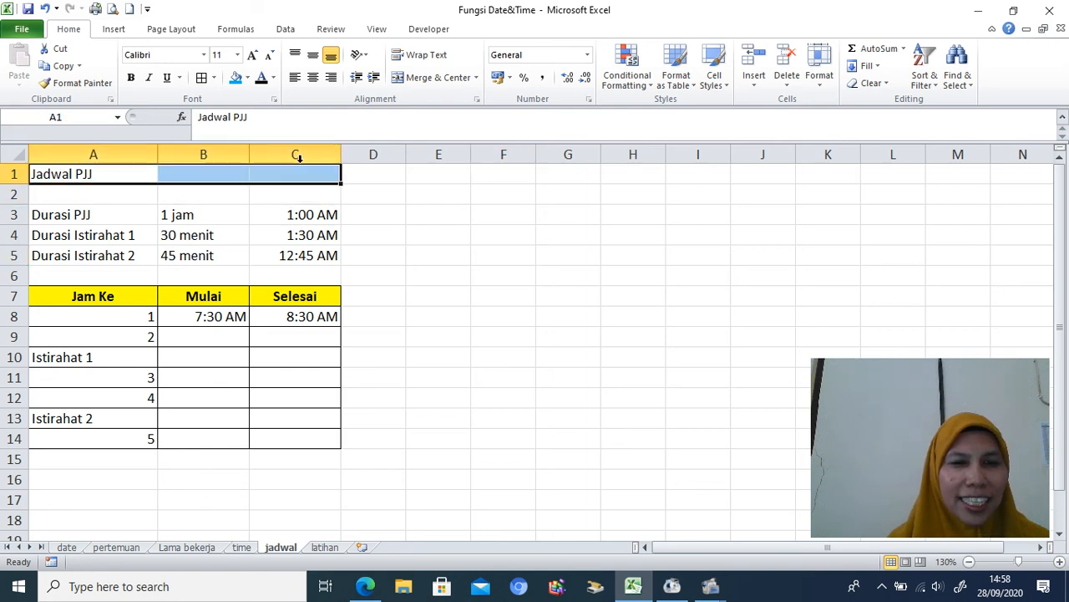
left_click(407, 77)
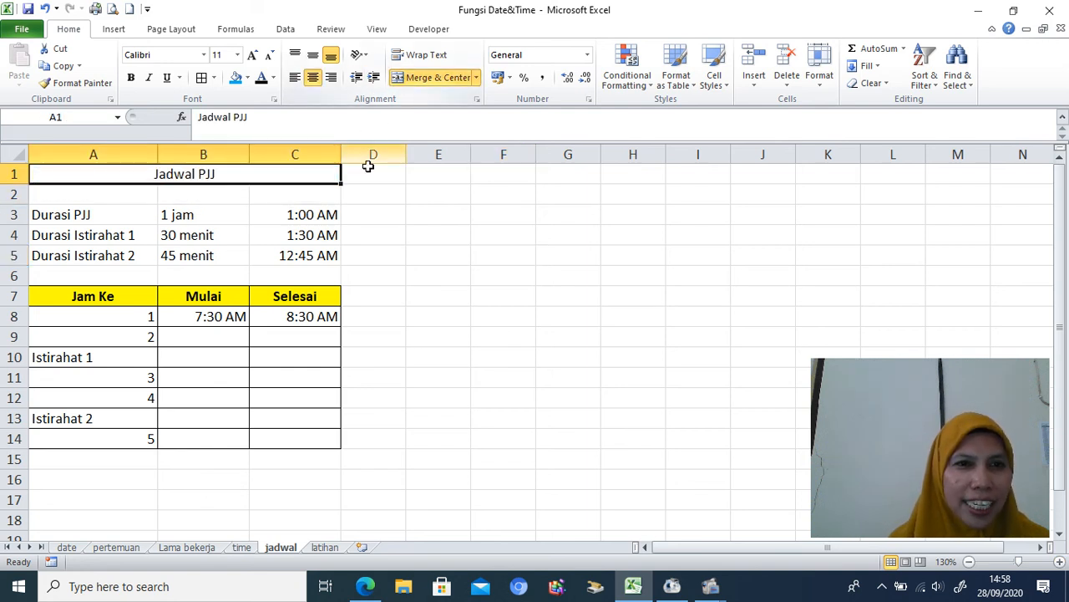
left_click(431, 216)
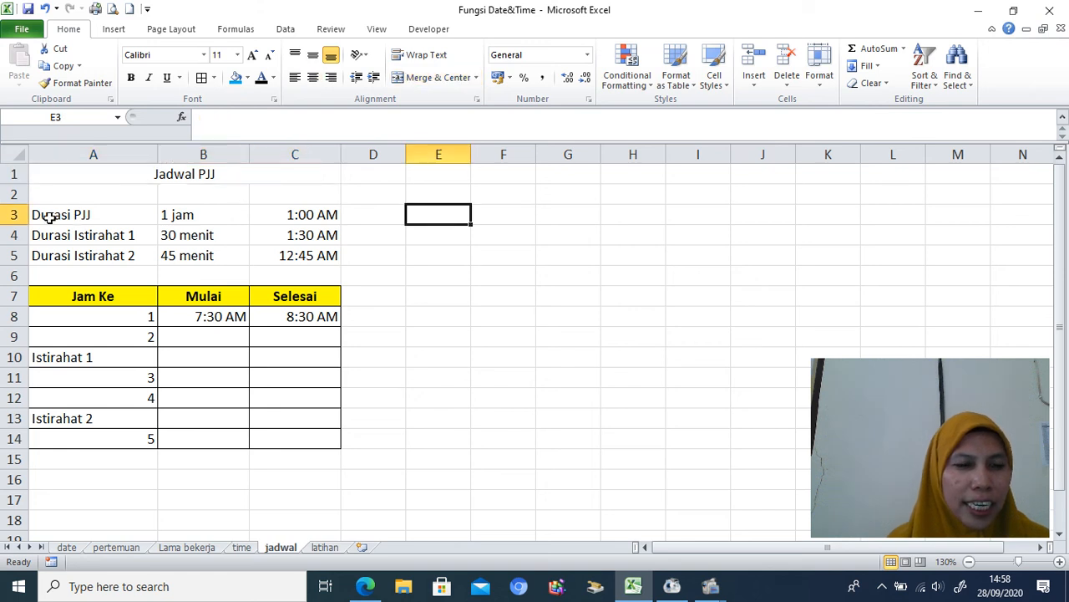
Step: Examine the lesson and break durations in A3:C5 and the first lesson's start and end times in B8:C8
left_click_drag(50, 217, 295, 257)
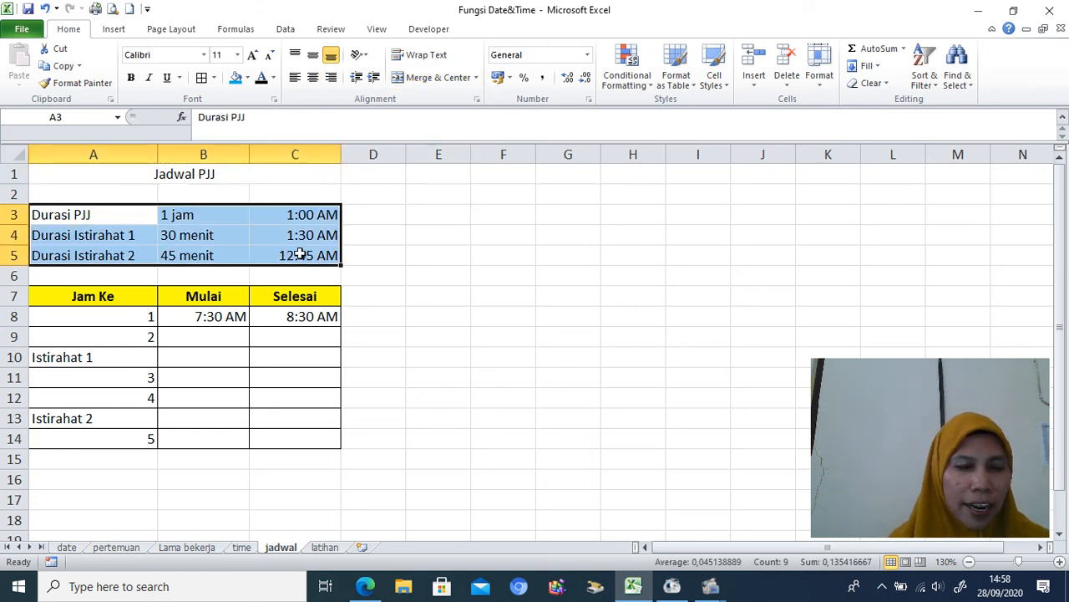
left_click(84, 220)
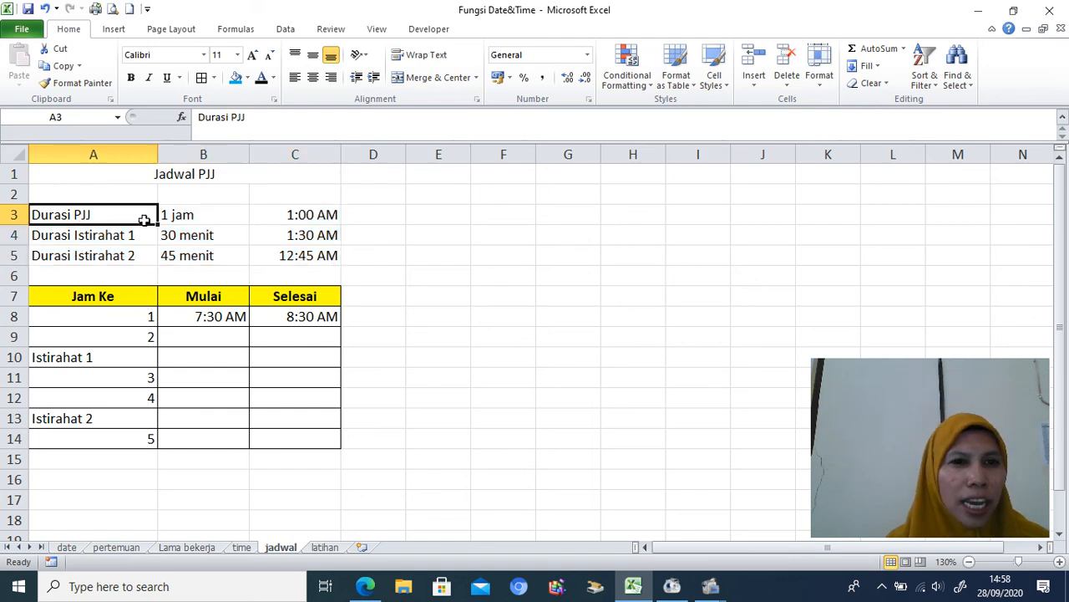
left_click(264, 218)
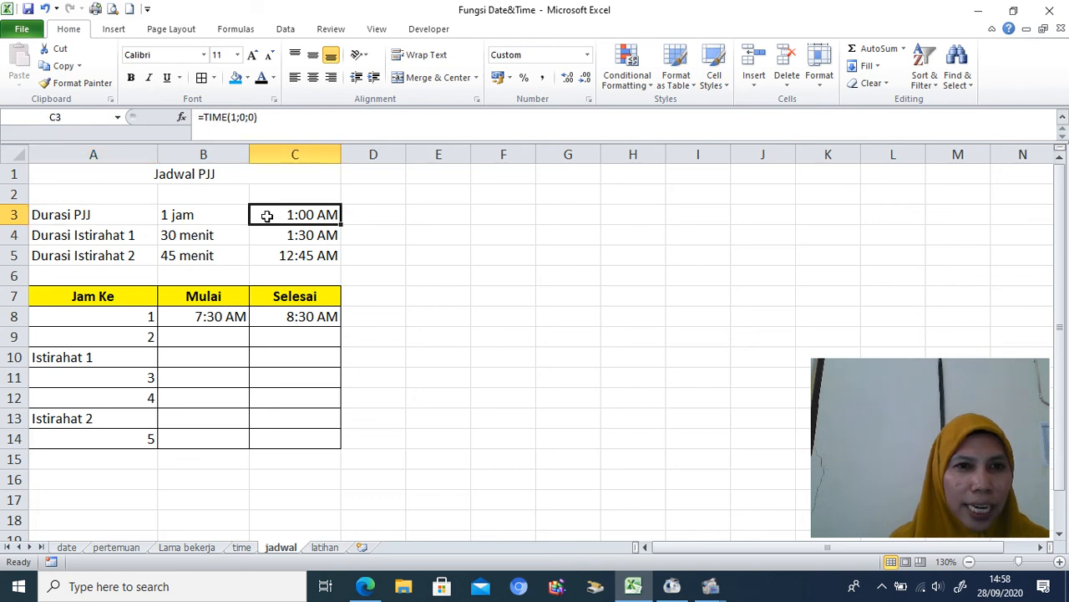
left_click(39, 235)
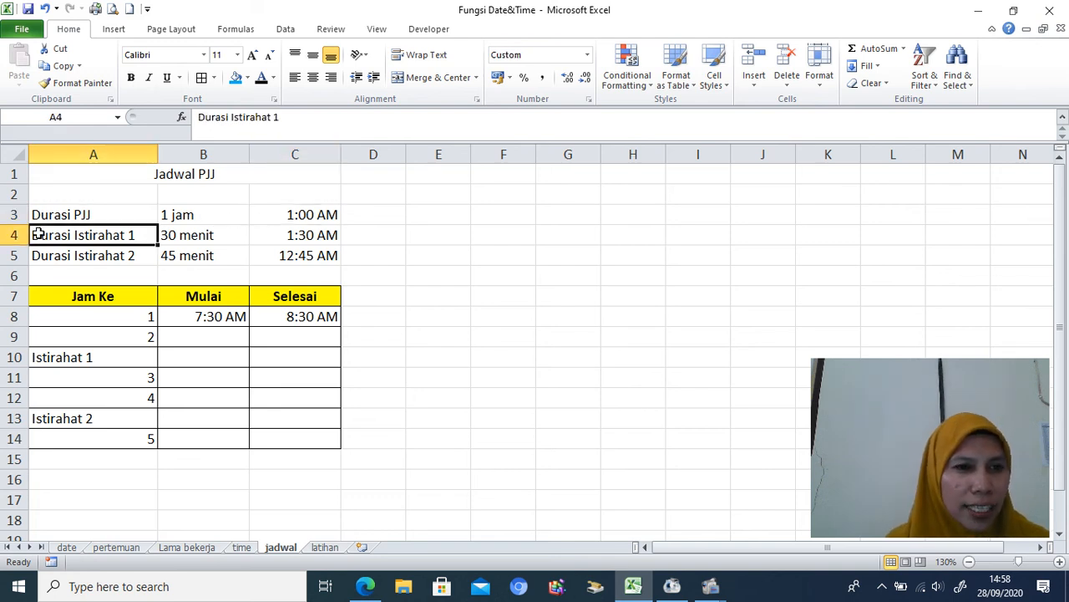
left_click(179, 236)
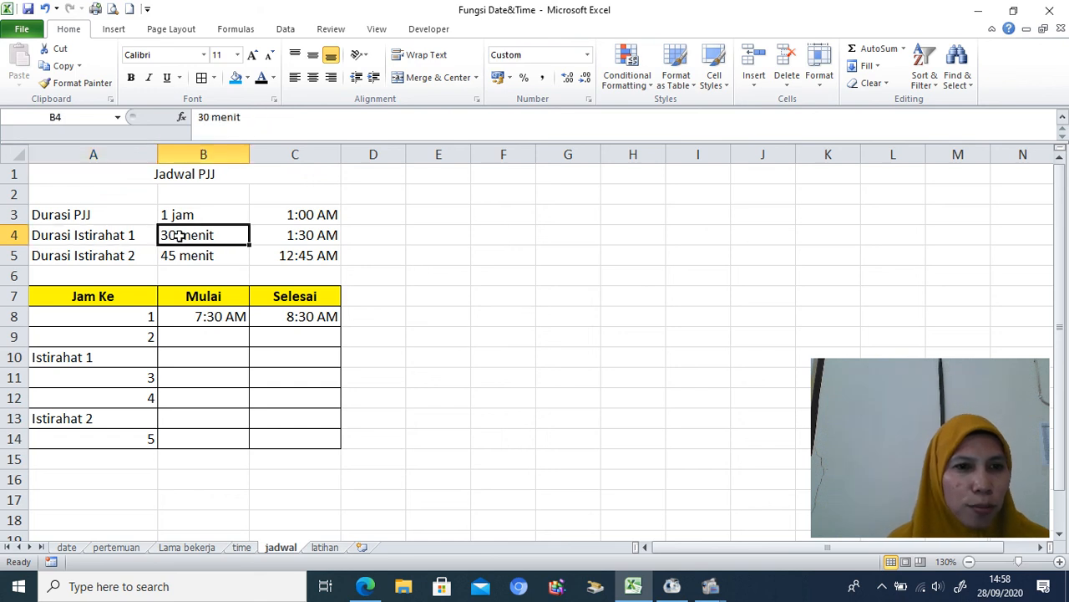
left_click(62, 255)
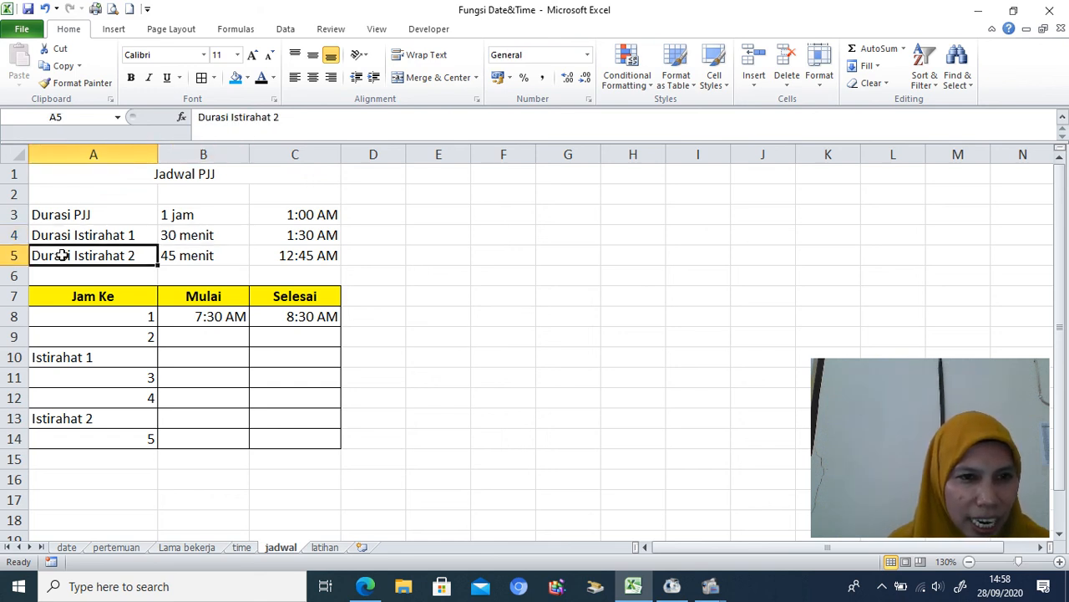
left_click(187, 261)
left_click_drag(213, 315, 292, 315)
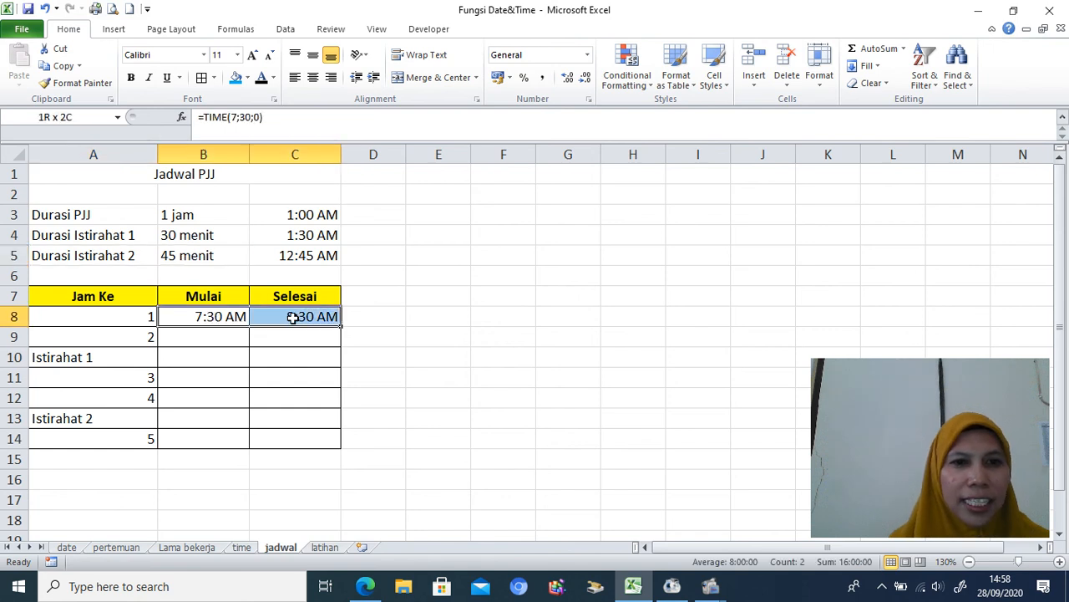
Step: Clear the first lesson's start and end times in B8:C8, and go over the start and end cells of lessons 1 and 2
key("Delete")
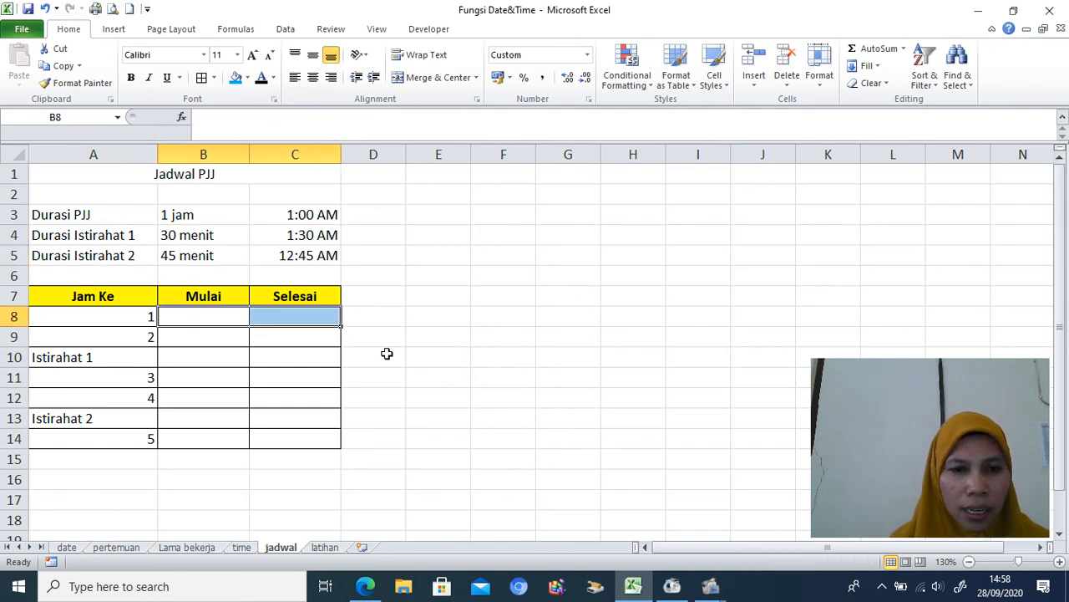
left_click(387, 355)
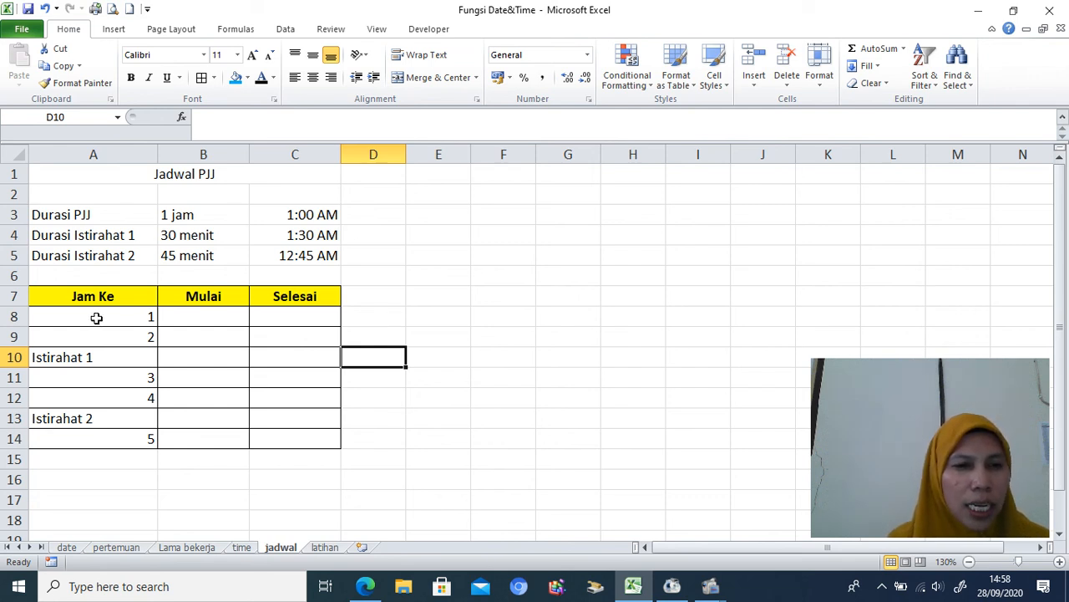
left_click(188, 320)
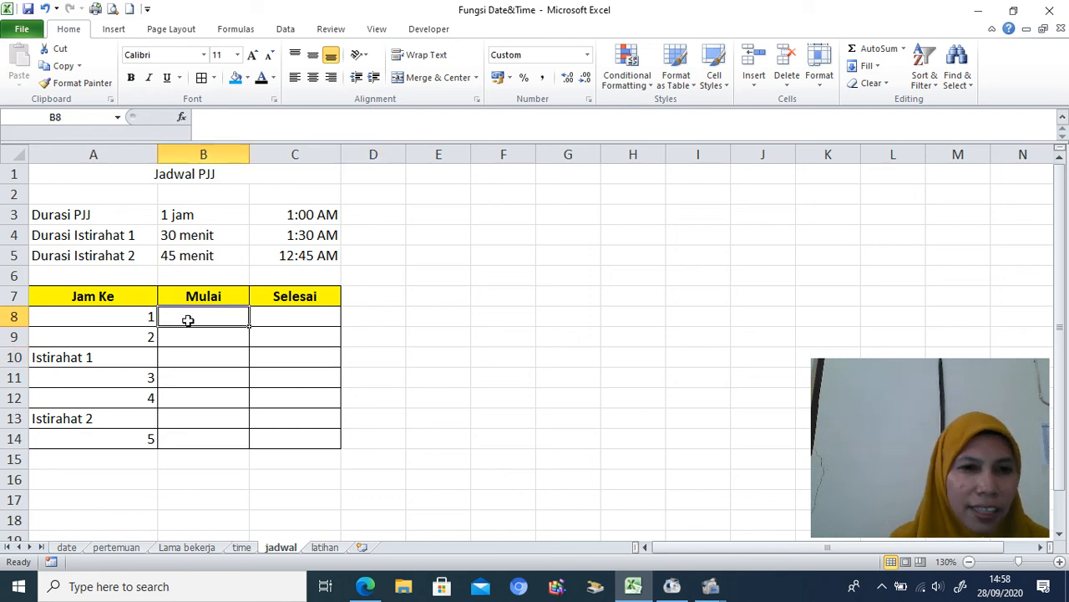
left_click(296, 311)
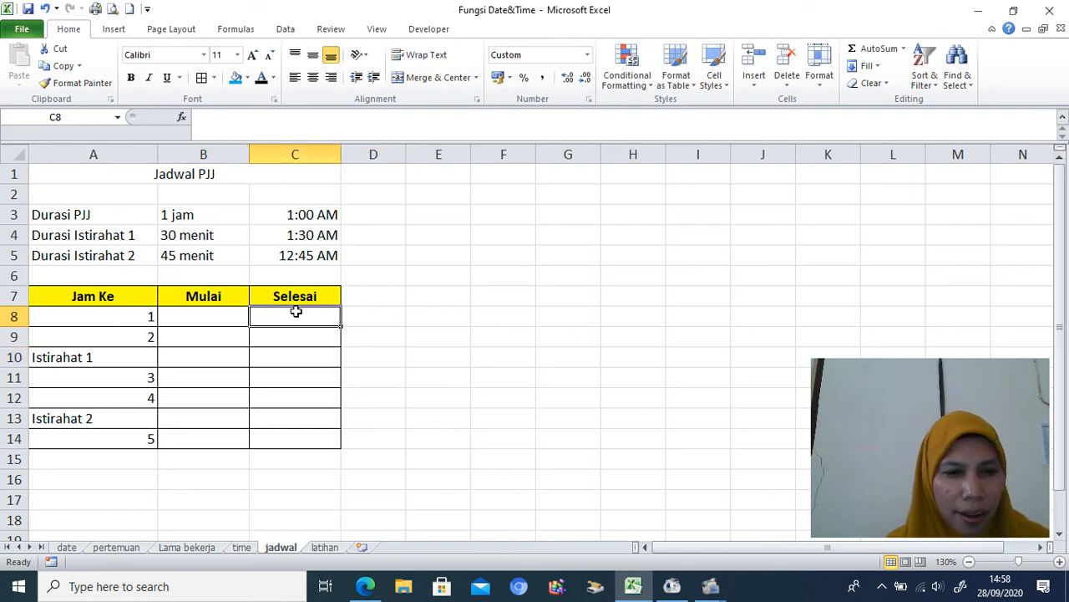
left_click(207, 337)
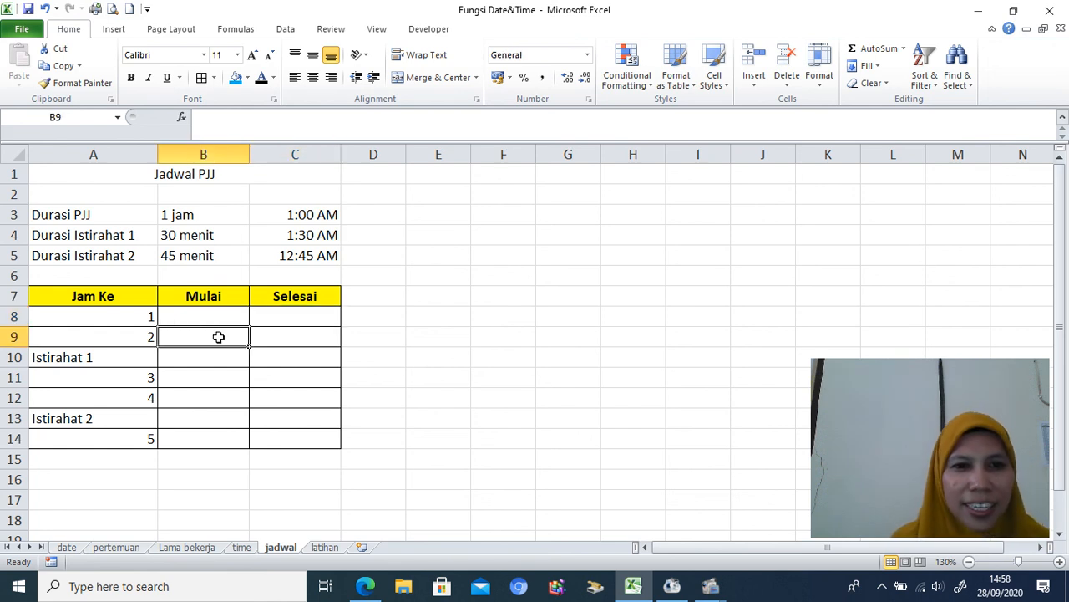
left_click(294, 336)
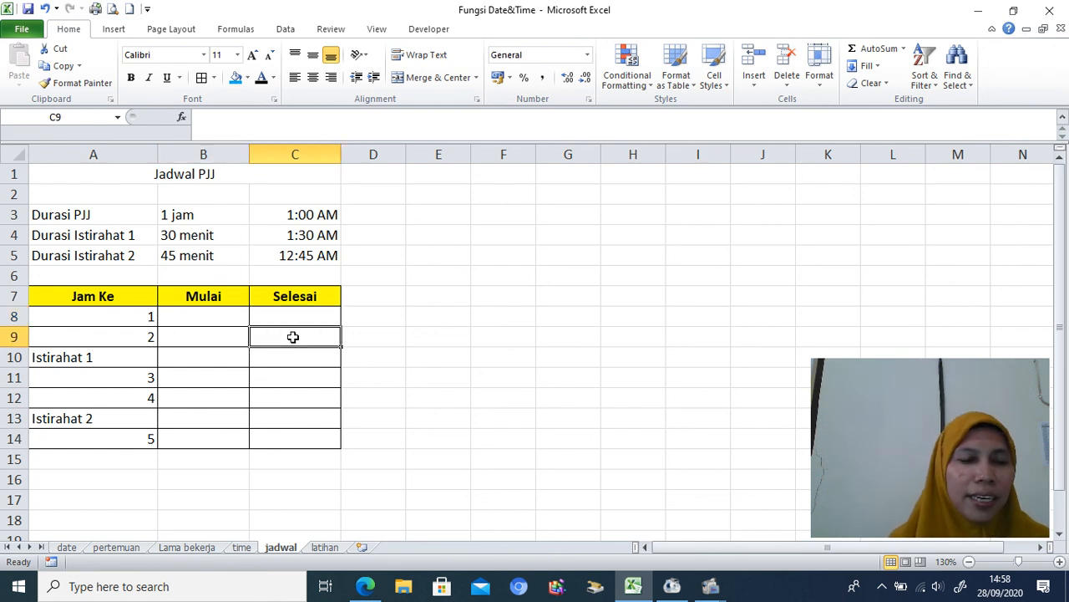
Step: Review the Durasi PJJ row in A3:C3 and clear the three duration formulas in C3:C5
left_click(79, 218)
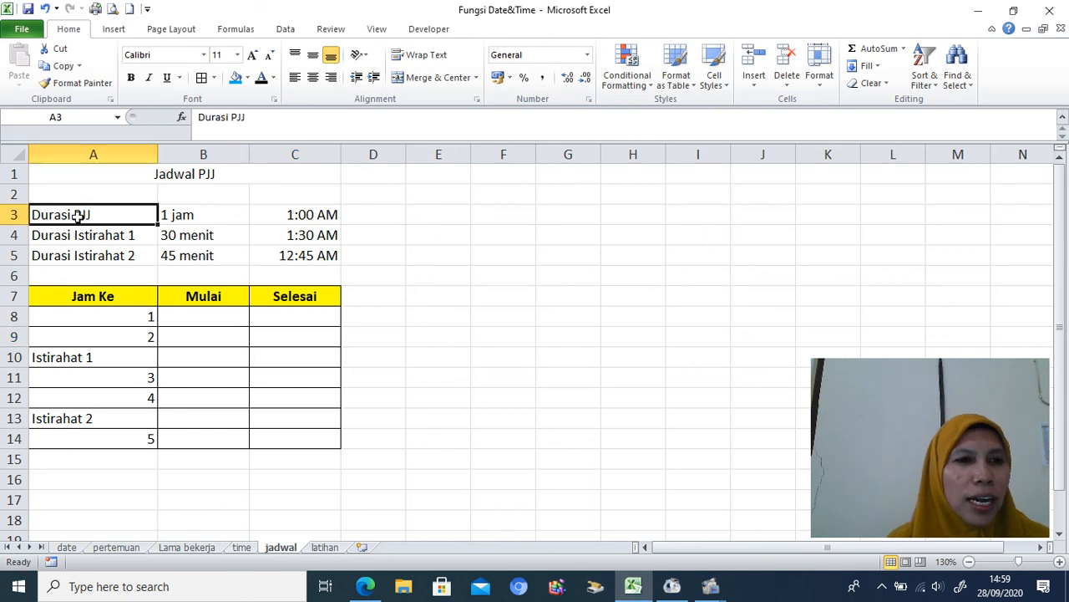
left_click(172, 218)
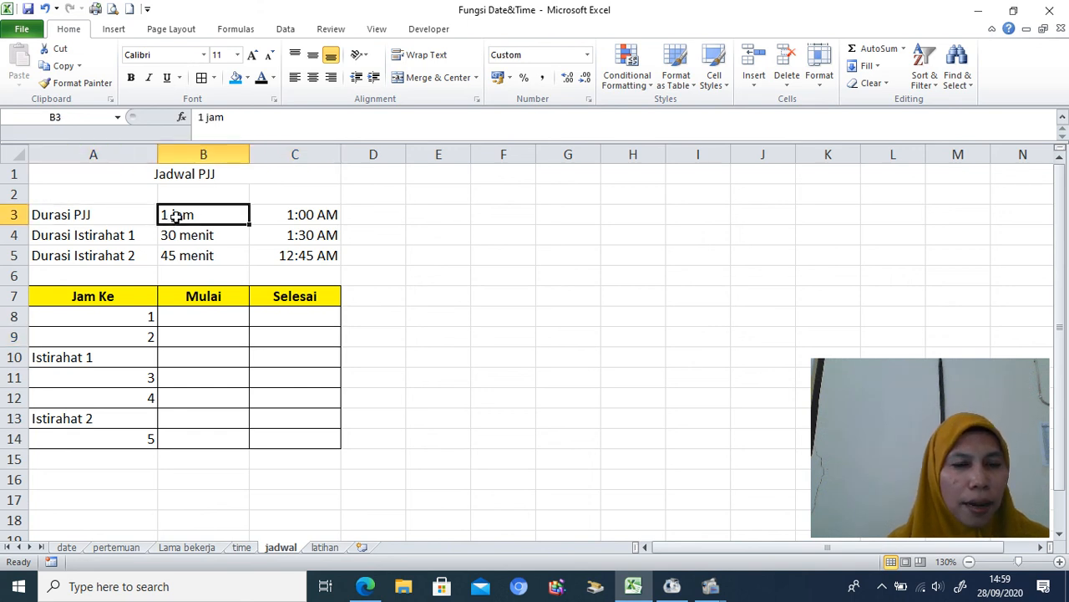
left_click(283, 215)
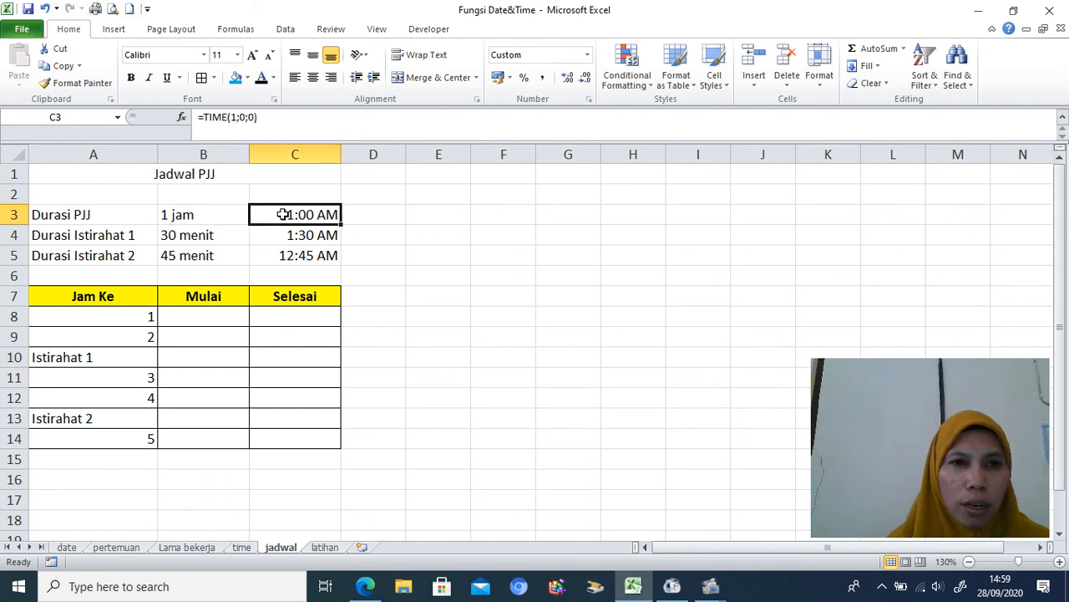
left_click_drag(283, 215, 285, 254)
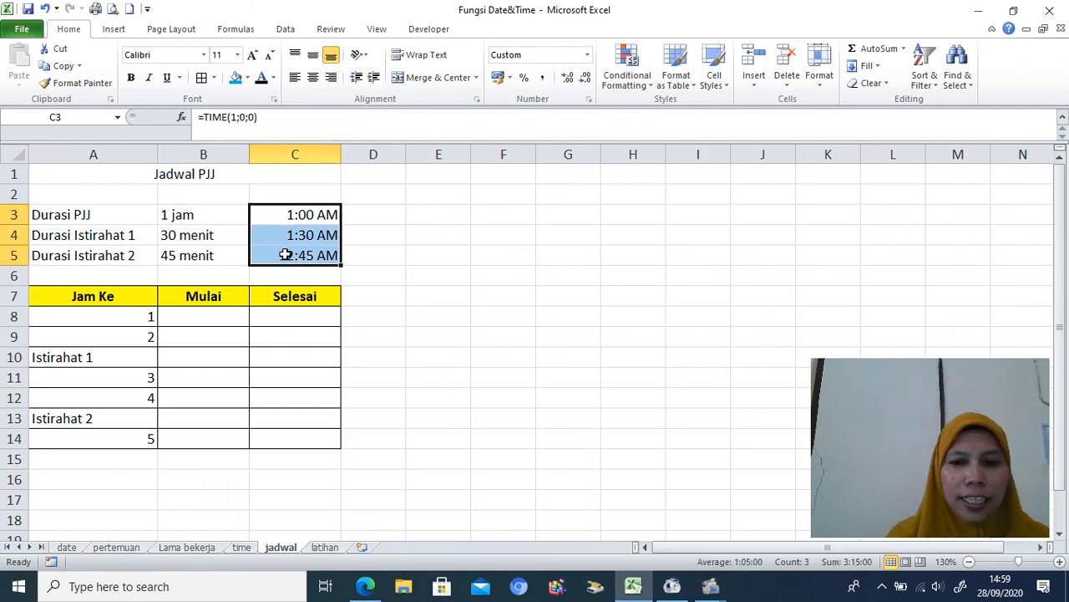
key("Delete")
Step: Enter =TIME(1;0;0) in C3 as the one-hour lesson duration
left_click(294, 217)
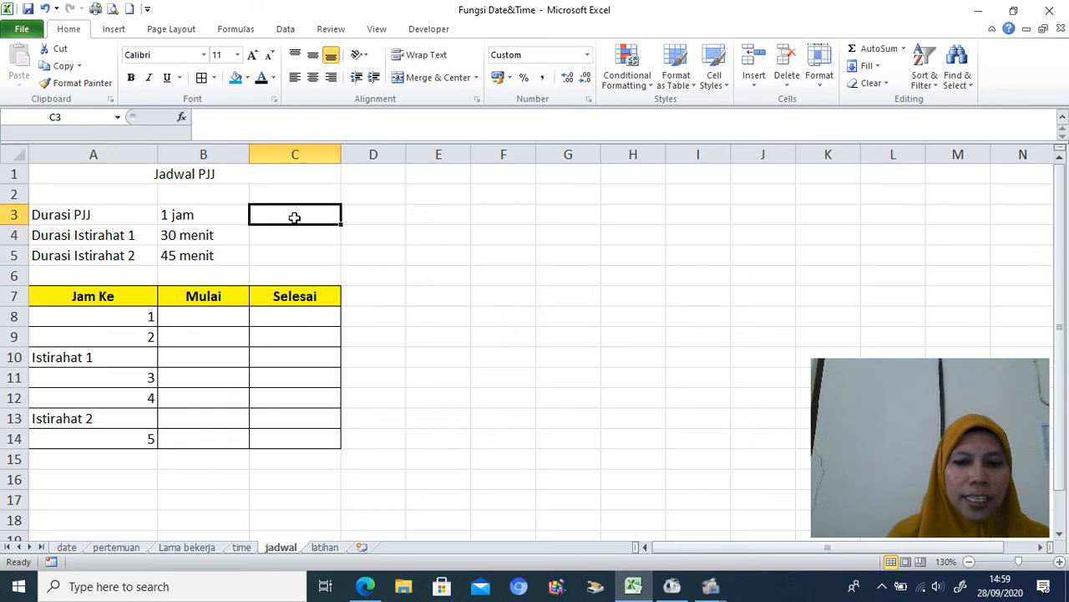
type("=time")
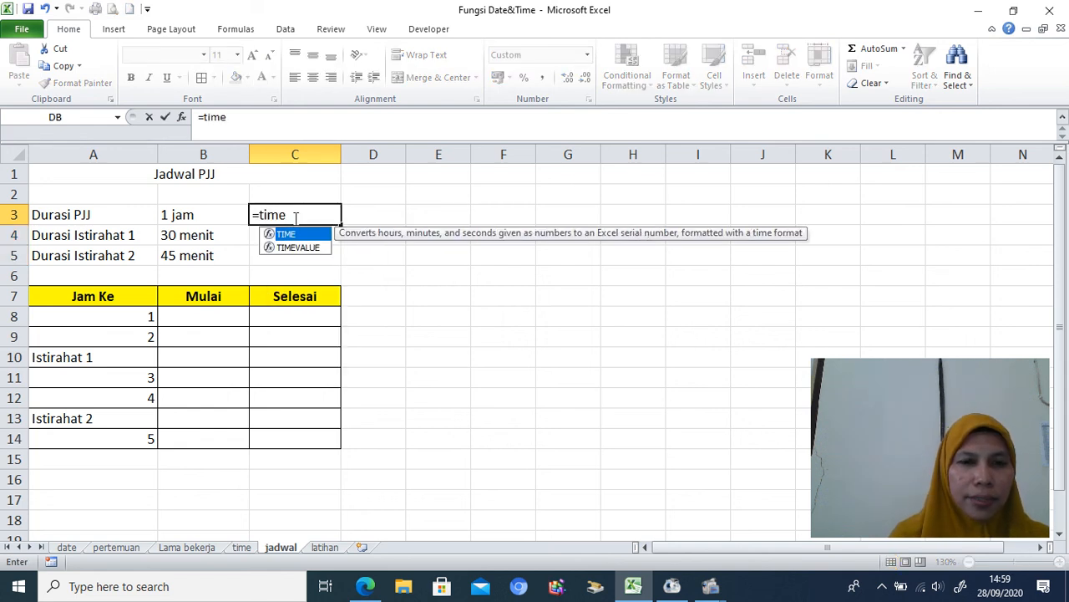
type("(")
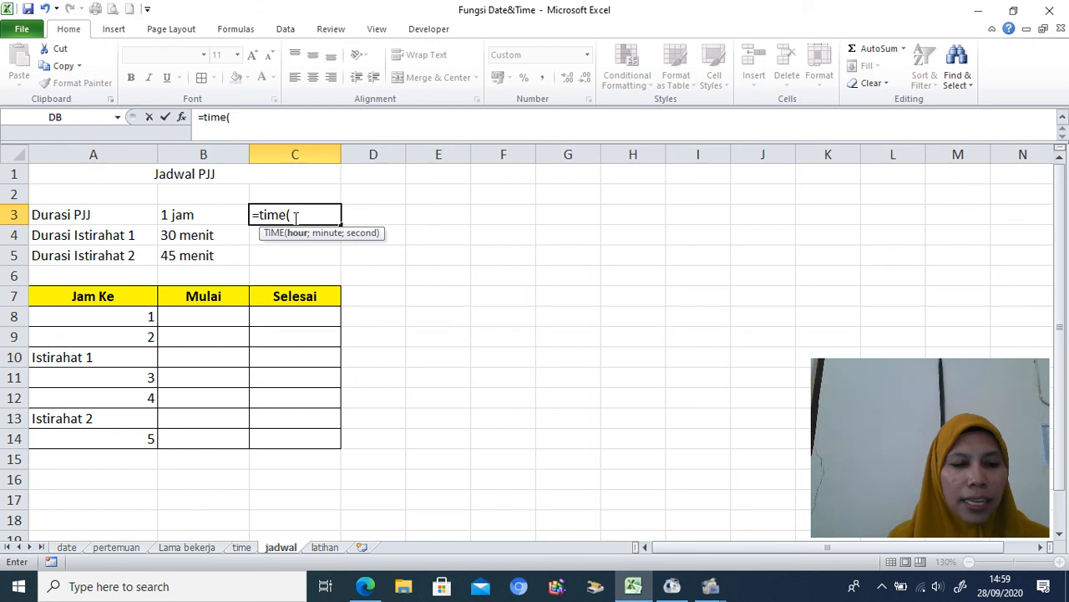
type("1;0")
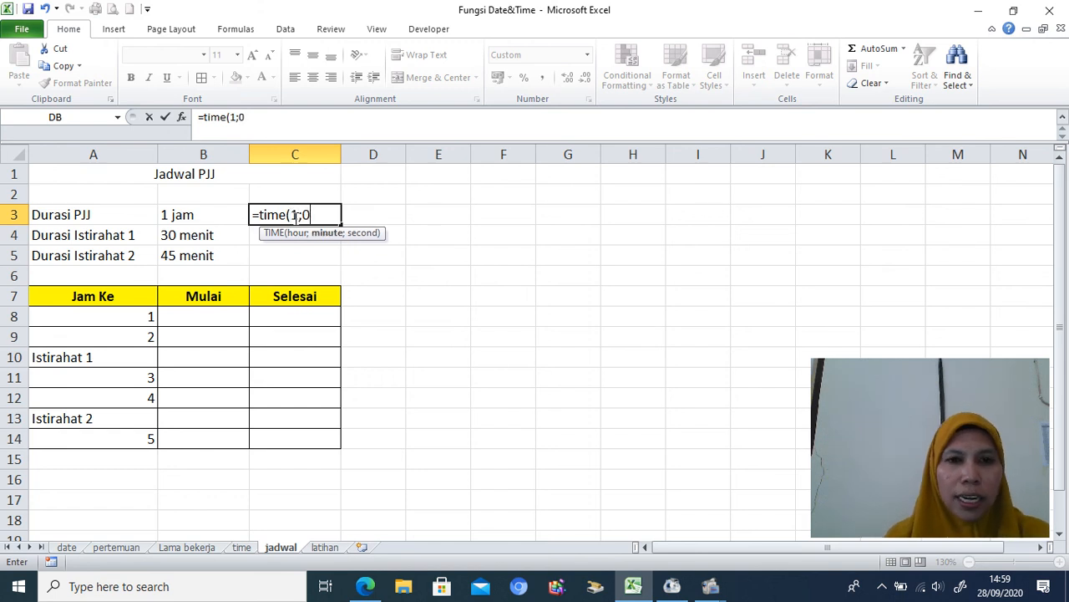
type(";0)")
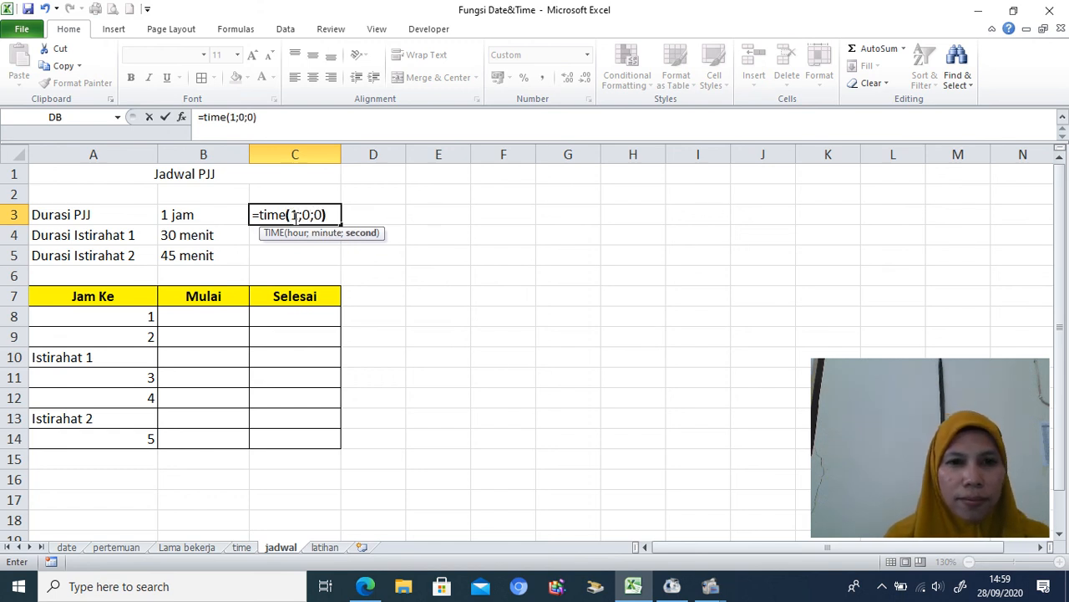
key("Return")
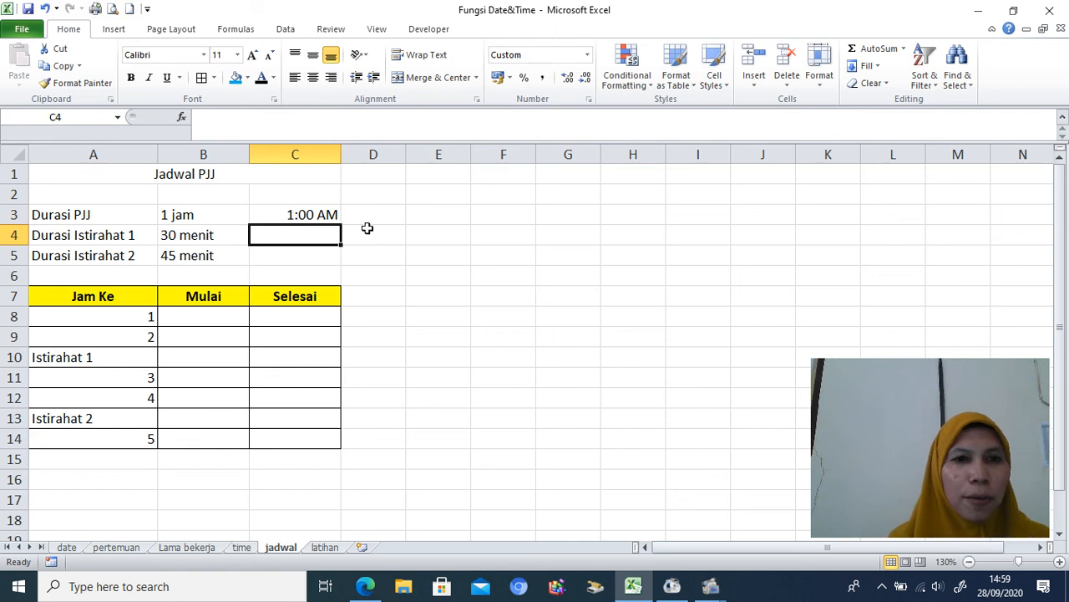
Step: Enter =TIME(0;30;0) in C4 as the 30-minute duration of the first break
type("=ti")
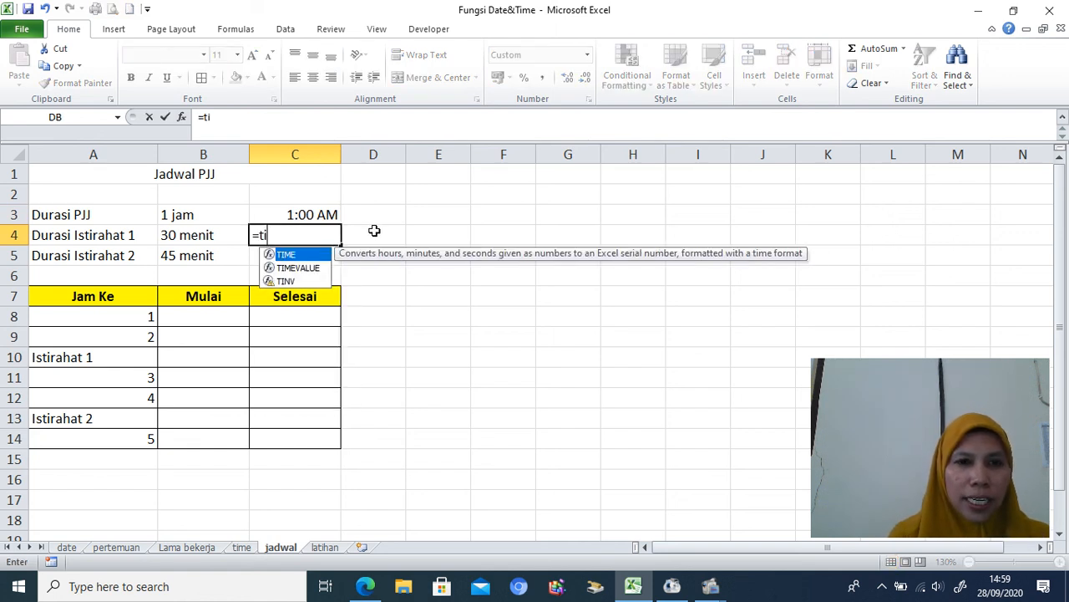
type("me")
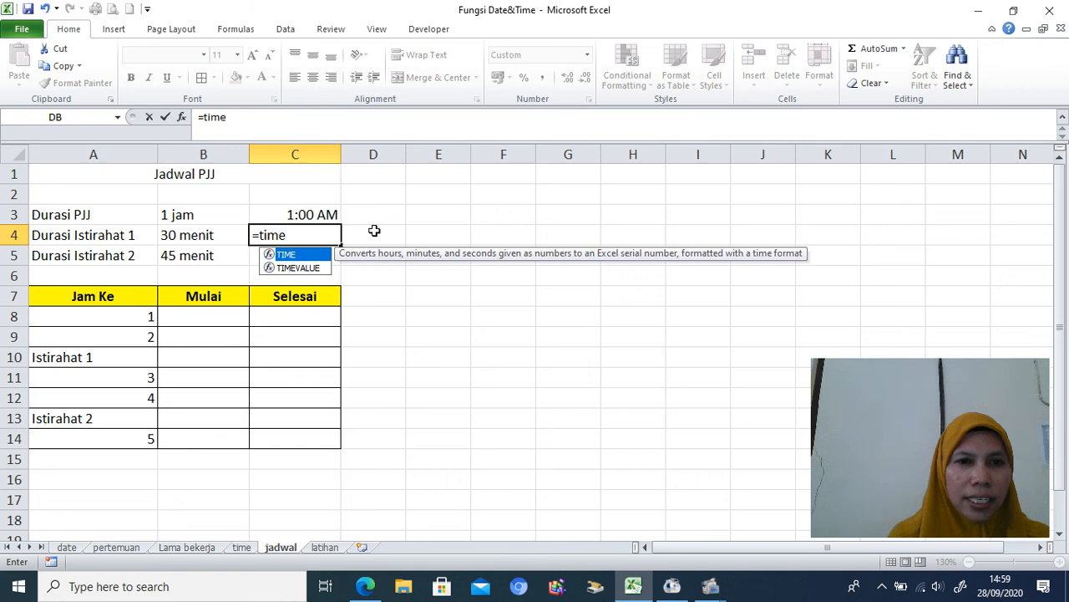
type("(0")
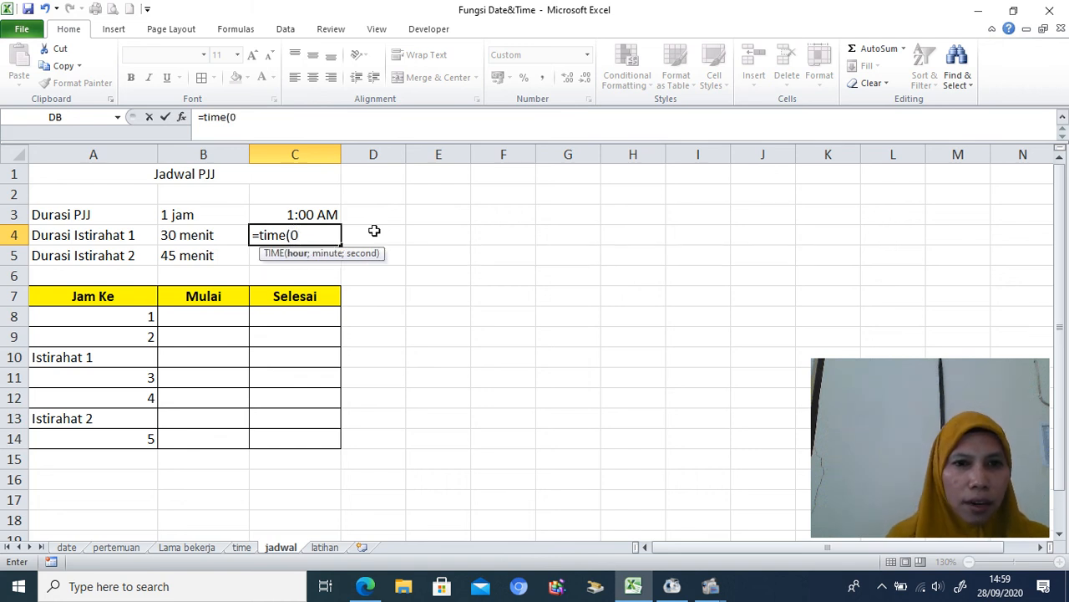
type(";30")
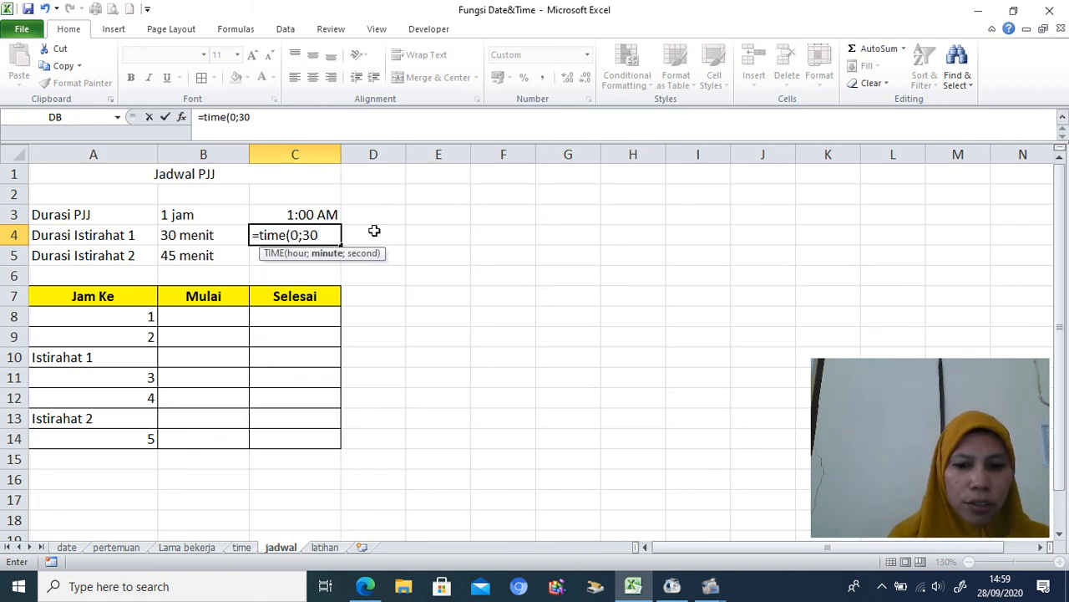
type(";0)")
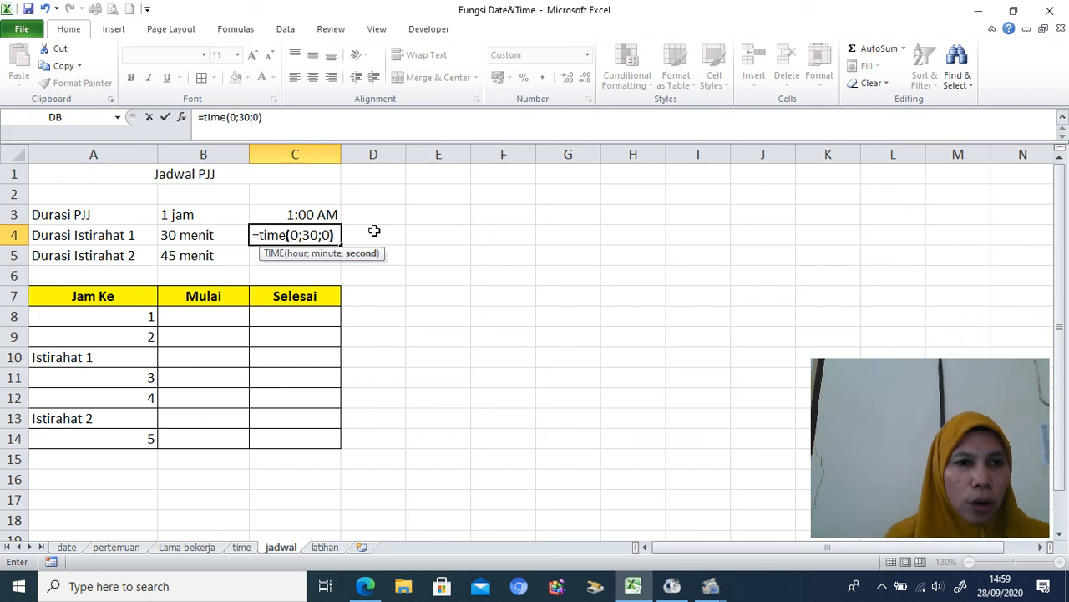
key("Return")
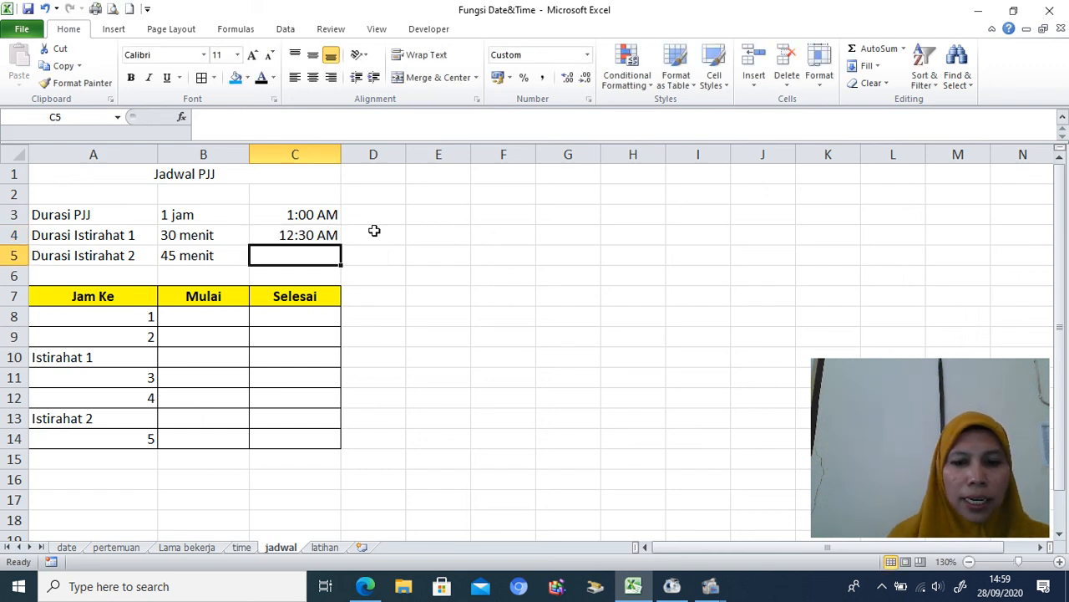
Step: Enter =TIME(0;45;0) in C5 as the 45-minute duration of the second break, and review the formulas in C3:C5
type("=ti")
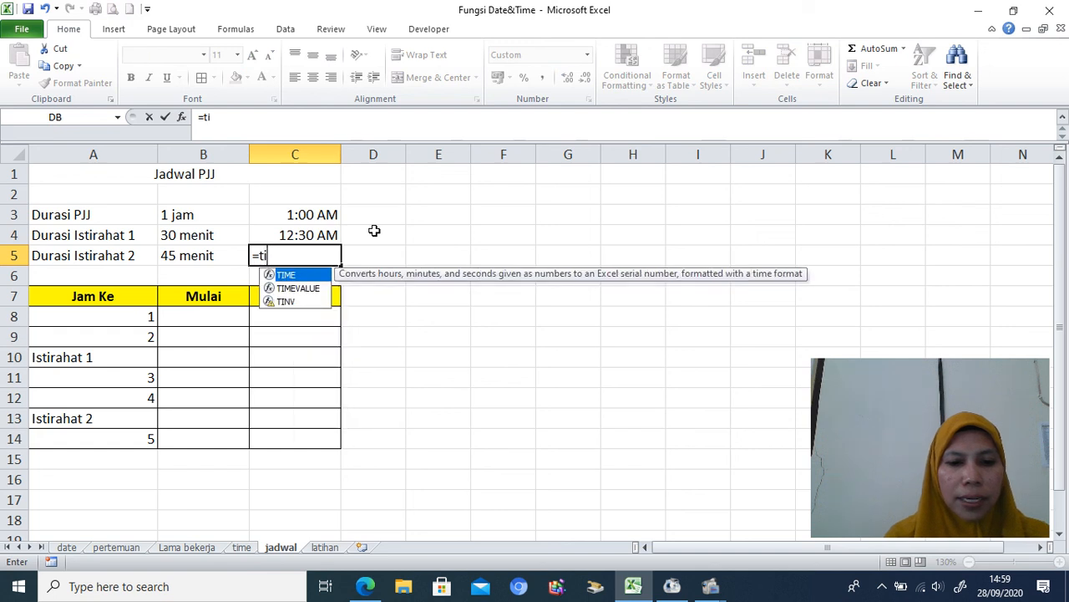
type("me(")
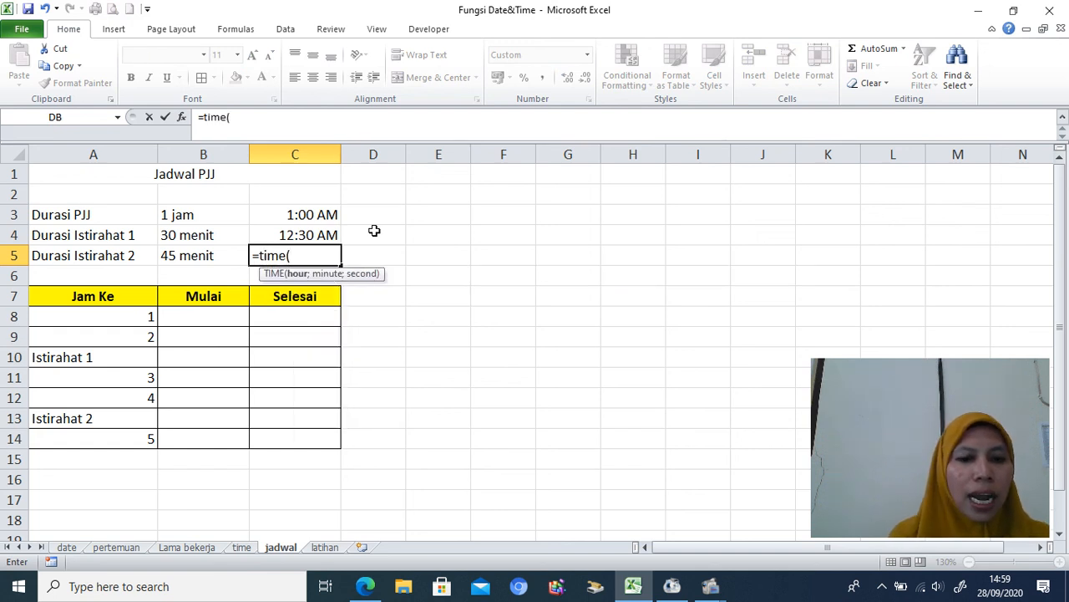
type("0;45")
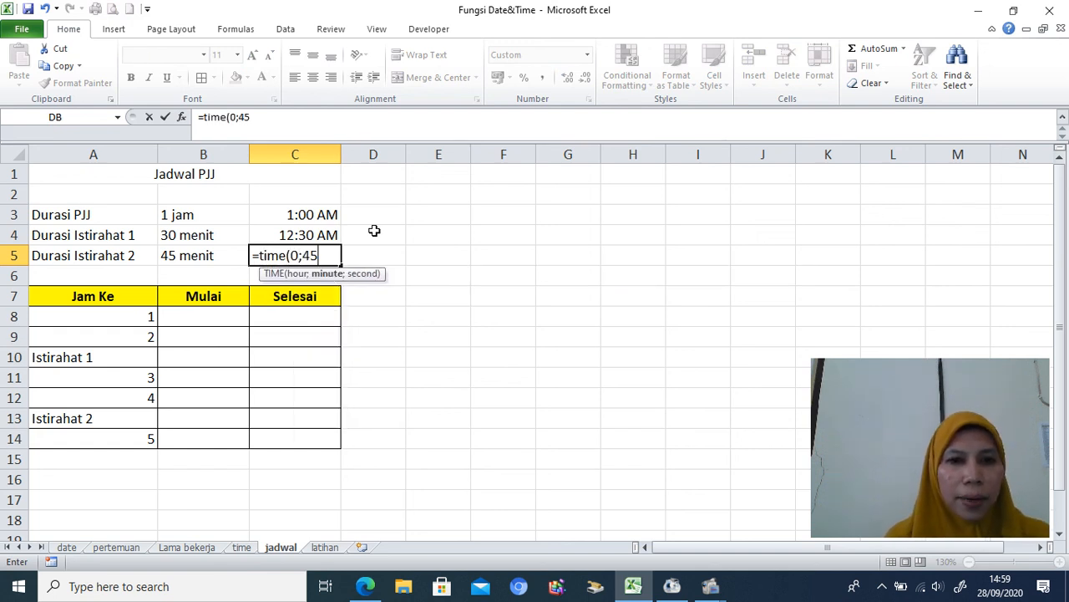
type(";0)")
key("Return")
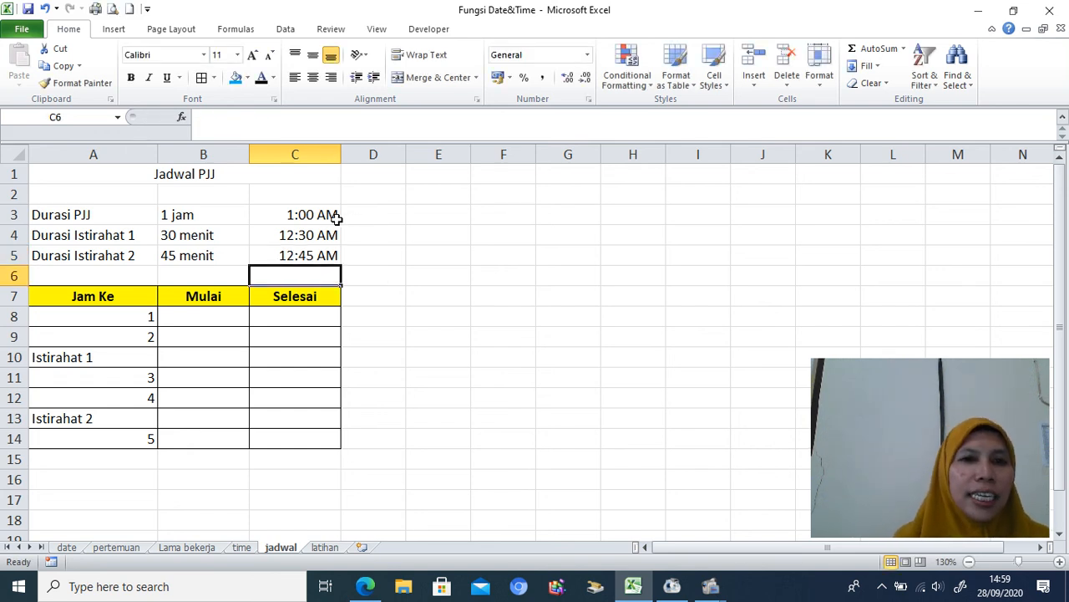
left_click(321, 215)
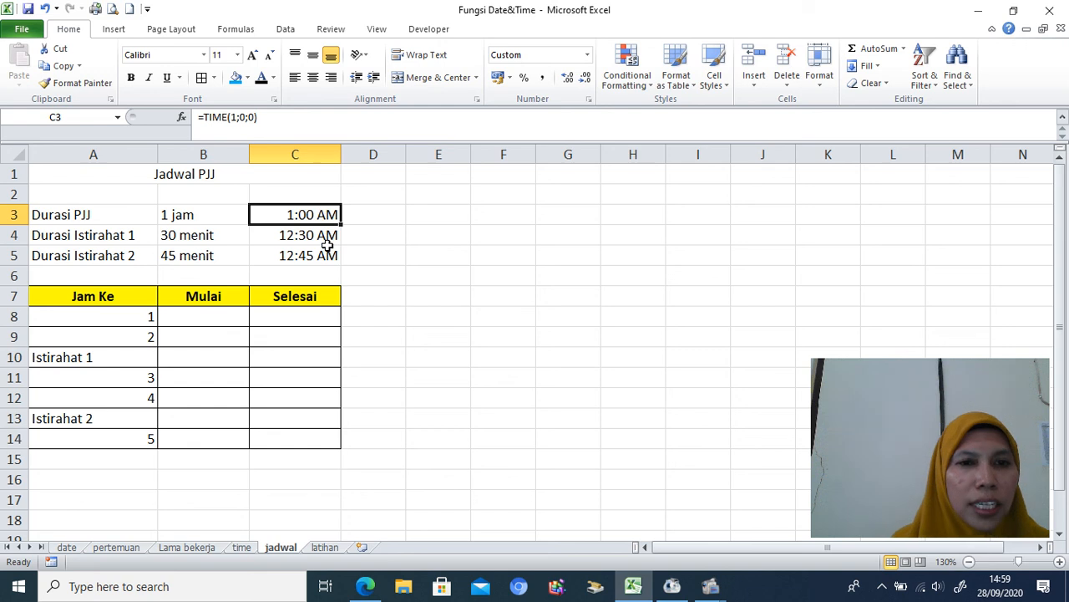
left_click(327, 237)
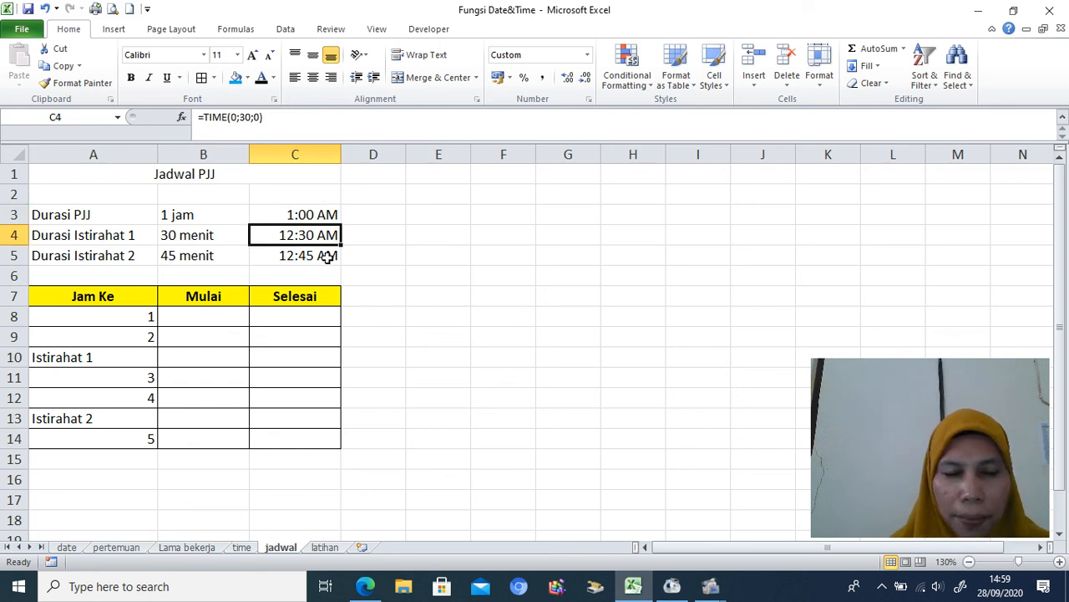
left_click(327, 257)
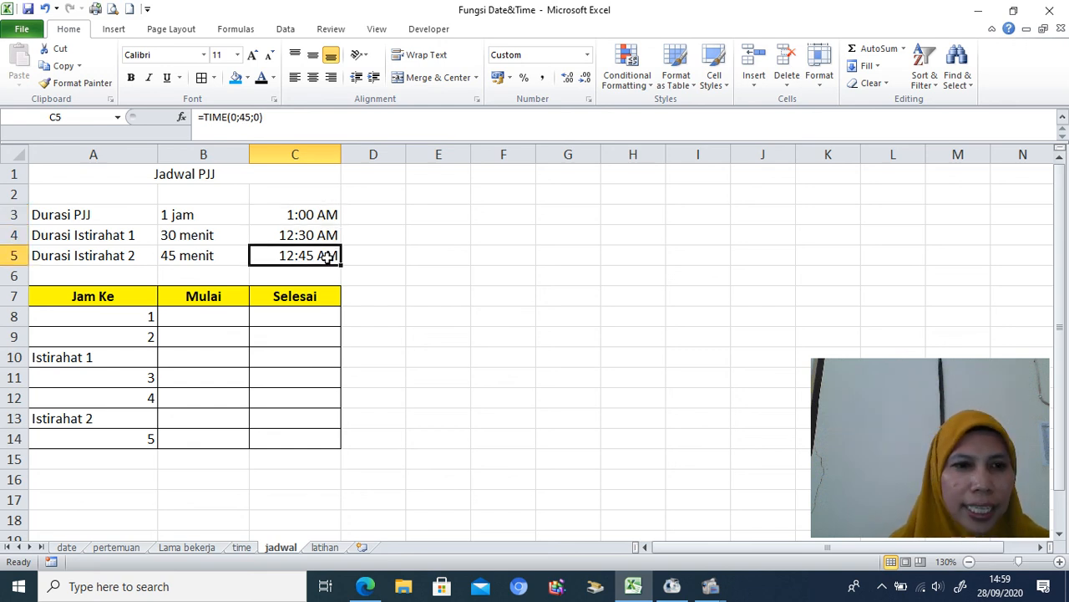
Step: Enter =TIME(7;30;0) in B8 as the first lesson's start time, and select its end-time cell C8
left_click(216, 319)
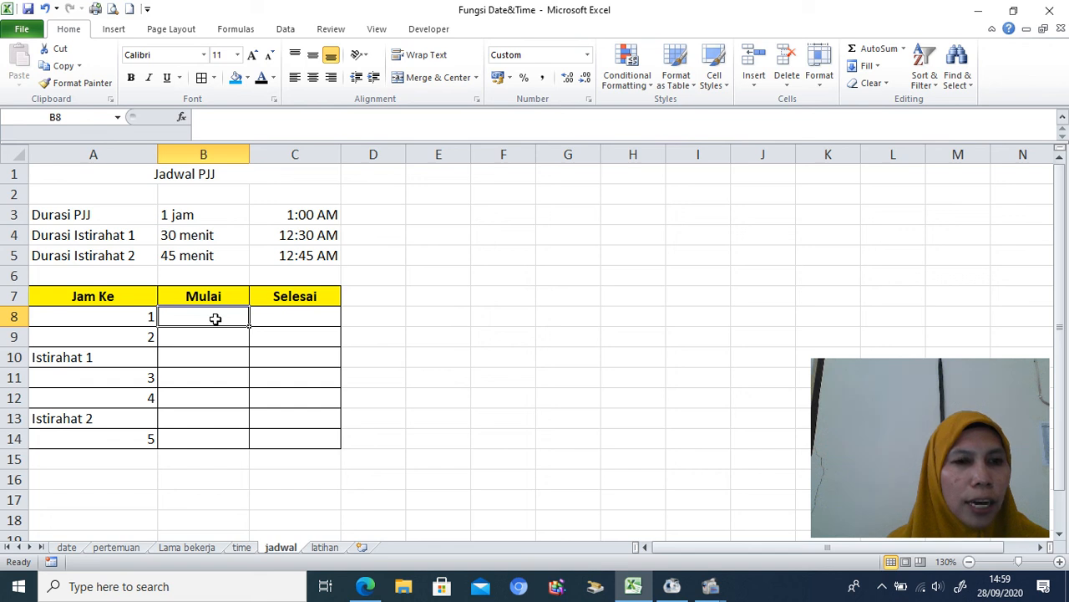
type("=time(")
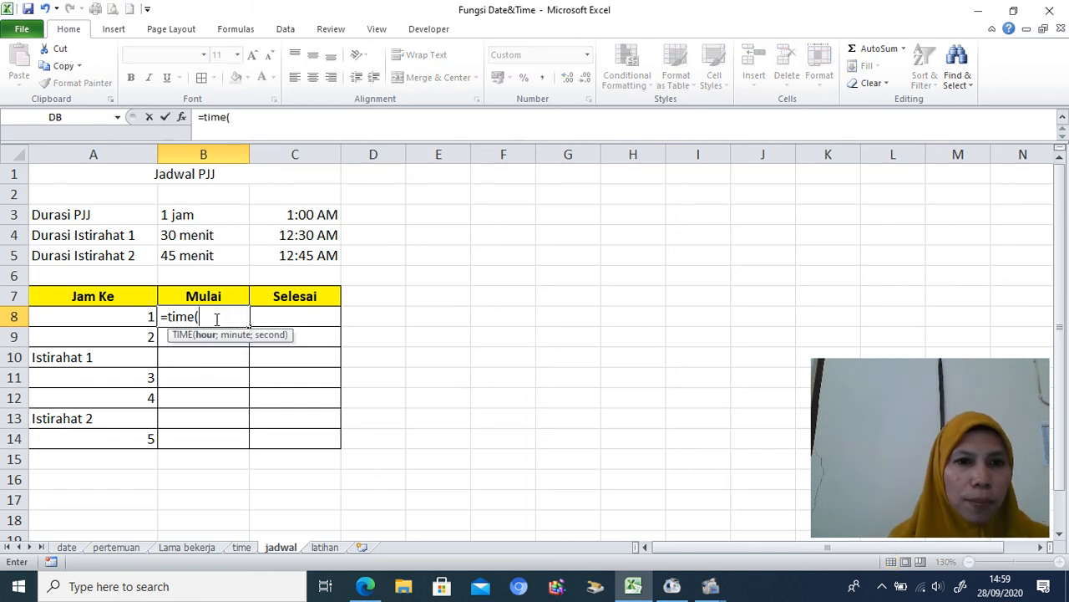
type("7;30")
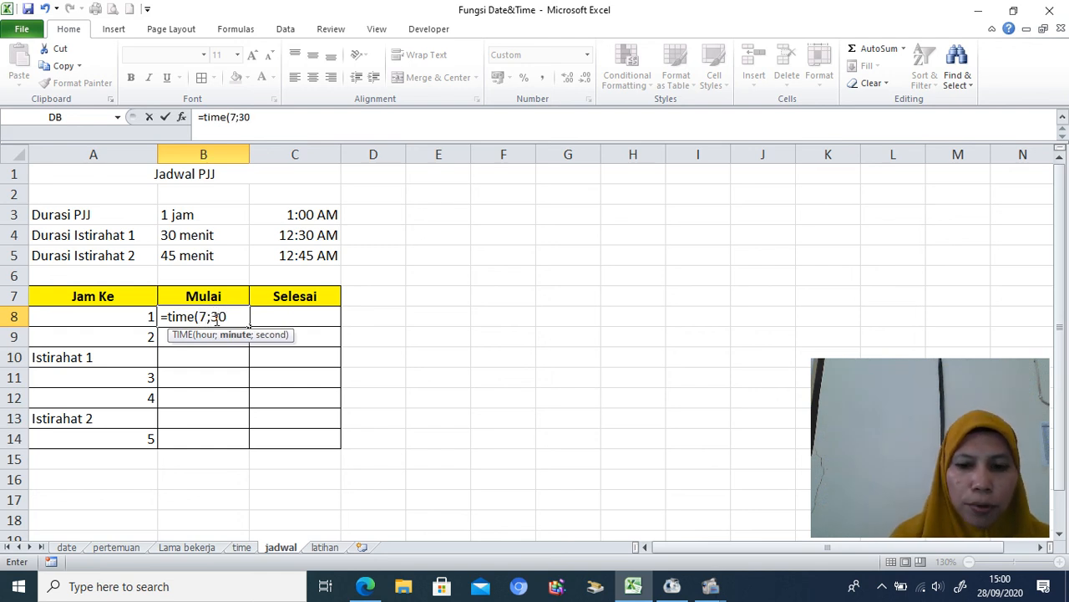
type(";0)")
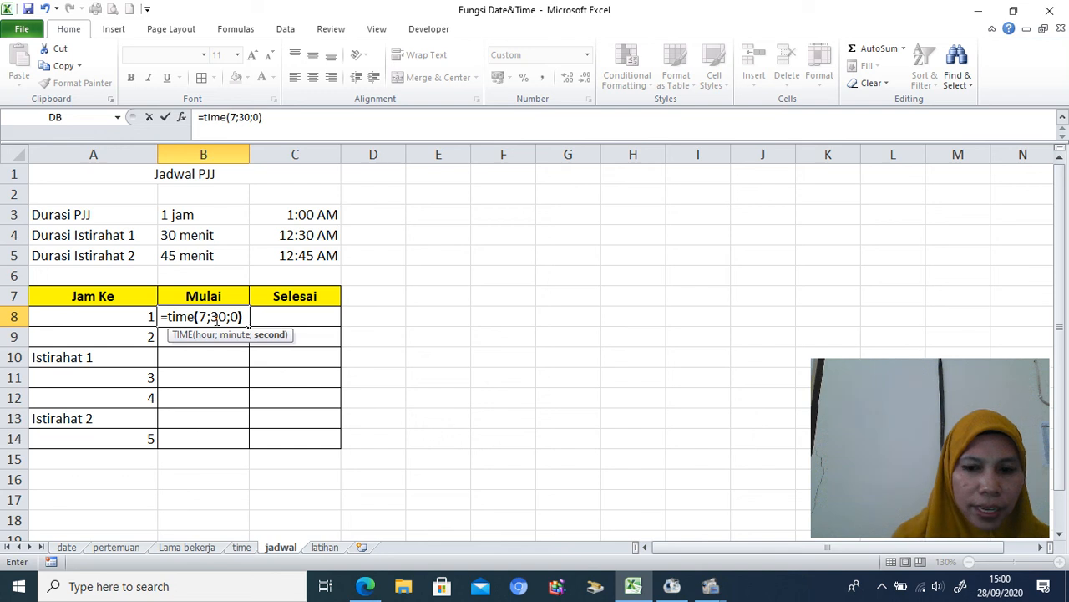
key("Return")
left_click(241, 316)
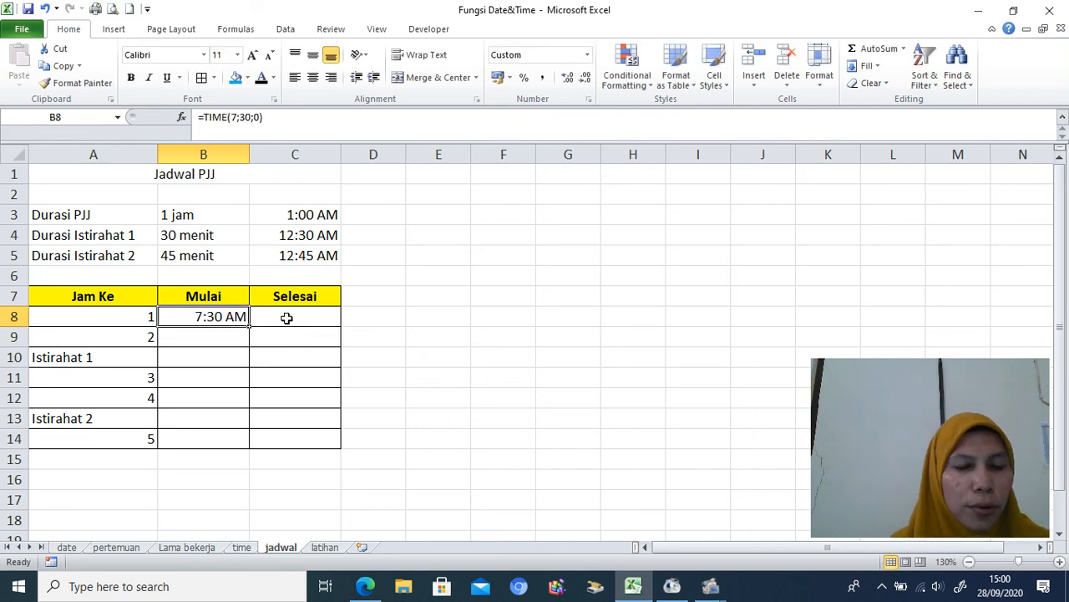
left_click(287, 318)
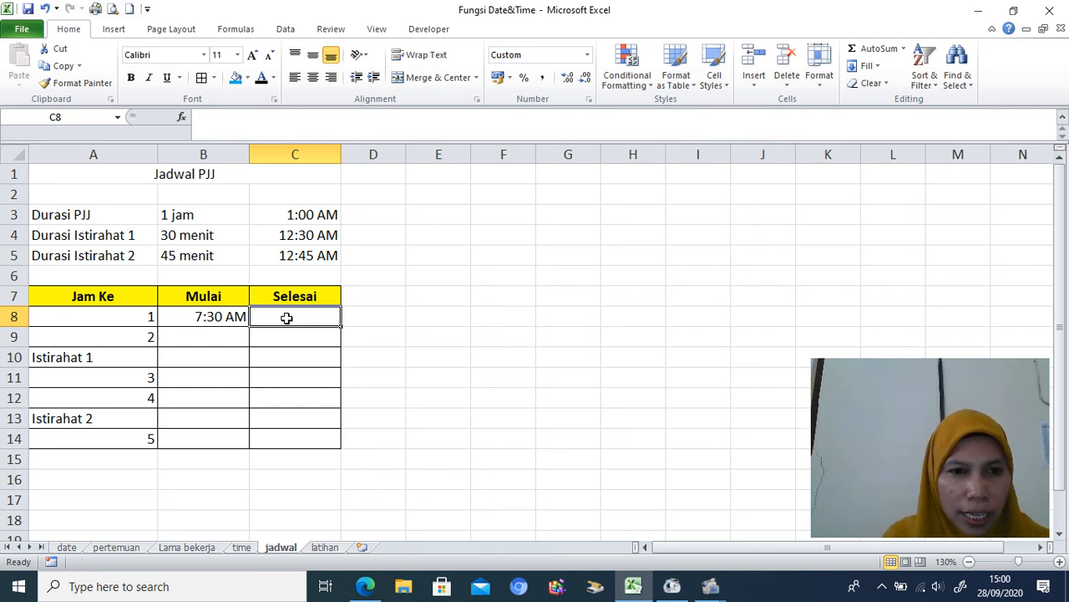
Step: Enter =B8+C3 in C8 to calculate the first lesson's end time
type("=")
left_click(226, 313)
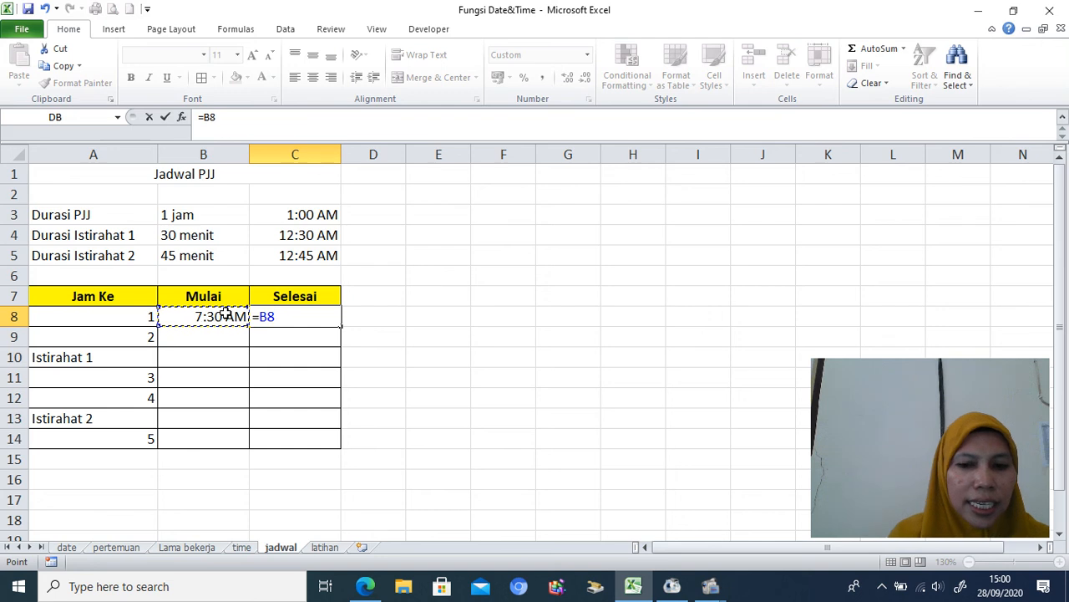
type("+")
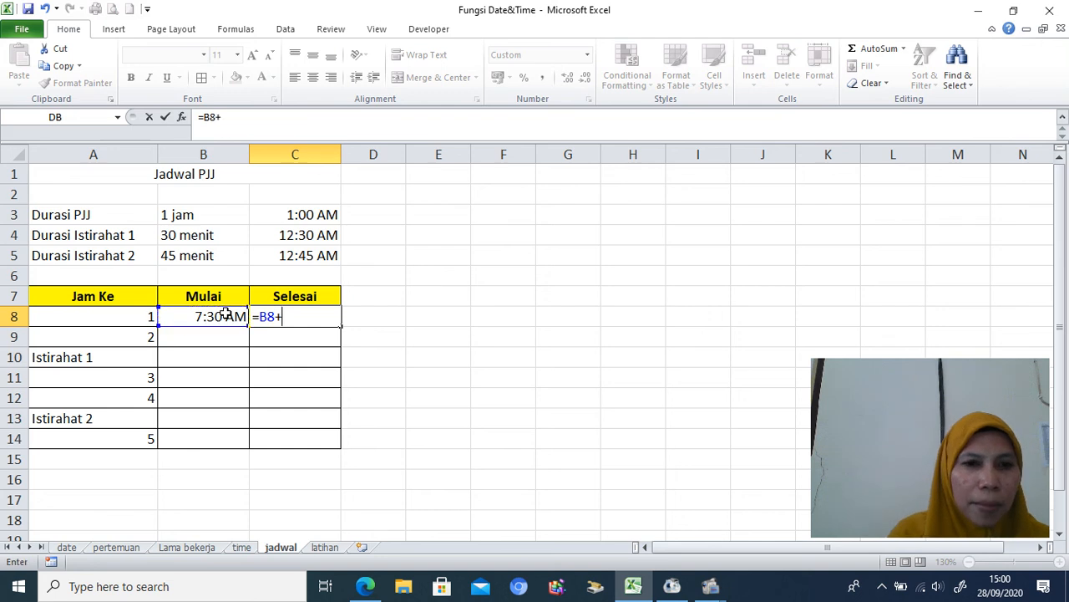
left_click(309, 216)
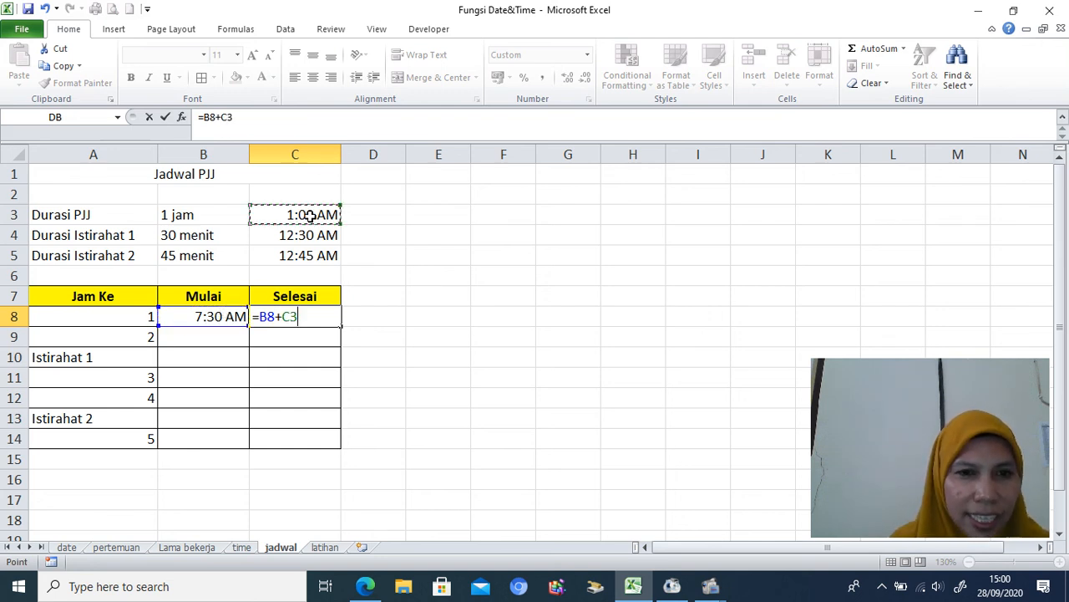
key("Return")
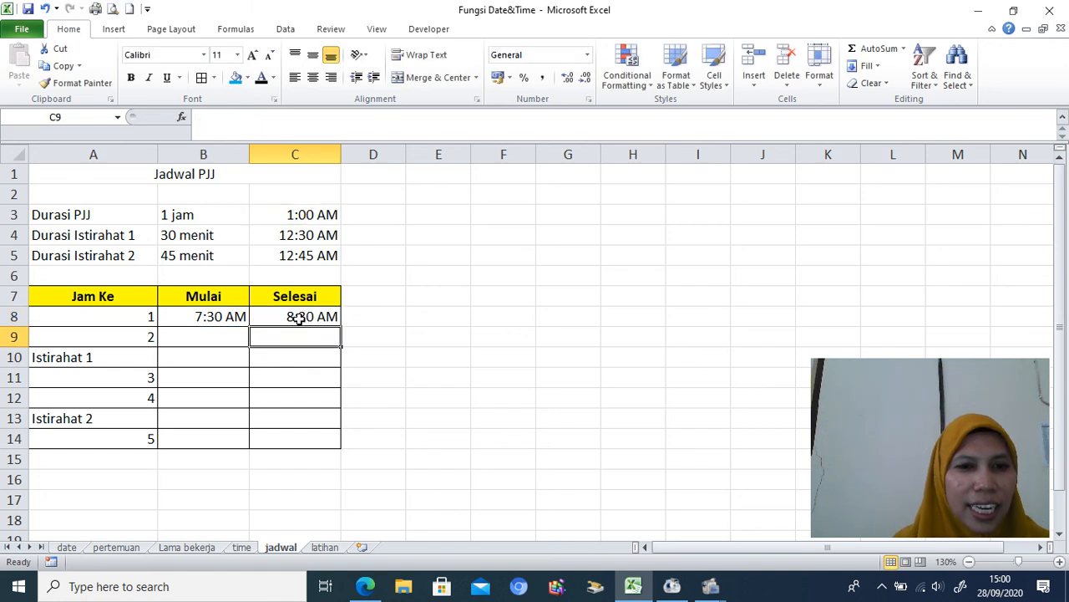
Step: Enter =C8 in B9 so the second lesson starts when the first one ends
left_click(231, 336)
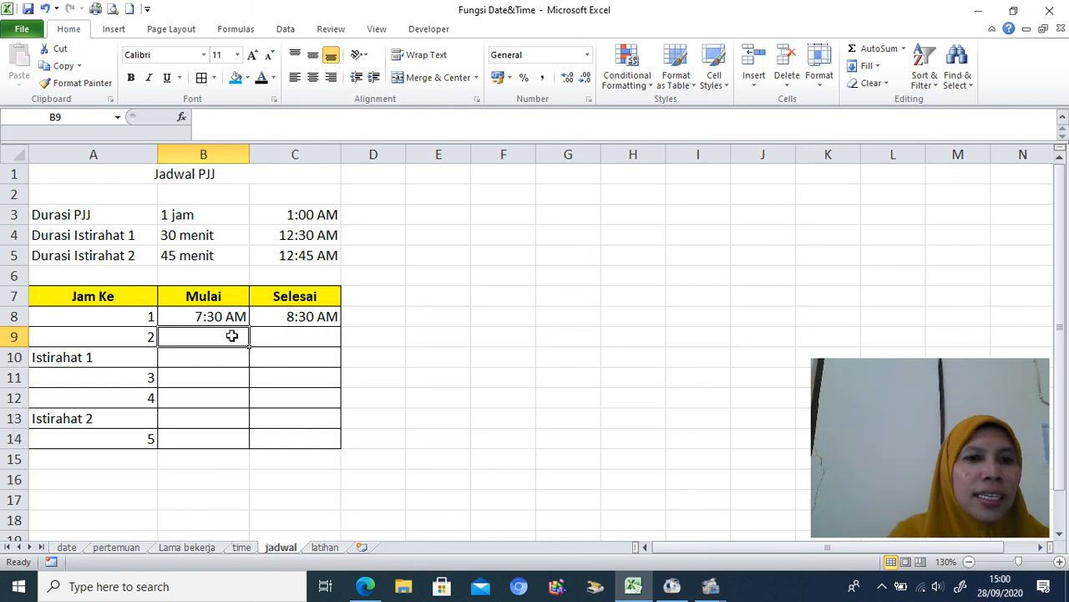
type("=")
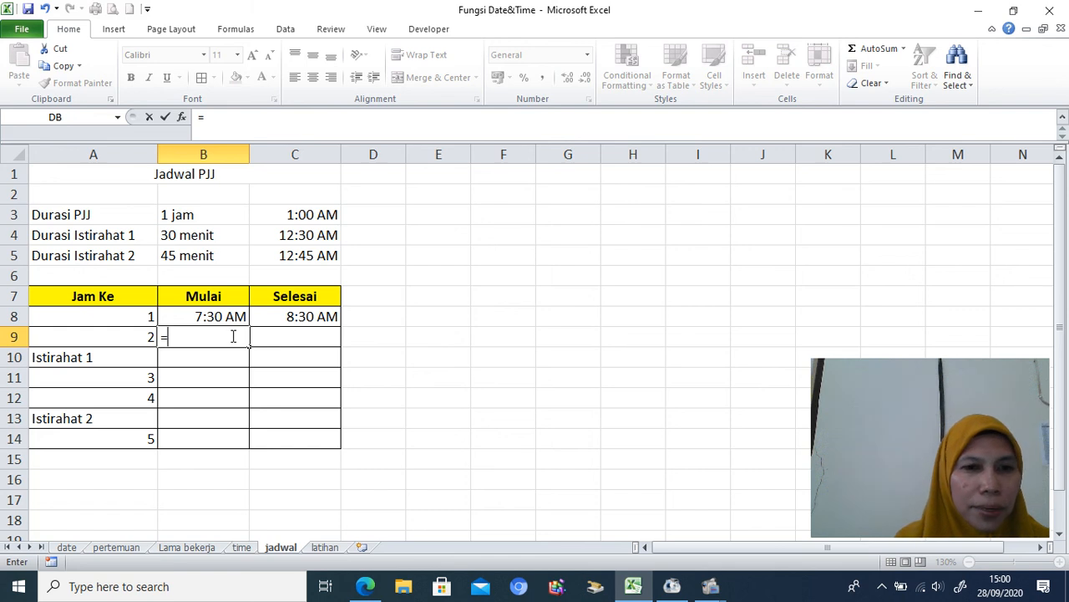
left_click(284, 318)
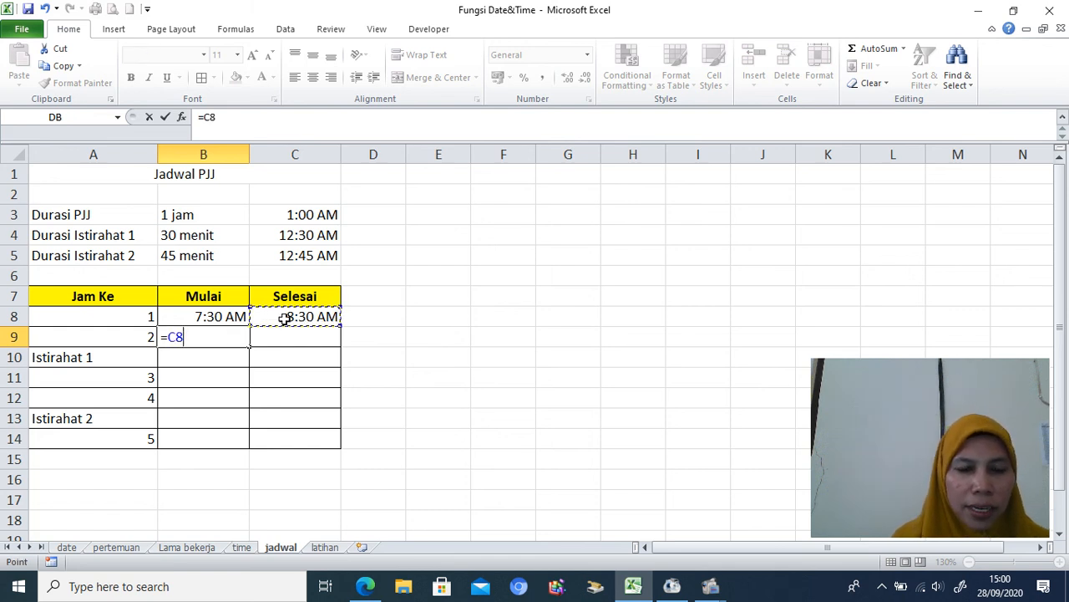
key("Return")
Step: Try to calculate the second lesson's end time in C9 with =B9=C3
left_click(292, 339)
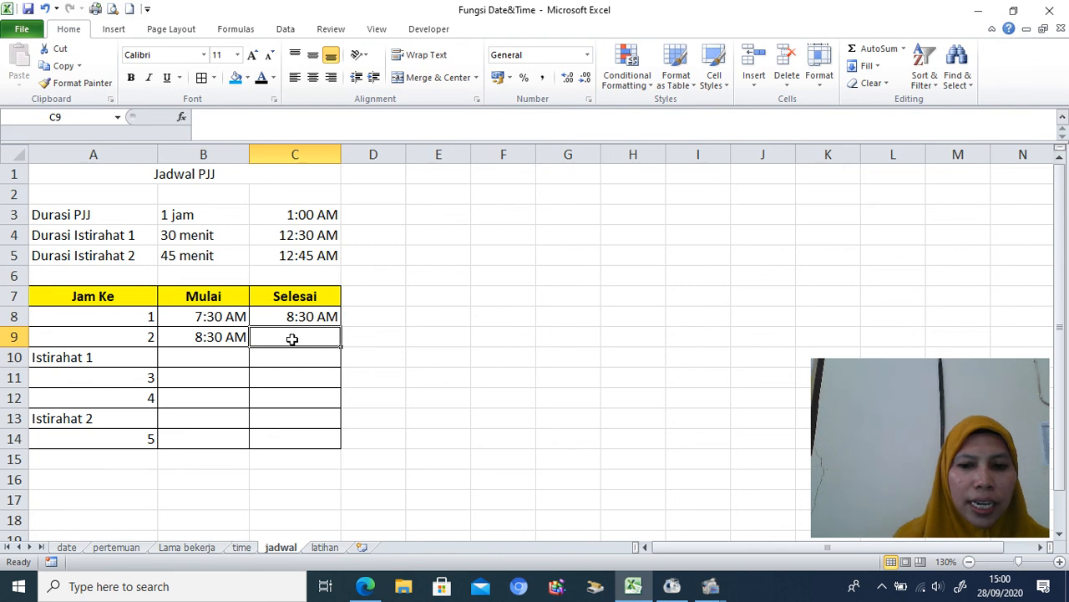
type("=")
left_click(228, 337)
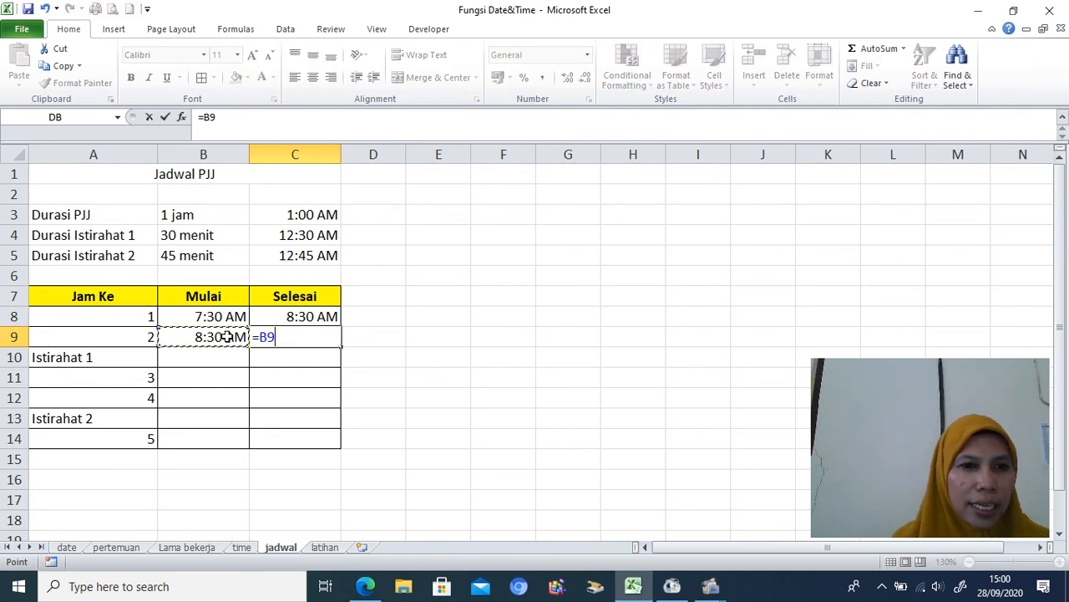
type("=")
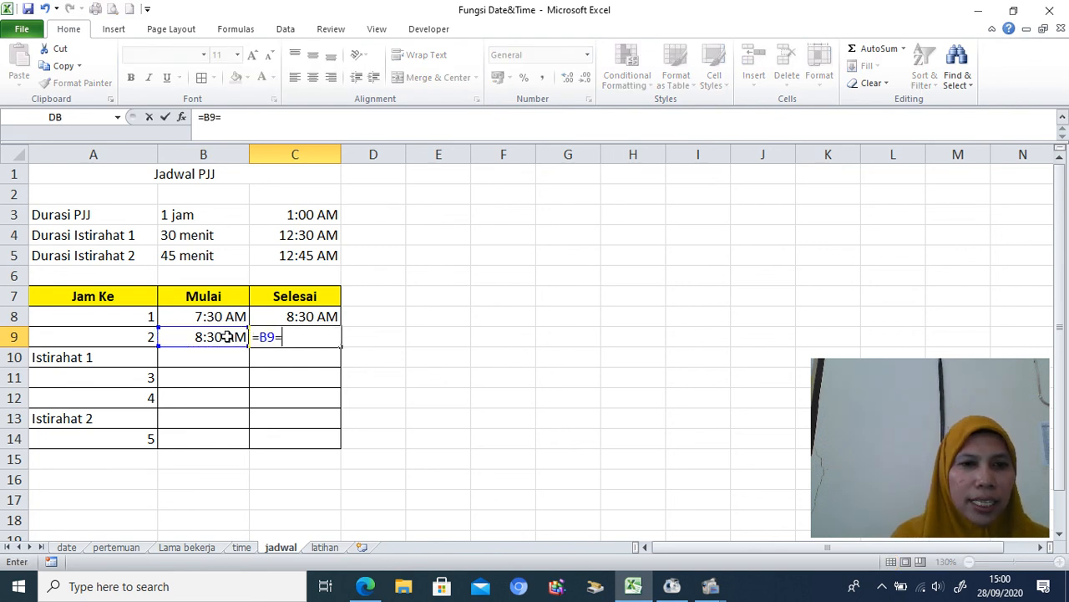
left_click(323, 213)
key("Return")
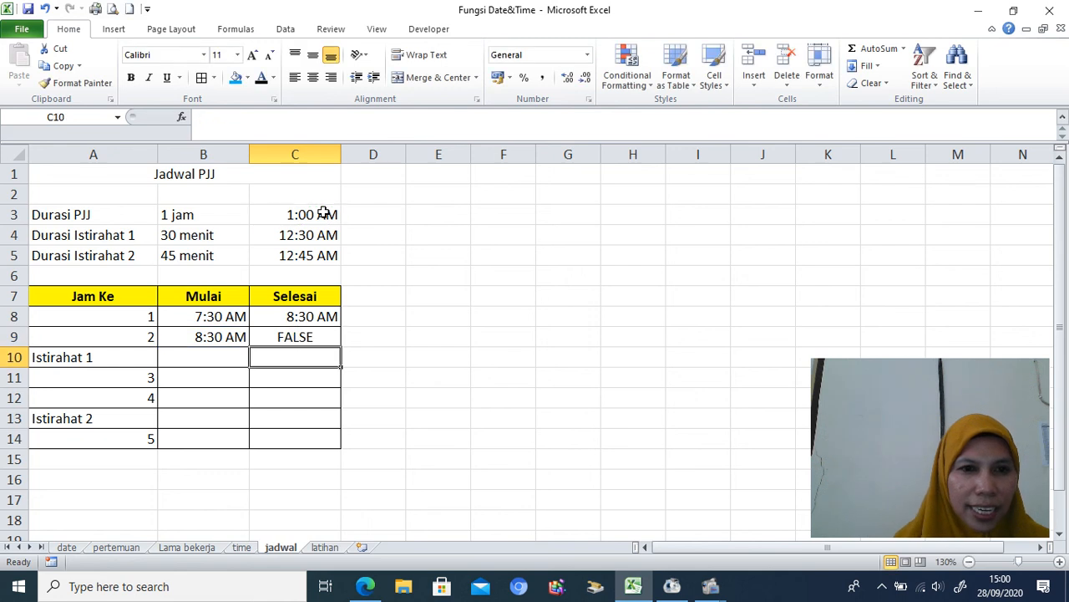
Step: Replace the formula in C9 with =B9+C3 for the second lesson's end time
left_click(294, 337)
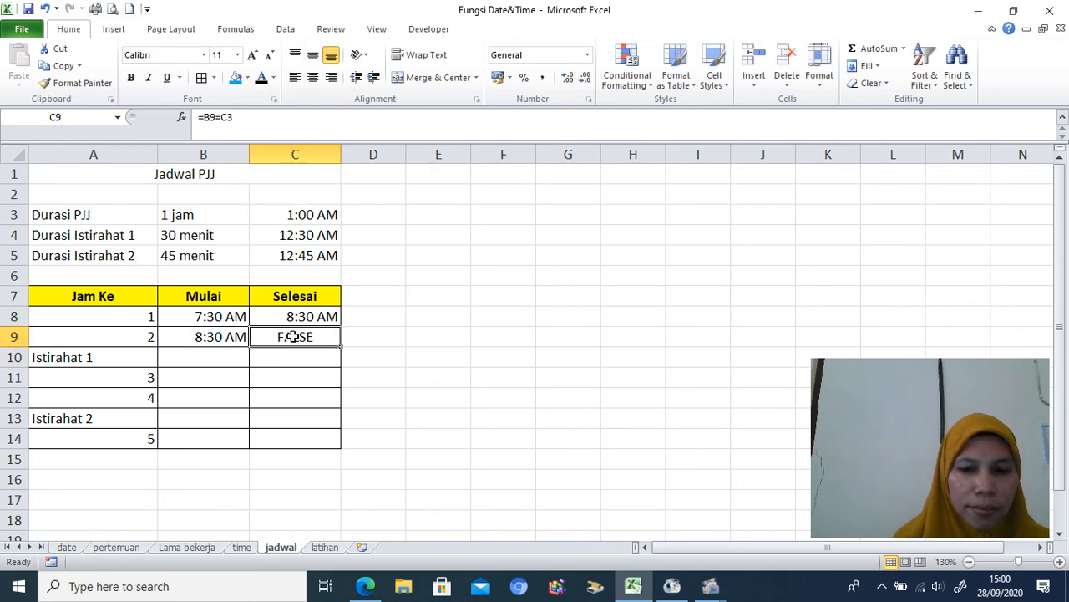
type("=")
left_click(234, 337)
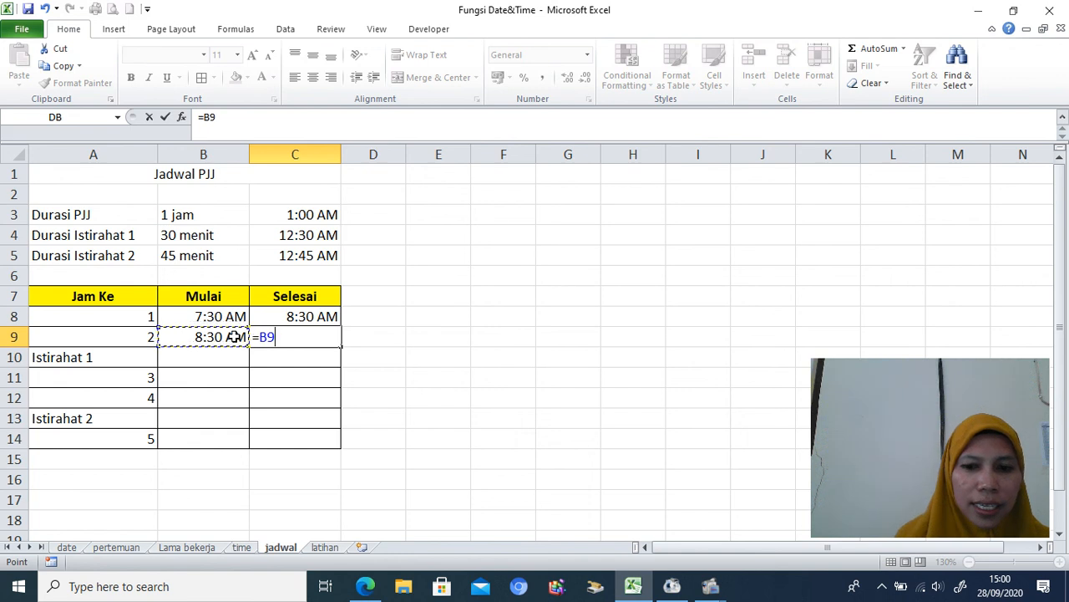
type("+")
left_click(284, 216)
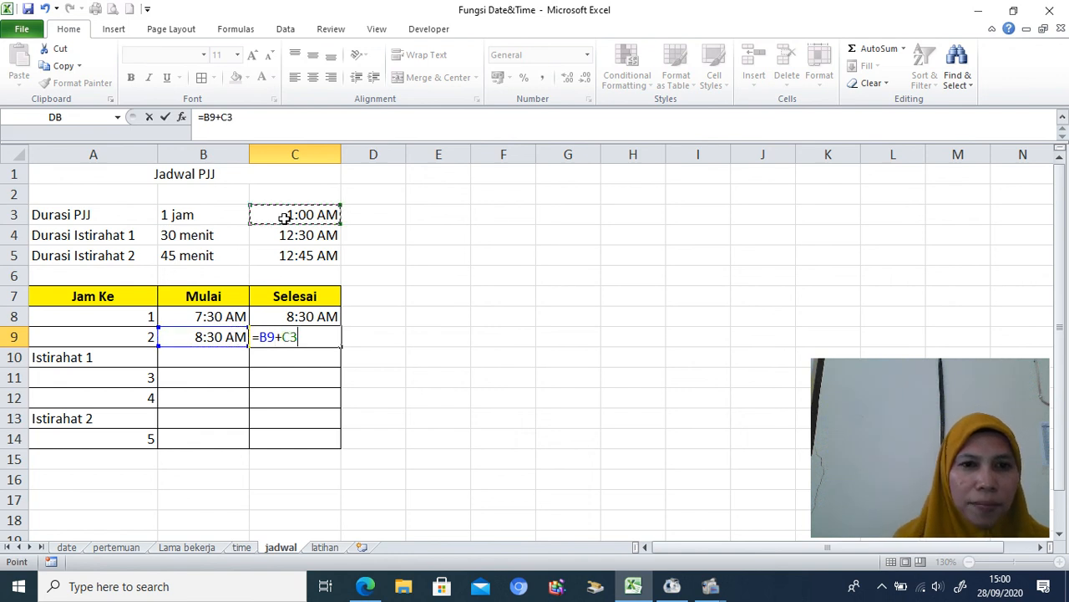
key("Return")
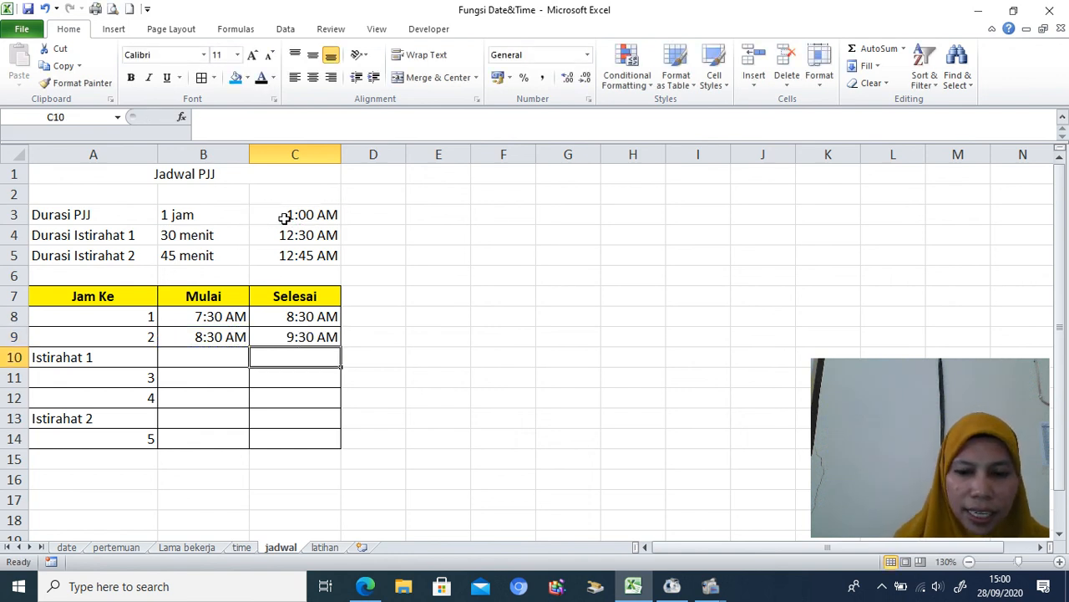
Step: Enter =C9 in B10 so the first break starts at the second lesson's end time
key("Left")
type("=")
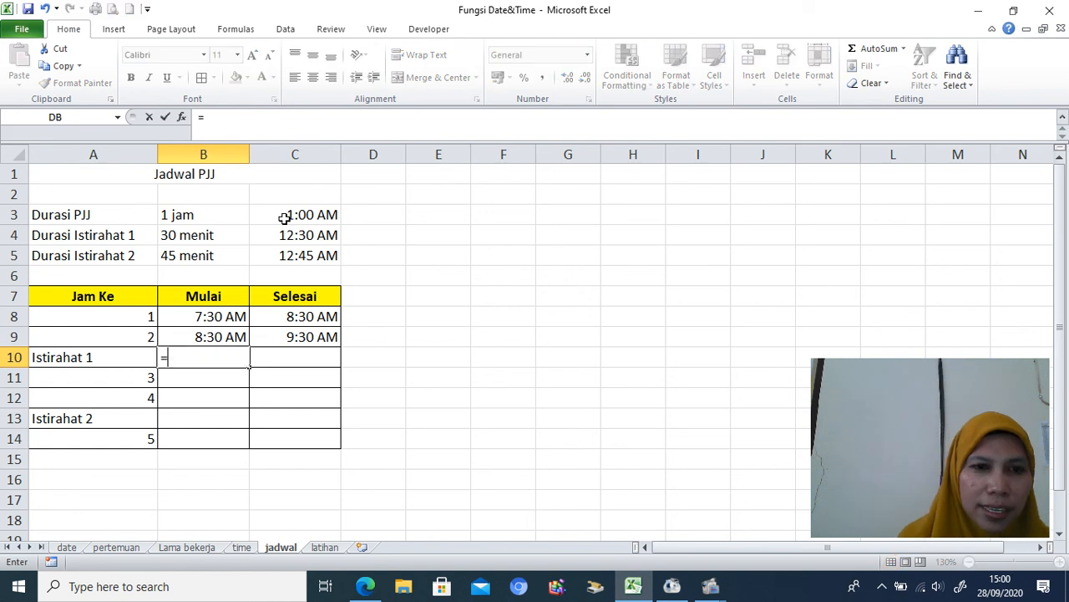
left_click(314, 335)
key("Return")
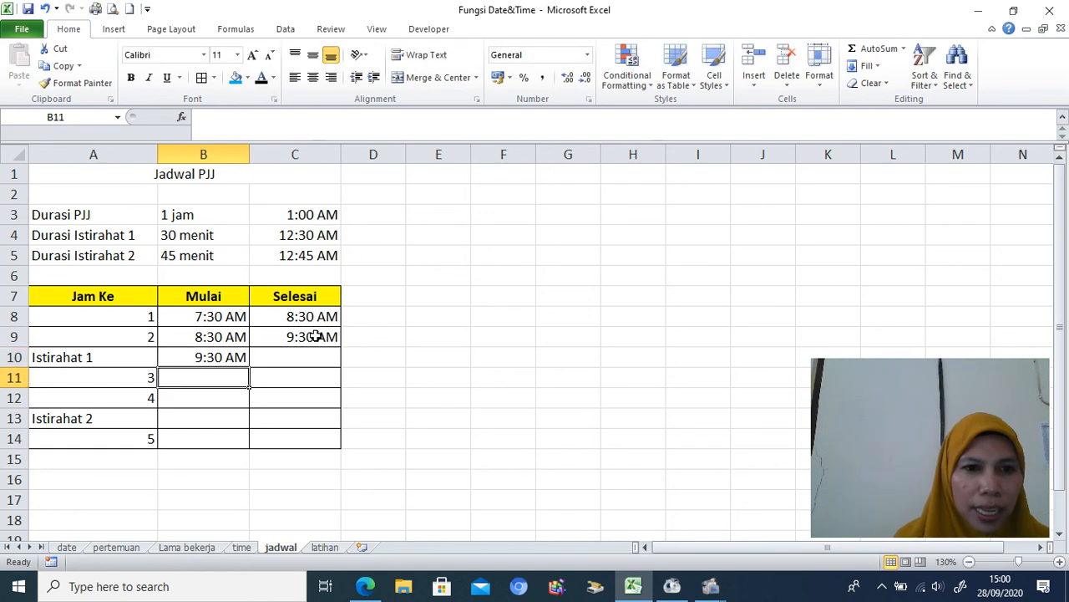
Step: Enter =B10+C4 in C10 to calculate the first break's end time
left_click(318, 355)
type("=")
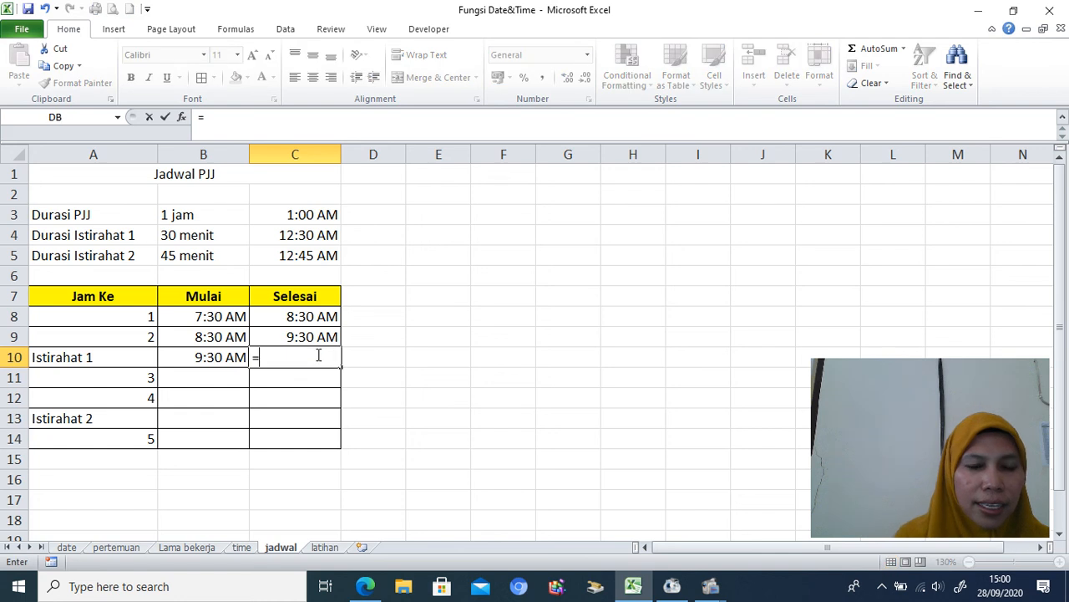
left_click(223, 357)
type("+")
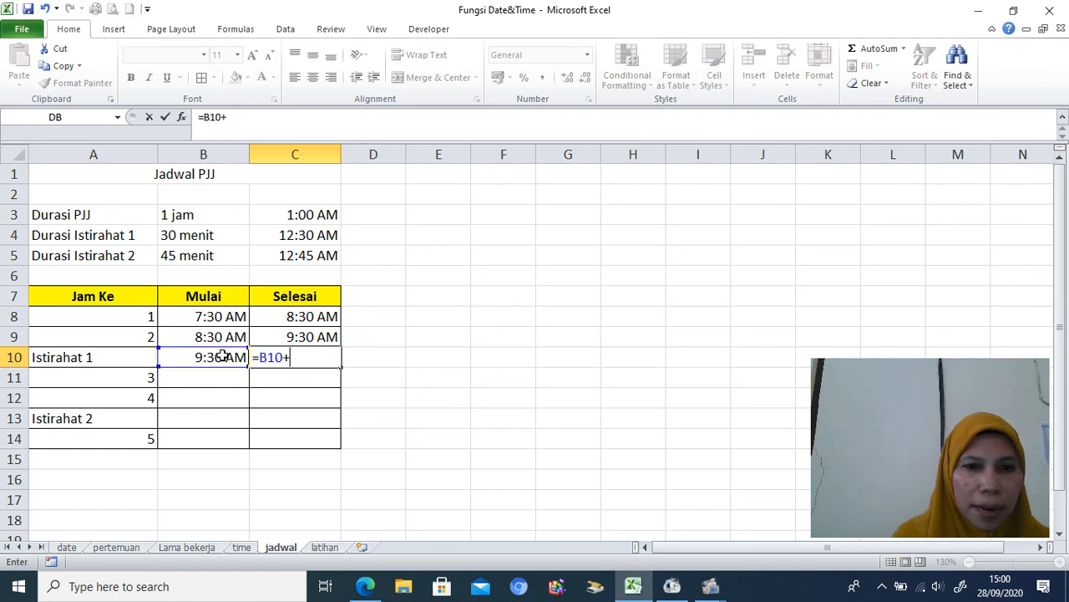
left_click(308, 235)
key("Return")
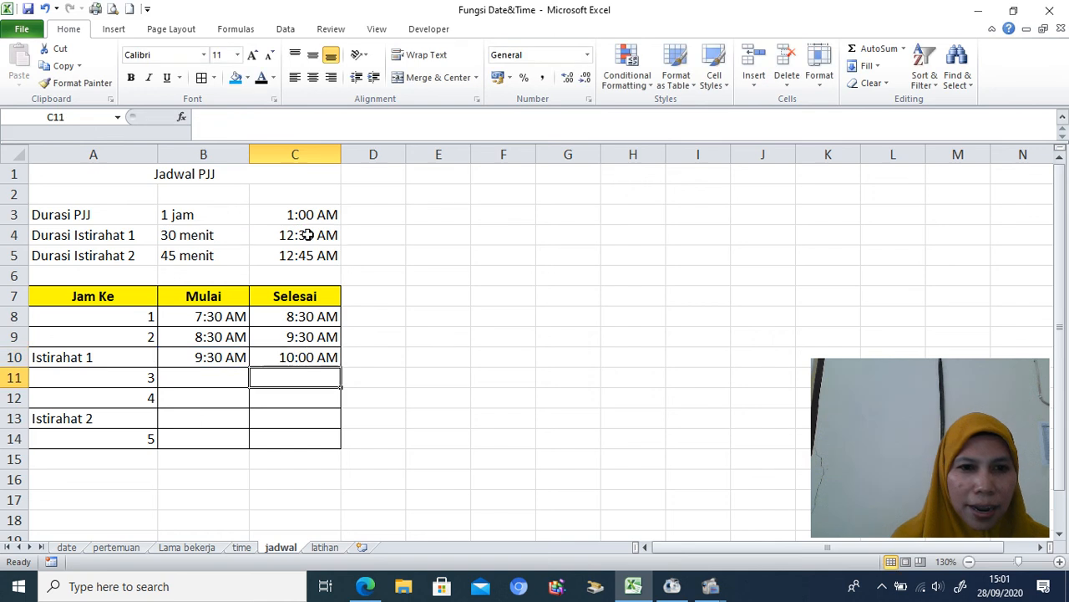
Step: Enter =C10 in B11 so the third lesson starts when the first break ends
left_click(204, 380)
type("=")
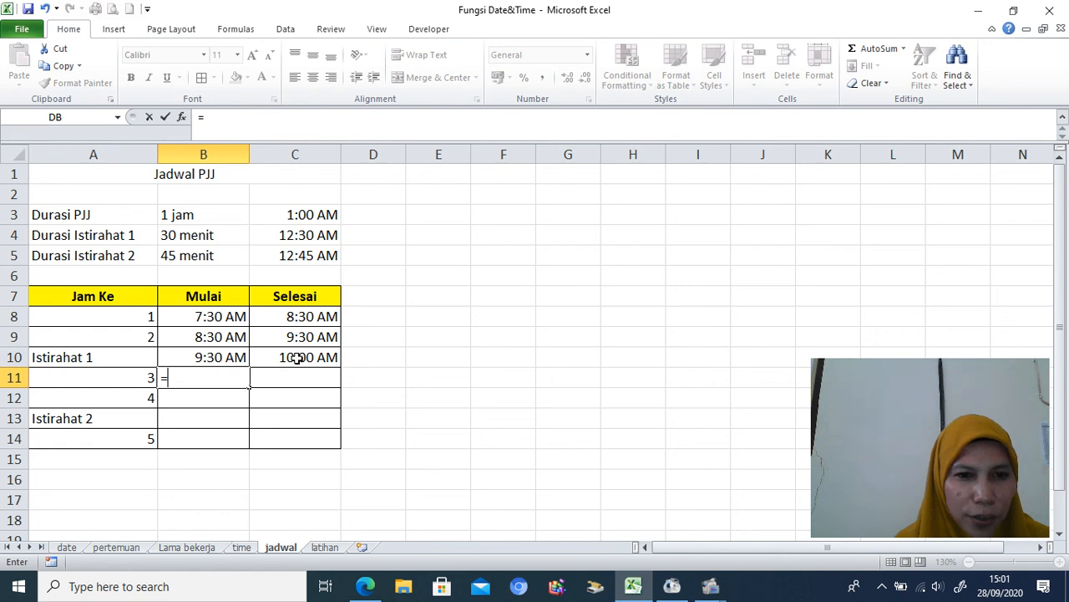
left_click(297, 357)
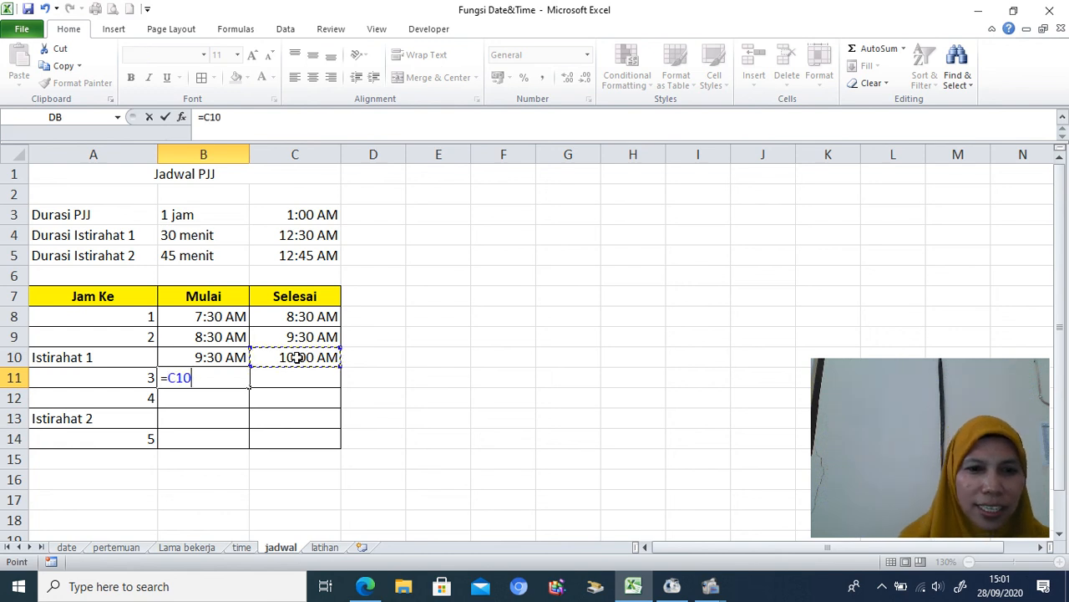
key("Return")
Step: Enter =B11+C3 in C11 to calculate the third lesson's end time
left_click(298, 379)
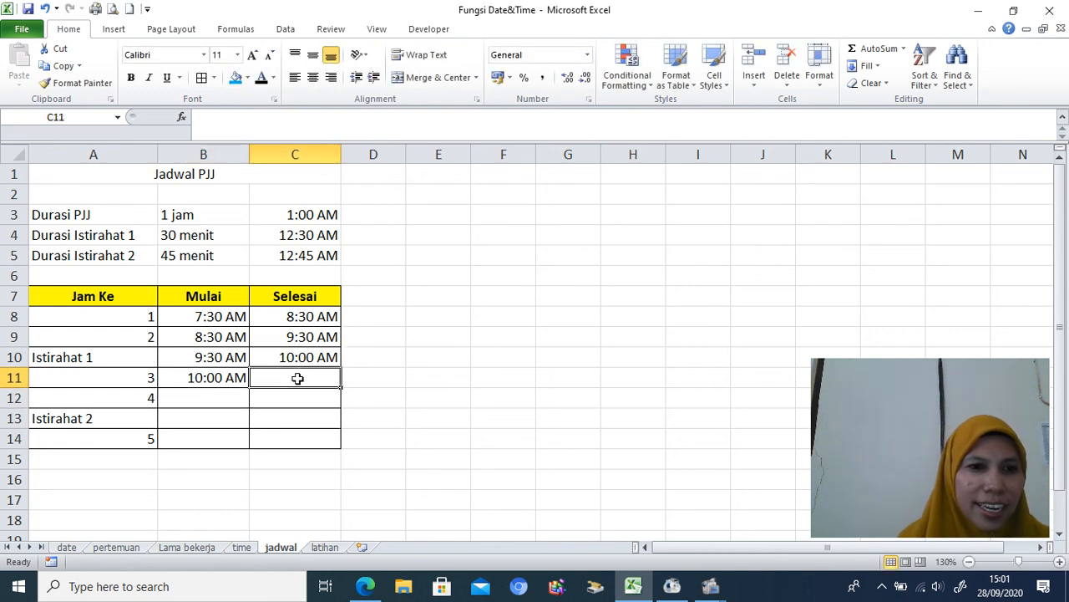
type("=")
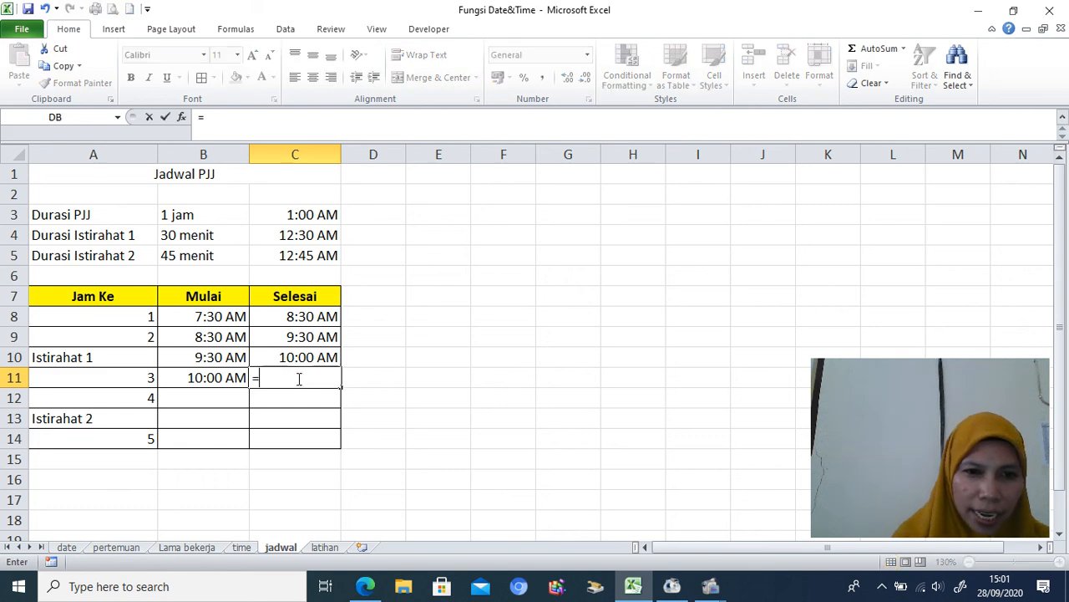
left_click(230, 377)
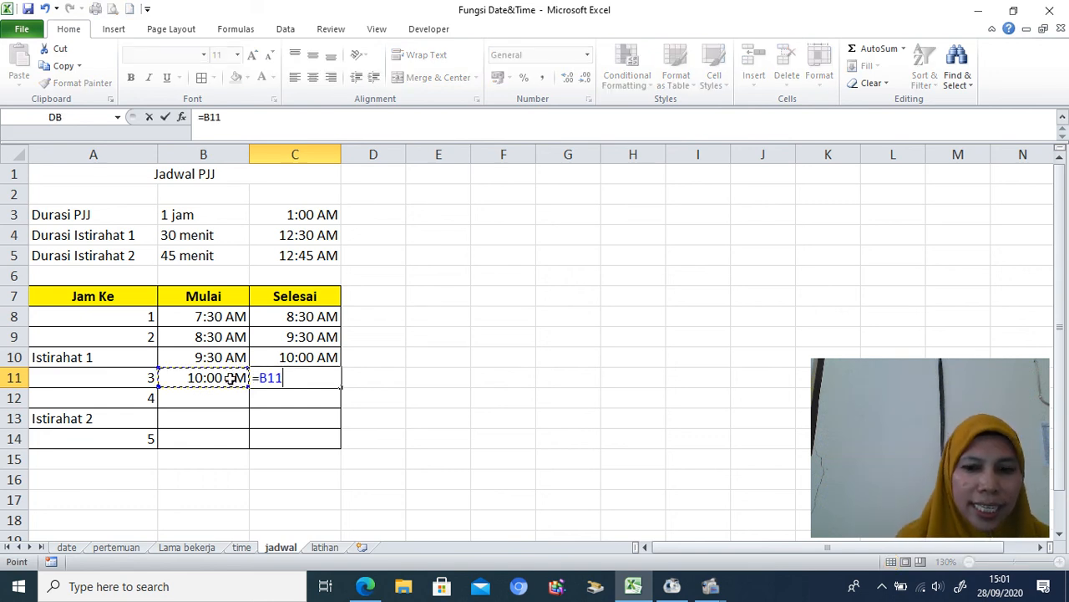
type("+")
left_click(322, 215)
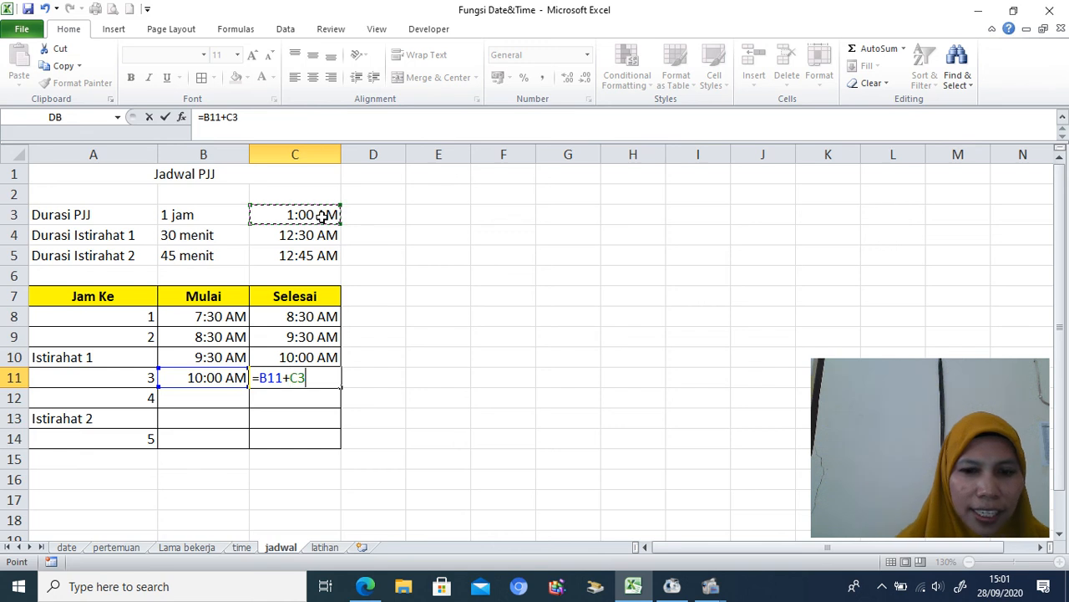
key("Return")
Step: Enter =C11 in B12 so the fourth lesson starts when the third one ends
key("Left")
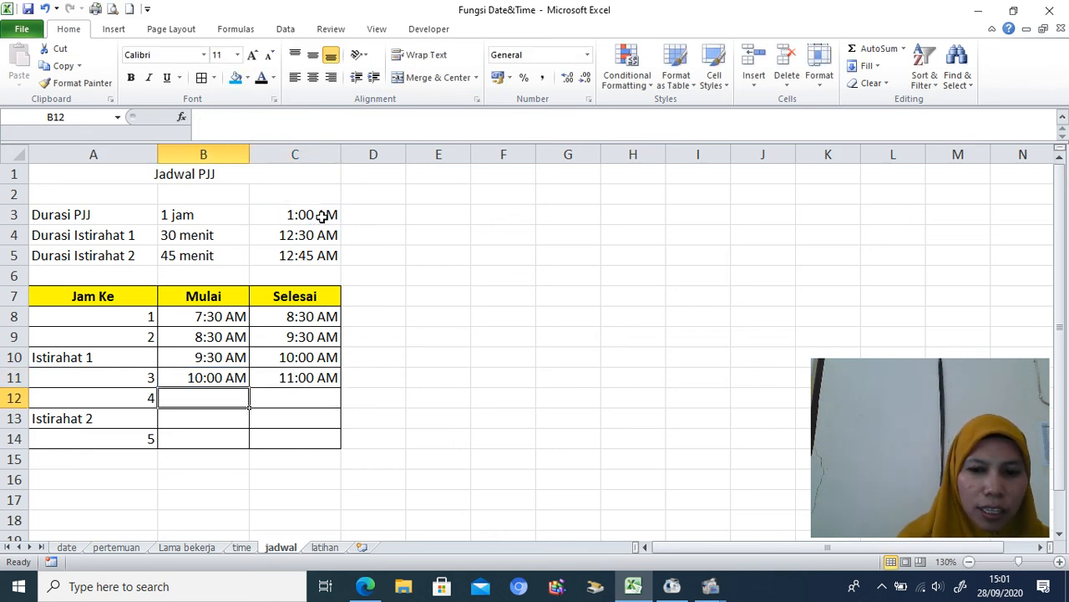
type("=")
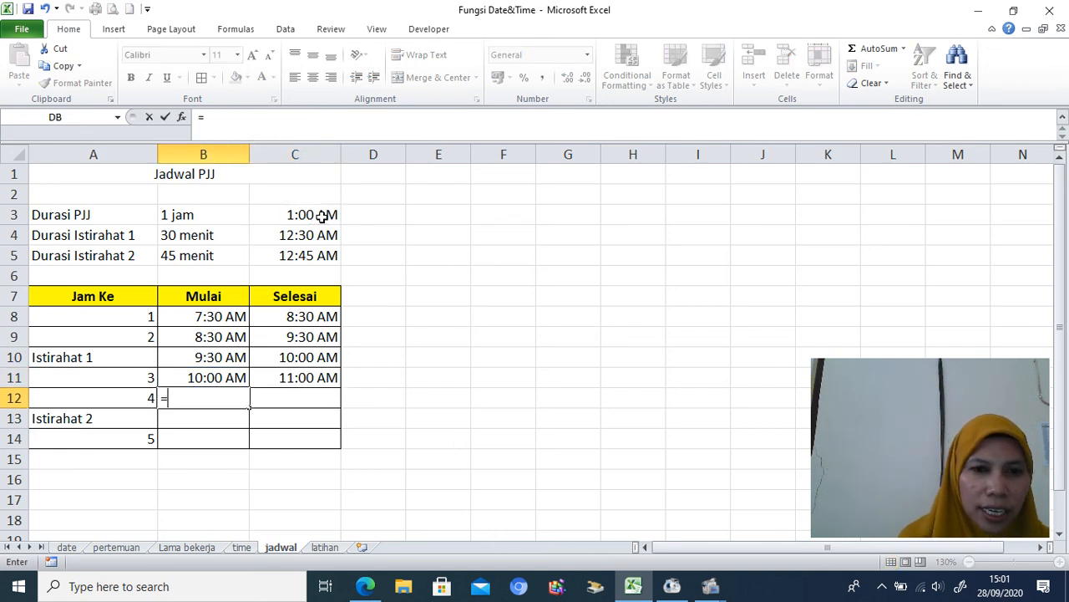
left_click(302, 378)
key("Return")
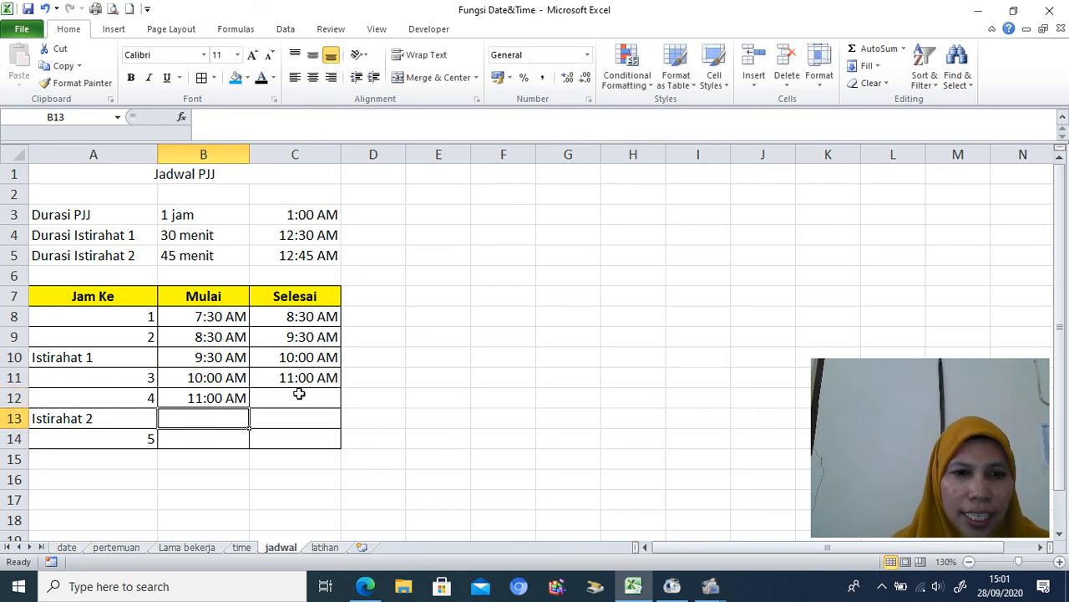
Step: Enter =B12+C3 in C12 to calculate the fourth lesson's end time
left_click(298, 398)
type("=")
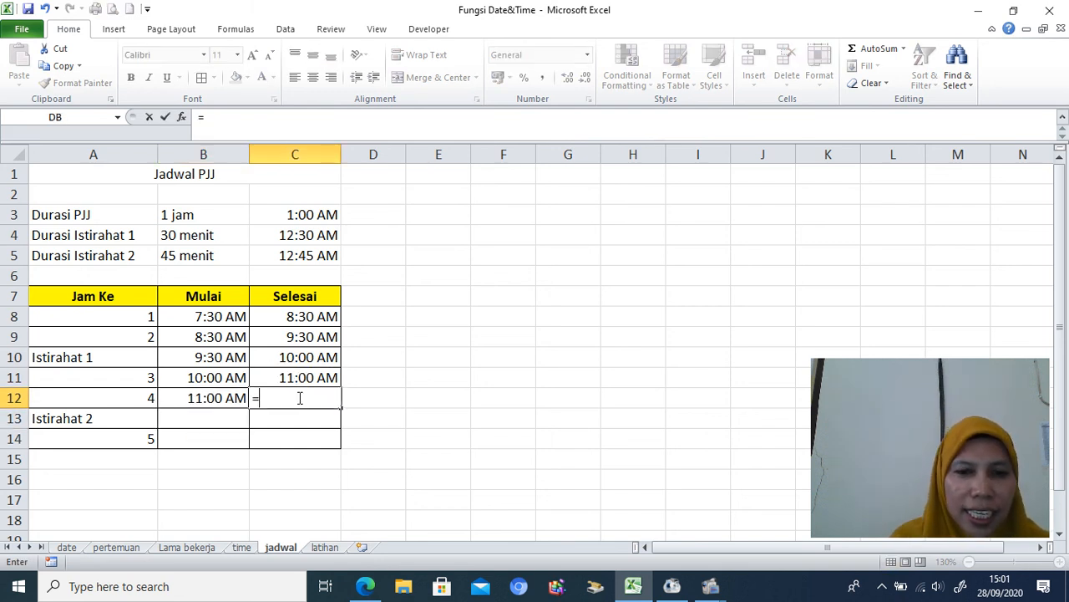
left_click(222, 398)
type("+")
left_click(312, 211)
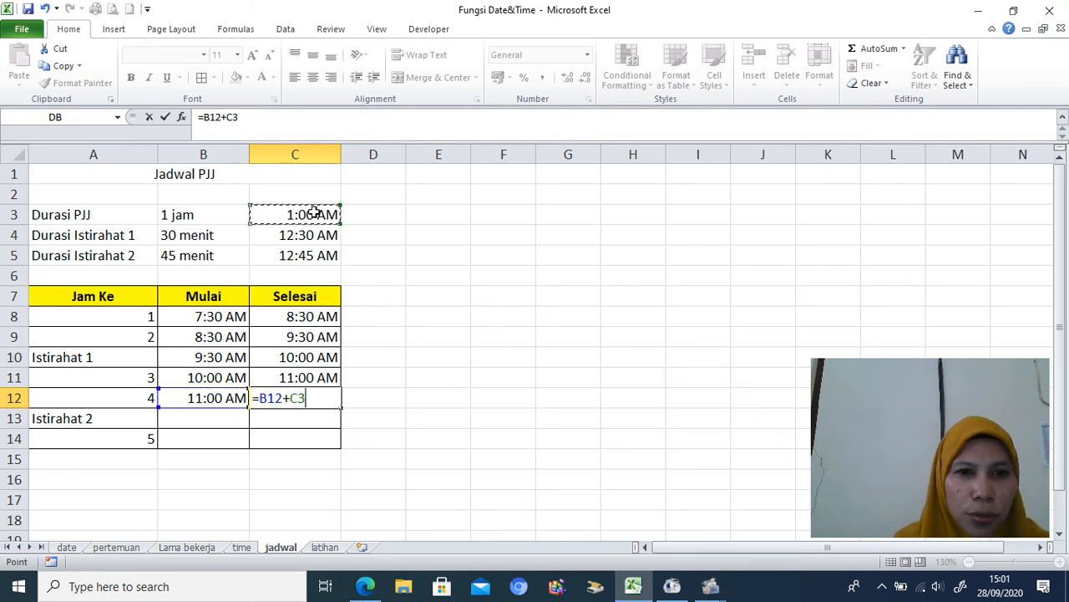
key("Return")
Step: Enter =C12 in B13 so the second break starts when the fourth lesson ends
left_click(219, 425)
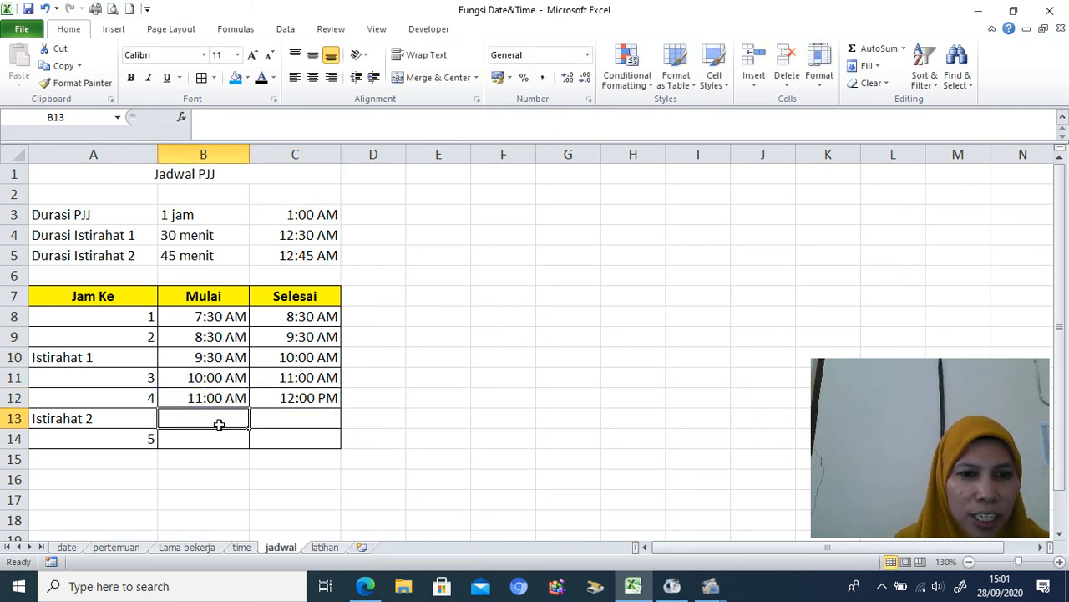
type("=")
left_click(291, 400)
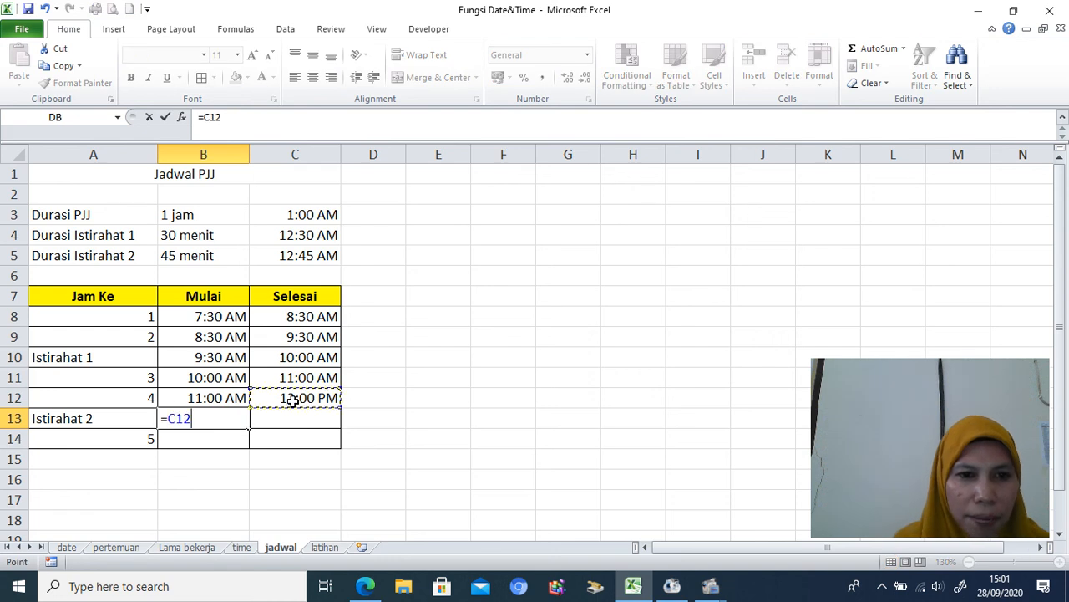
key("Return")
Step: Enter =B13+C5 in C13 to calculate the second break's end time
left_click(305, 418)
type("=")
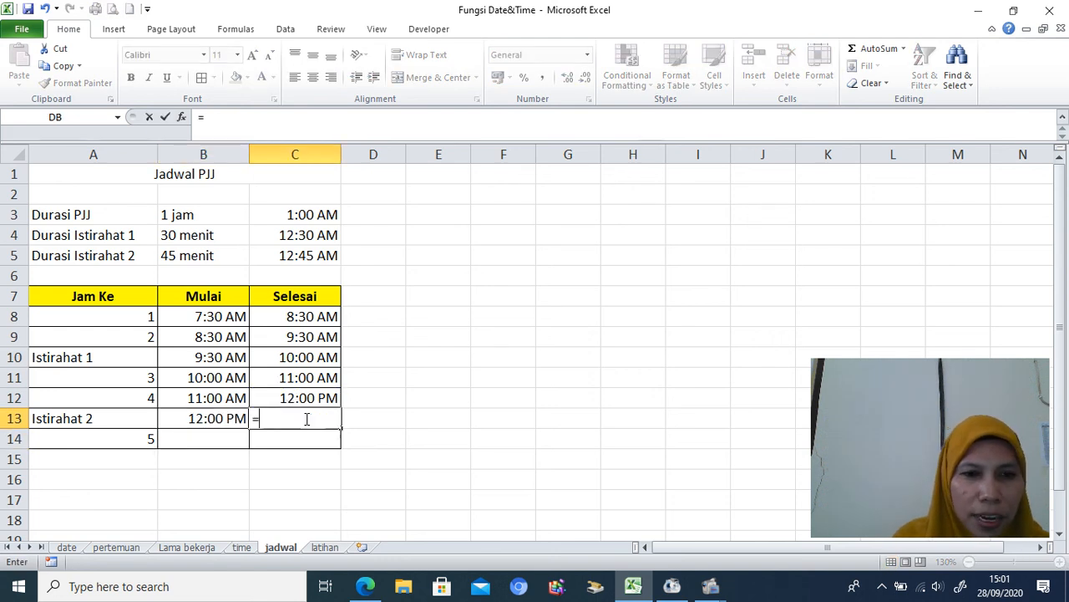
left_click(192, 417)
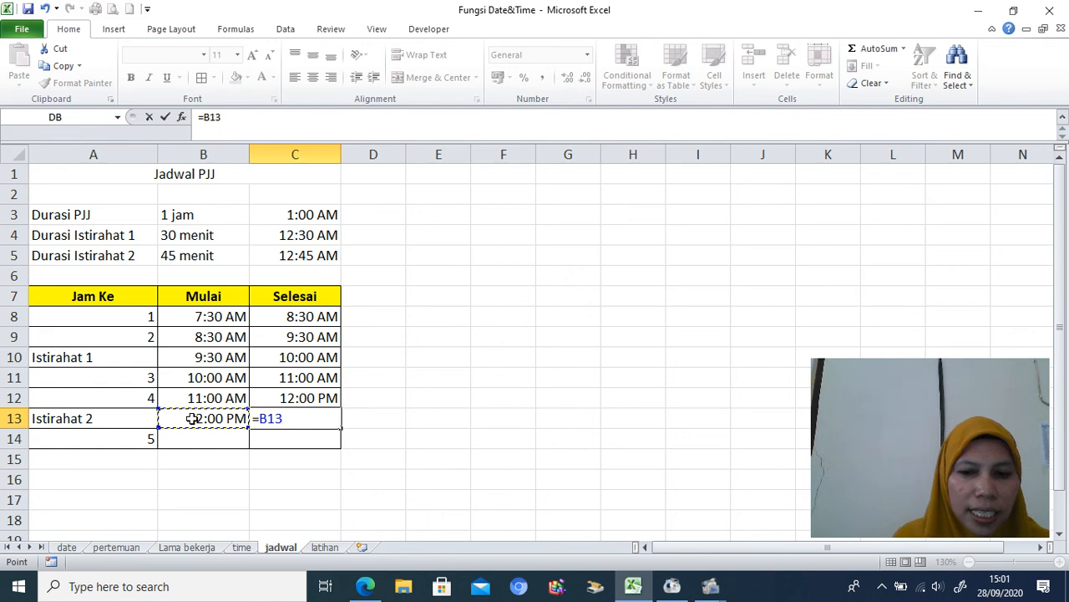
type("+")
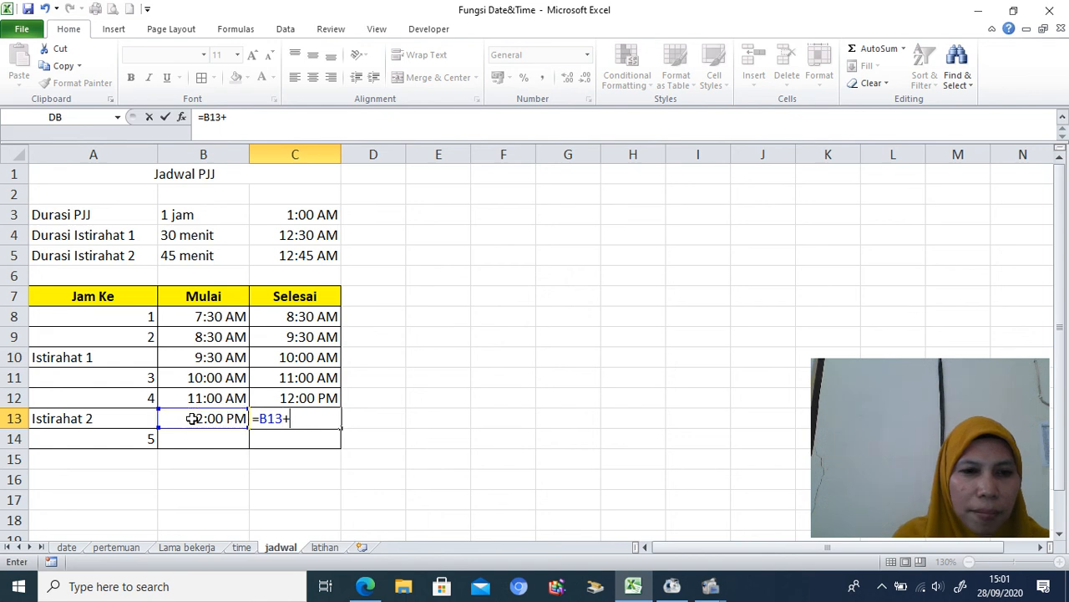
left_click(289, 255)
key("Return")
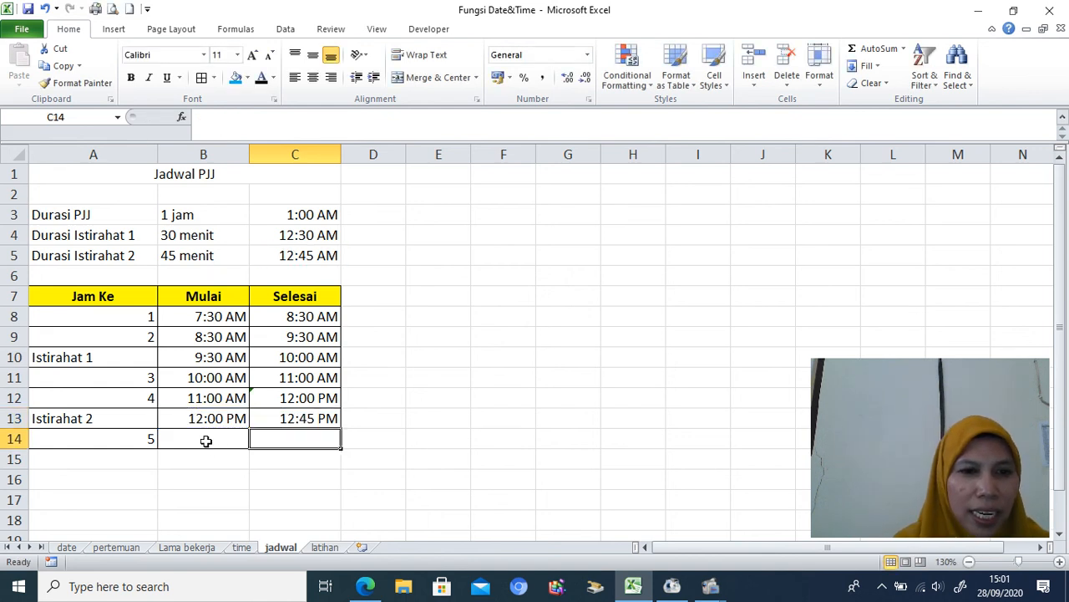
Step: Enter =C13 in B14 so the fifth lesson starts when the second break ends
left_click(205, 440)
type("=")
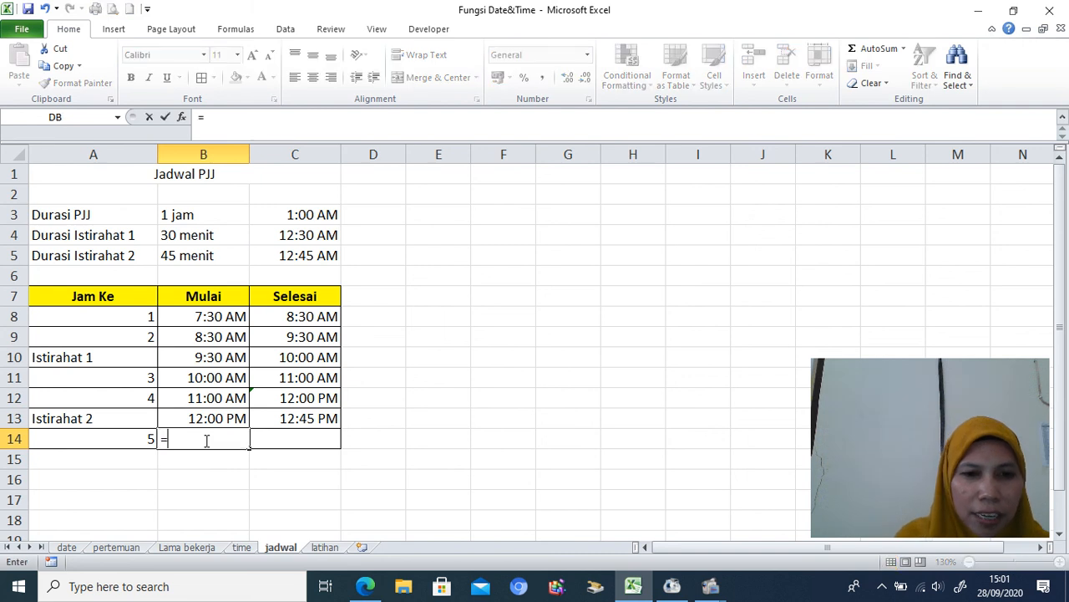
left_click(297, 422)
key("Return")
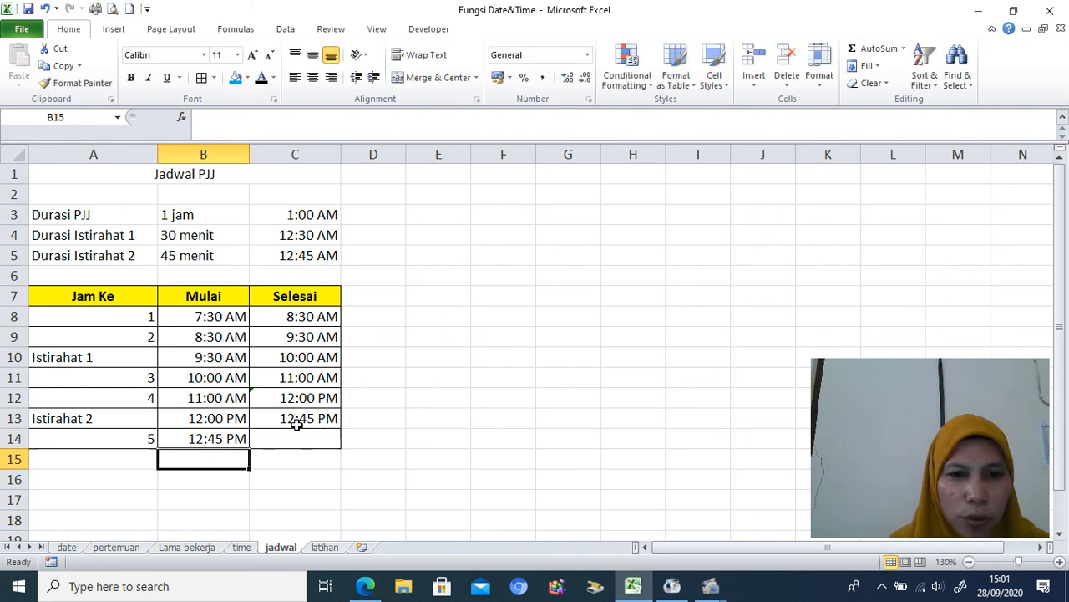
Step: Enter =B14+C3 in C14 to calculate the fifth lesson's end time
left_click(304, 435)
type("=")
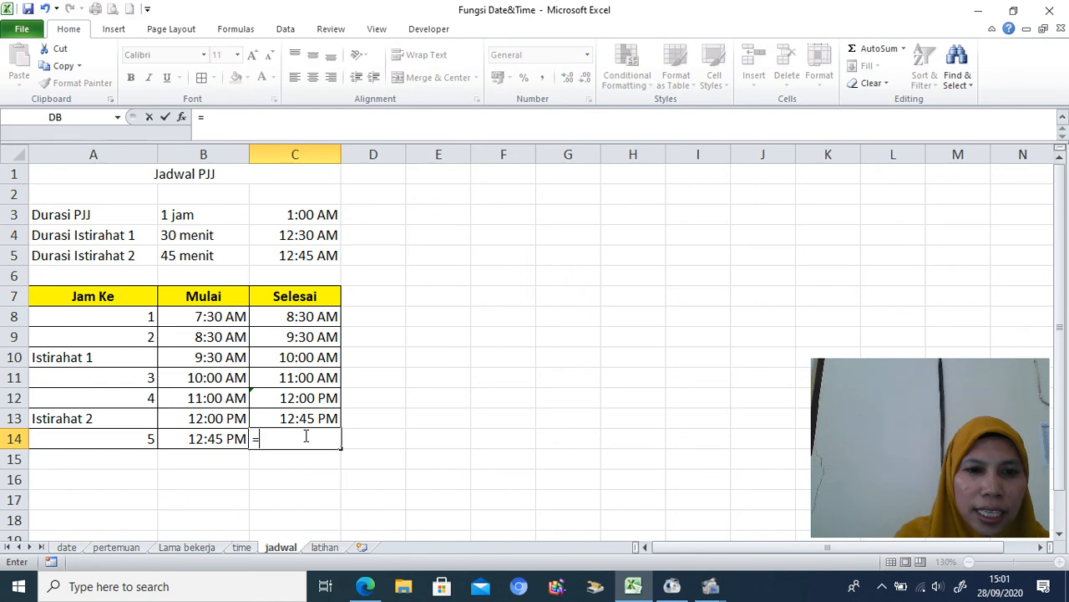
left_click(224, 442)
type("+")
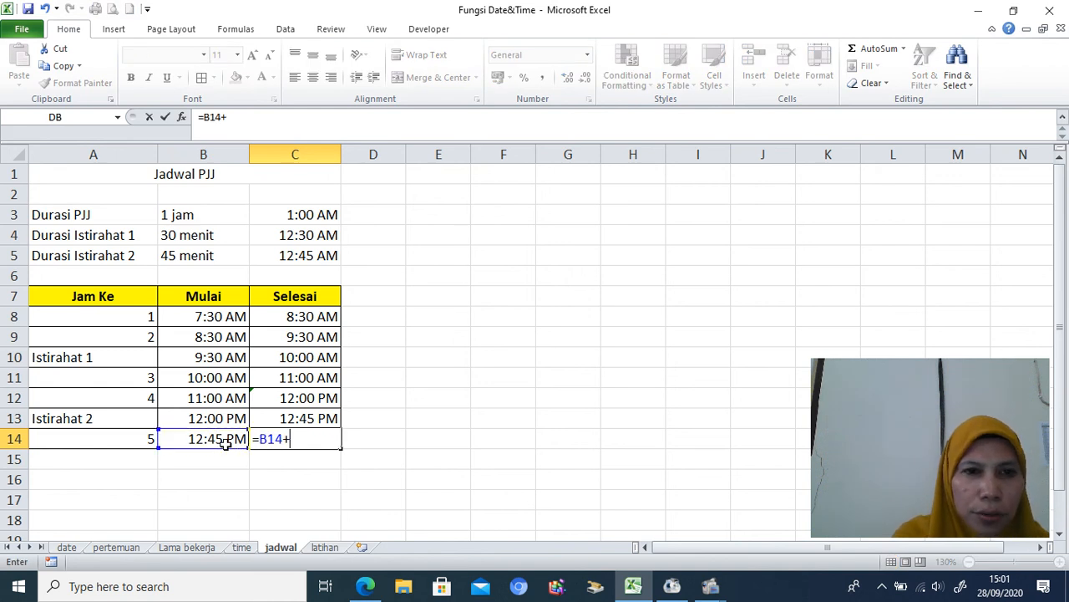
left_click(311, 214)
key("Return")
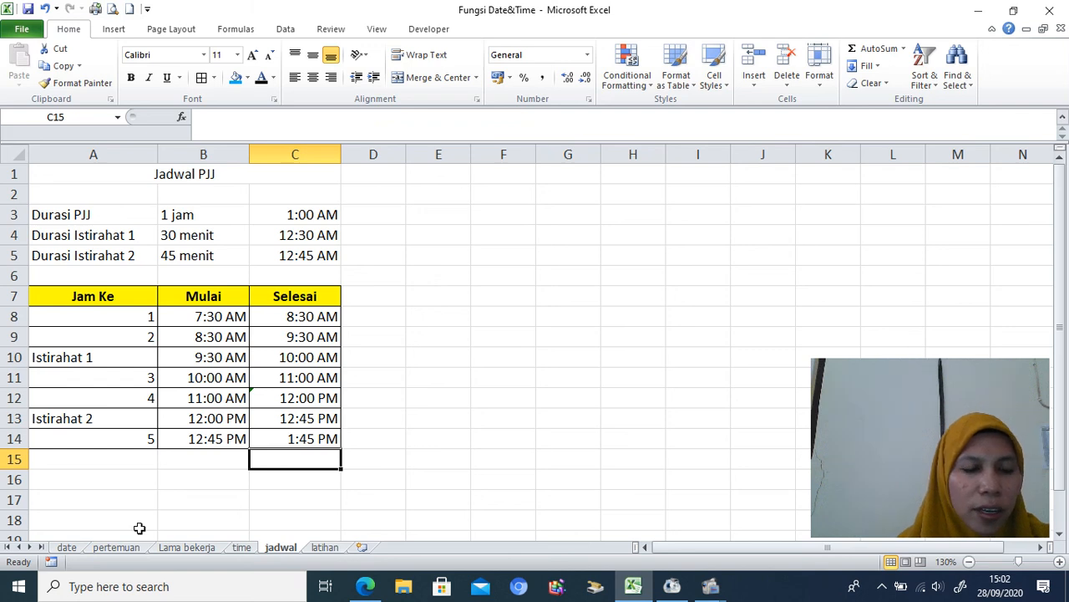
Step: Review the finished examples on the date, pertemuan, Lama bekerja, time and jadwal sheets
left_click(67, 547)
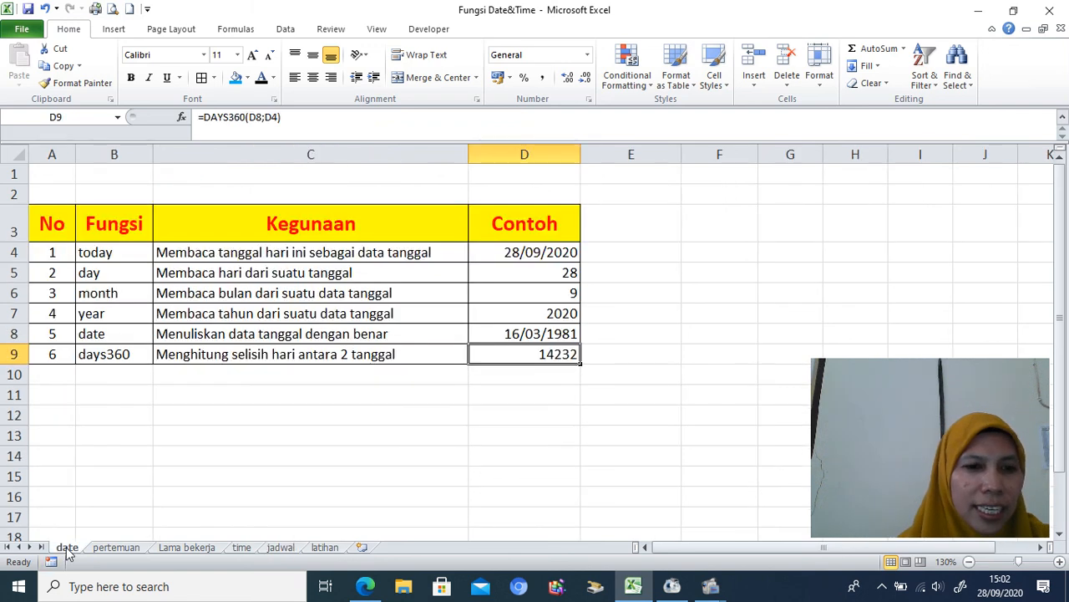
left_click(117, 547)
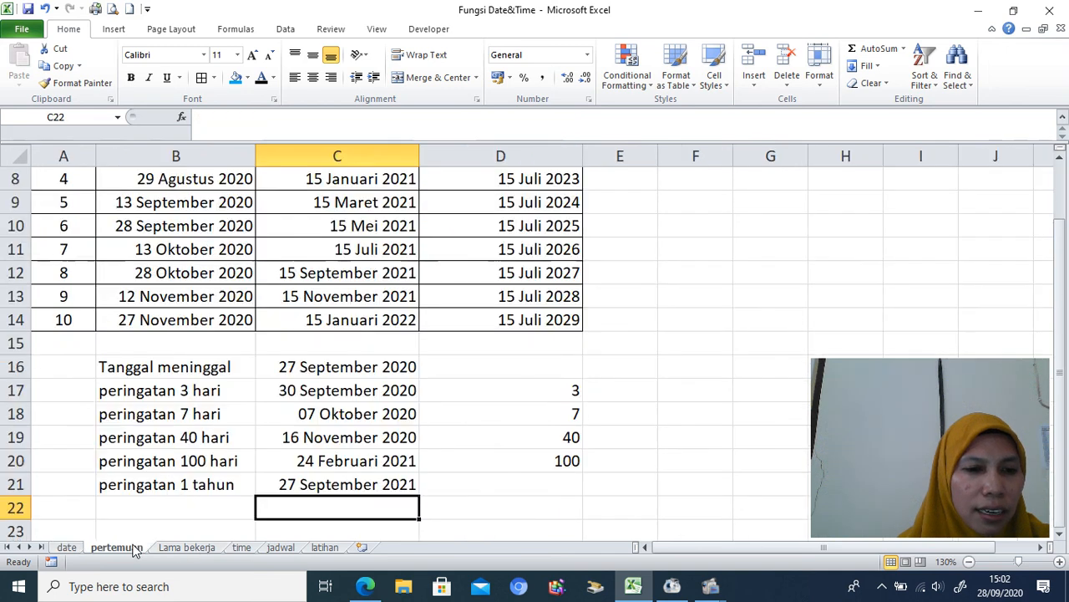
left_click(185, 549)
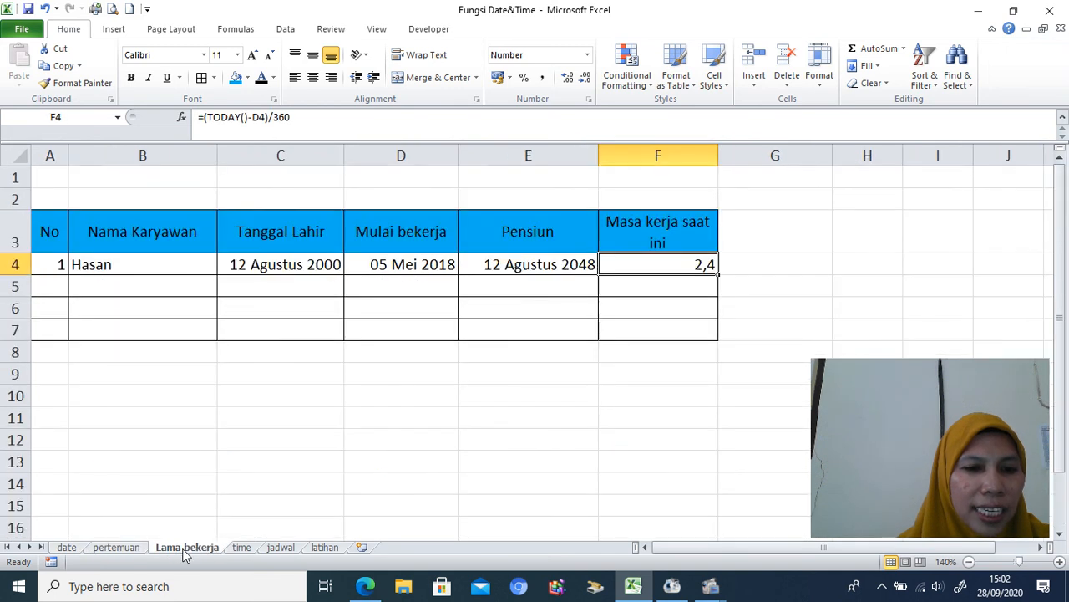
left_click(242, 548)
left_click(281, 547)
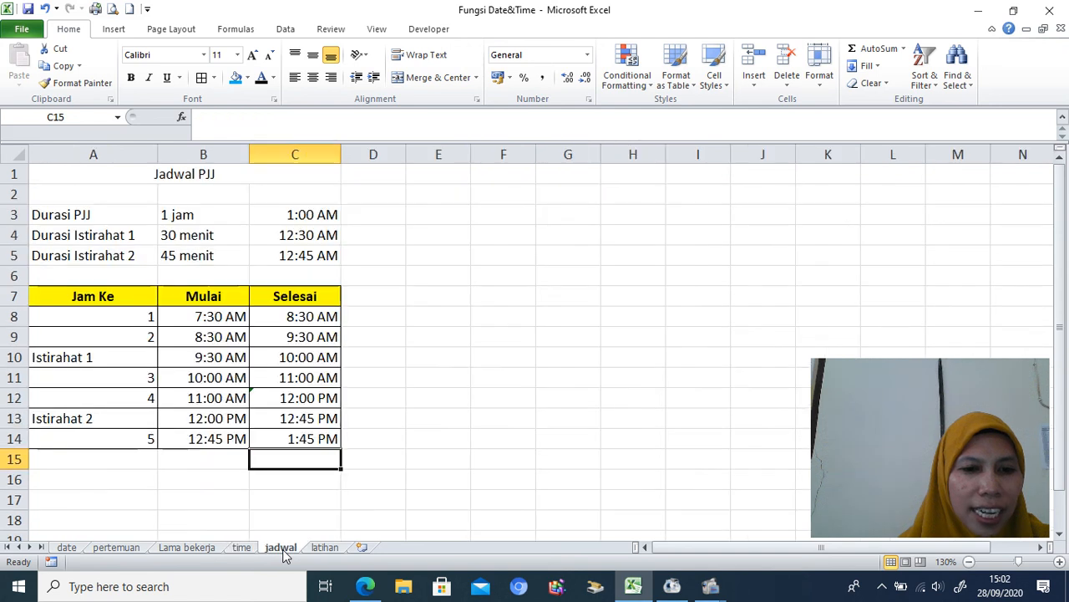
left_click(67, 548)
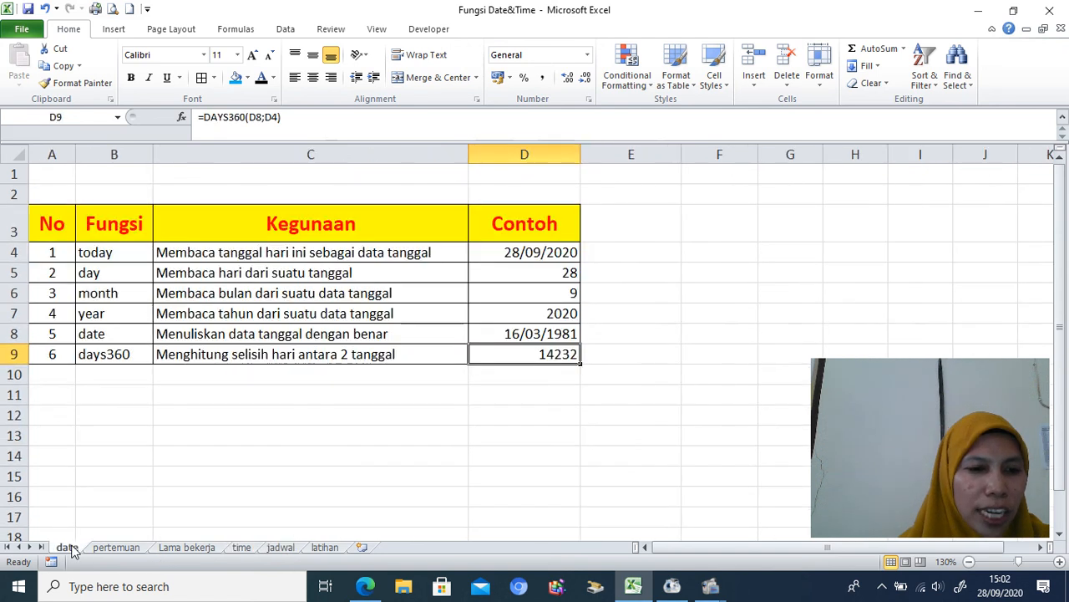
left_click(116, 547)
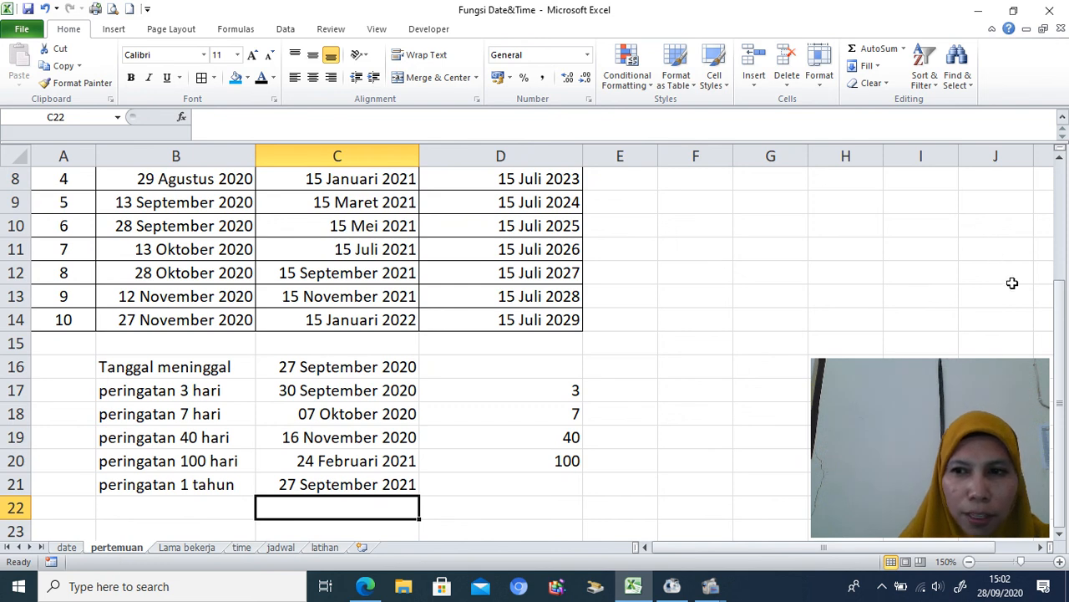
left_click_drag(1062, 304, 1060, 292)
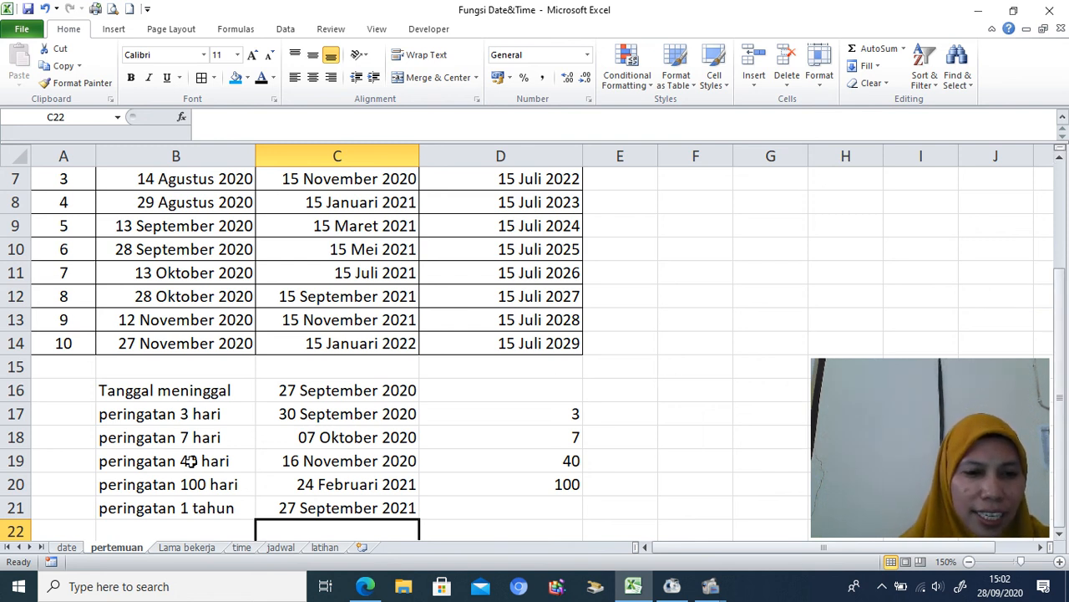
left_click(187, 548)
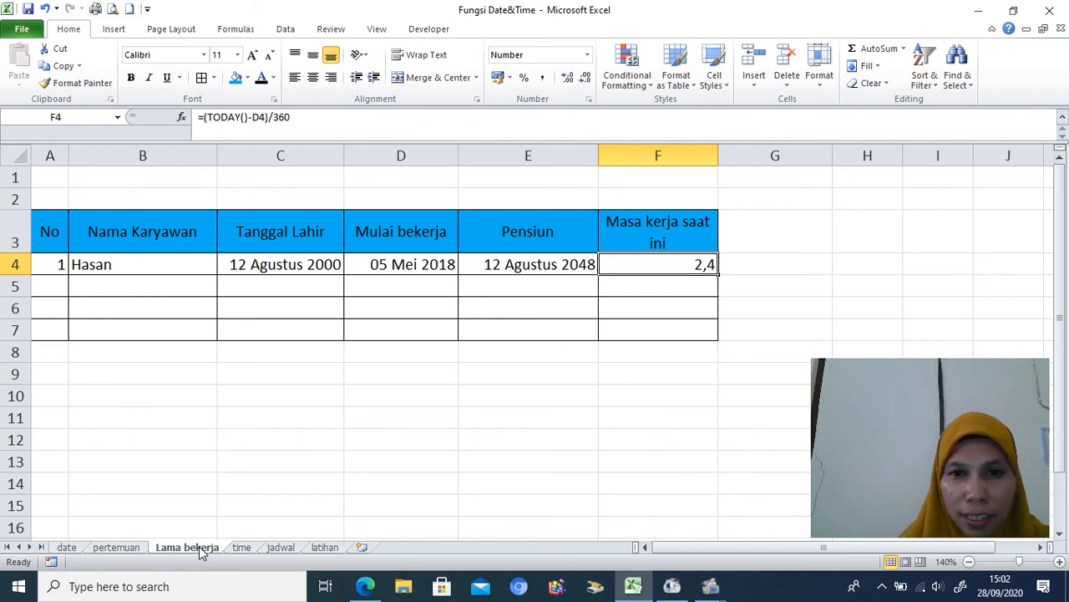
left_click(249, 549)
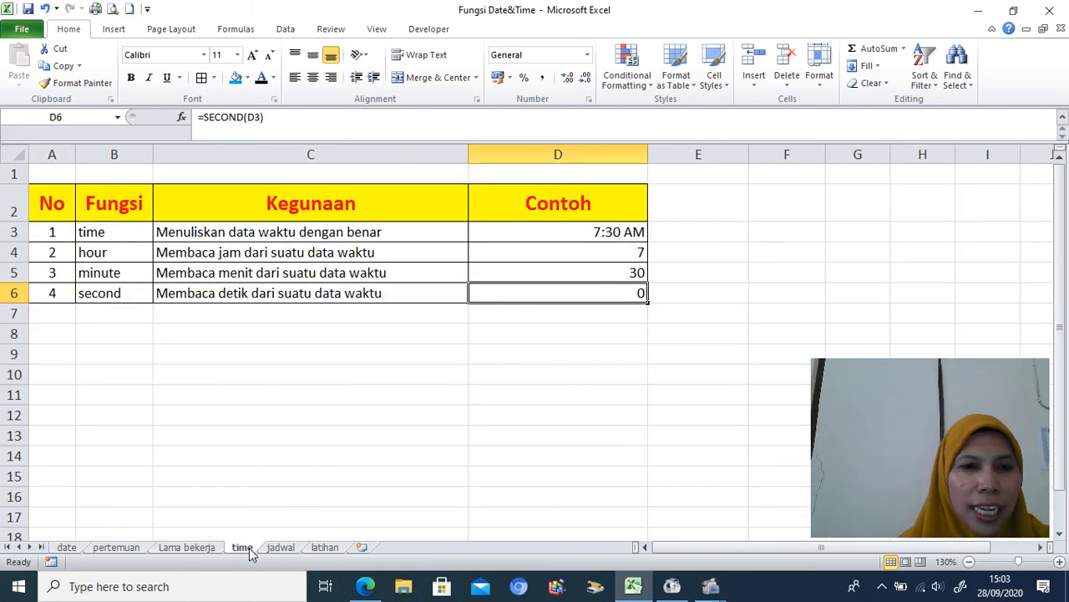
left_click(281, 549)
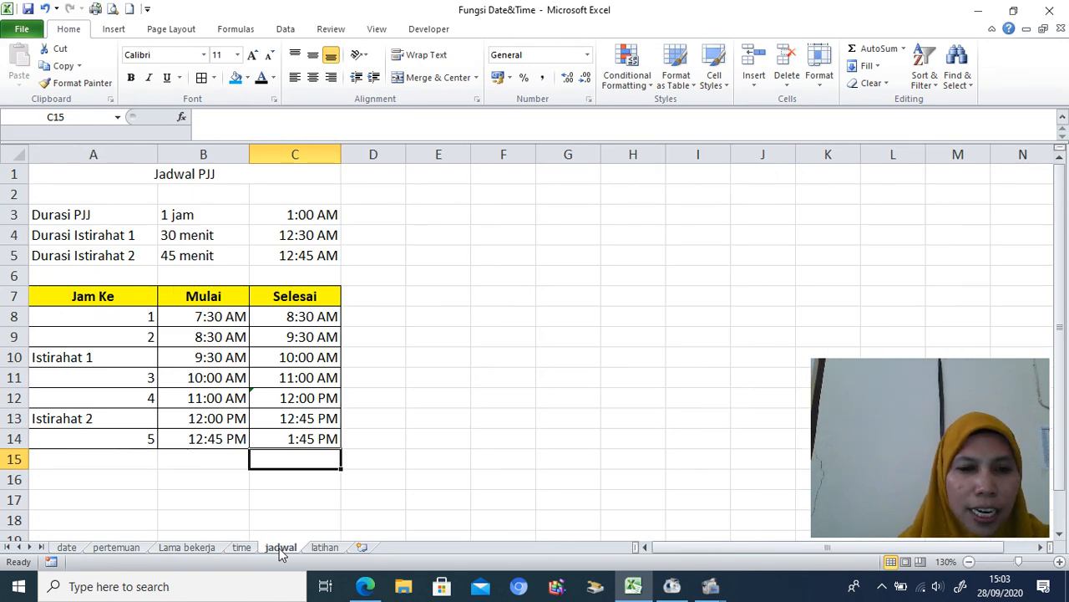
left_click(358, 494)
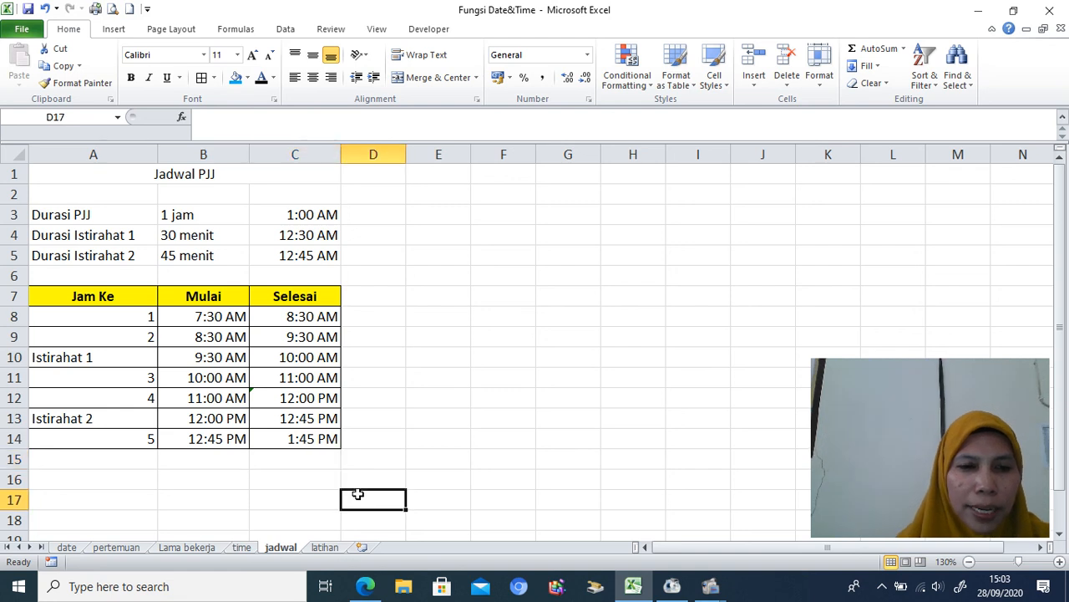